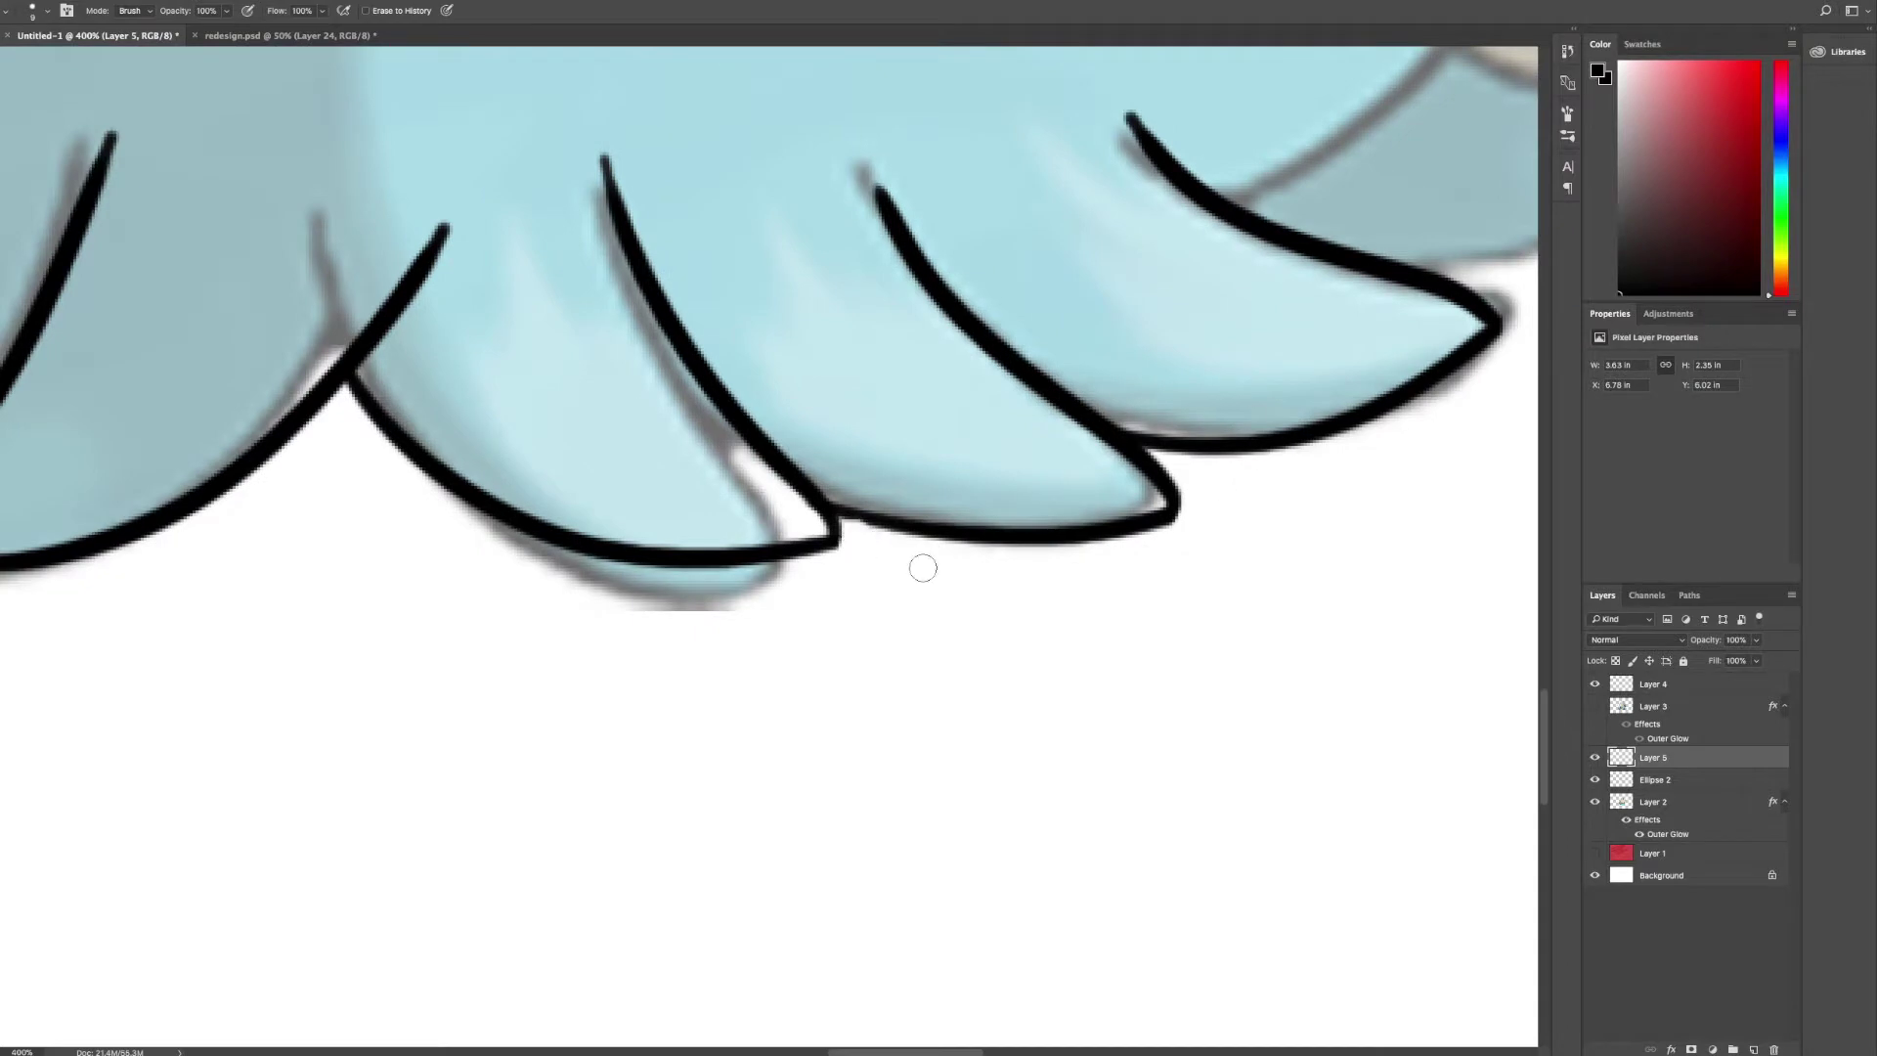
- Ink the outline of the raised right-hand tentacle, giving it a rounded tip with a small dot inside
mouse_move(707, 842)
left_mouse_down()
mouse_move(677, 724)
mouse_move(1370, 742)
mouse_move(918, 734)
left_mouse_up()
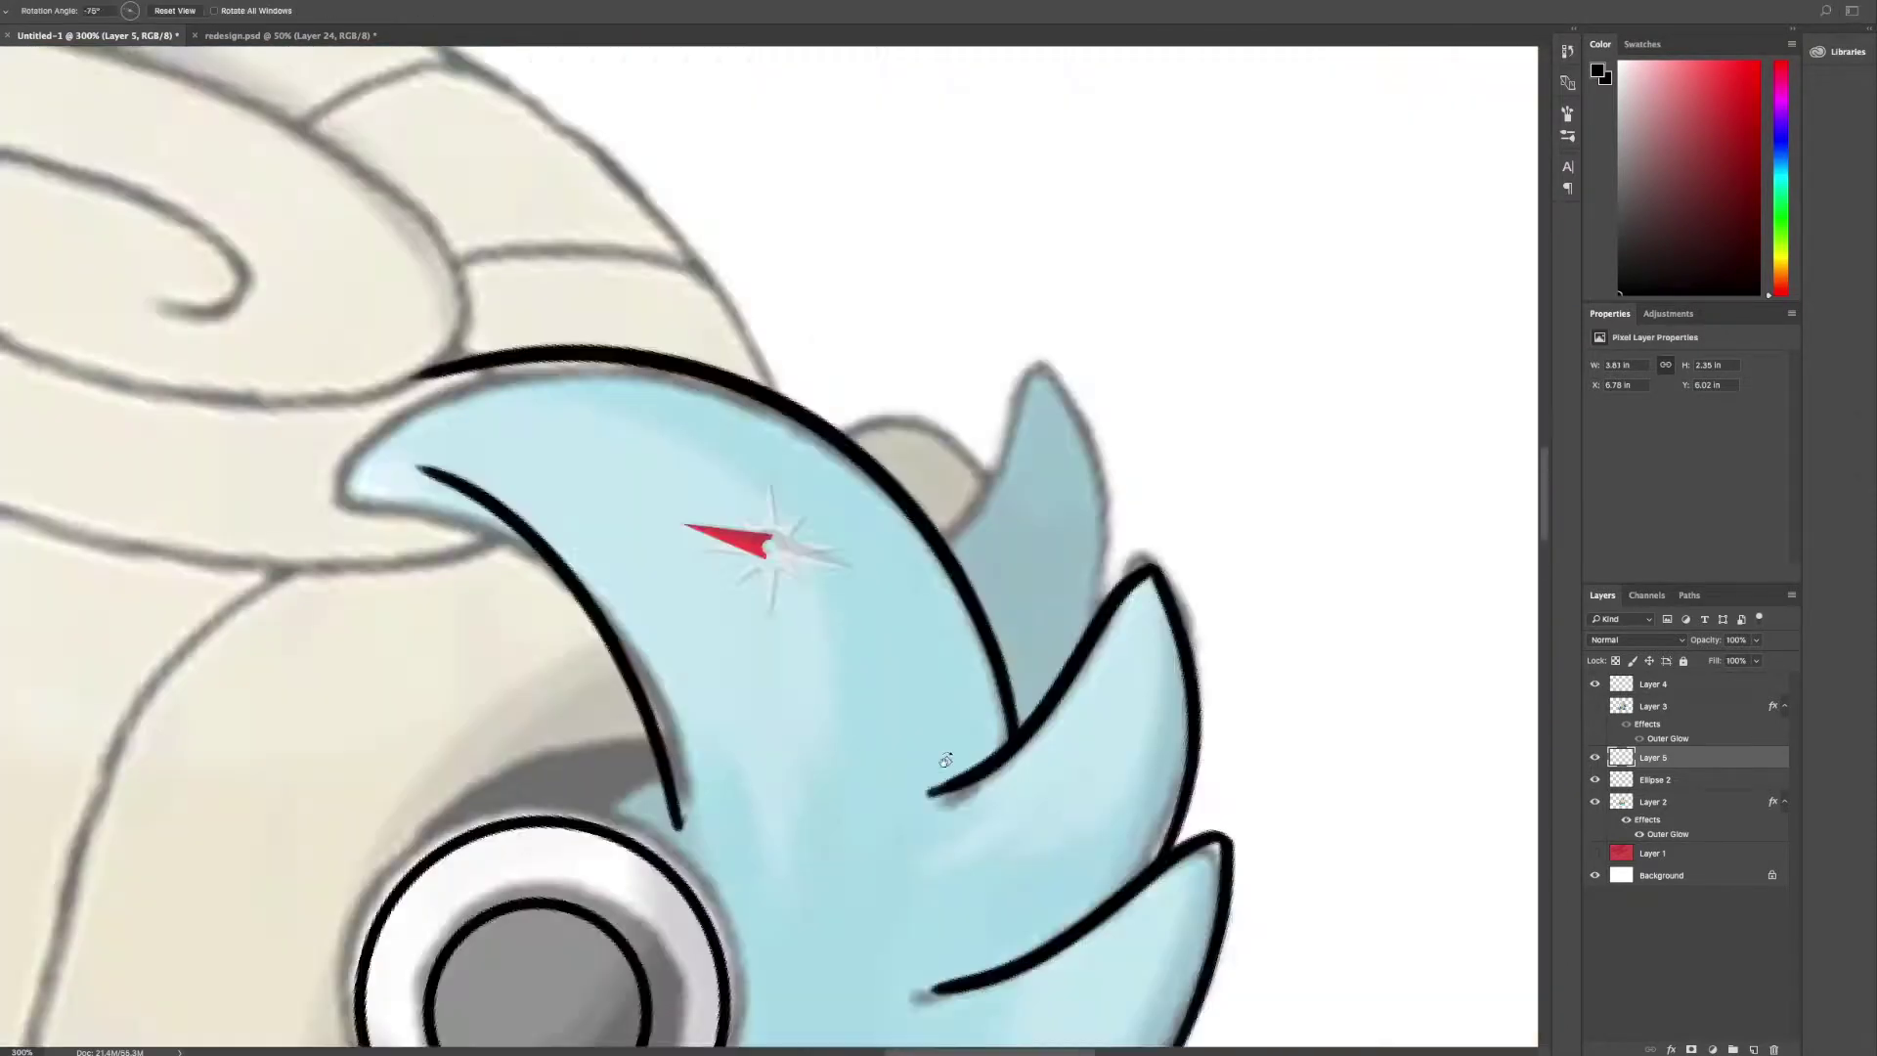
key("Escape")
key("b")
key("ctrl+plus")
left_click_drag(1017, 533, 1152, 394)
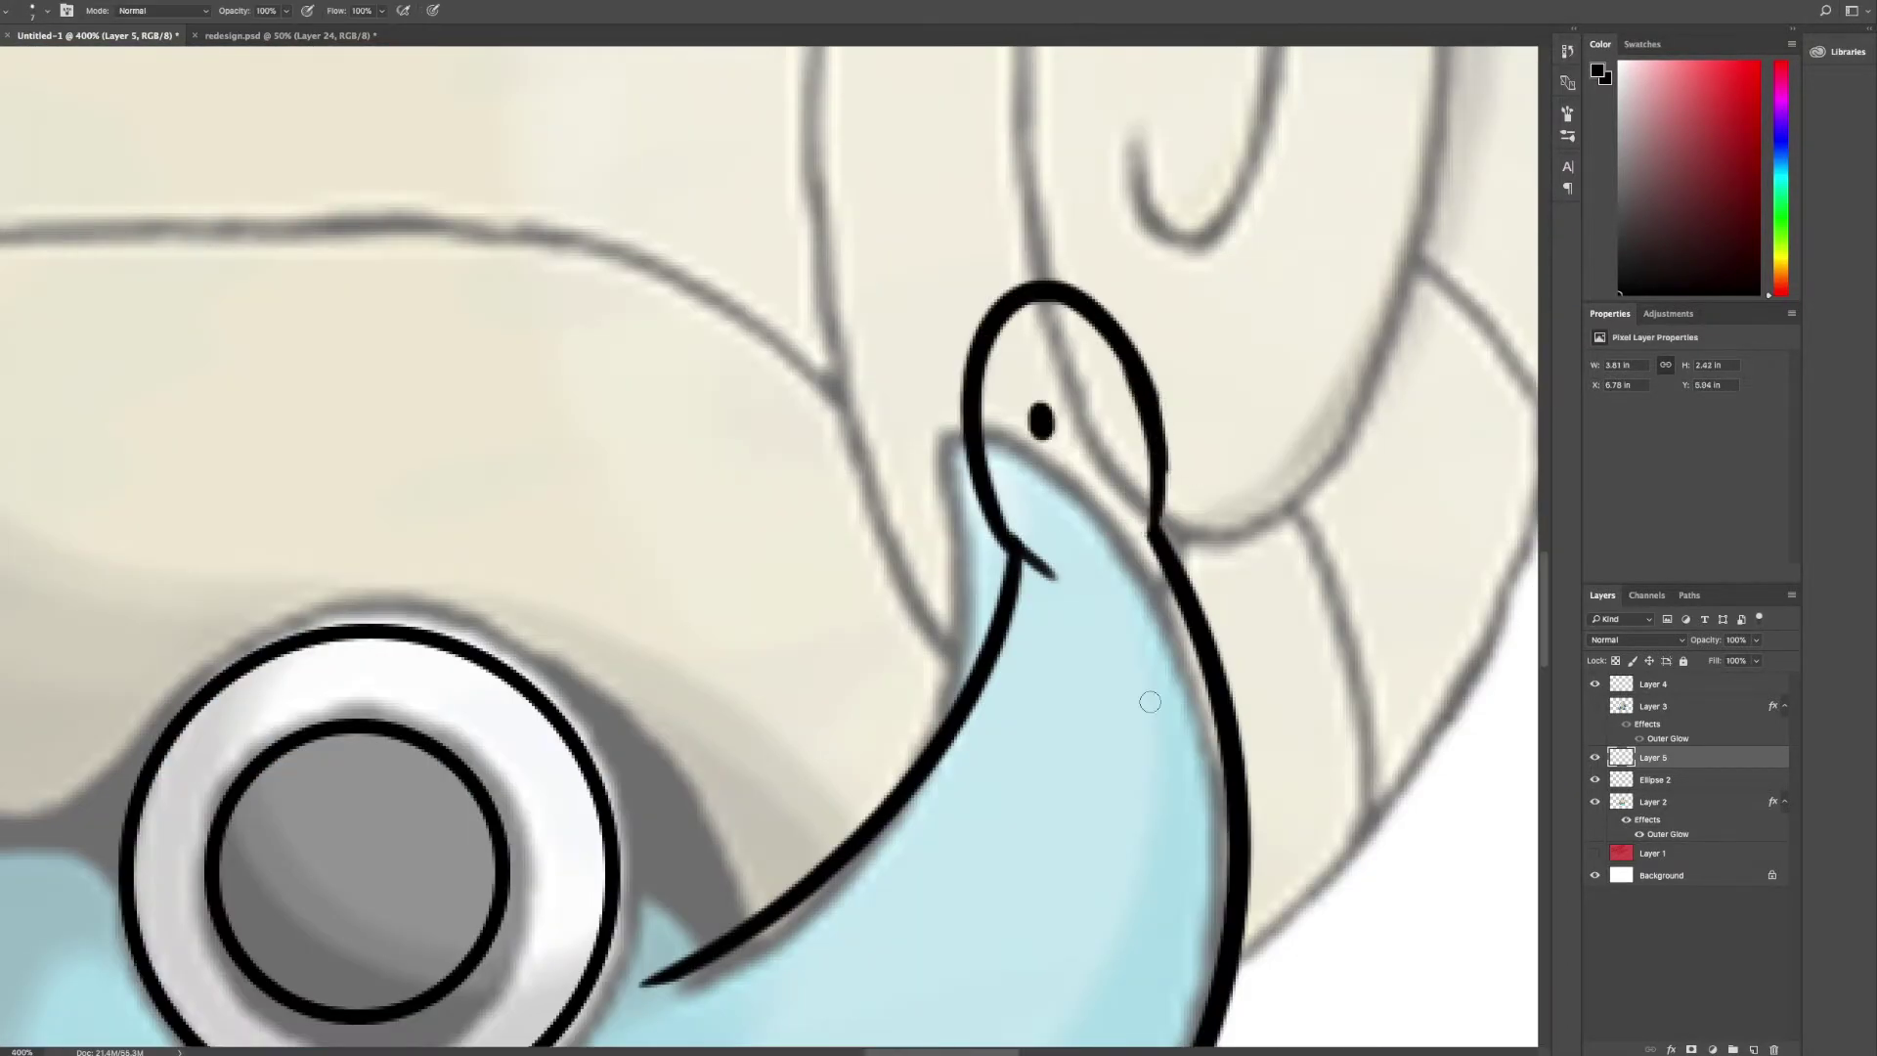
- Ink the small pointed tentacle behind the raised right-hand one and erase its stray line ends
key("ctrl+minus")
key("ctrl+plus")
left_click_drag(670, 649, 964, 495)
key("e")
left_click_drag(689, 499, 938, 502)
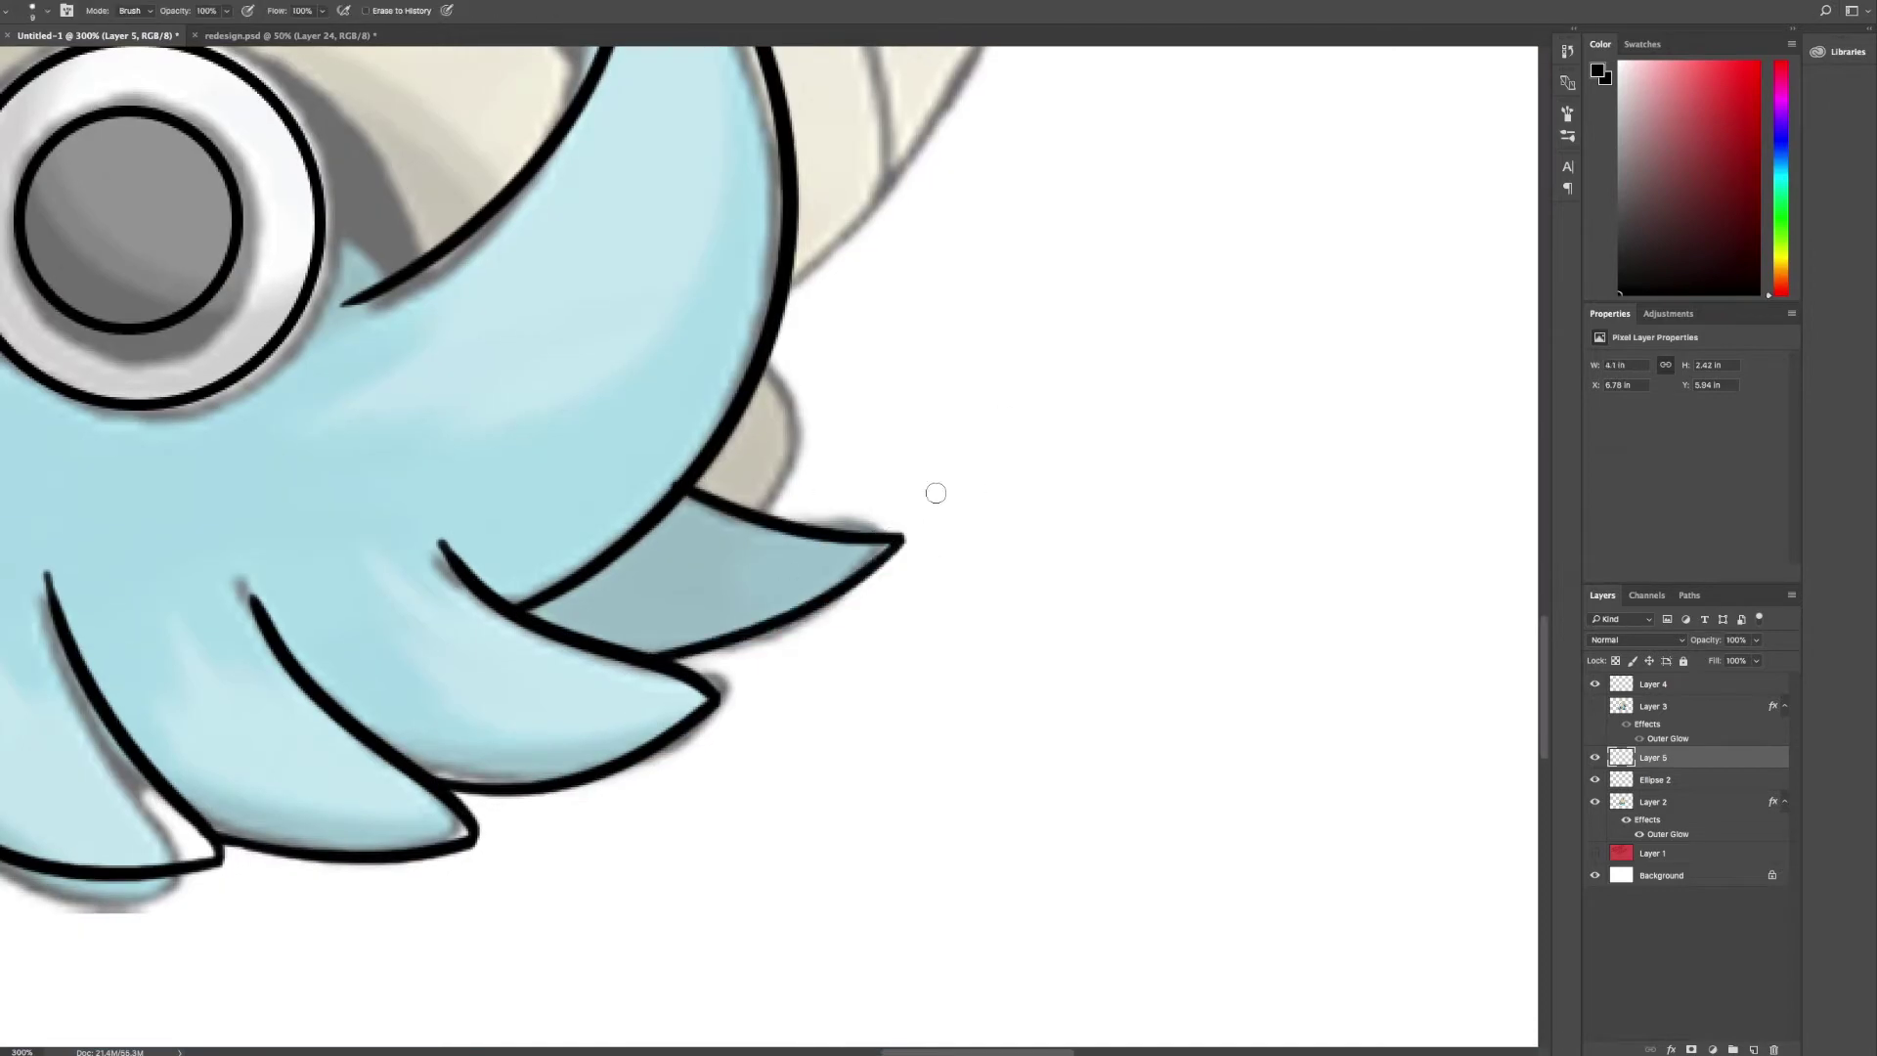
- Ink the curved brow ridges and the frown lines above both eyes
key("ctrl+minus")
scroll(782, 488, "up", 5)
key("ctrl+plus")
key("b")
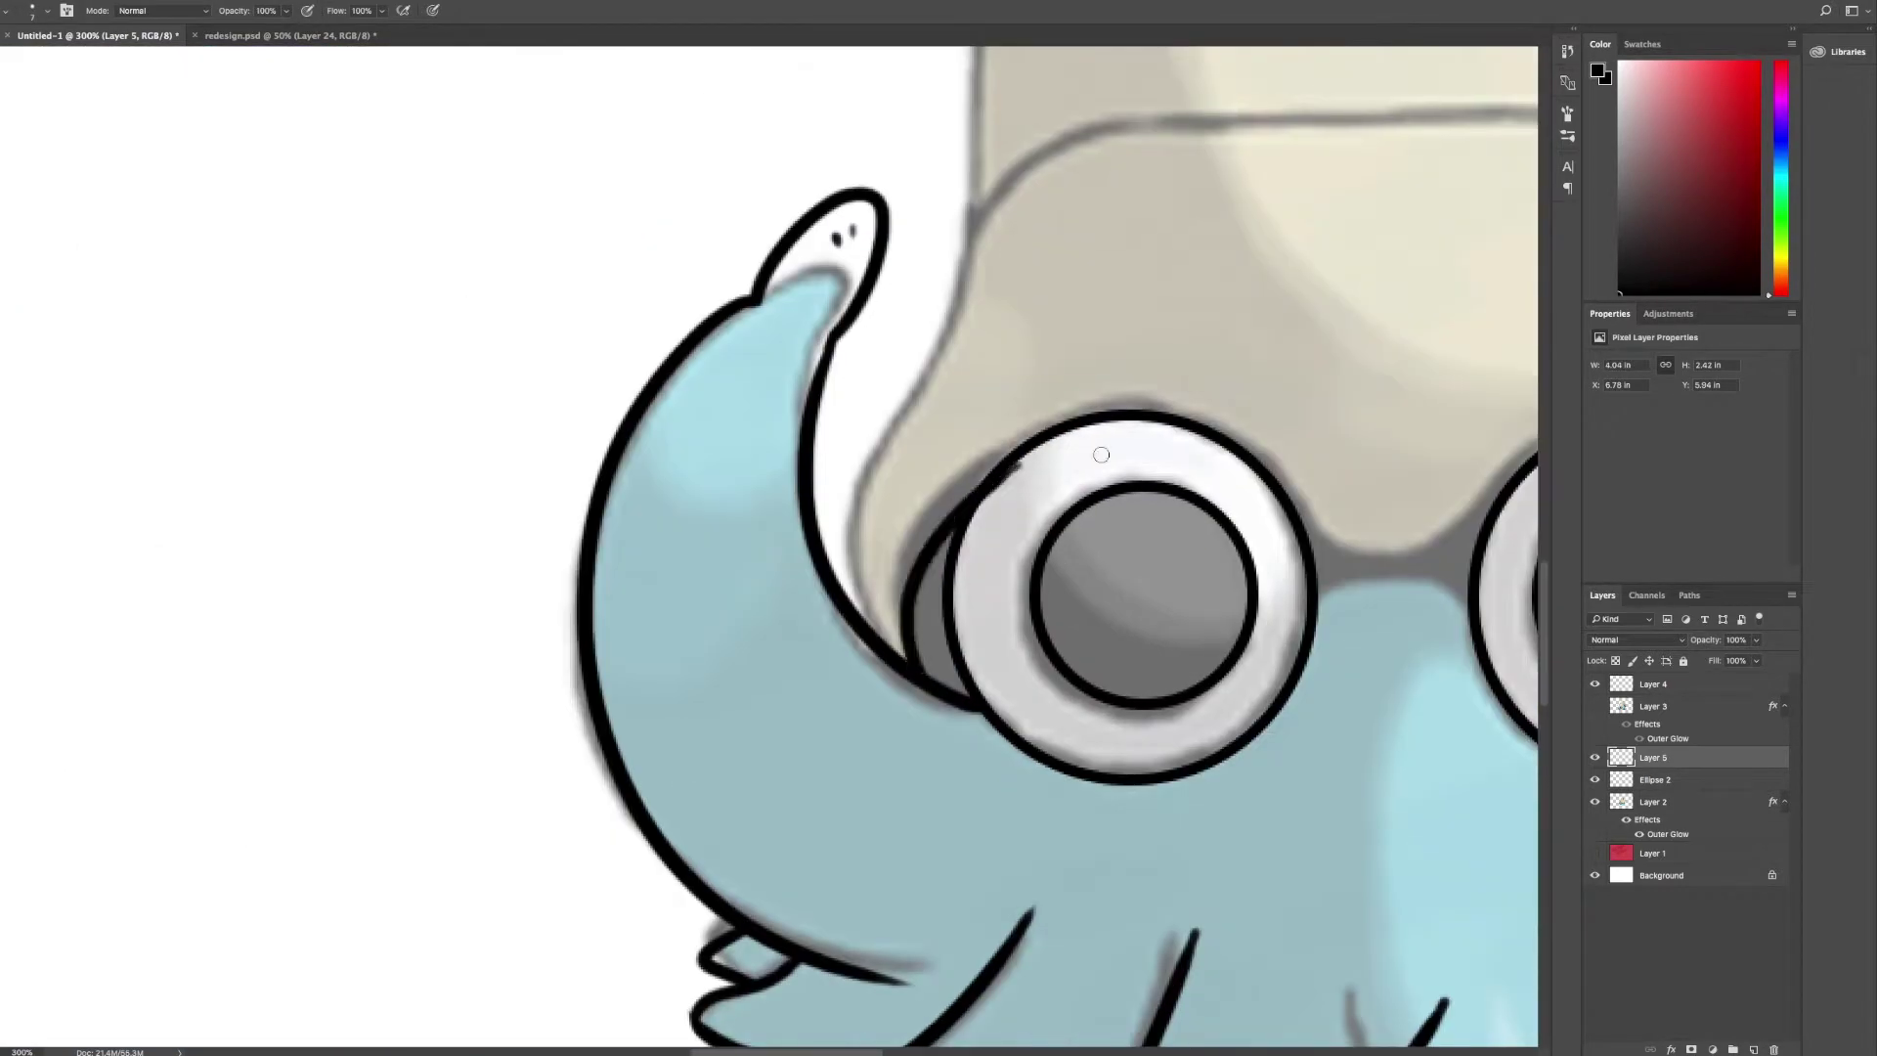
left_click_drag(826, 615, 988, 322)
left_click_drag(977, 391, 628, 593)
left_click_drag(743, 450, 1016, 616)
left_click_drag(1163, 528, 805, 443)
left_click_drag(792, 371, 1222, 493)
left_click_drag(1246, 527, 1319, 664)
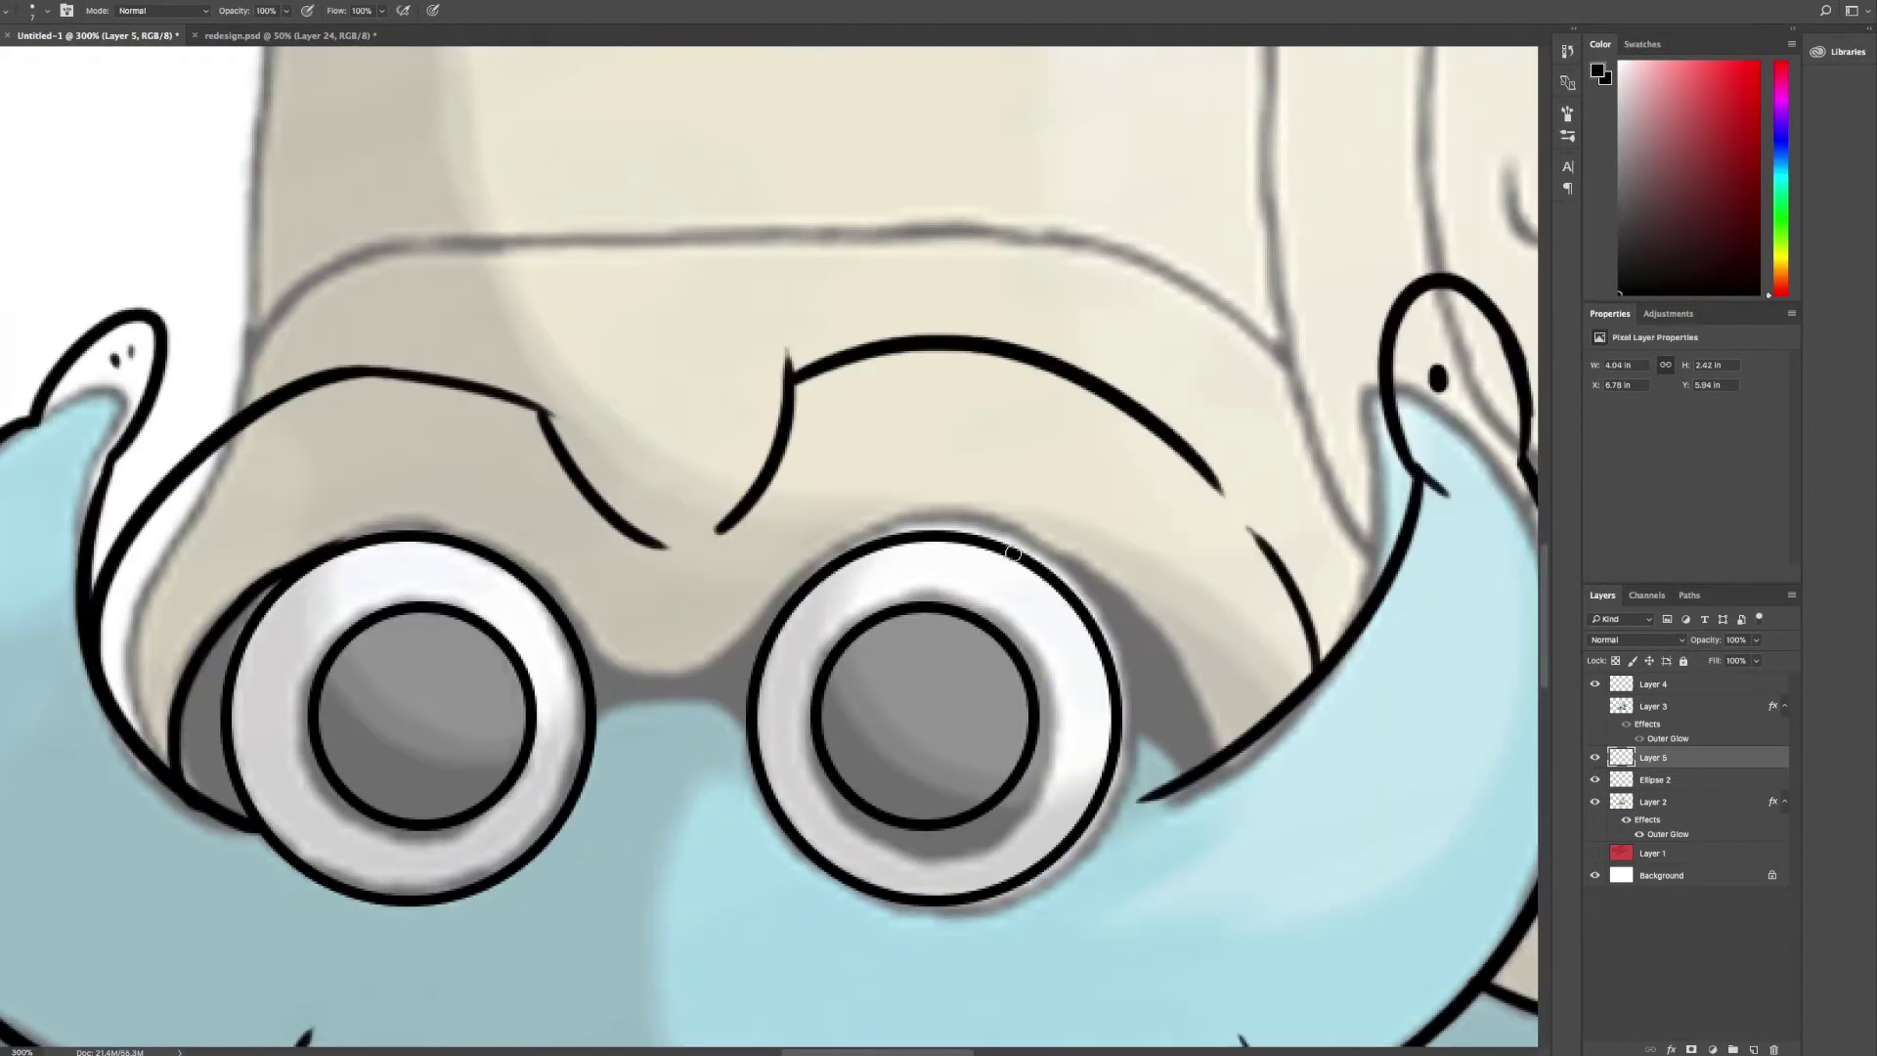
- Ink the bridge and socket edges around the eyes and fill the gaps between them with solid black
left_click_drag(1181, 772, 1124, 729)
left_click_drag(600, 682, 971, 594)
left_click_drag(963, 666, 1148, 664)
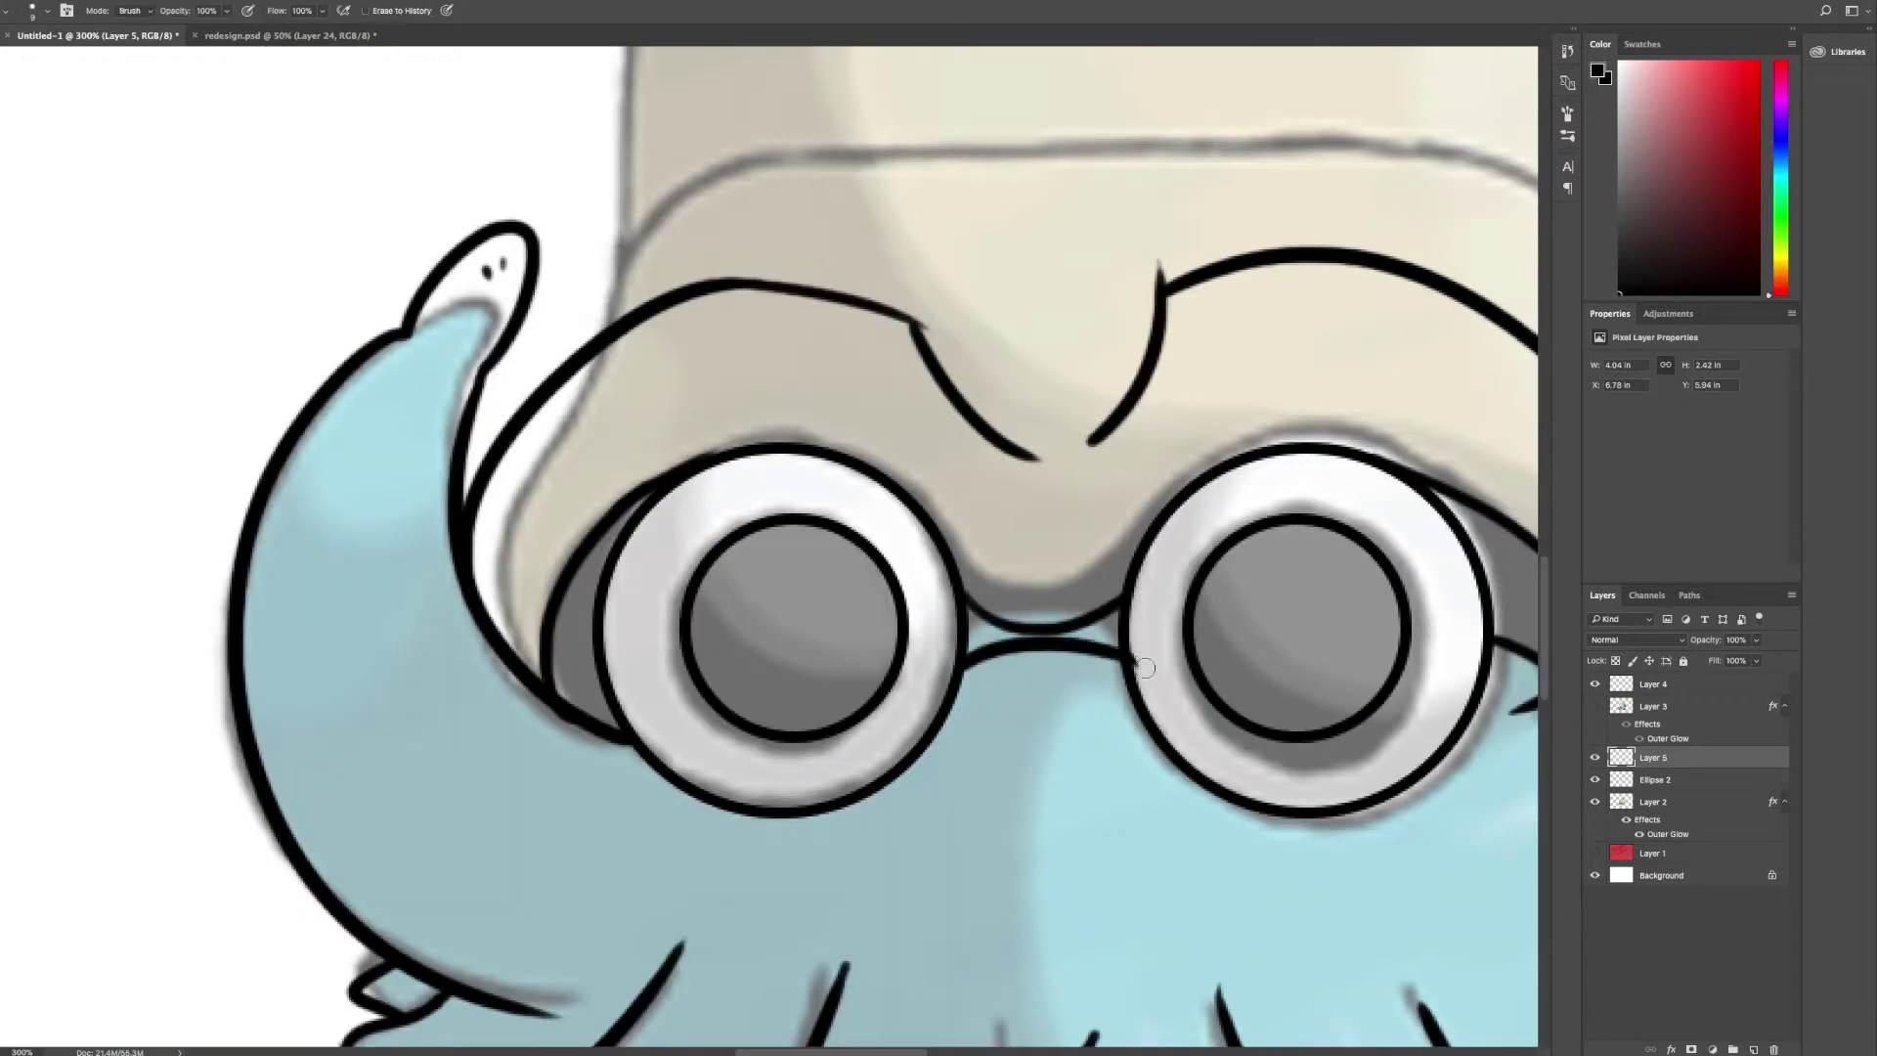
left_click_drag(579, 707, 990, 697)
left_click_drag(966, 621, 164, 689)
left_click_drag(1119, 684, 1098, 618)
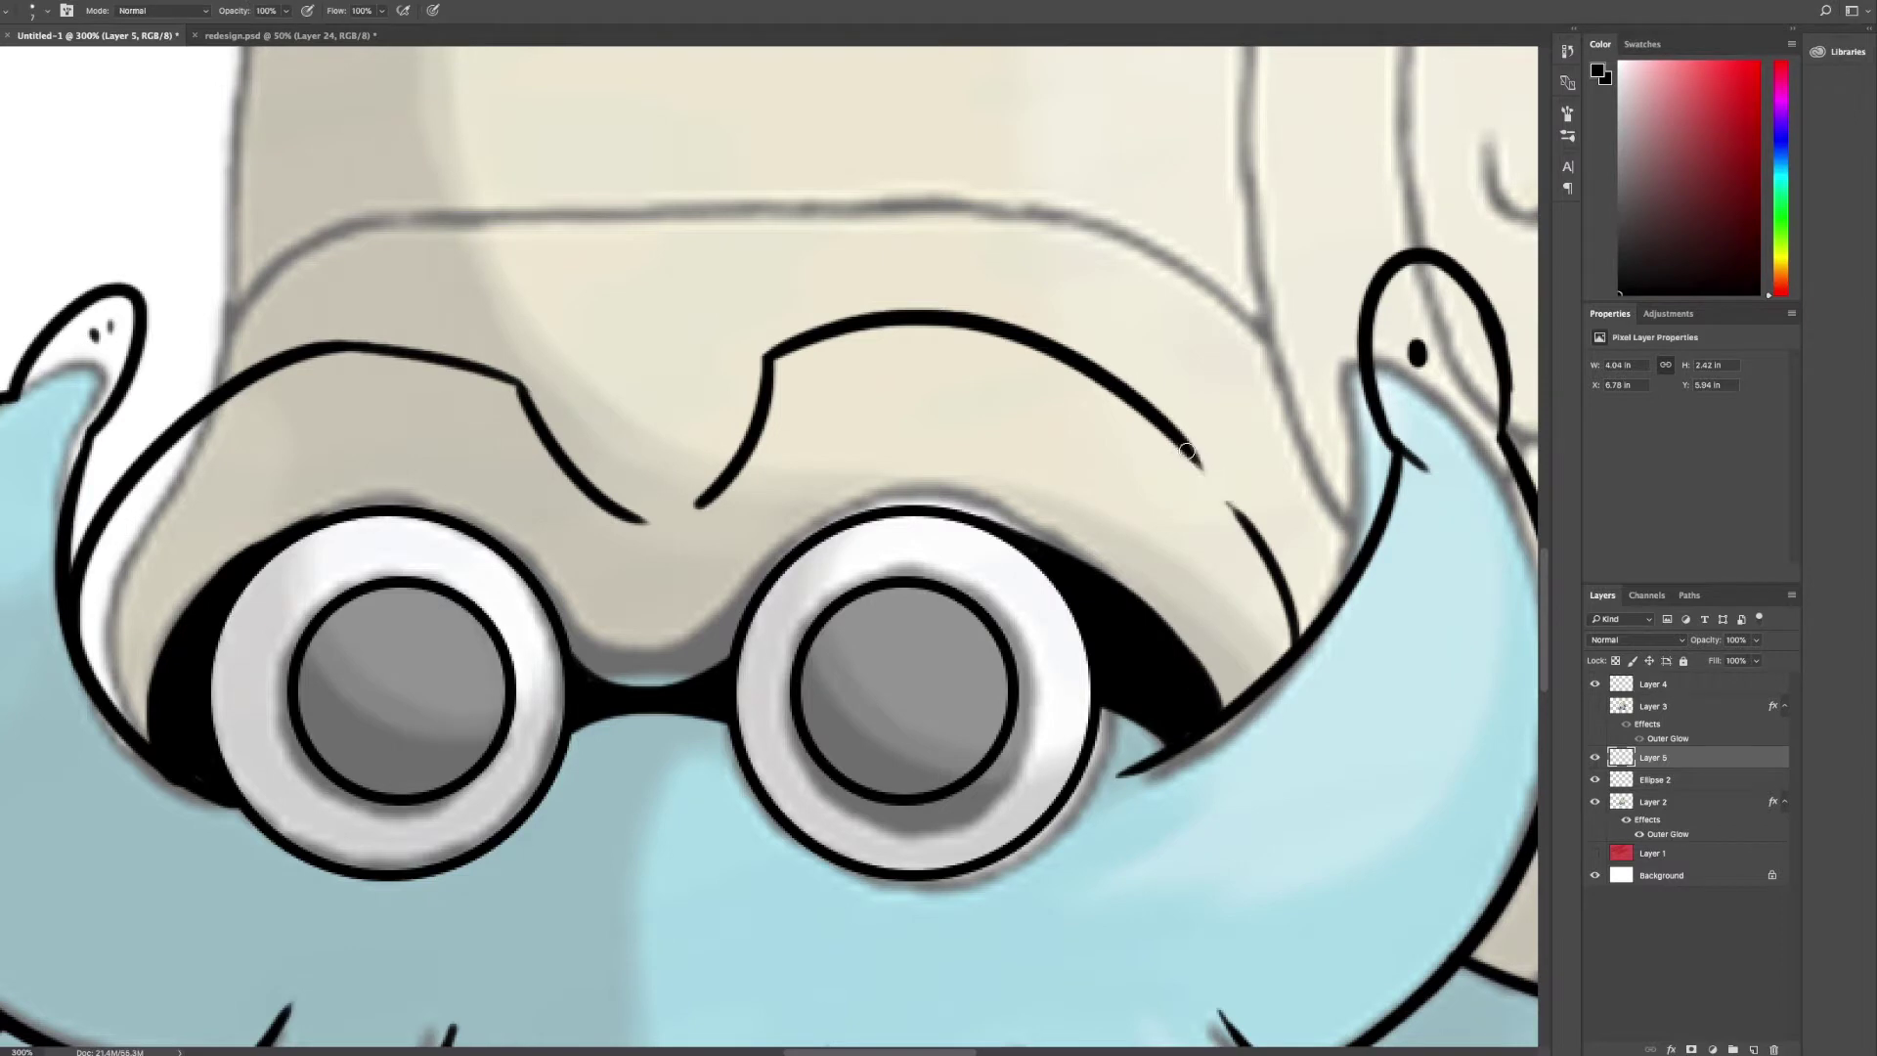
- Join the right brow outline and add thin wrinkle lines and small marks on both brows
left_click_drag(1187, 451, 1233, 510)
left_click_drag(640, 525, 1166, 571)
left_click_drag(998, 497, 472, 441)
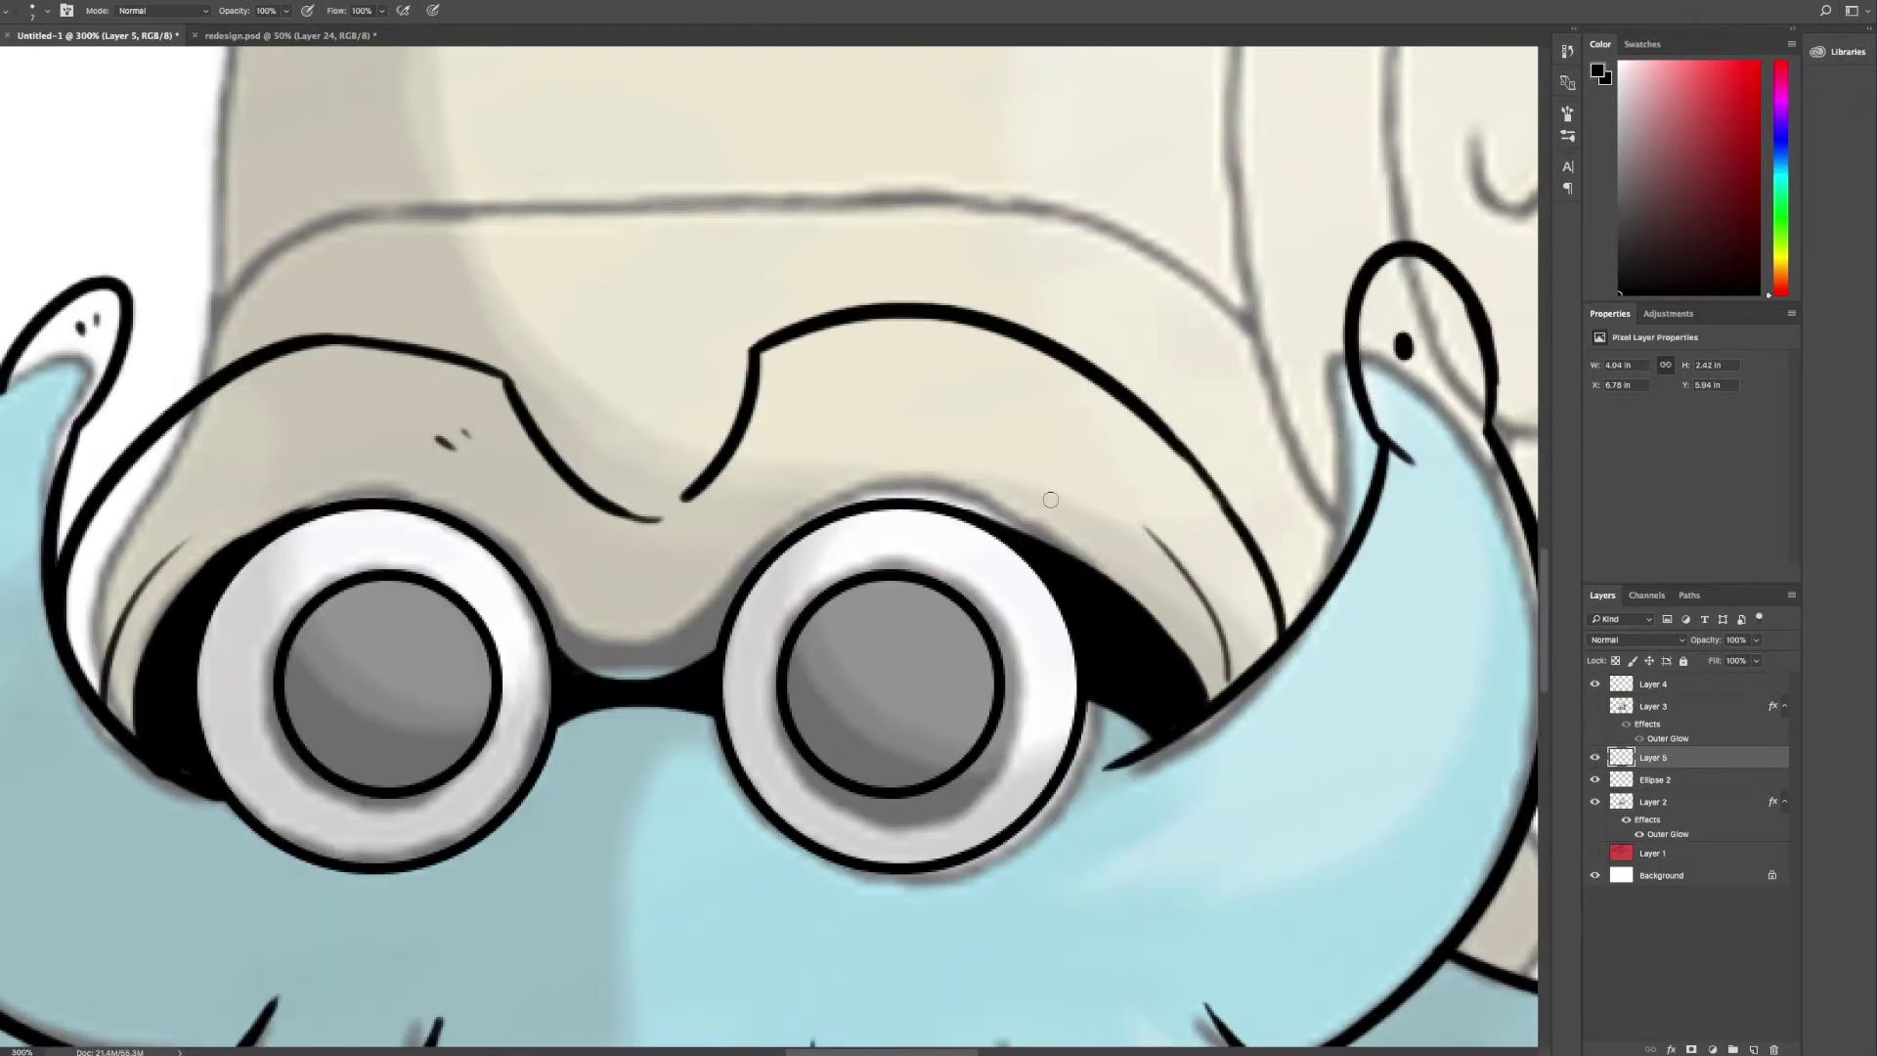
mouse_move(1142, 459)
left_mouse_down()
mouse_move(801, 674)
mouse_move(766, 451)
left_mouse_up()
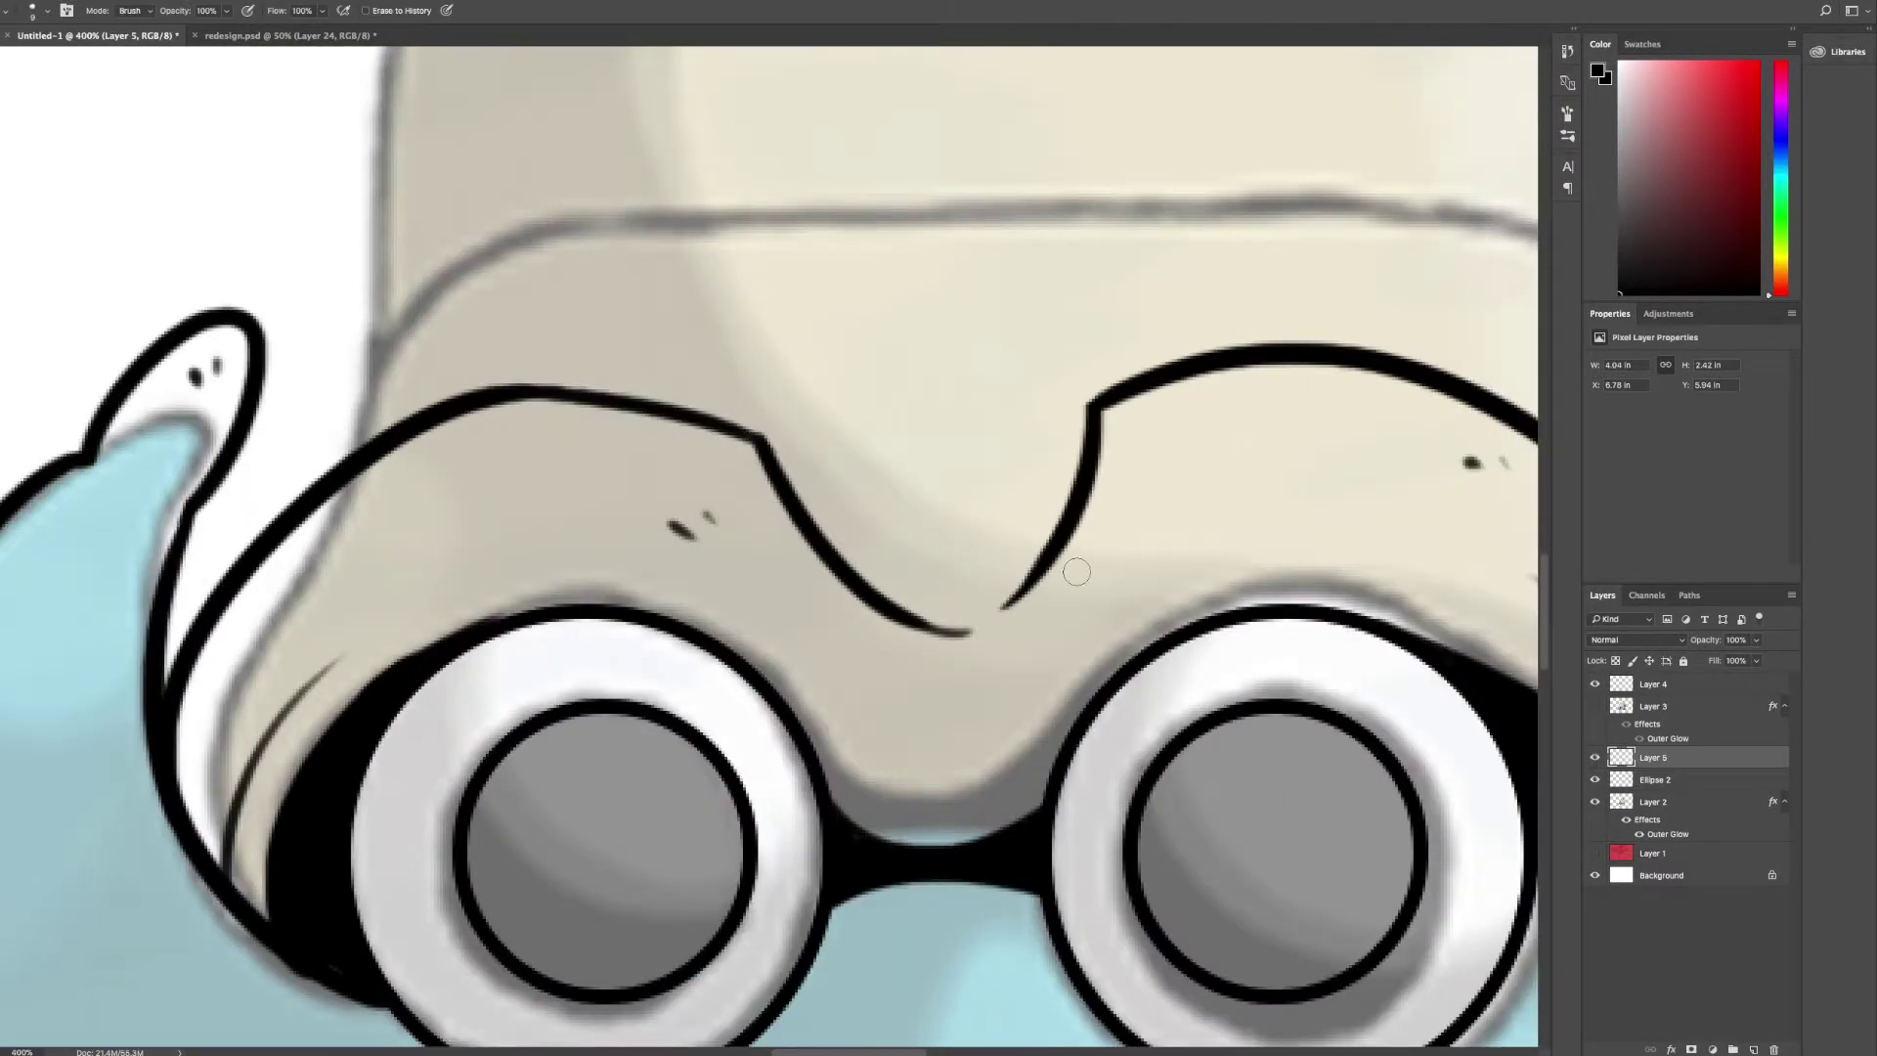
- Ink the shell's outer contour and the spiral disc on its side
key("ctrl+1")
key("b")
key("ctrl+plus")
key("ctrl+plus")
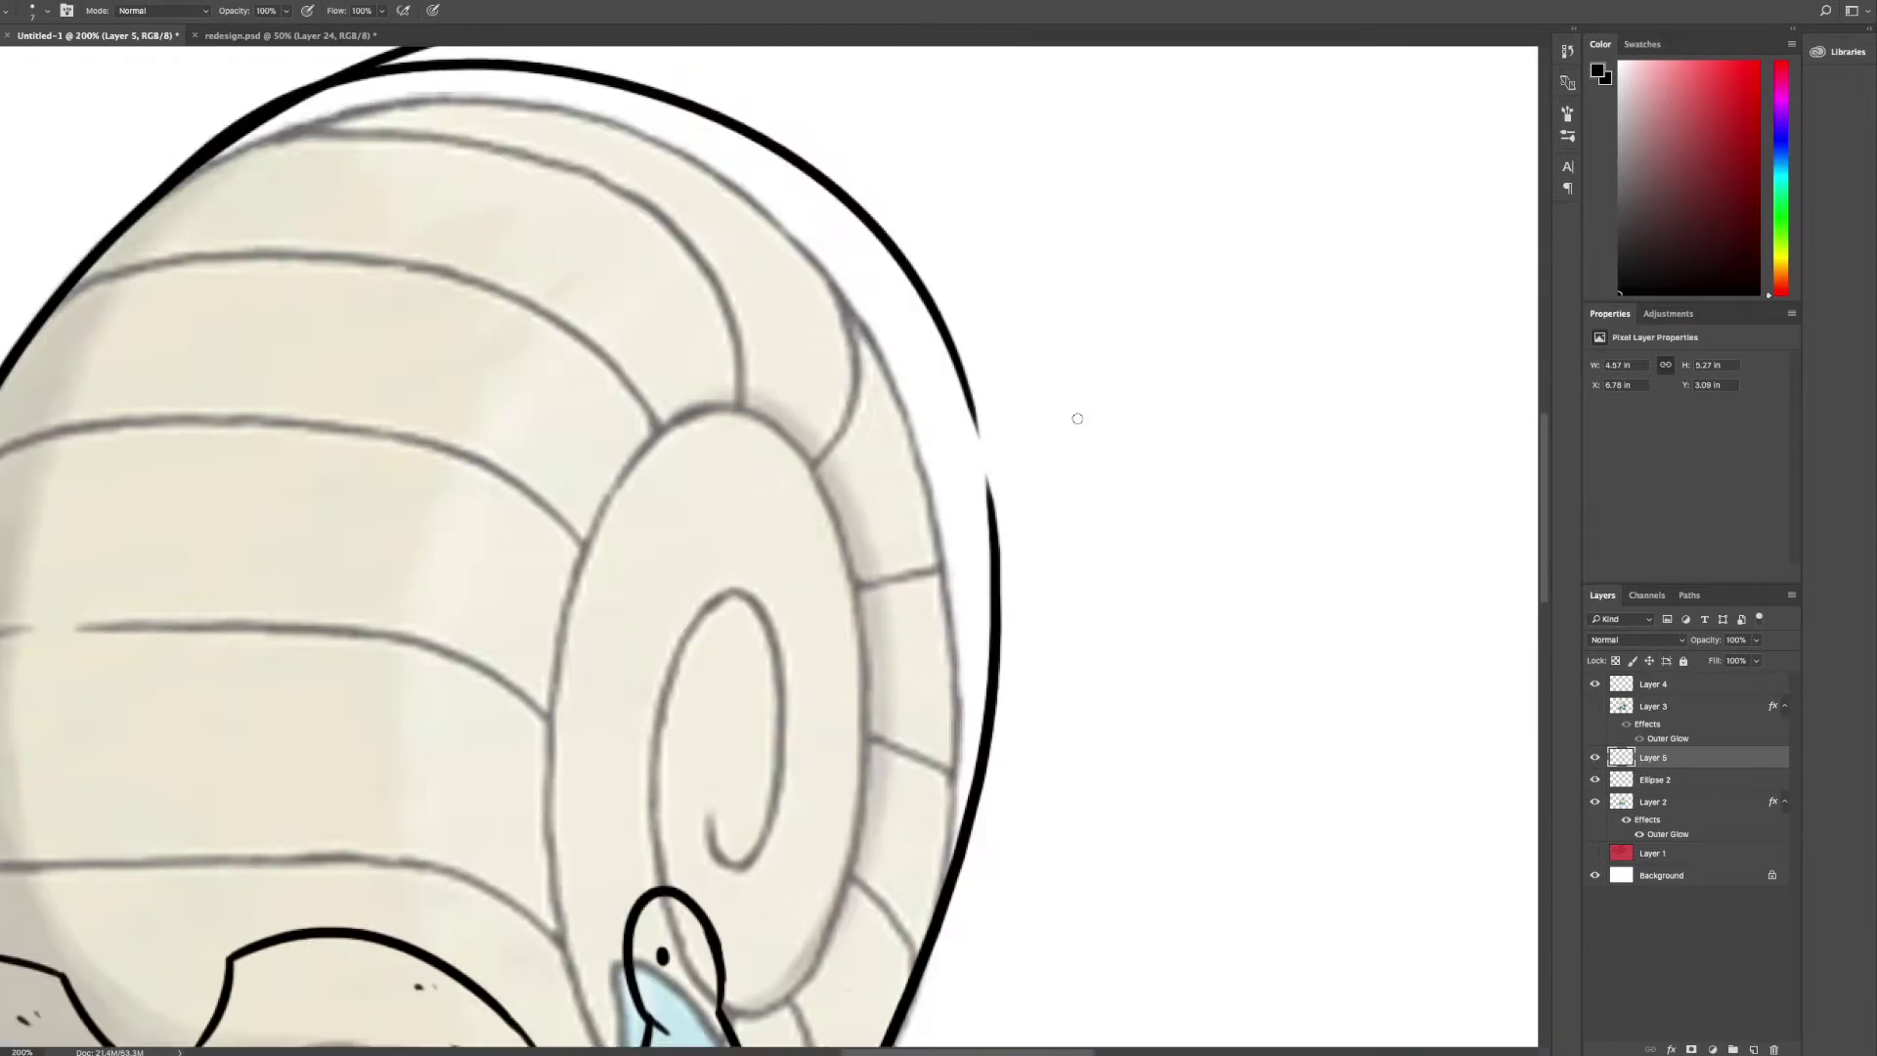
right_click(1039, 464)
left_click(1061, 681)
key("e")
key("b")
key("ctrl+minus")
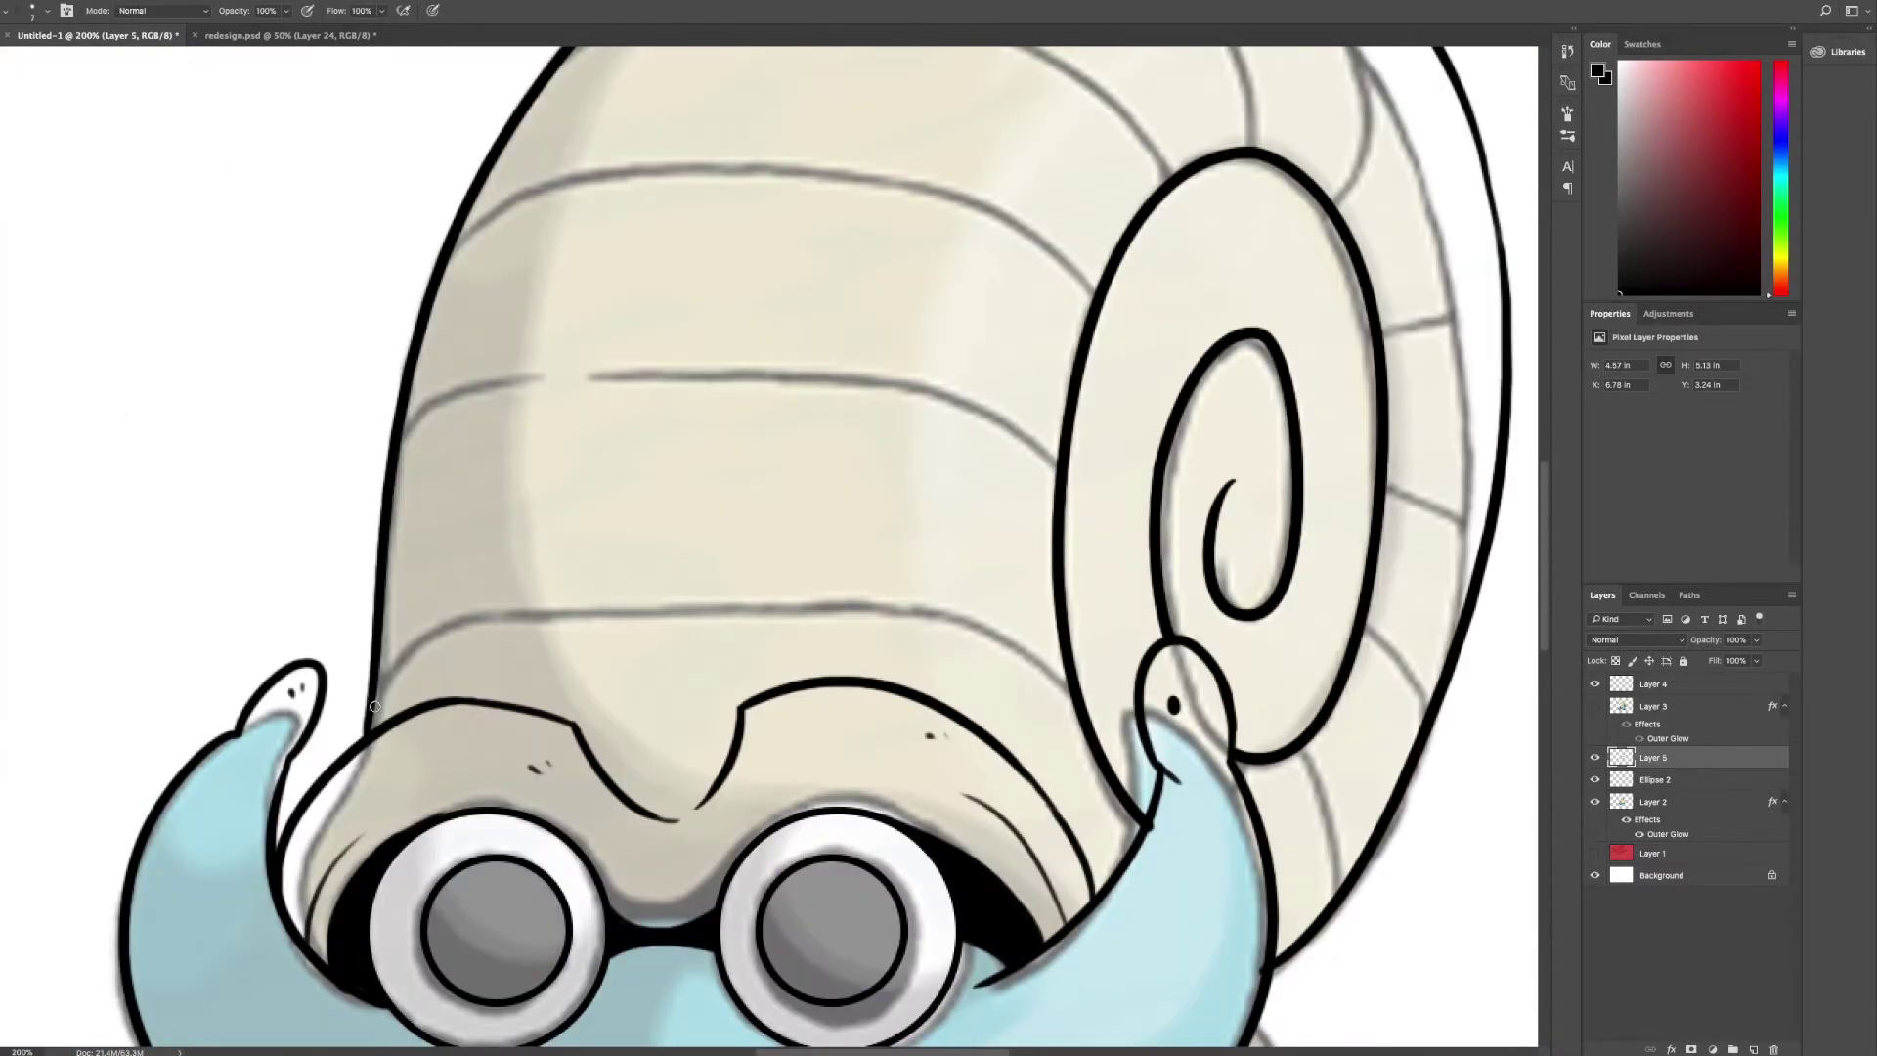
- Add a new layer and ink the curved band lines across the shell and around its spiral rim
left_click(1756, 1049)
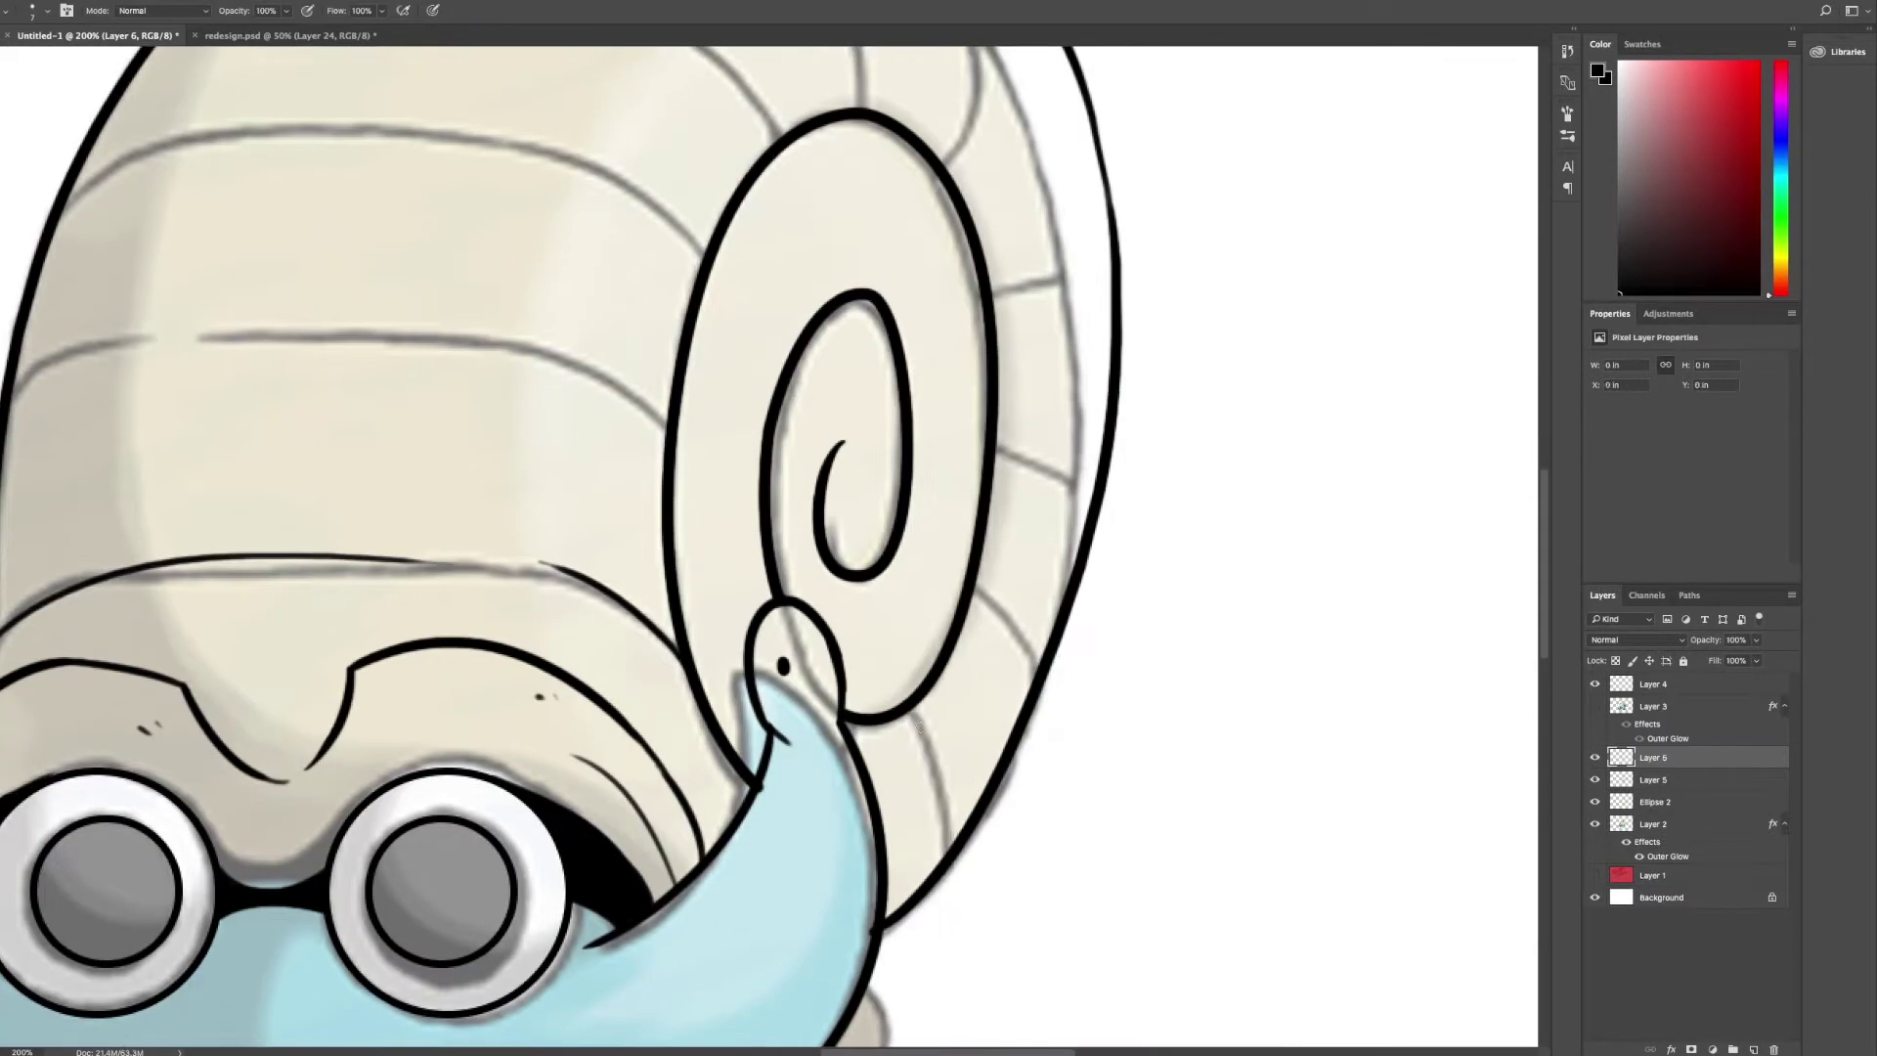
scroll(762, 547, "up", 5)
left_click_drag(1242, 689, 625, 526)
left_click_drag(1173, 709, 484, 636)
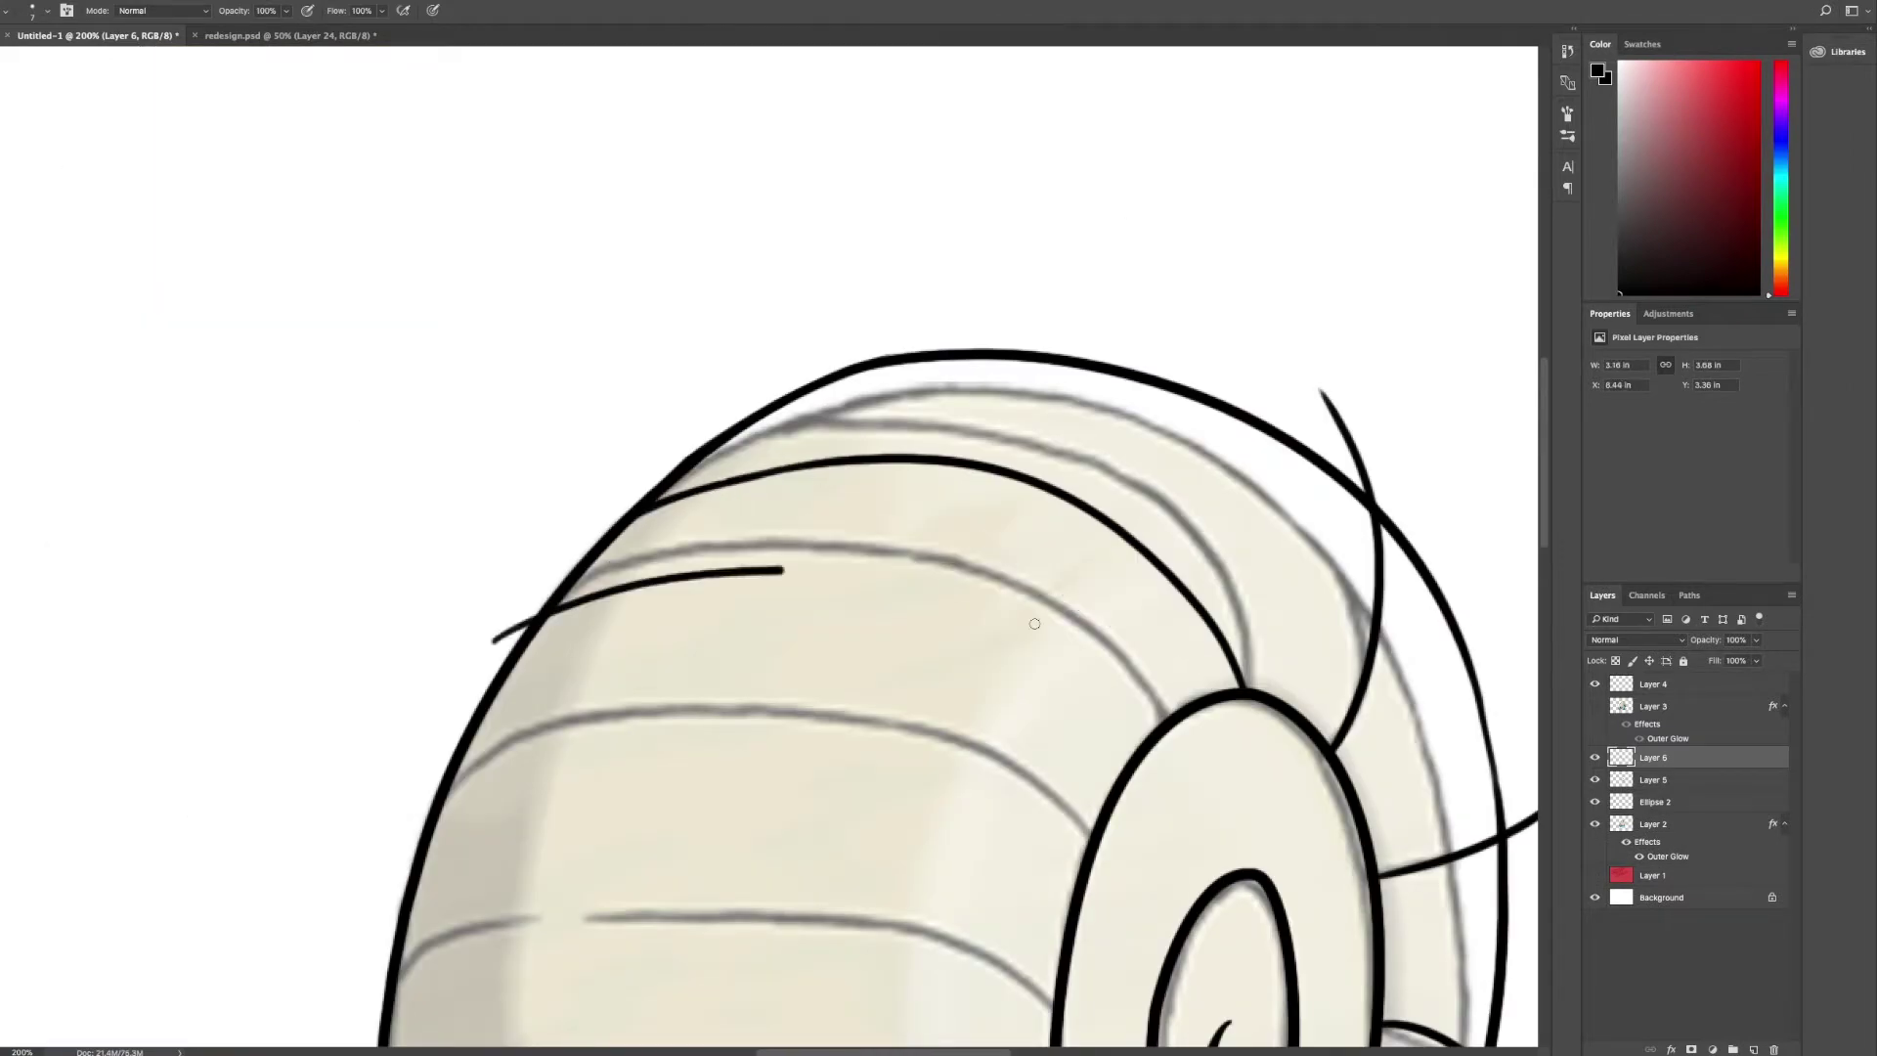
scroll(728, 587, "down", 5)
left_click_drag(1143, 567, 489, 509)
mouse_move(660, 653)
left_mouse_down()
mouse_move(464, 694)
mouse_move(1118, 537)
mouse_move(958, 880)
left_mouse_up()
key("h")
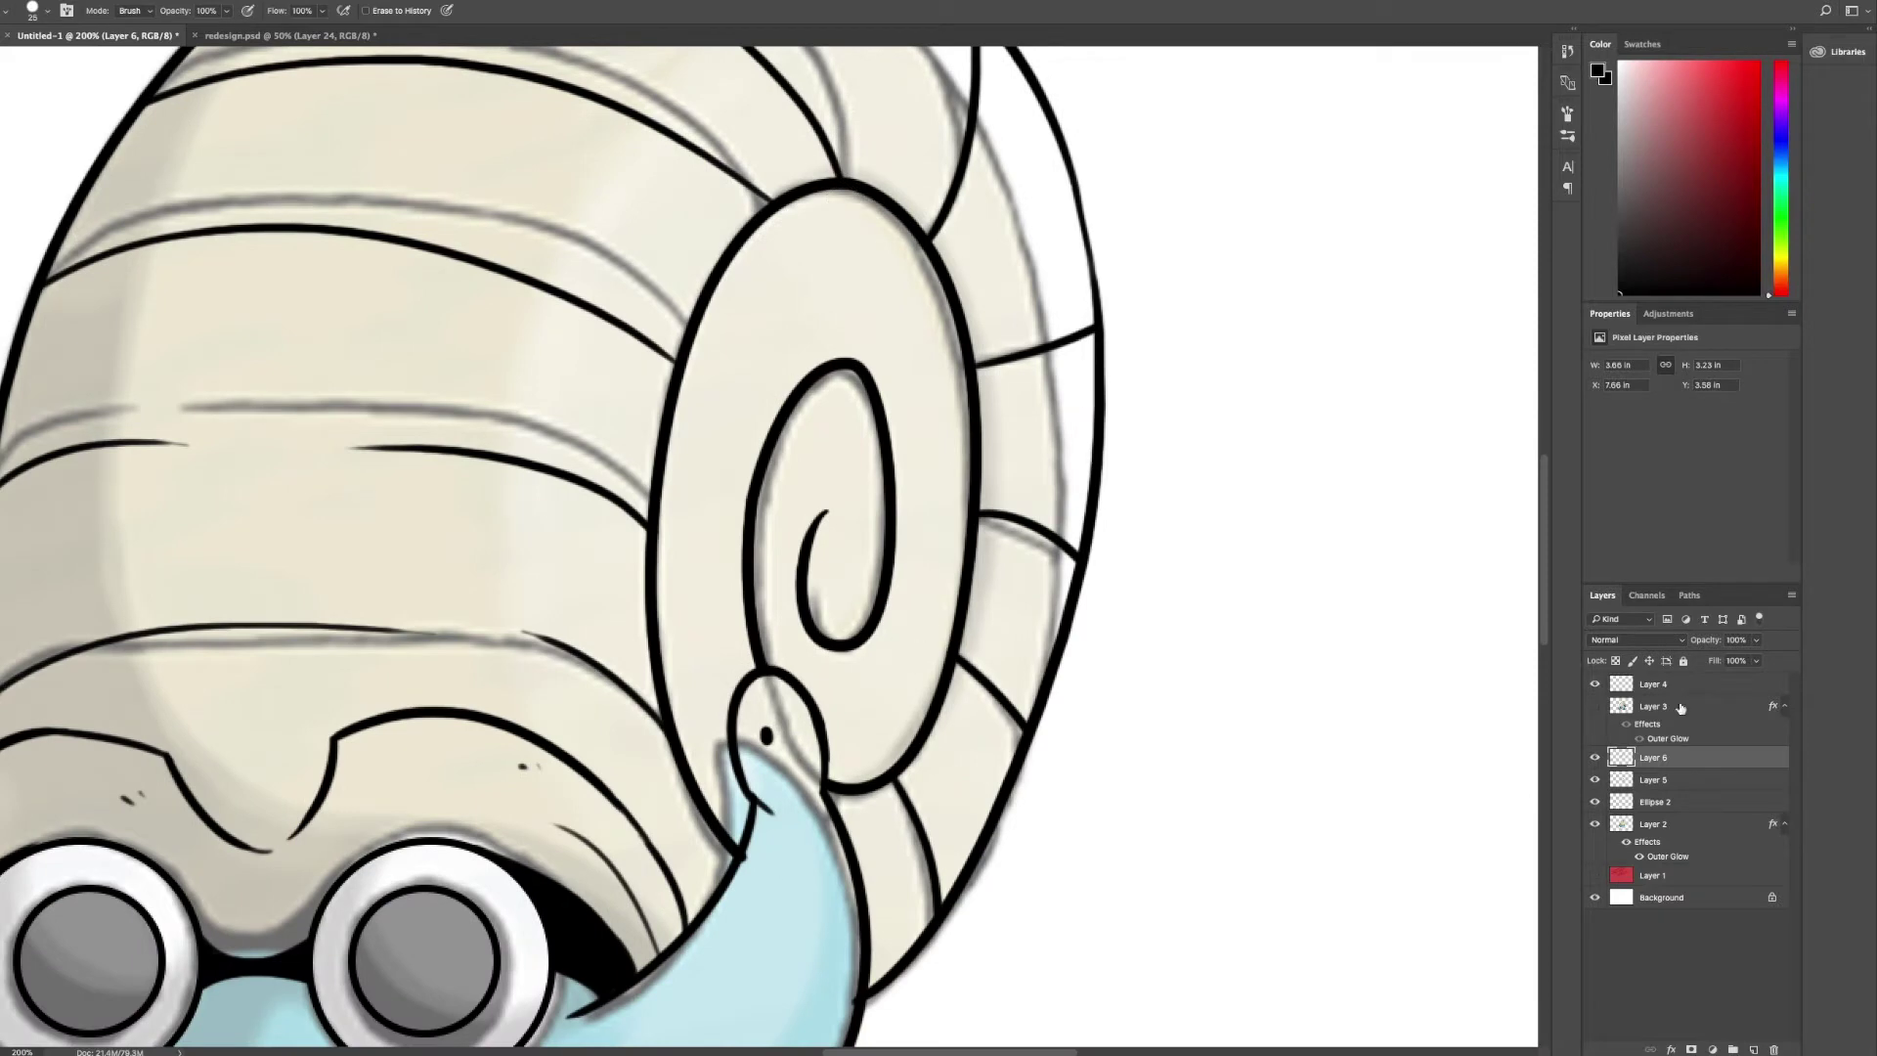
- Merge the line-art layers, hide the reference on Layer 2 and add a new layer above the line art
key("ctrl+minus")
key("ctrl+minus")
left_click(1650, 798)
key("ctrl+shift+alt+n")
- Ink a two-pointed leaf shape on the shell just above the spiral disc
key("ctrl+plus")
key("ctrl+plus")
key("b")
left_click_drag(1221, 469, 1036, 586)
mouse_move(1085, 543)
left_mouse_down()
mouse_move(943, 469)
mouse_move(1427, 283)
left_mouse_up()
left_click_drag(1114, 640, 1383, 240)
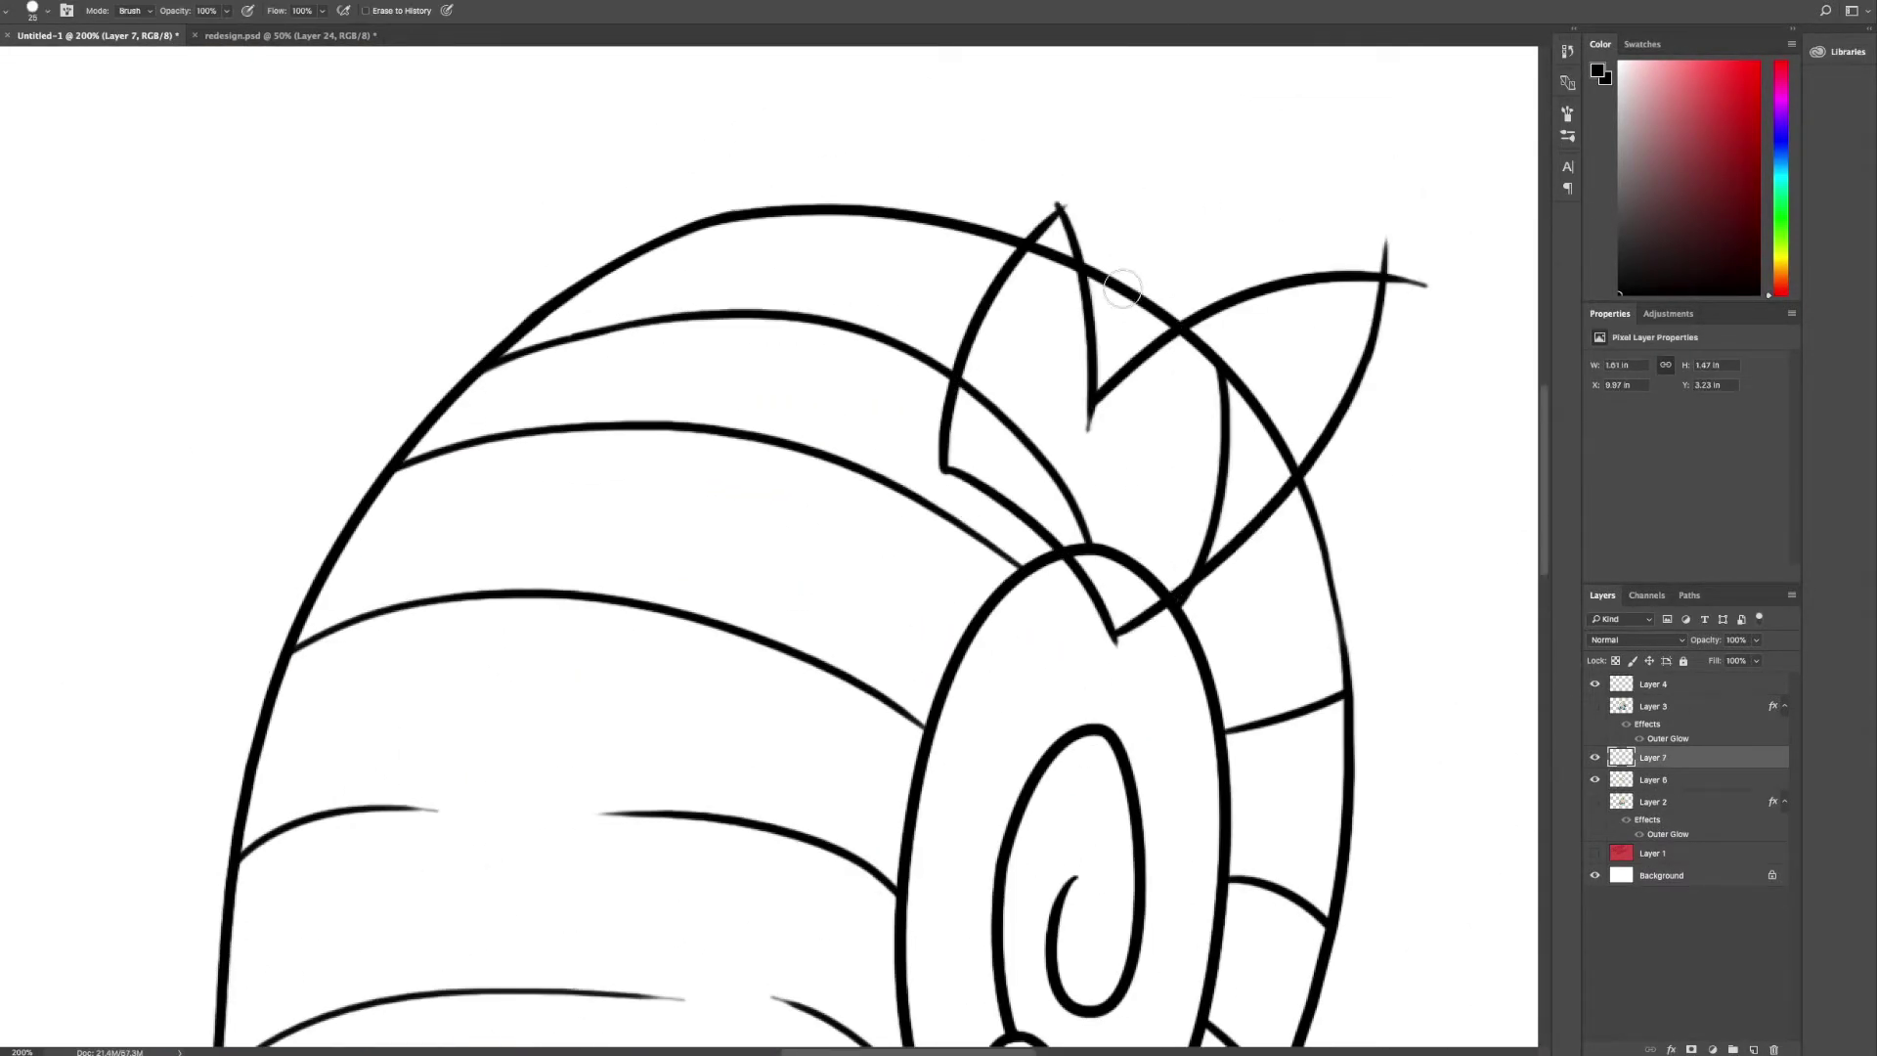
- Erase the overshooting leaf tips and the shell lines that run through the leaf shape on the line-art layer
key("e")
key("ctrl+plus")
scroll(1194, 406, "right", 5)
scroll(1227, 470, "down", 3)
key("alt+bracketleft")
left_click_drag(1139, 294, 976, 549)
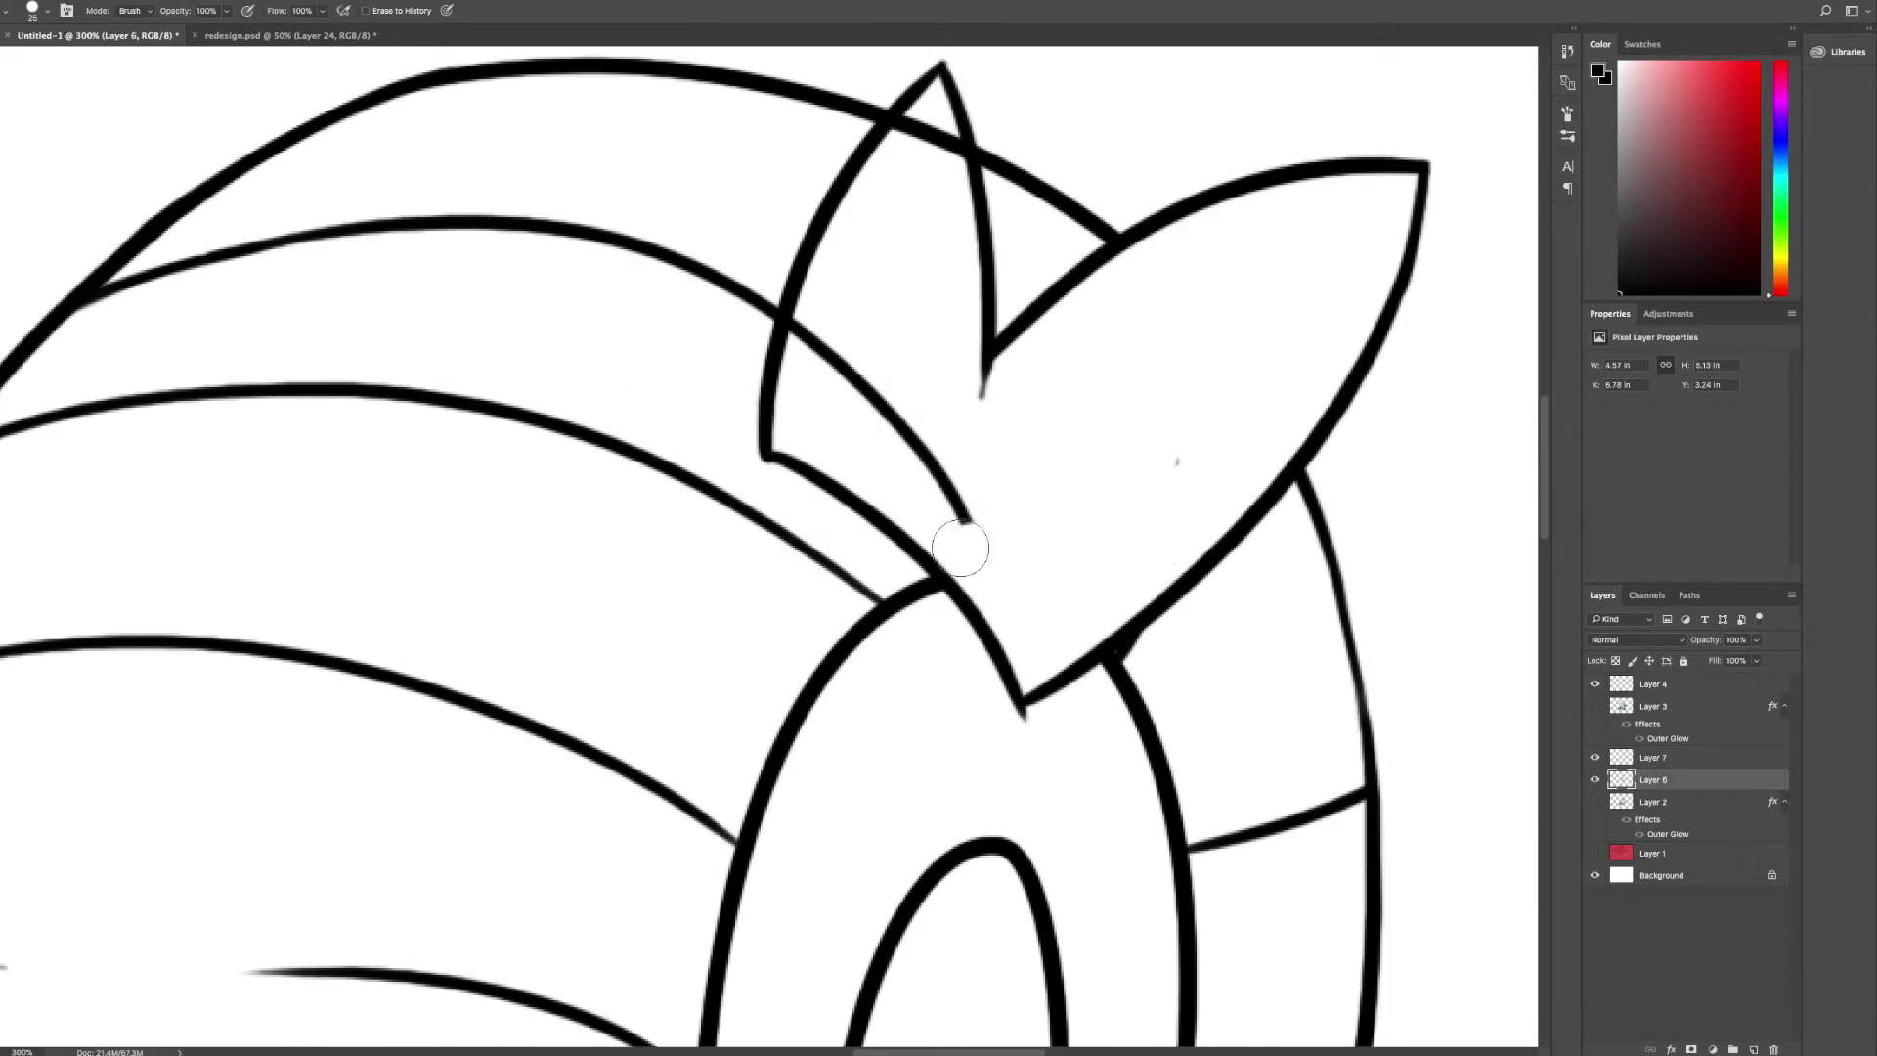
- Ink a matching pair of leaves behind the shell's far edge on the leaf layer and erase the overshooting line ends
key("ctrl+minus")
key("alt+bracketright")
left_click_drag(755, 524, 851, 293)
left_click_drag(818, 176, 902, 328)
key("ctrl+plus")
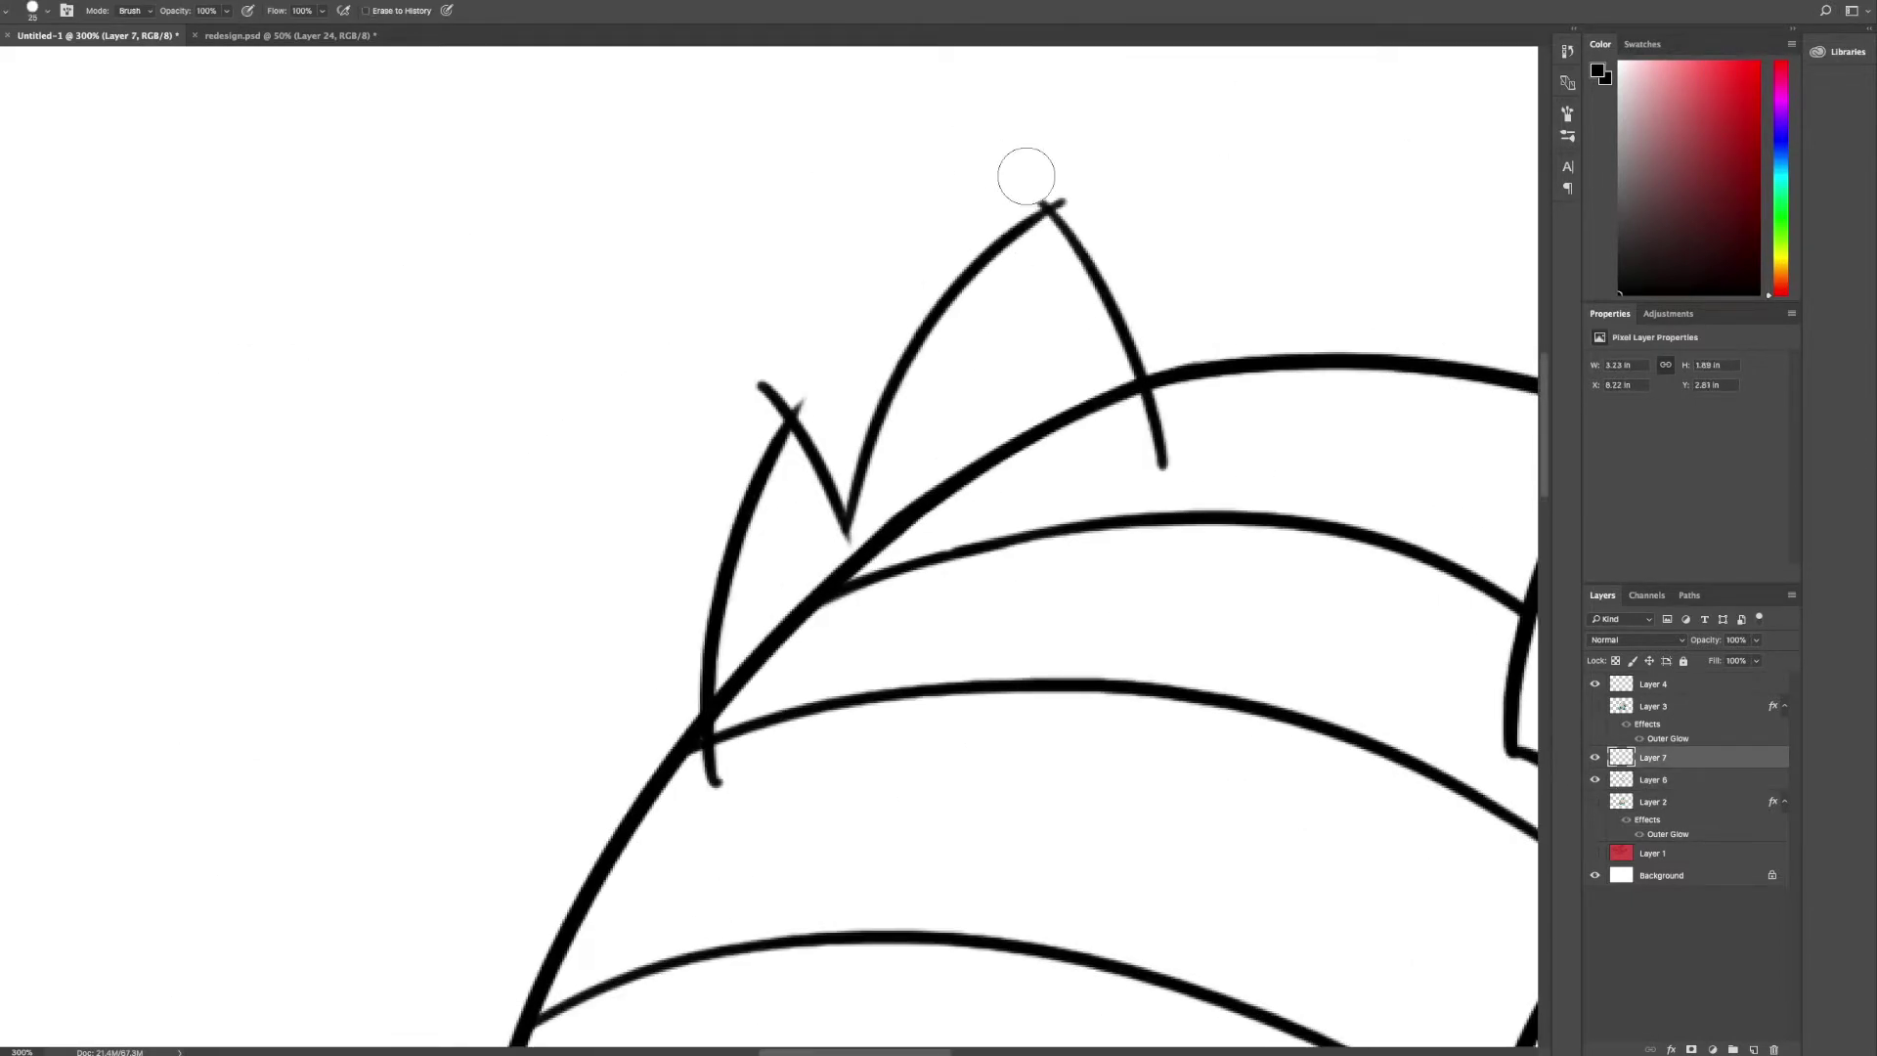
key("ctrl+minus")
key("ctrl+minus")
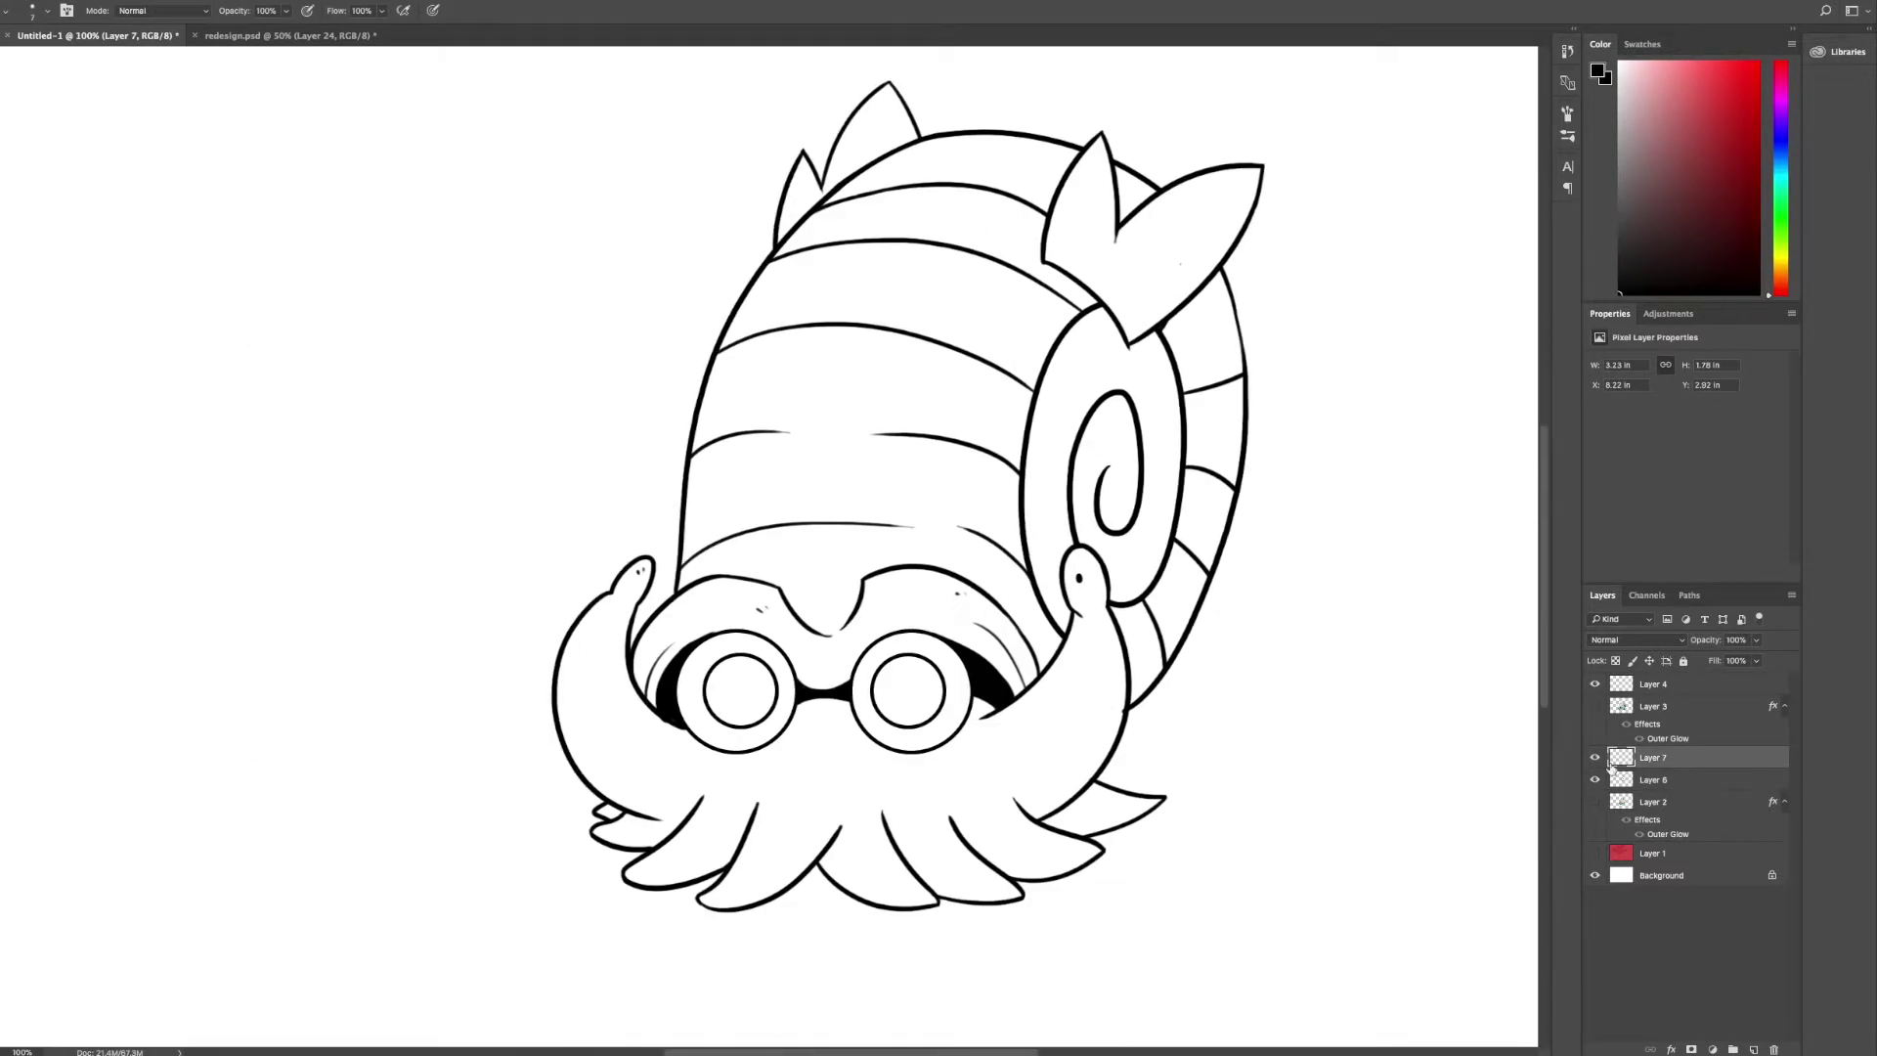
- Show the Layer 2 reference artwork and move it to the left beside the line art
key("ctrl+bracketleft")
left_click(1594, 801)
key("v")
left_click_drag(938, 547, 97, 508)
- Fill a layer beneath the line art with the reference's tentacle blue and delete the fill outside the creature
left_click(195, 743, "alt")
key("alt+BackSpace")
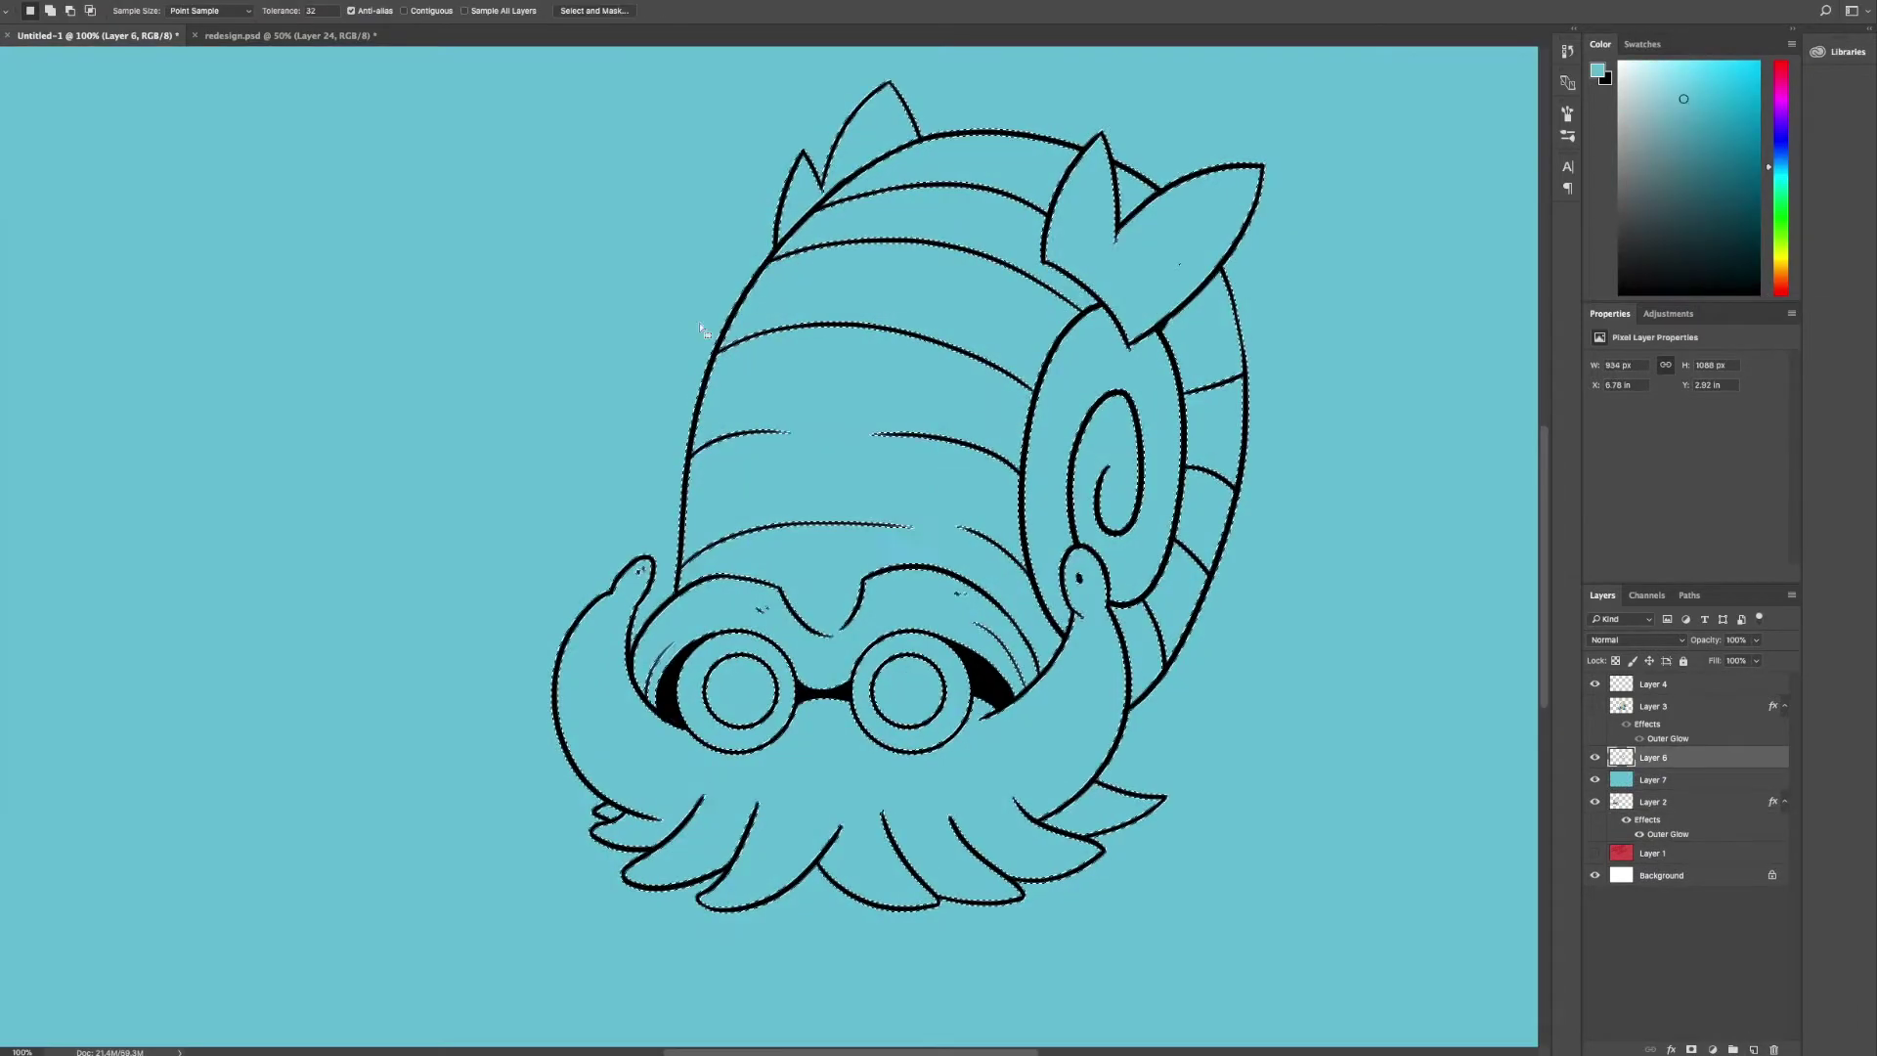
left_click(817, 377)
key("Delete")
key("Escape")
left_click(1325, 515)
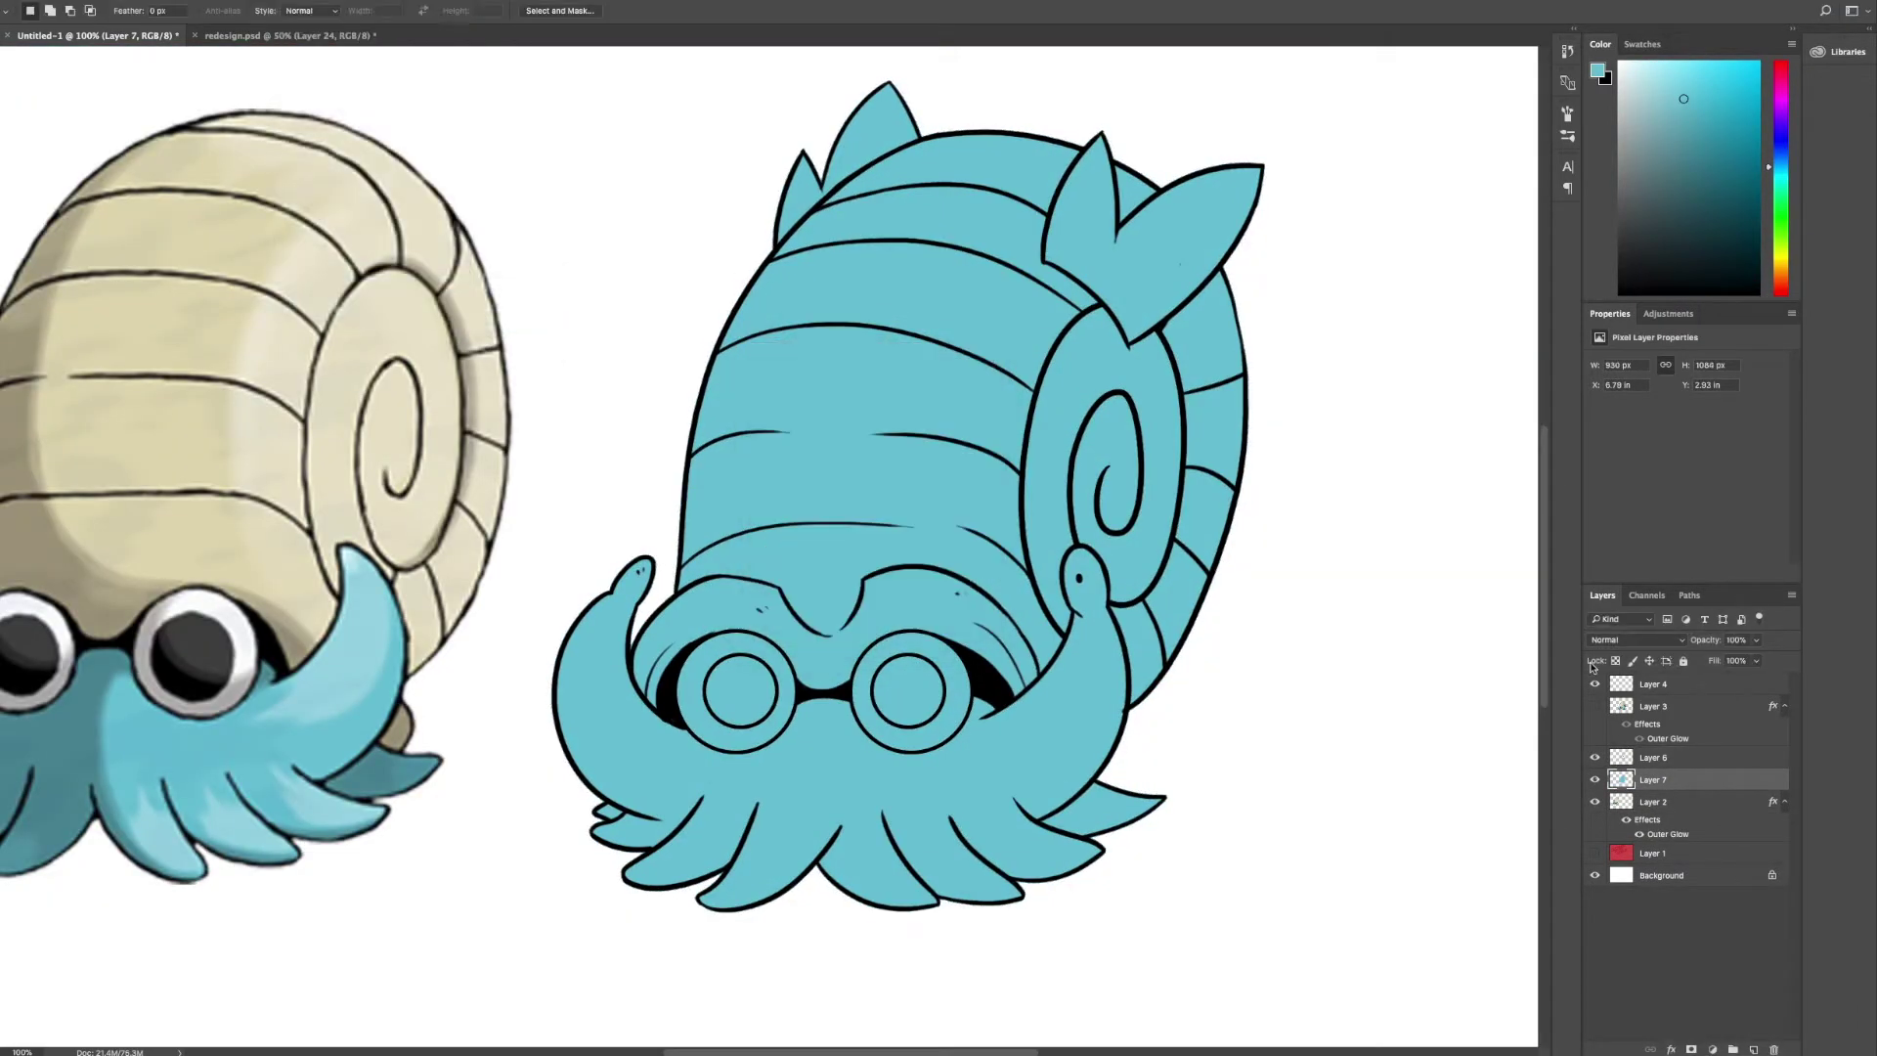
- Outline the shell and head with a pen path, convert it to a selection and fill it with the reference's shell beige
left_click(489, 596)
key("ctrl+plus")
key("p")
left_click_drag(549, 543, 553, 625)
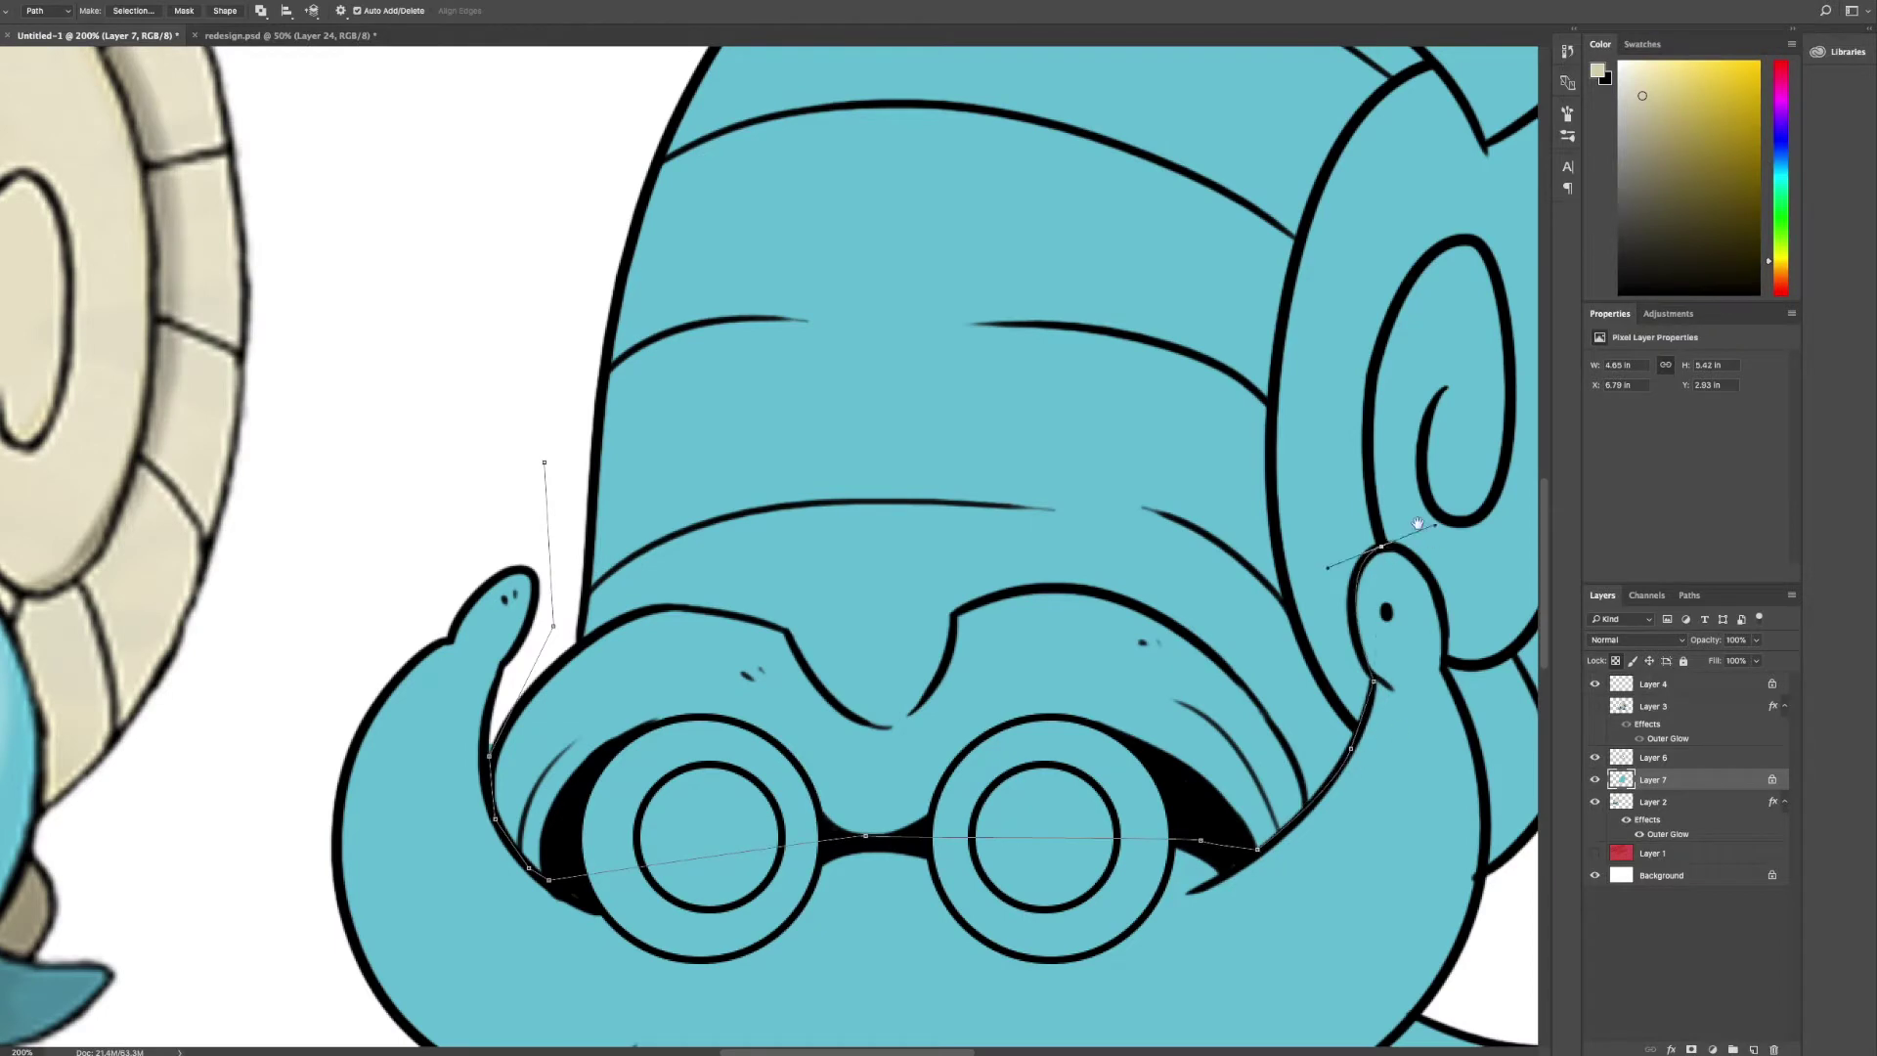
key("ctrl+minus")
left_click(737, 327)
left_click(1424, 512)
right_click(1026, 453)
left_click(1045, 499)
key("alt+BackSpace")
- Paint both eyes white with a large hard round brush
key("b")
left_click(32, 9)
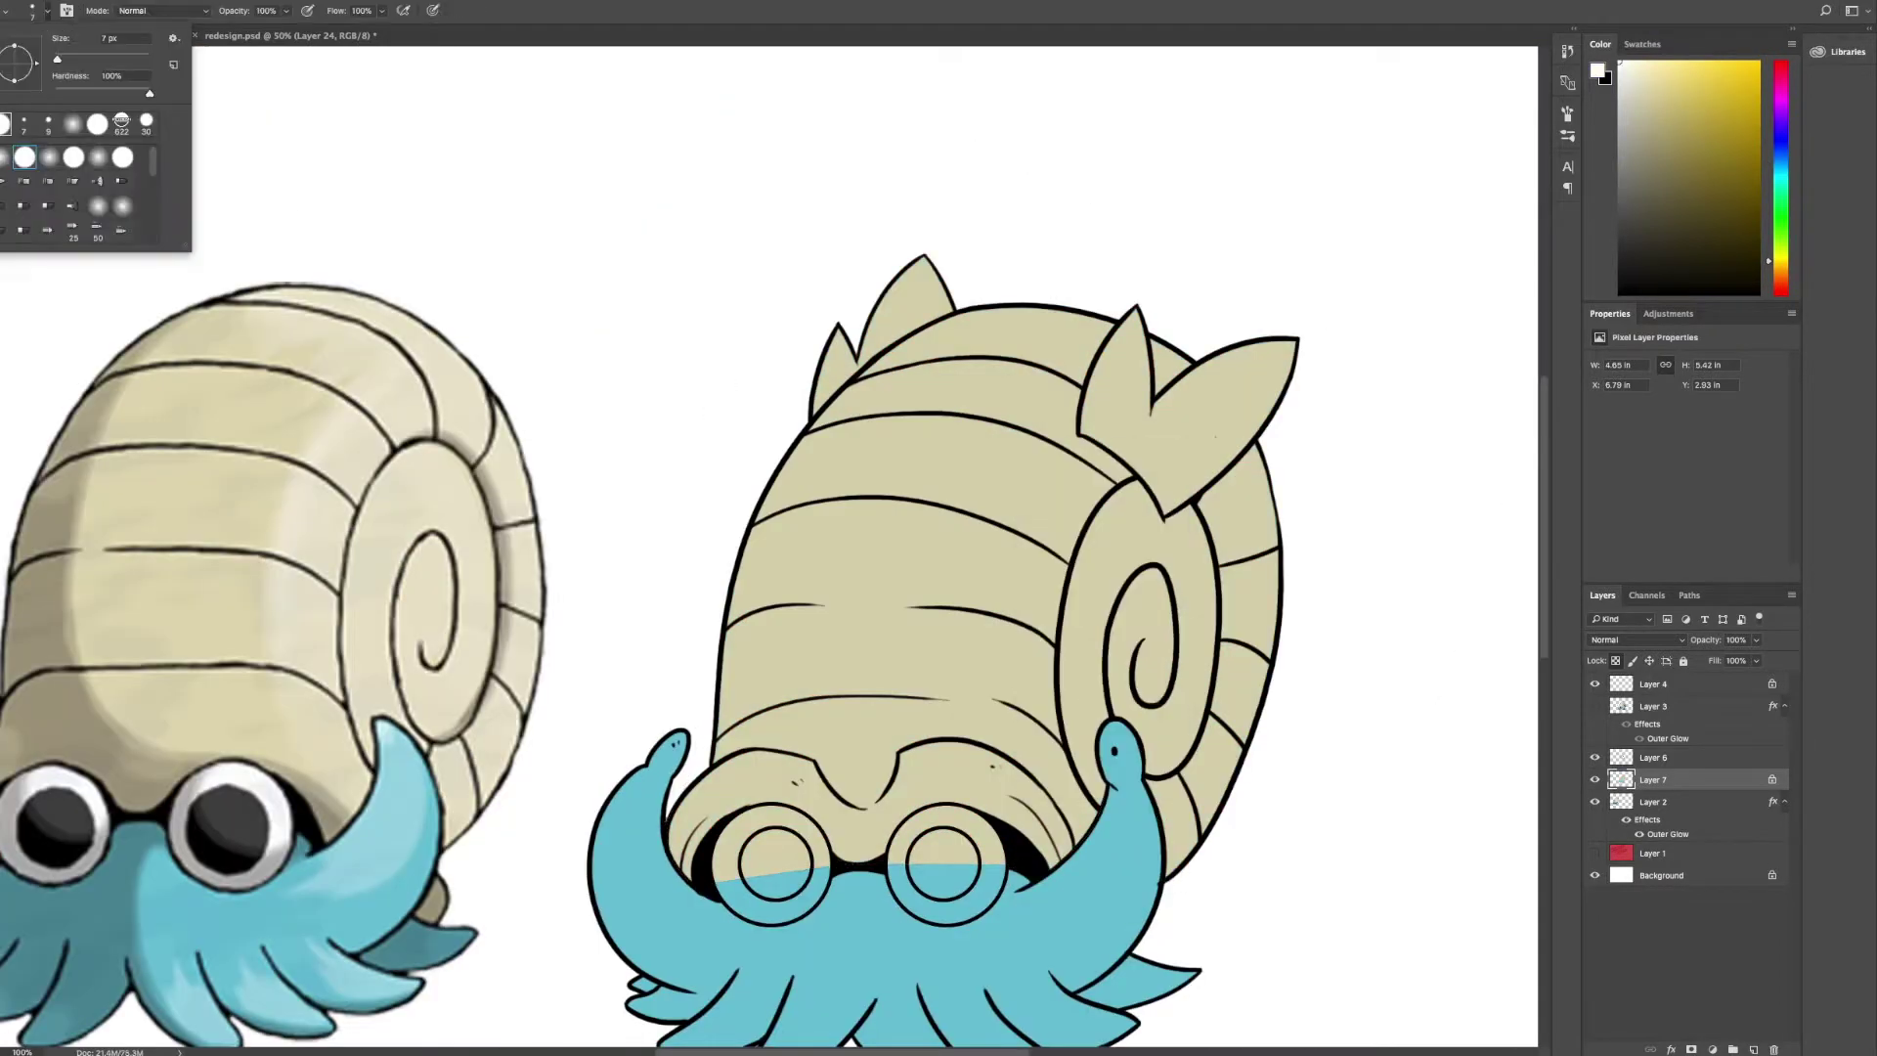
type("10")
key("Return")
key("ctrl+plus")
left_click(887, 741)
left_click(1237, 740)
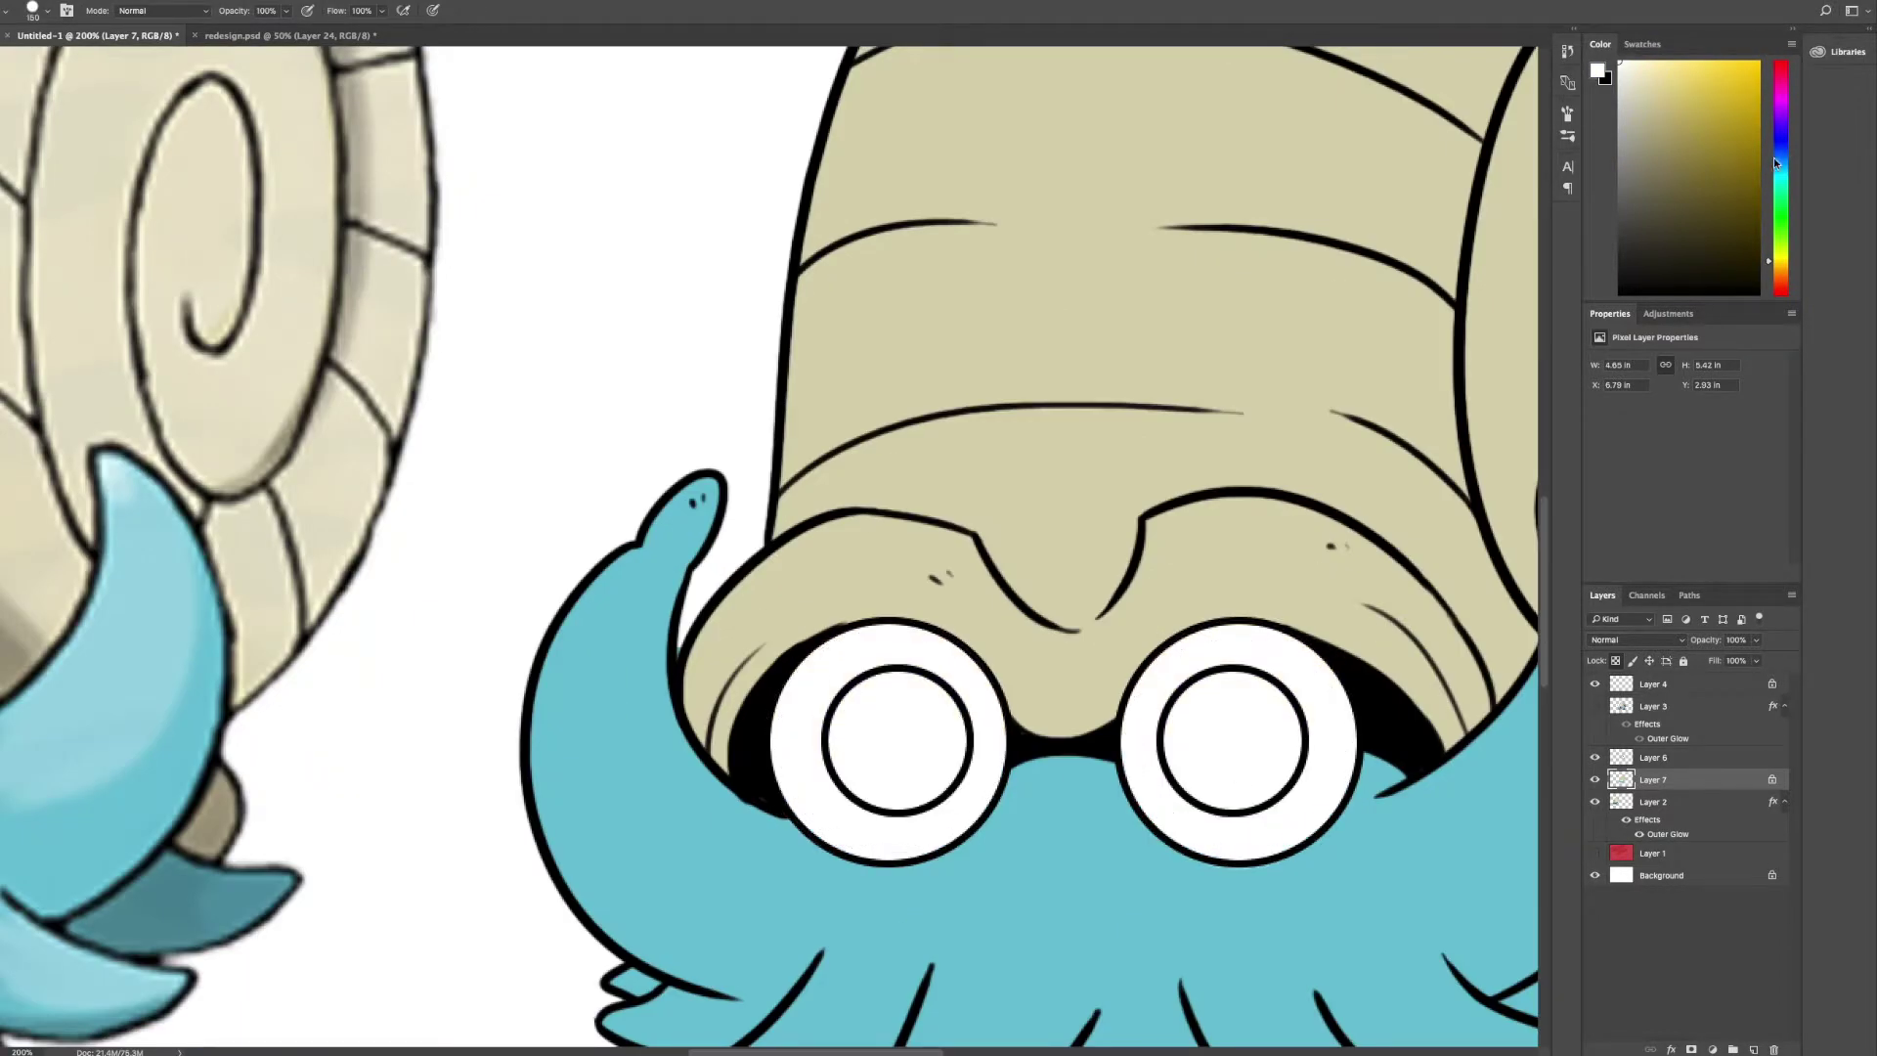
- Paint both pupils dark navy with a smaller brush
left_click(1781, 145)
left_click(1675, 236)
key("bracketleft")
key("bracketleft")
key("bracketleft")
left_click(1232, 741)
left_click(897, 741)
key("ctrl+minus")
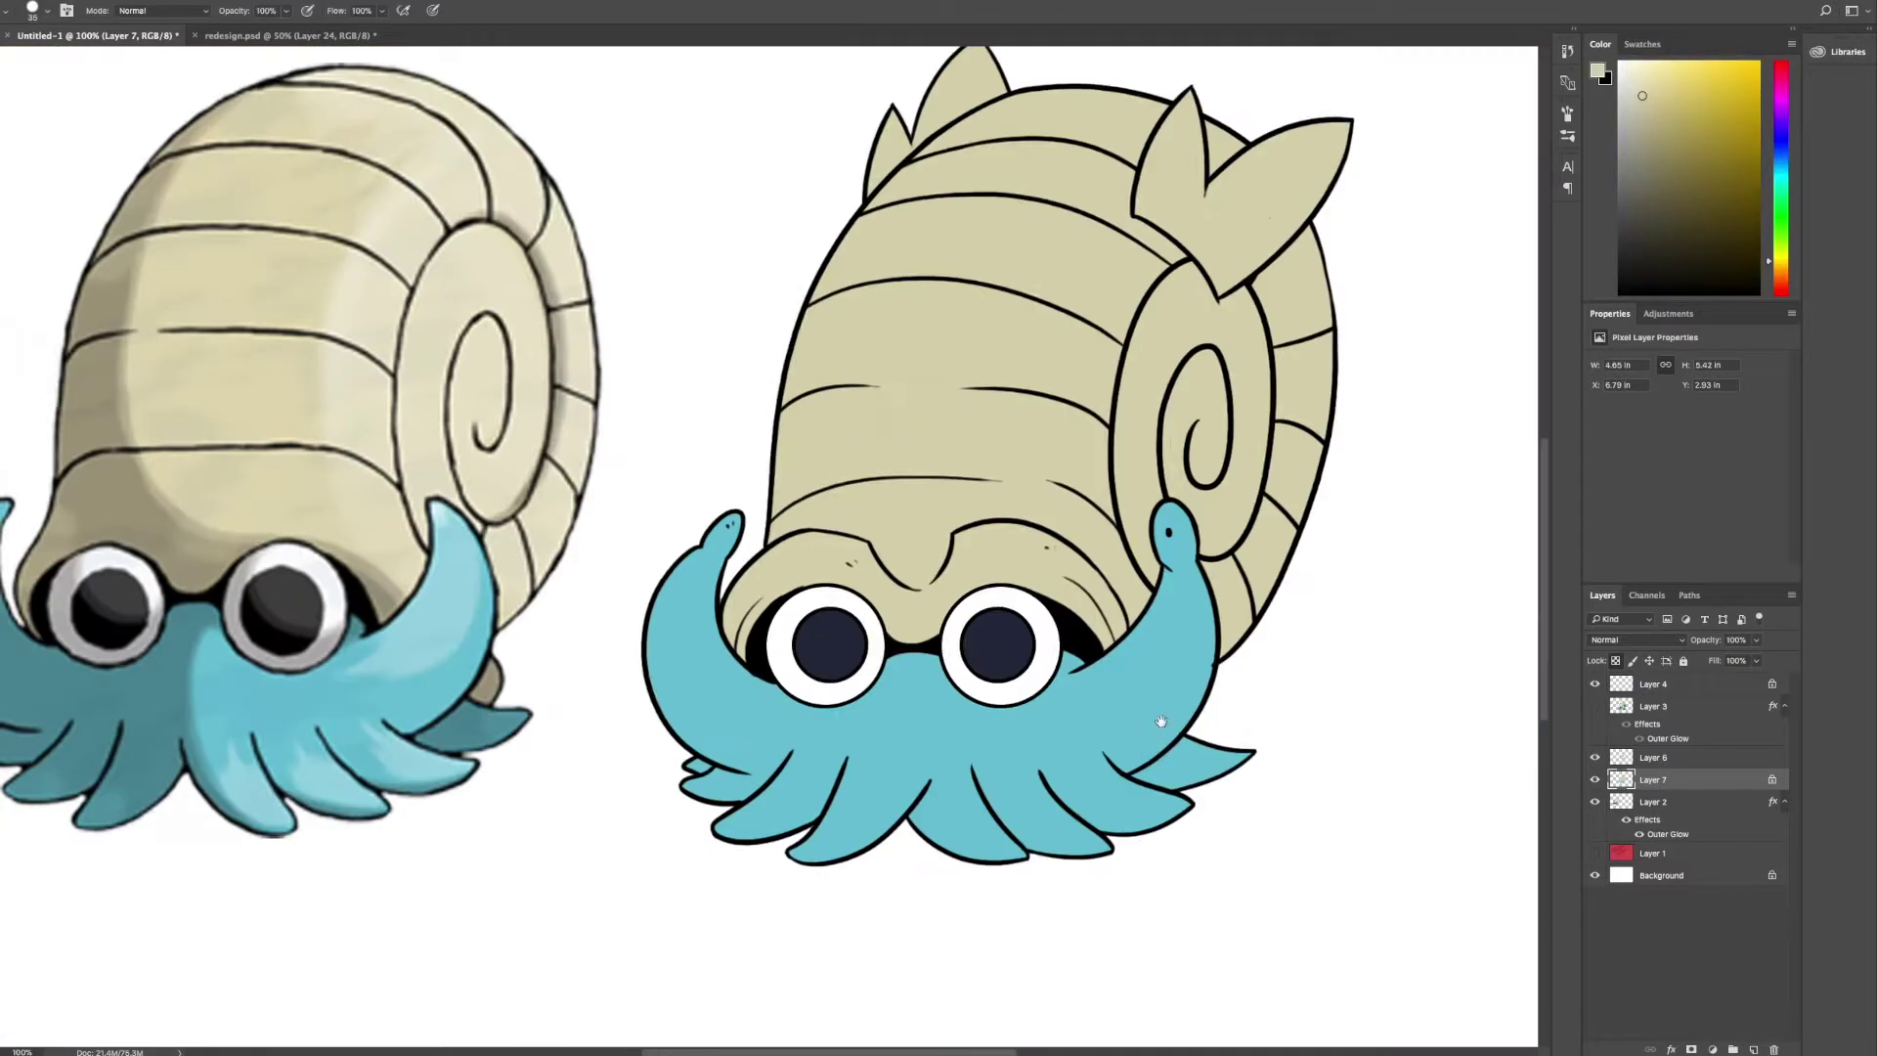
- Outline the leaf shape above the spiral with a pen path, convert it to a selection and fill it with dark green
key("p")
key("ctrl+plus")
left_click(1212, 713)
left_click(1247, 770)
left_click(1265, 801)
left_click(1449, 649)
scroll(1212, 684, "right", 5)
left_click(1214, 566)
left_click(1214, 388)
left_click_drag(1054, 286, 1032, 282)
right_click(1026, 462)
left_click(1055, 549)
key("Return")
key("alt+BackSpace")
- Select the pair of leaves on the shell's far side and fill it with the same green
key("ctrl+minus")
left_click(826, 460)
key("alt+BackSpace")
scroll(829, 507, "right", 3)
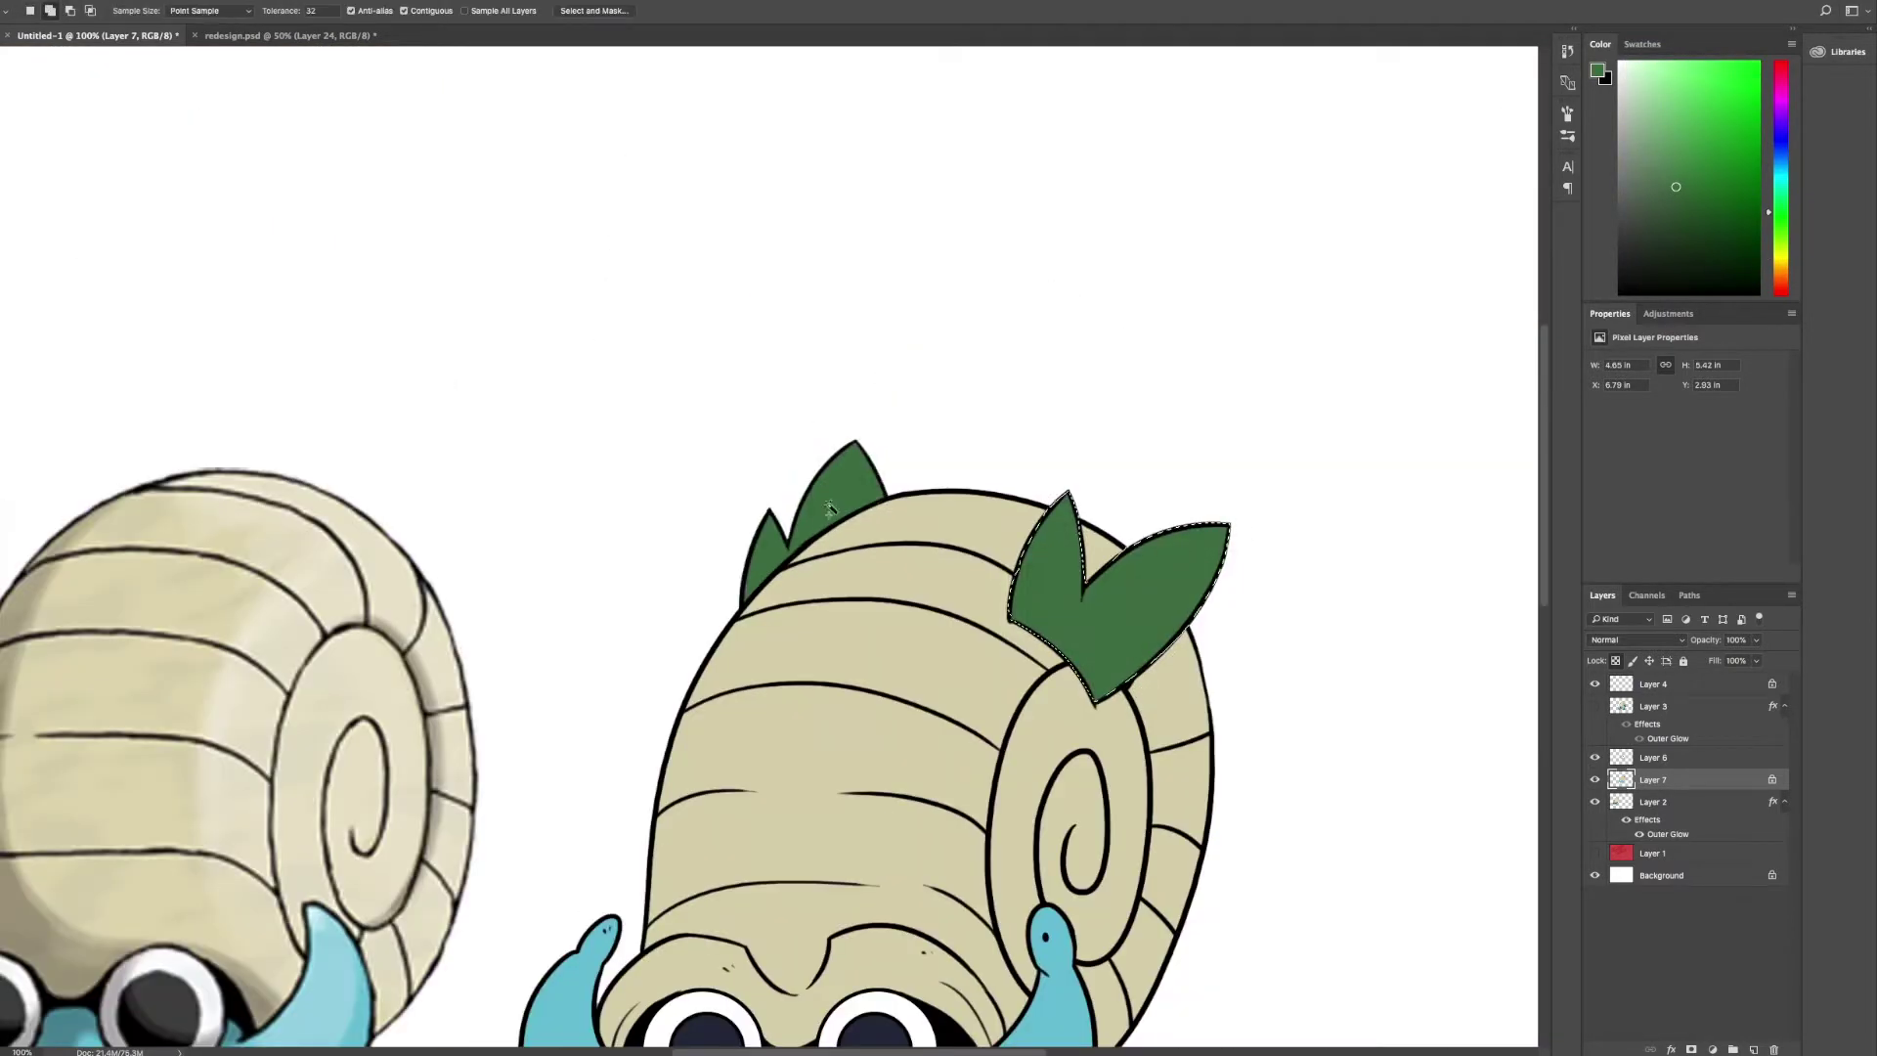
- Select both leaf groups and paint brown shading over their bases with a brush at 54% opacity and 50% flow
left_click(828, 507, "shift")
key("b")
left_click(38, 11)
key("Escape")
key("ctrl+plus")
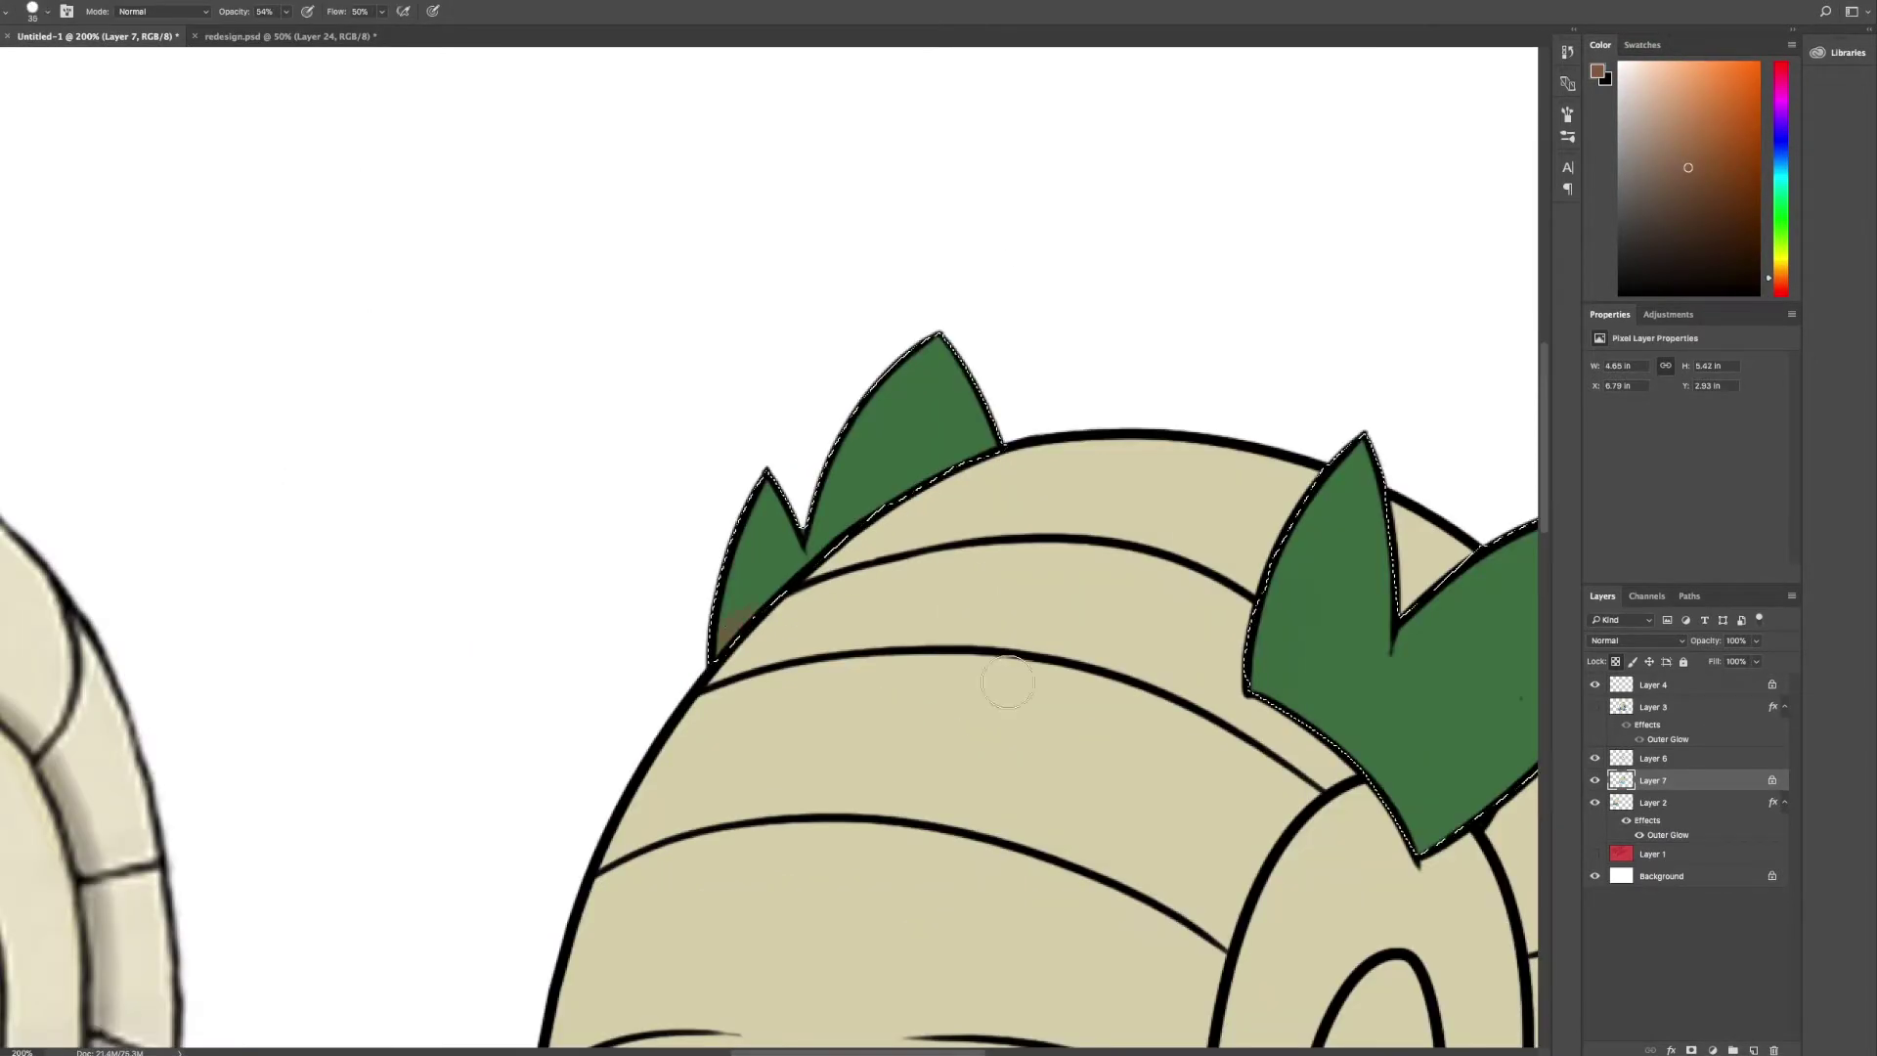
scroll(1007, 681, "down", 2)
scroll(1007, 681, "right", 5)
mouse_move(811, 430)
left_mouse_down()
mouse_move(967, 548)
mouse_move(928, 606)
mouse_move(864, 512)
left_mouse_up()
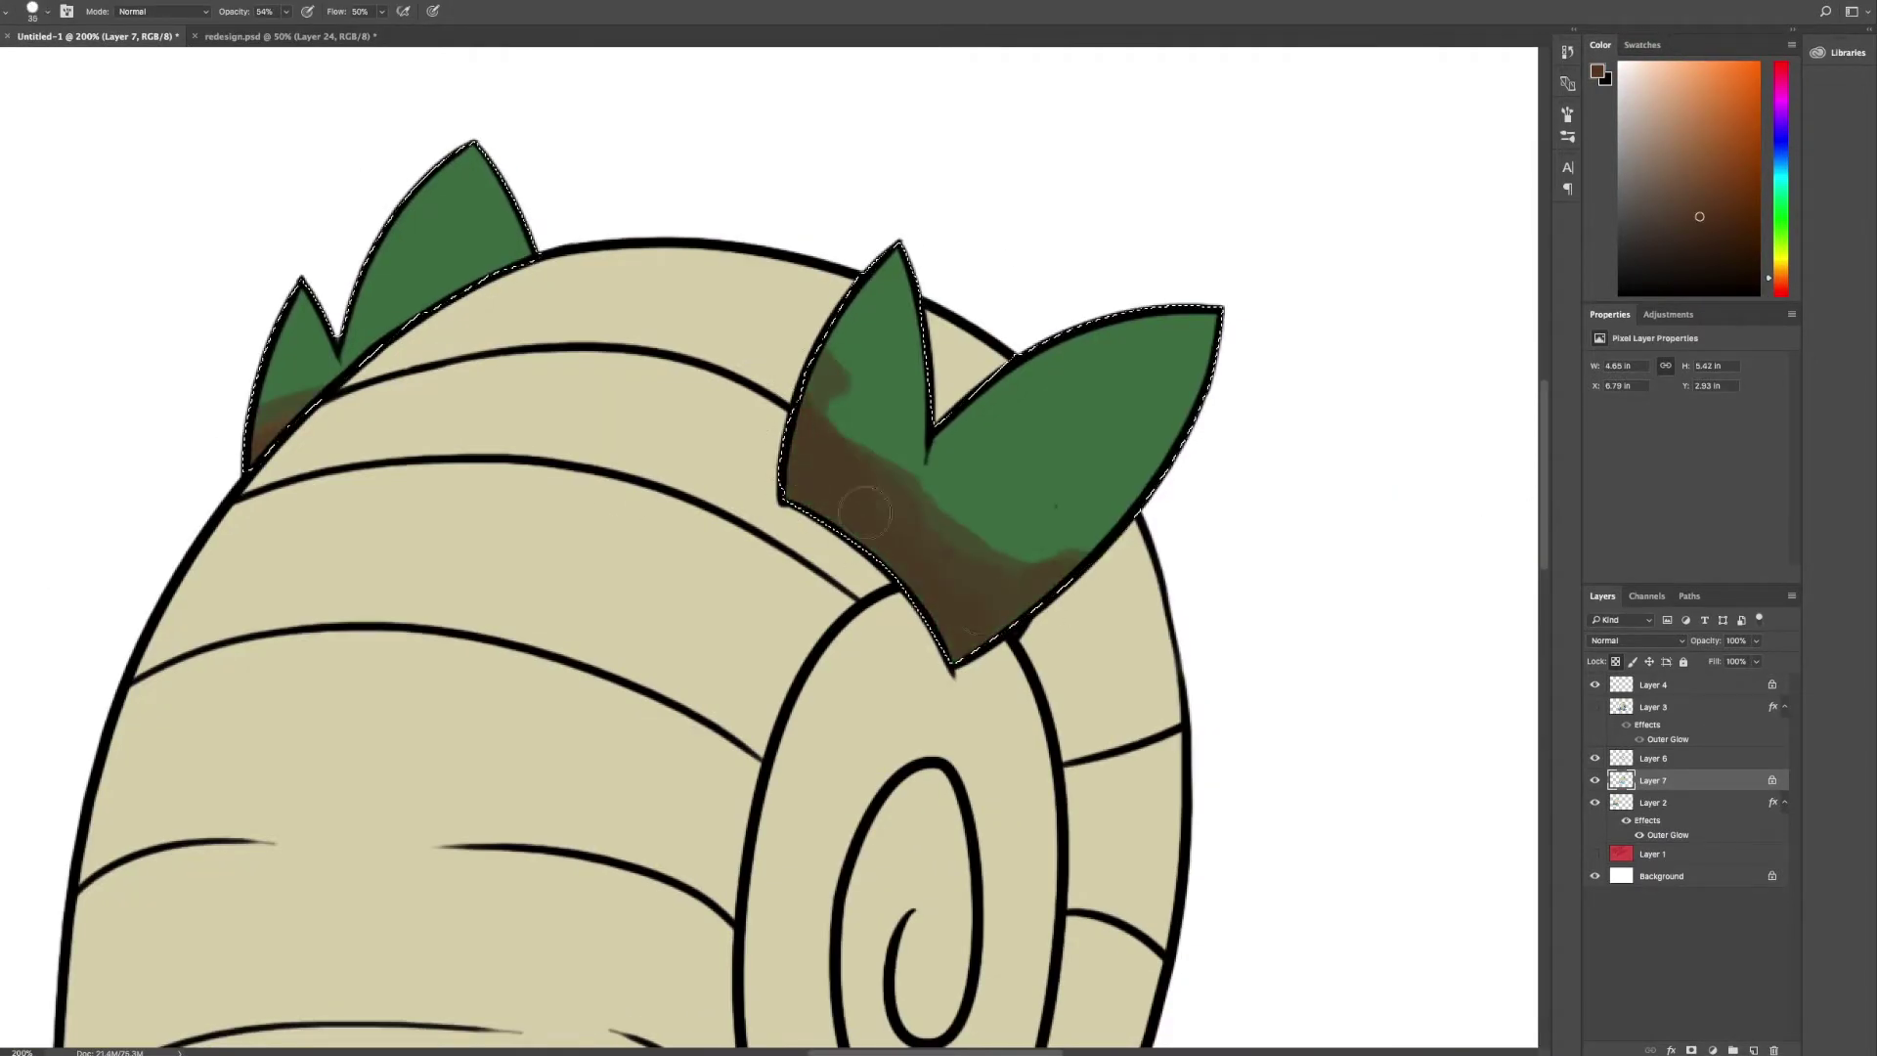
- Replace the leaf selection with one of the beige shell and head area, and add a new layer above Layer 7
key("ctrl+d")
key("m")
key("ctrl+minus")
left_click(1621, 758, "ctrl")
left_click(1662, 759)
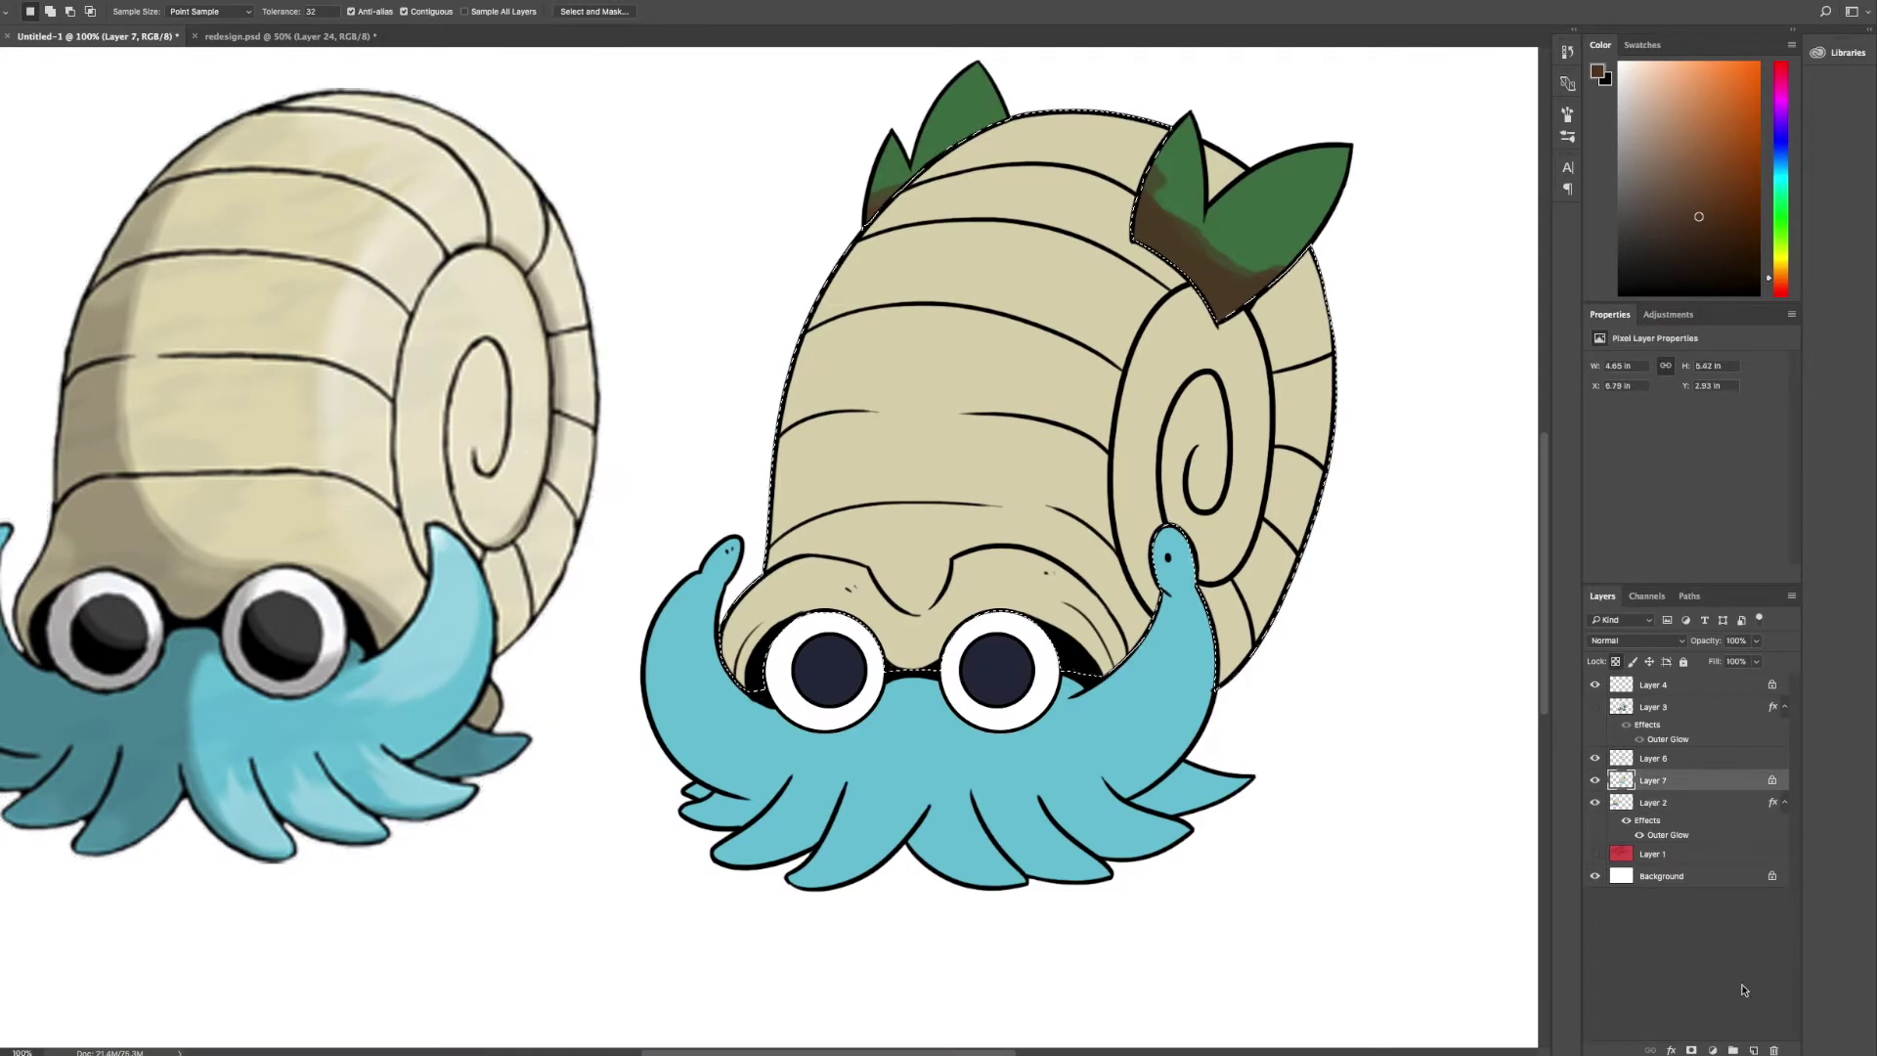
left_click(1753, 1049)
- Outline the shadow under the brows and around the eyes with a pen path and fill it with darker beige
key("p")
key("ctrl+plus")
left_click(665, 757)
left_click(854, 588)
left_click(1131, 600)
left_click(1168, 611)
left_click(1355, 892)
left_click(751, 897)
key("ctrl+bracketleft")
right_click(1308, 459)
left_click(1308, 460)
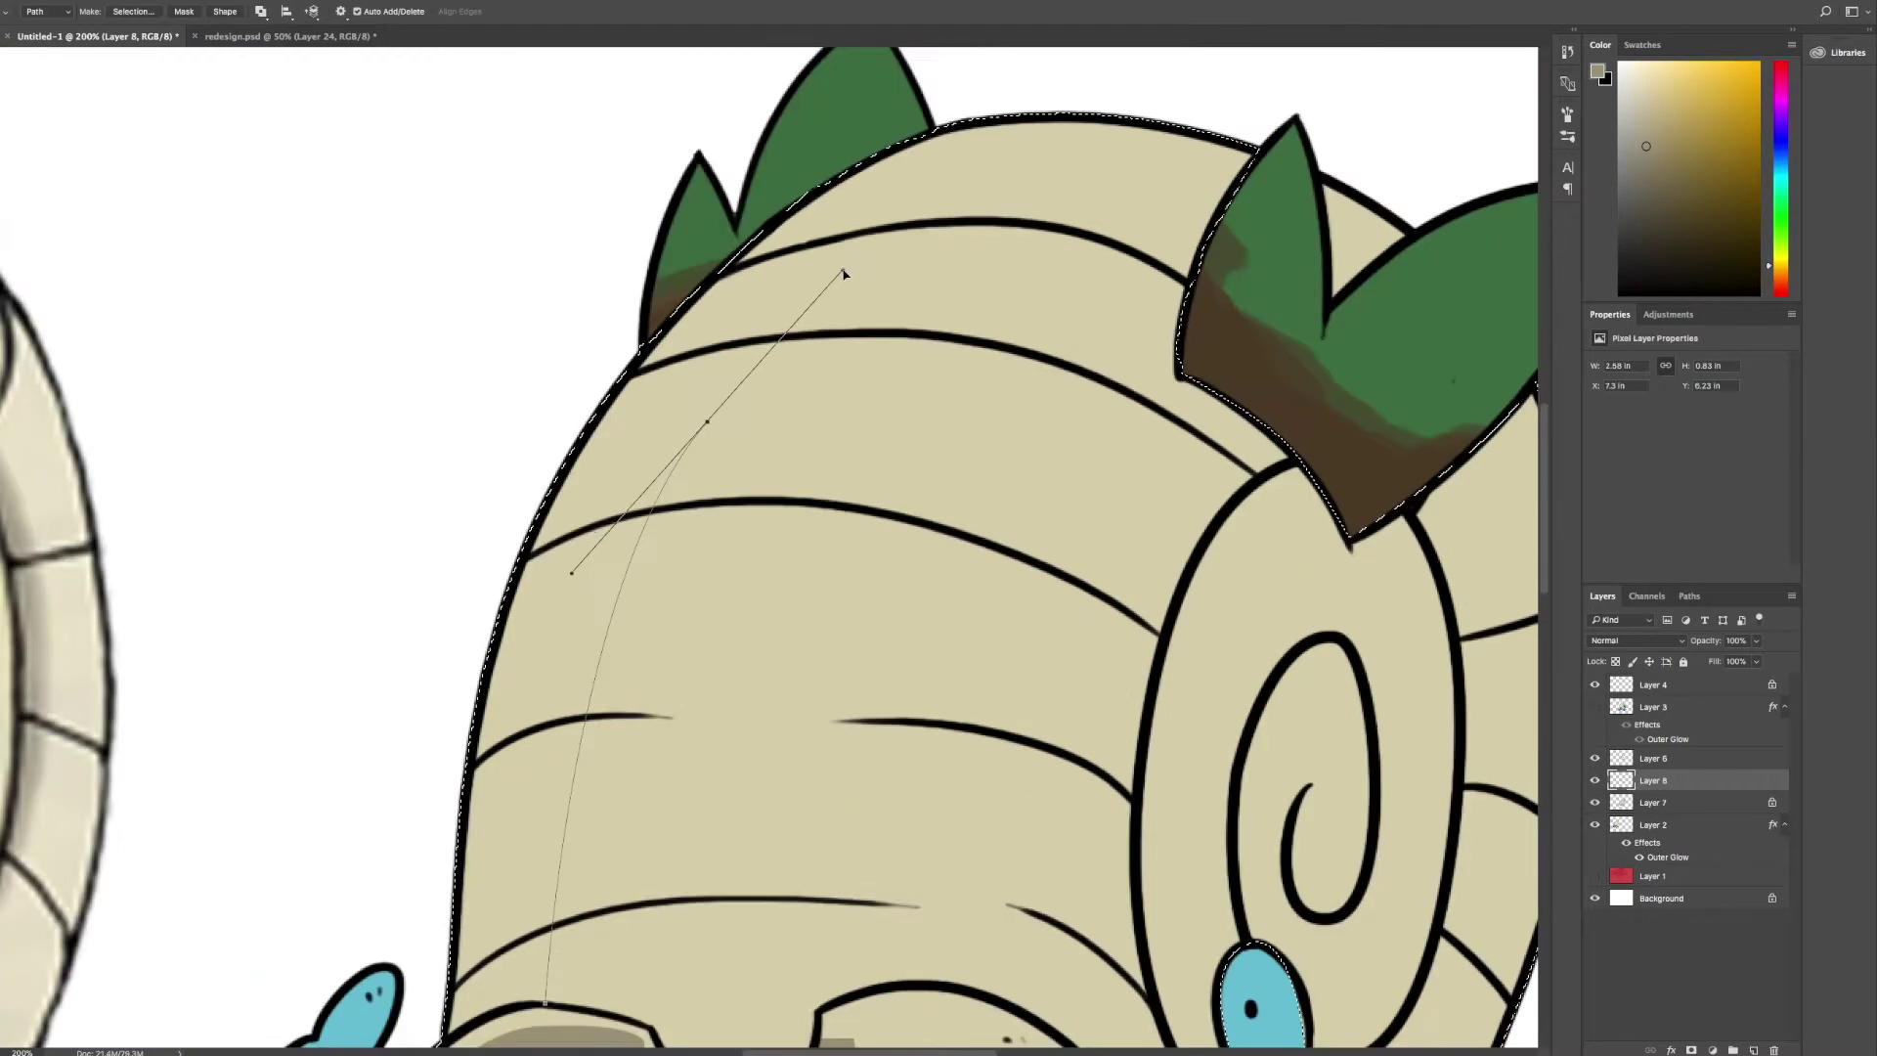
- Outline the shadows on the shell's central band and spiral side with pen paths and fill them with the darker beige
left_click(969, 764)
right_click(821, 544)
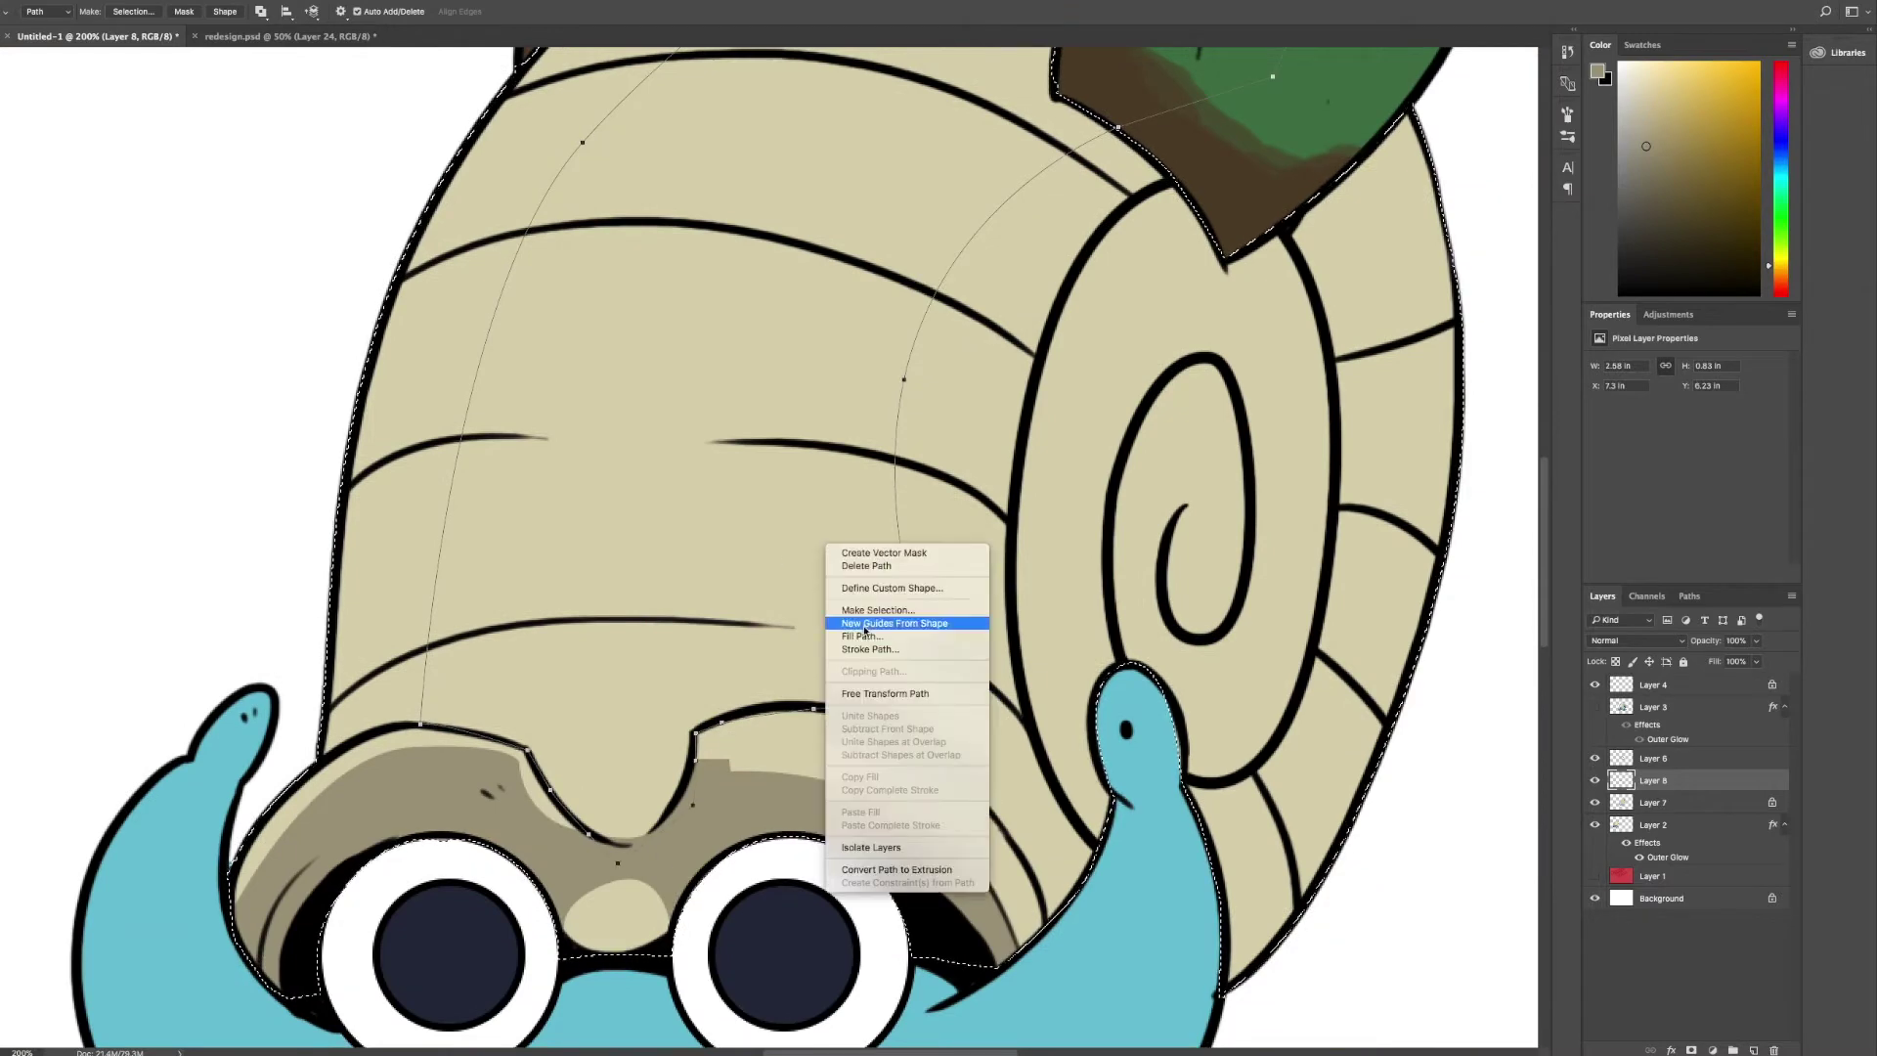
left_click(880, 635)
left_click(811, 785)
left_click(936, 519)
left_click(908, 306)
scroll(1131, 225, "down", 2)
left_click(1215, 544)
right_click(1123, 788)
left_click(1153, 811)
key("Return")
- Paint extra darker beige shading beside the brow and inside the shell's spiral with a brush at 86% opacity and 83% flow
key("b")
left_click_drag(606, 669, 704, 801)
key("8")
key("6")
key("shift+8")
key("shift+3")
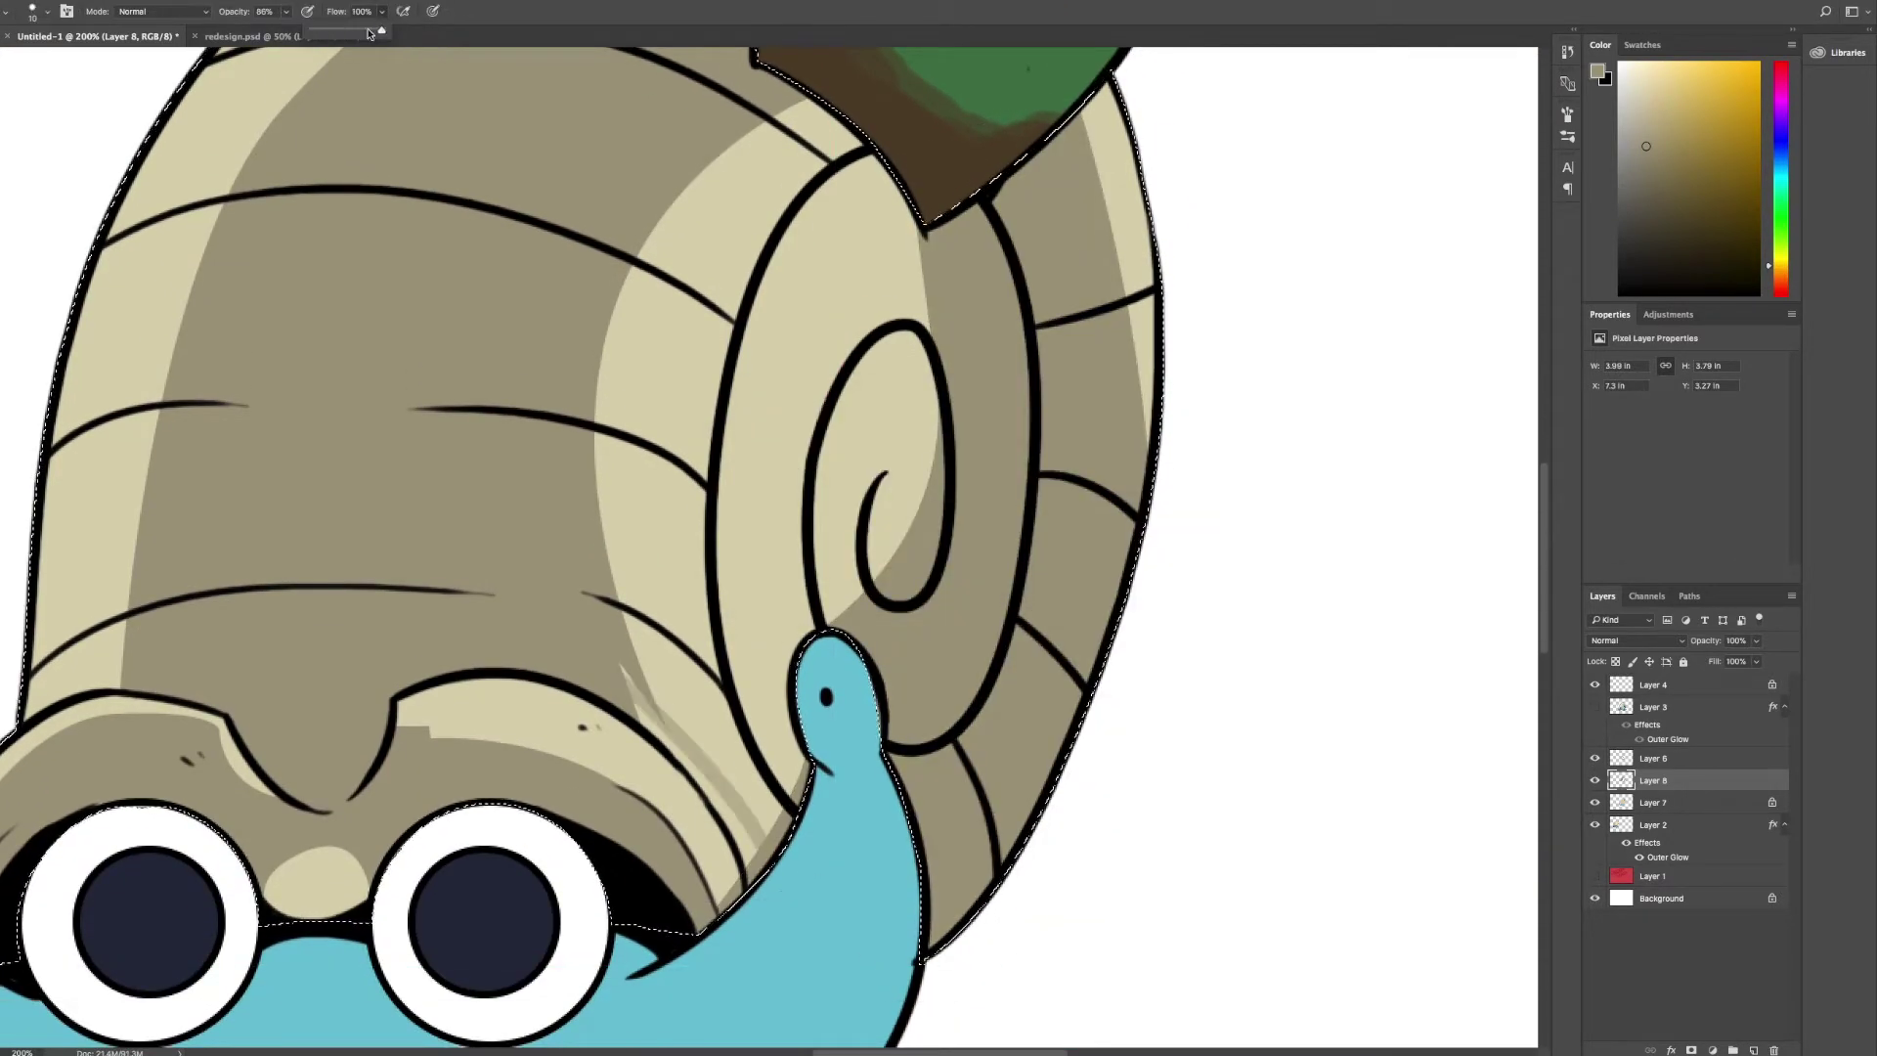
left_click_drag(665, 694, 762, 831)
left_click_drag(724, 508, 782, 782)
key("ctrl+z")
left_click_drag(838, 386, 826, 621)
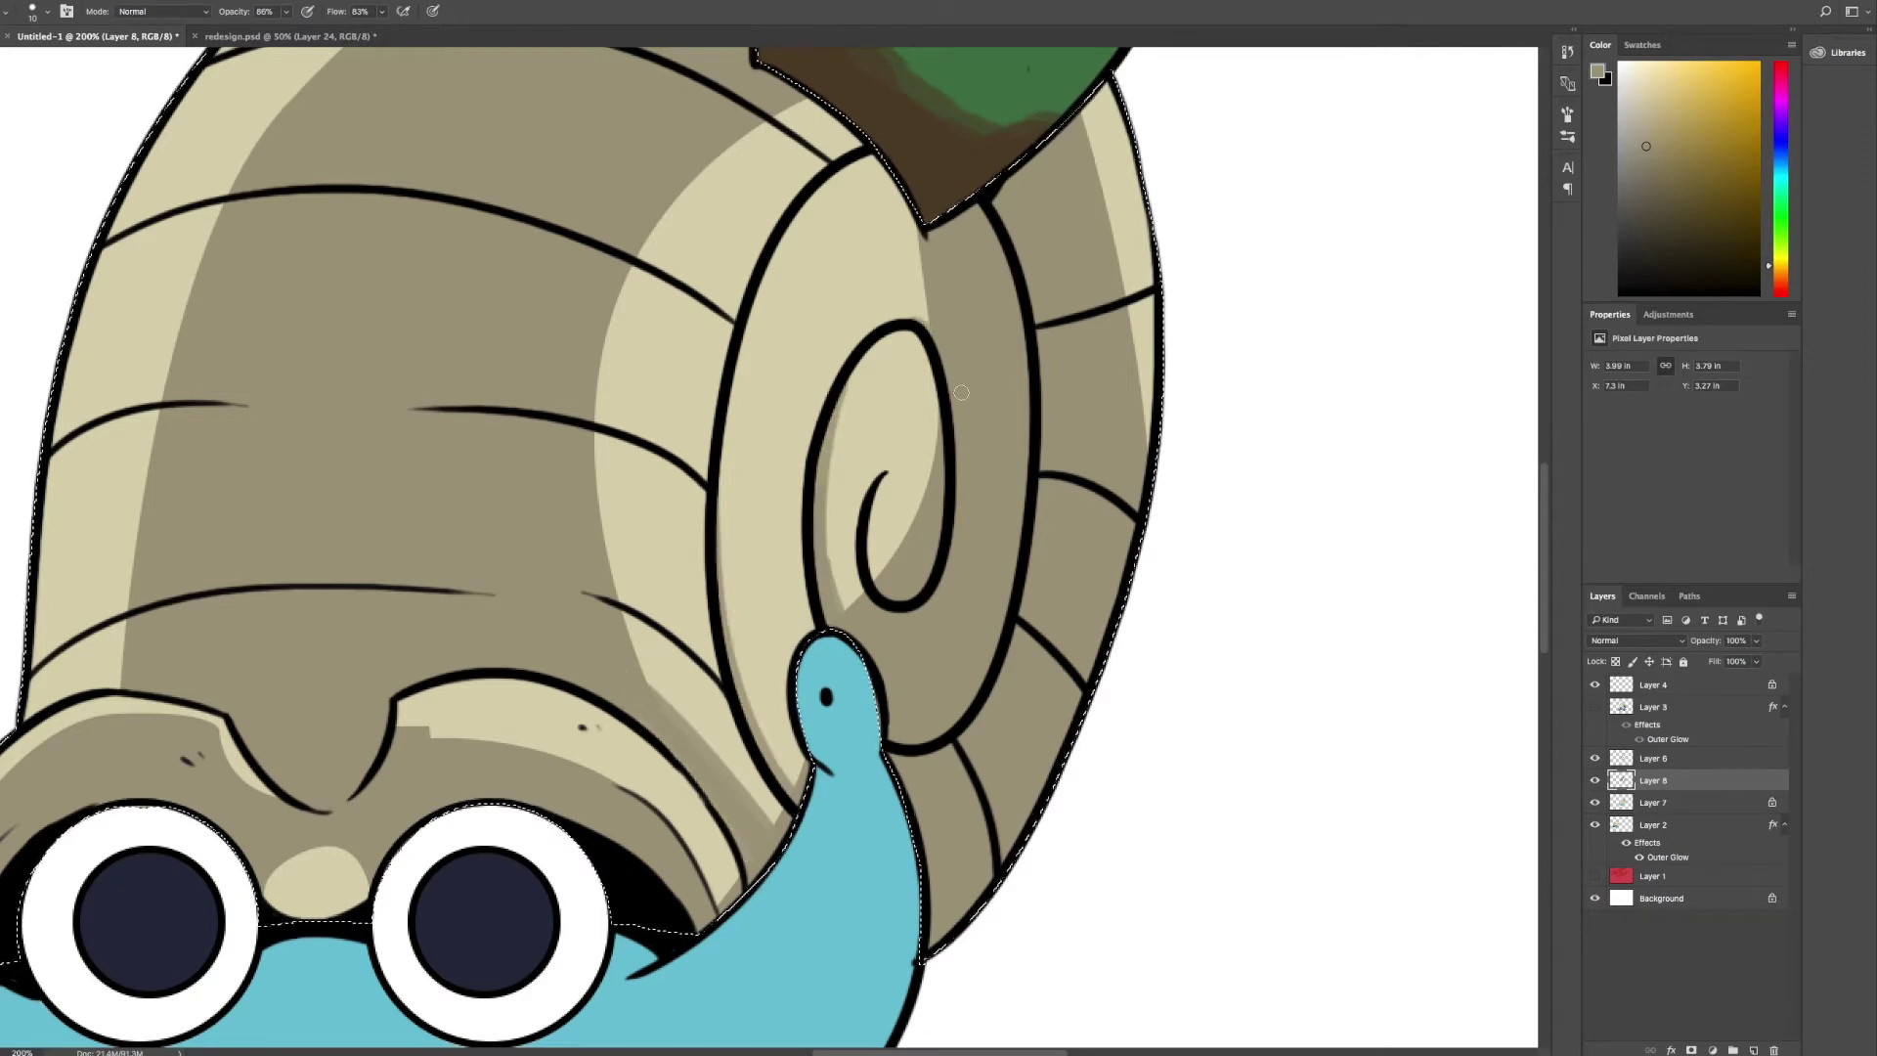
left_click_drag(832, 325, 1045, 555)
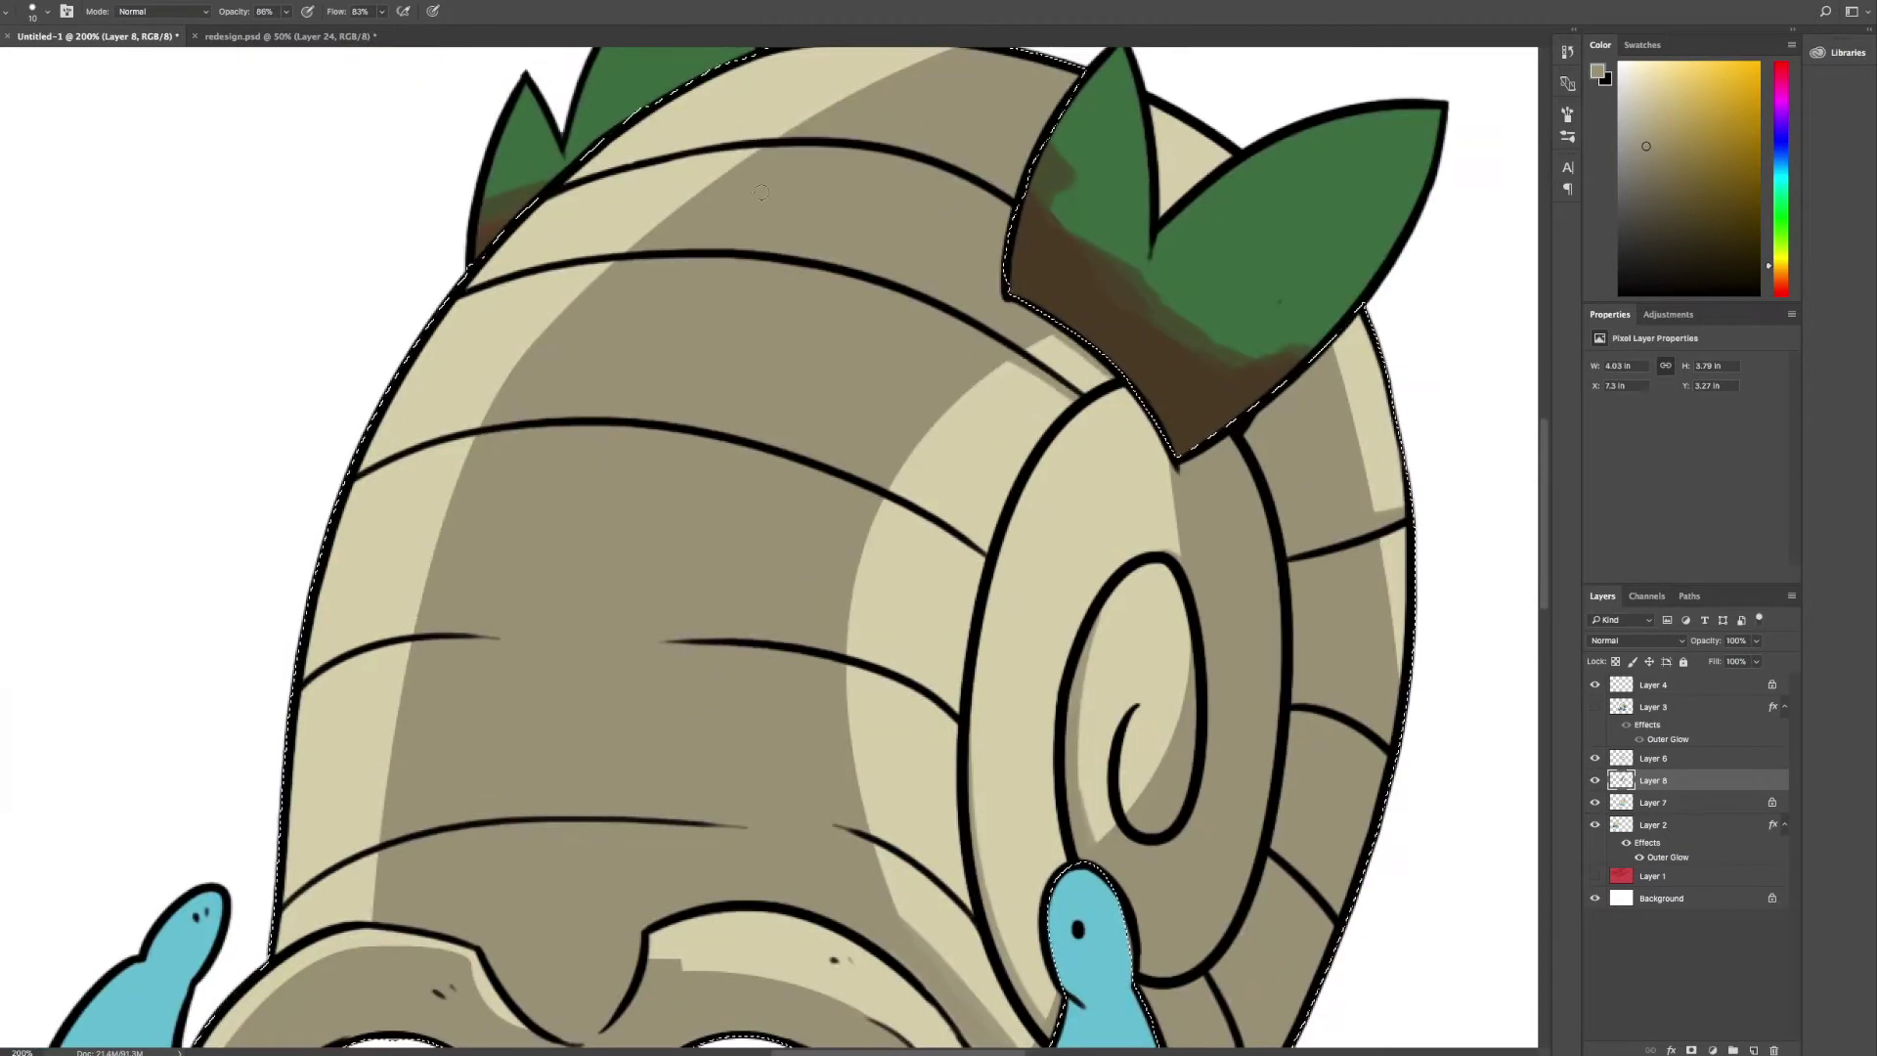
- Soften the edges of the shell's shadows with the Smudge tool
scroll(863, 670, "down", 2)
key("r")
scroll(863, 671, "up", 3)
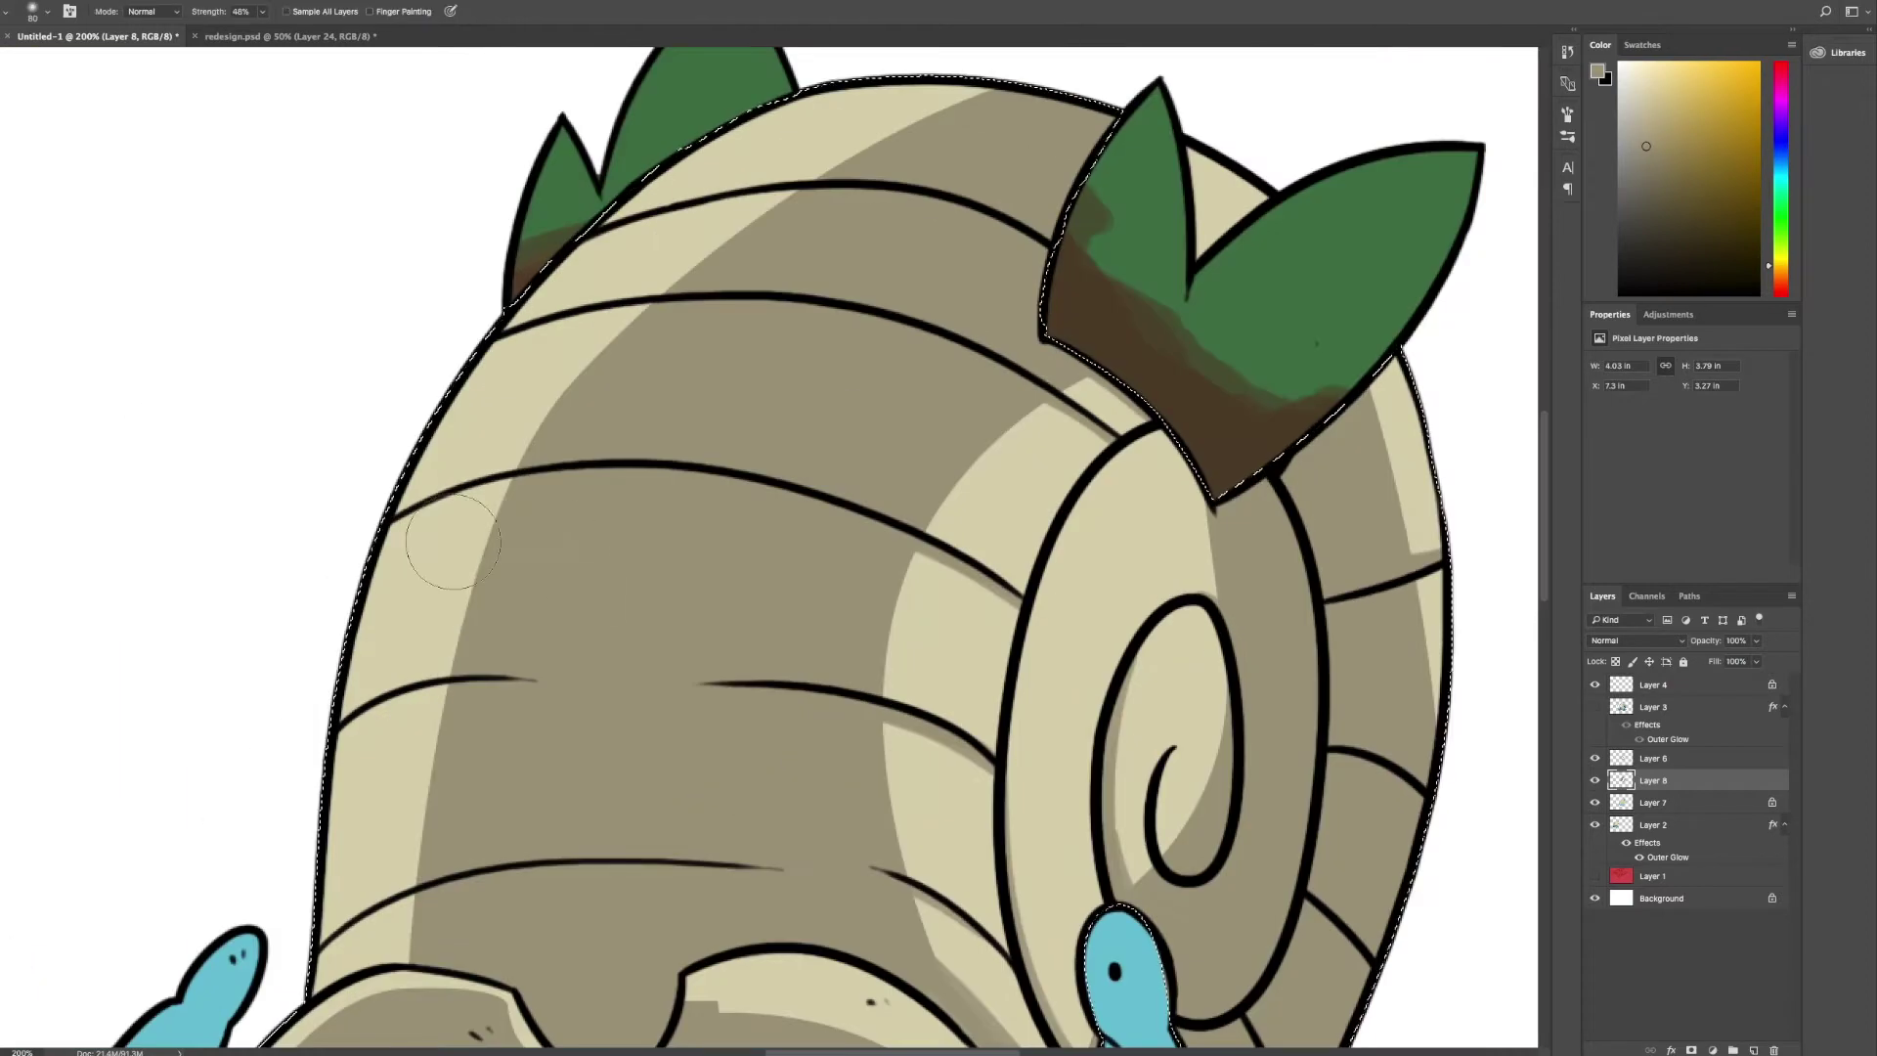
left_click_drag(469, 469, 489, 675)
left_click_drag(548, 313, 508, 587)
mouse_move(901, 728)
left_mouse_down()
mouse_move(978, 430)
mouse_move(1016, 459)
left_mouse_up()
mouse_move(421, 762)
left_mouse_down()
mouse_move(459, 880)
mouse_move(518, 547)
left_mouse_up()
scroll(1099, 704, "down", 5)
scroll(1099, 704, "left", 3)
scroll(1099, 704, "up", 3)
scroll(1099, 704, "right", 4)
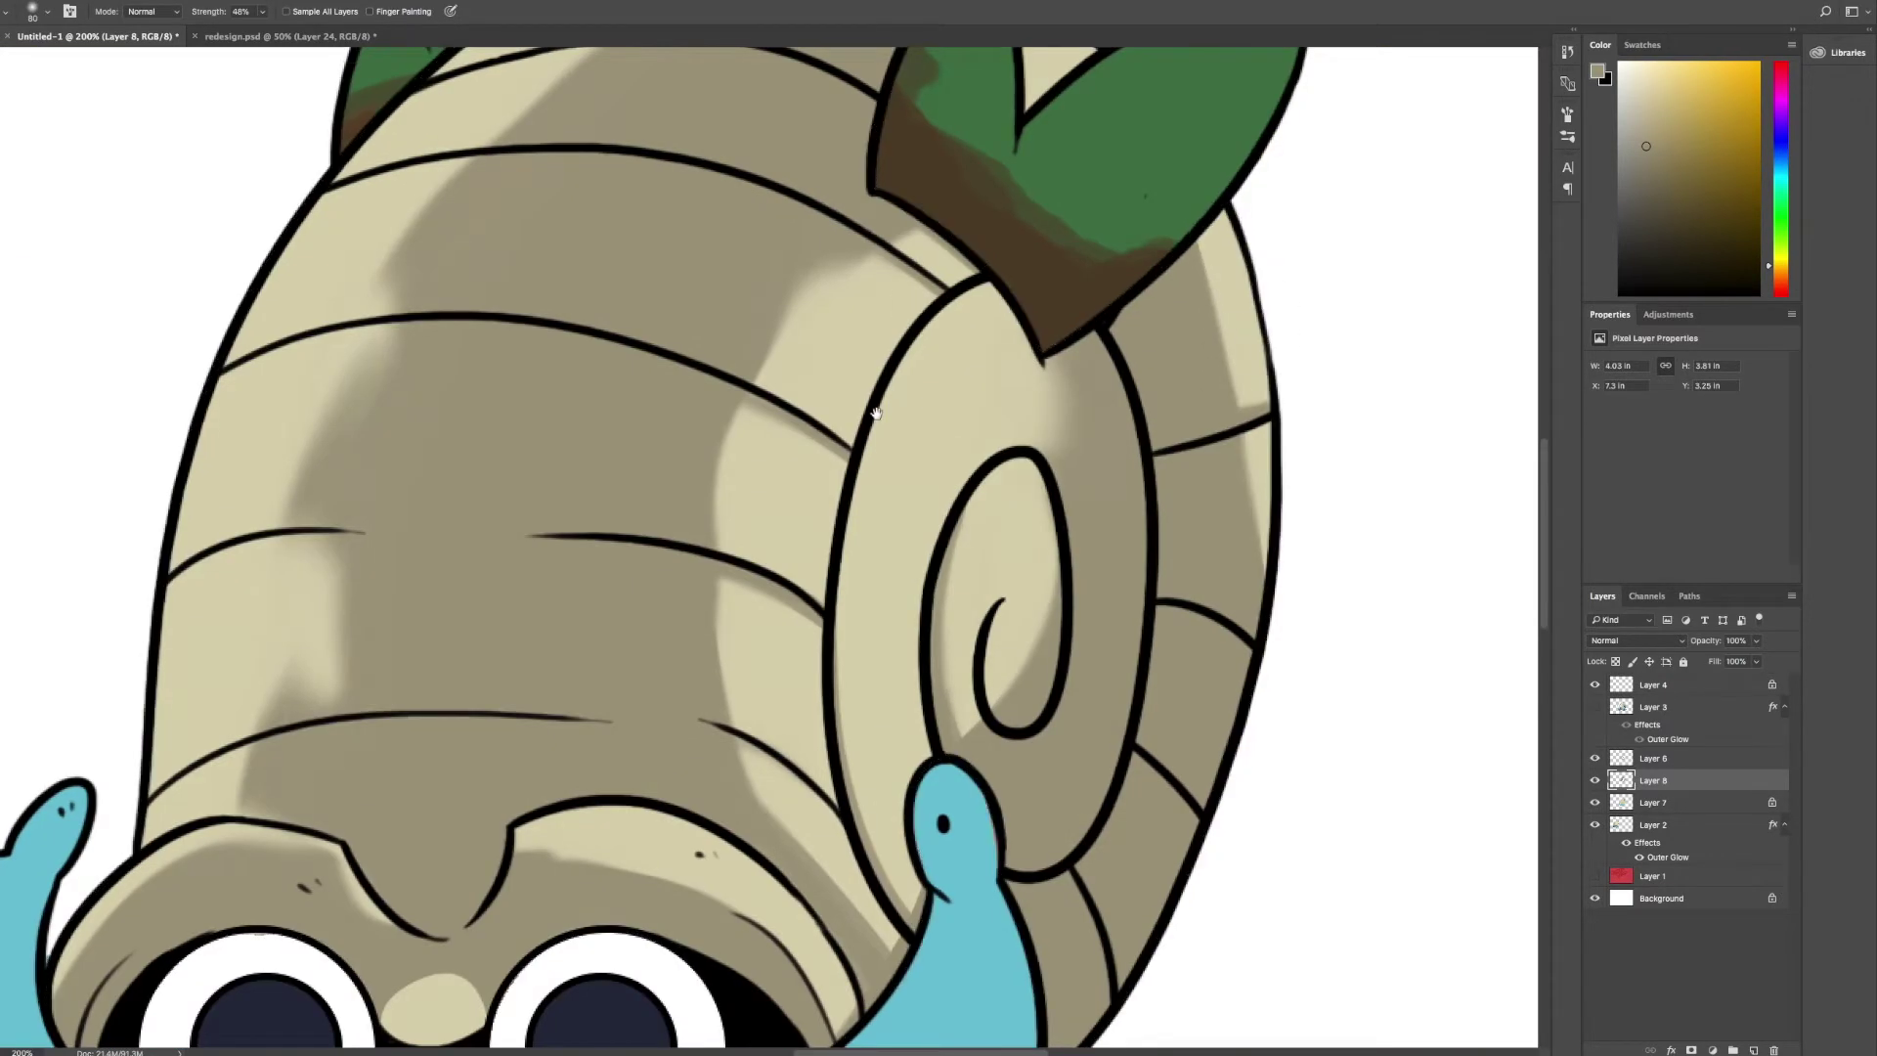
scroll(1078, 293, "up", 3)
scroll(1078, 293, "left", 3)
key("ctrl+minus")
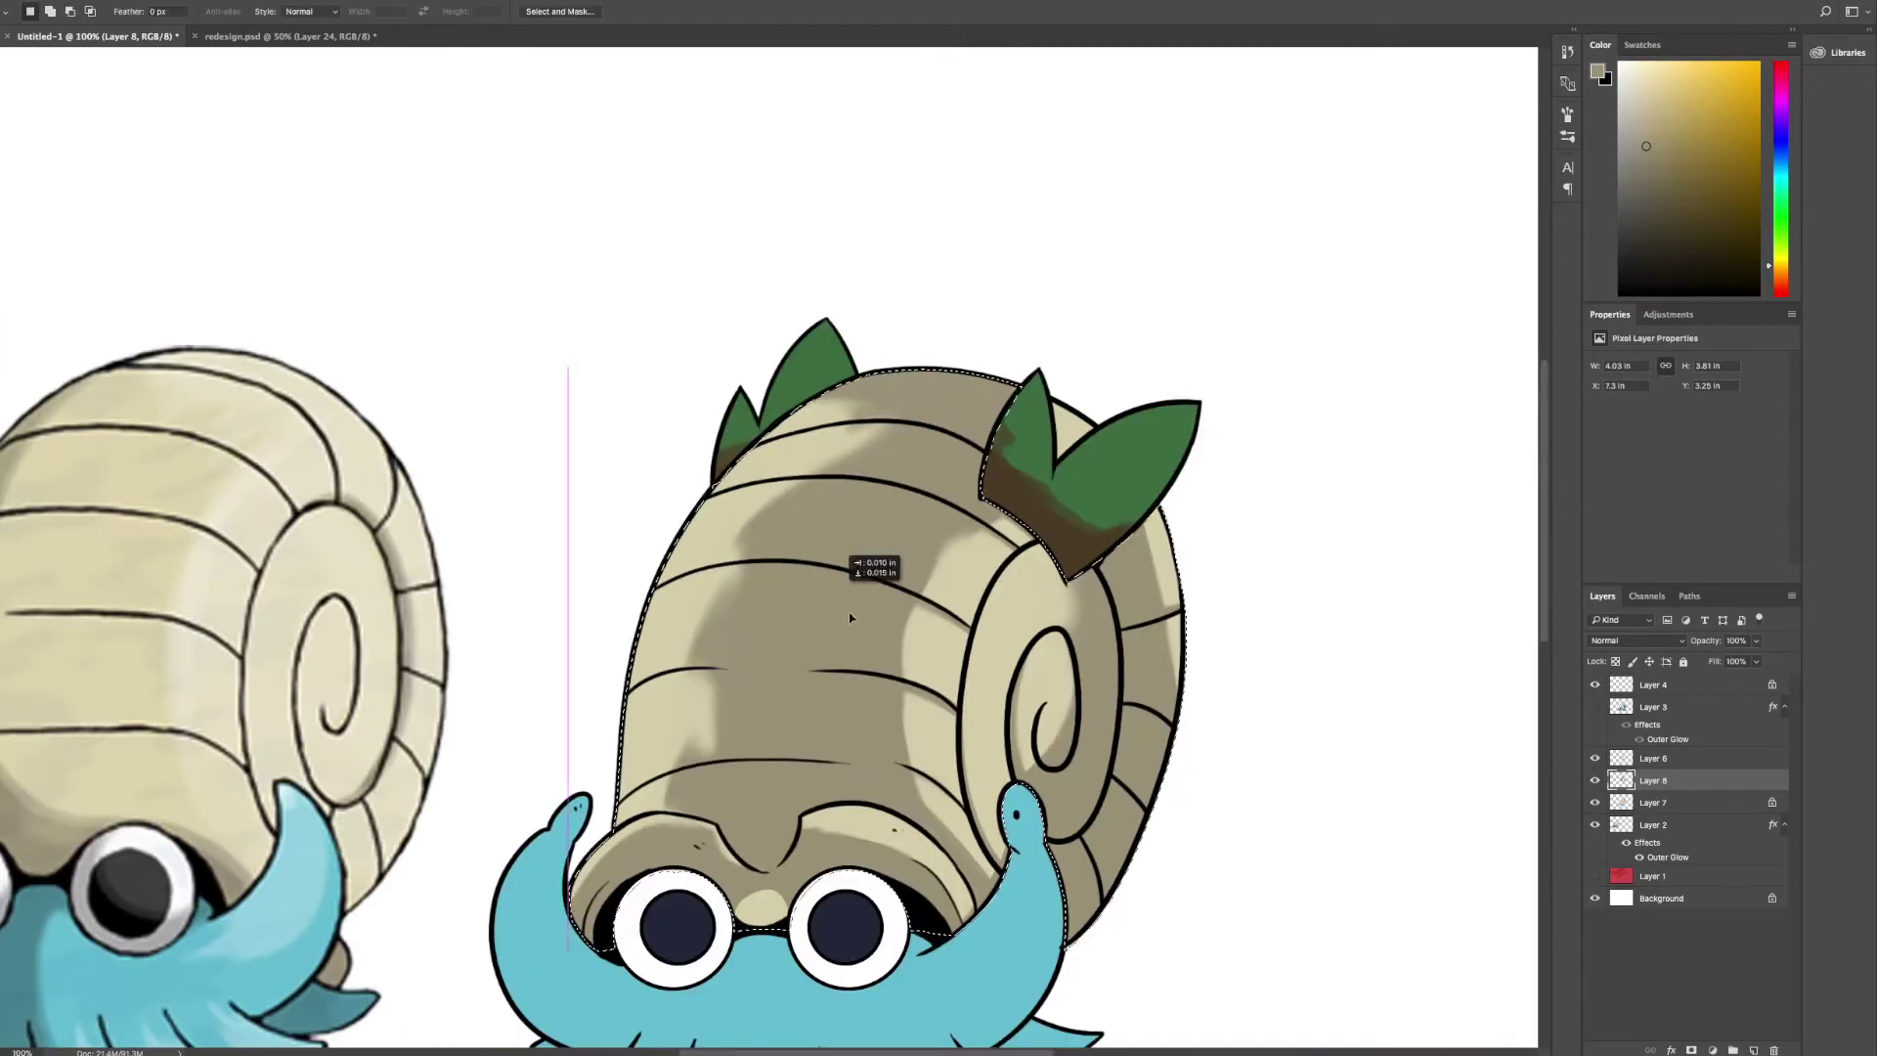
- Sample a dark teal, paint the shadows on the face and tentacles with it, and clear the selection
scroll(867, 557, "down", 3)
scroll(866, 557, "left", 2)
key("i")
left_click(79, 728)
key("b")
key("ctrl+plus")
scroll(880, 586, "down", 3)
left_click_drag(724, 610, 918, 850)
left_click_drag(889, 635, 884, 884)
key("ctrl+minus")
mouse_move(621, 684)
left_mouse_down()
mouse_move(684, 572)
mouse_move(825, 675)
mouse_move(1294, 581)
left_mouse_up()
key("ctrl+z")
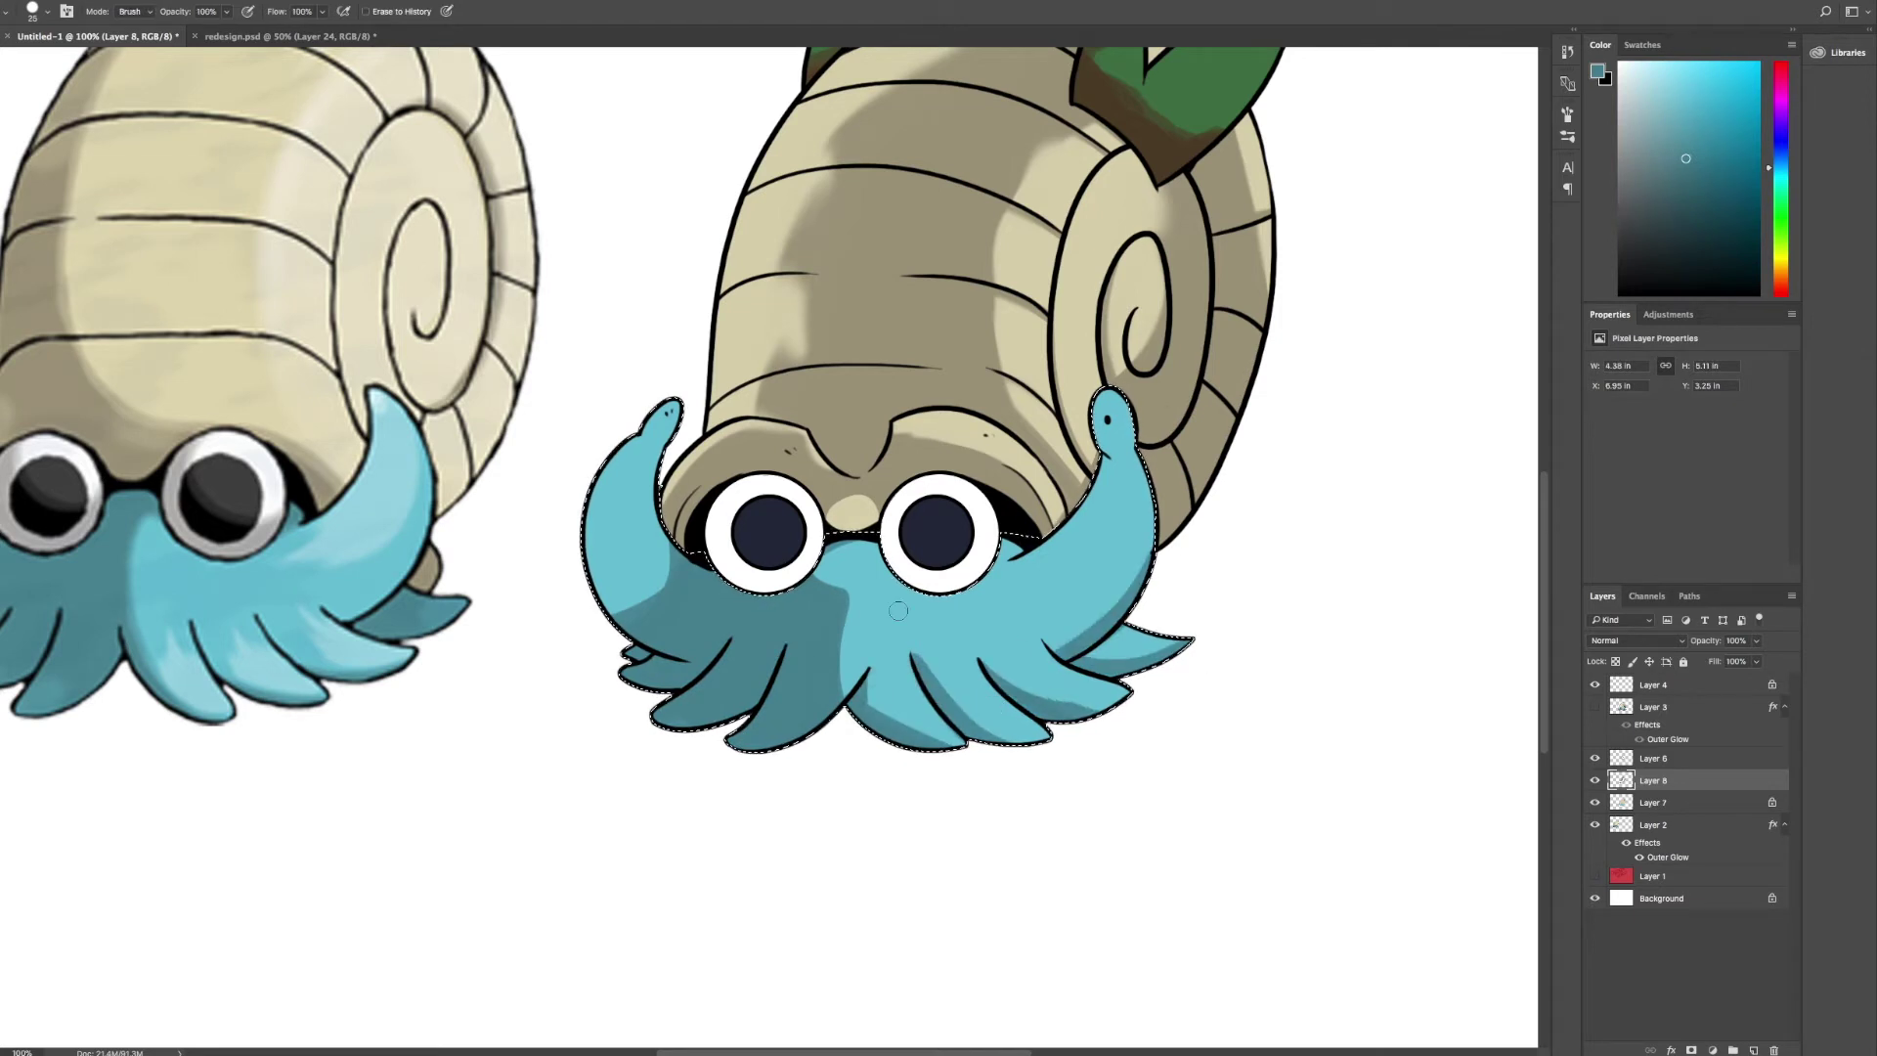
key("m")
key("ctrl+d")
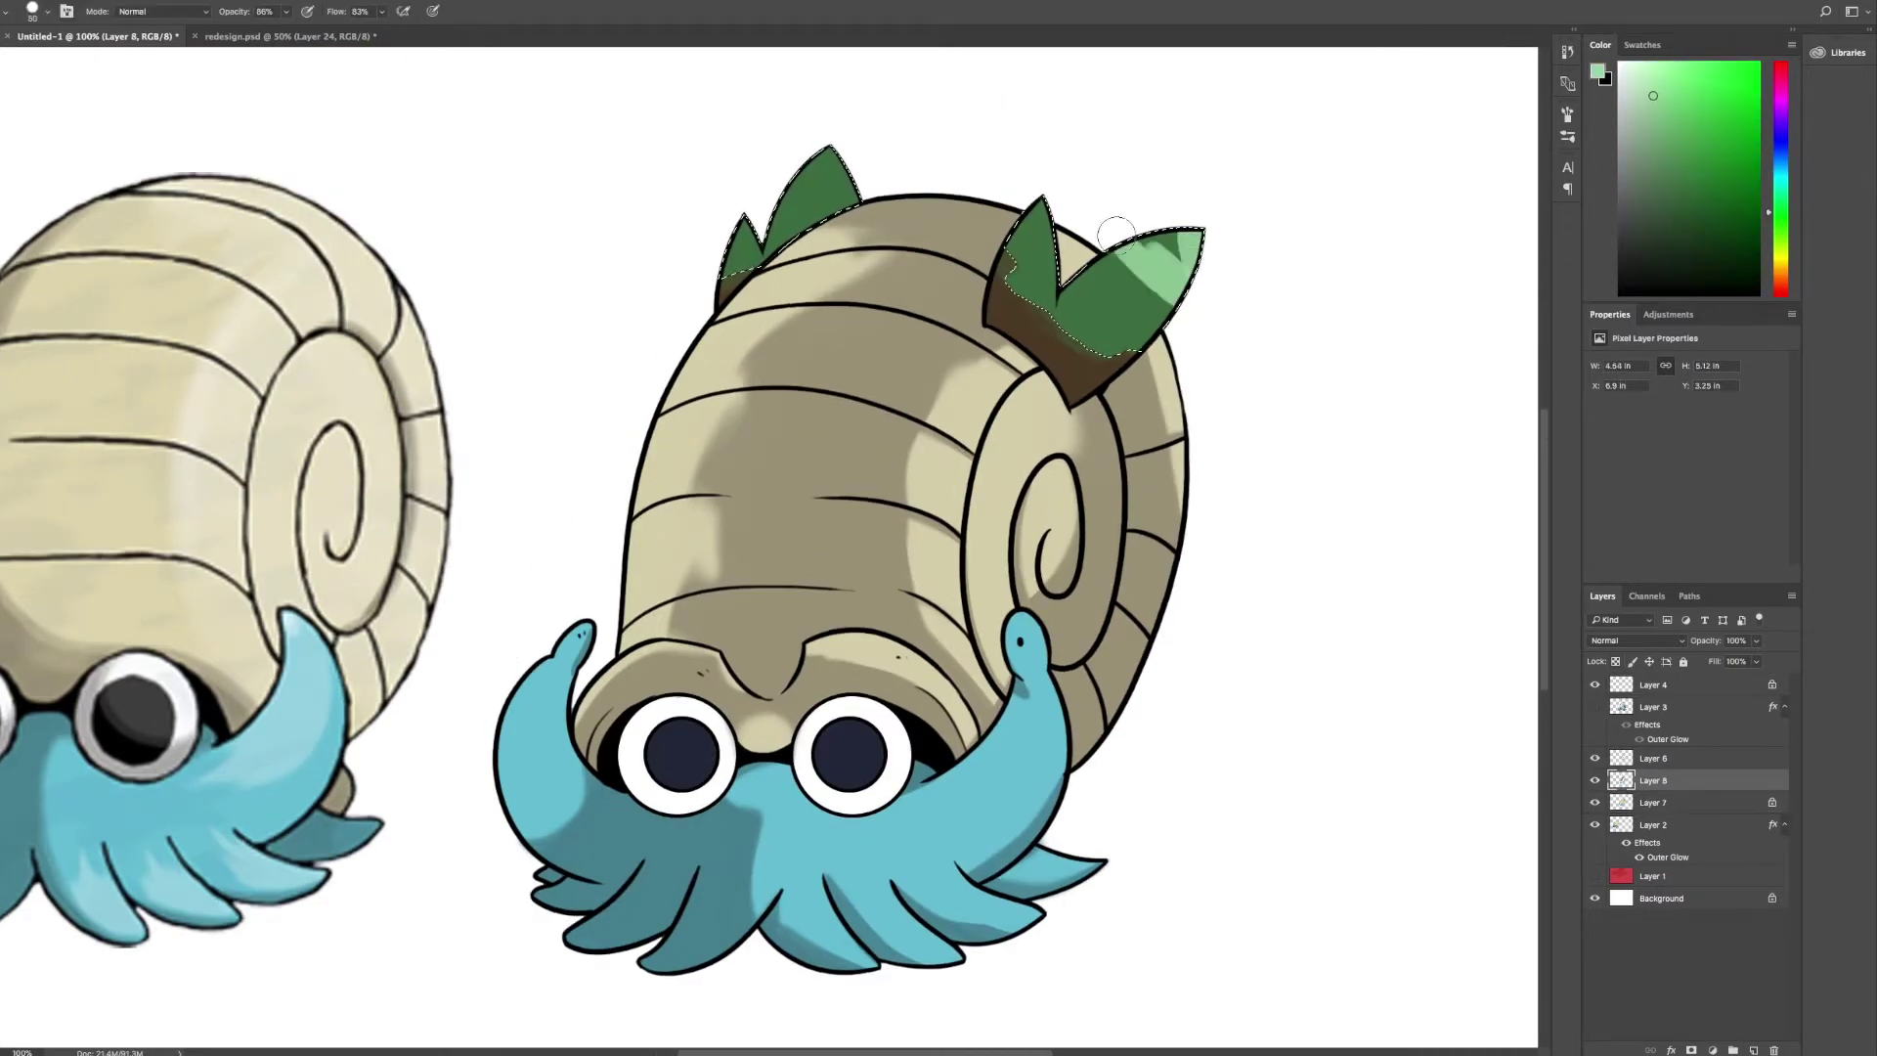
- Paint light green highlights on the tips of both leaf groups, smudge them smooth, and clear the selection
left_click_drag(1158, 249, 1114, 293)
mouse_move(831, 171)
left_mouse_down()
mouse_move(743, 186)
mouse_move(790, 175)
mouse_move(1129, 291)
left_mouse_up()
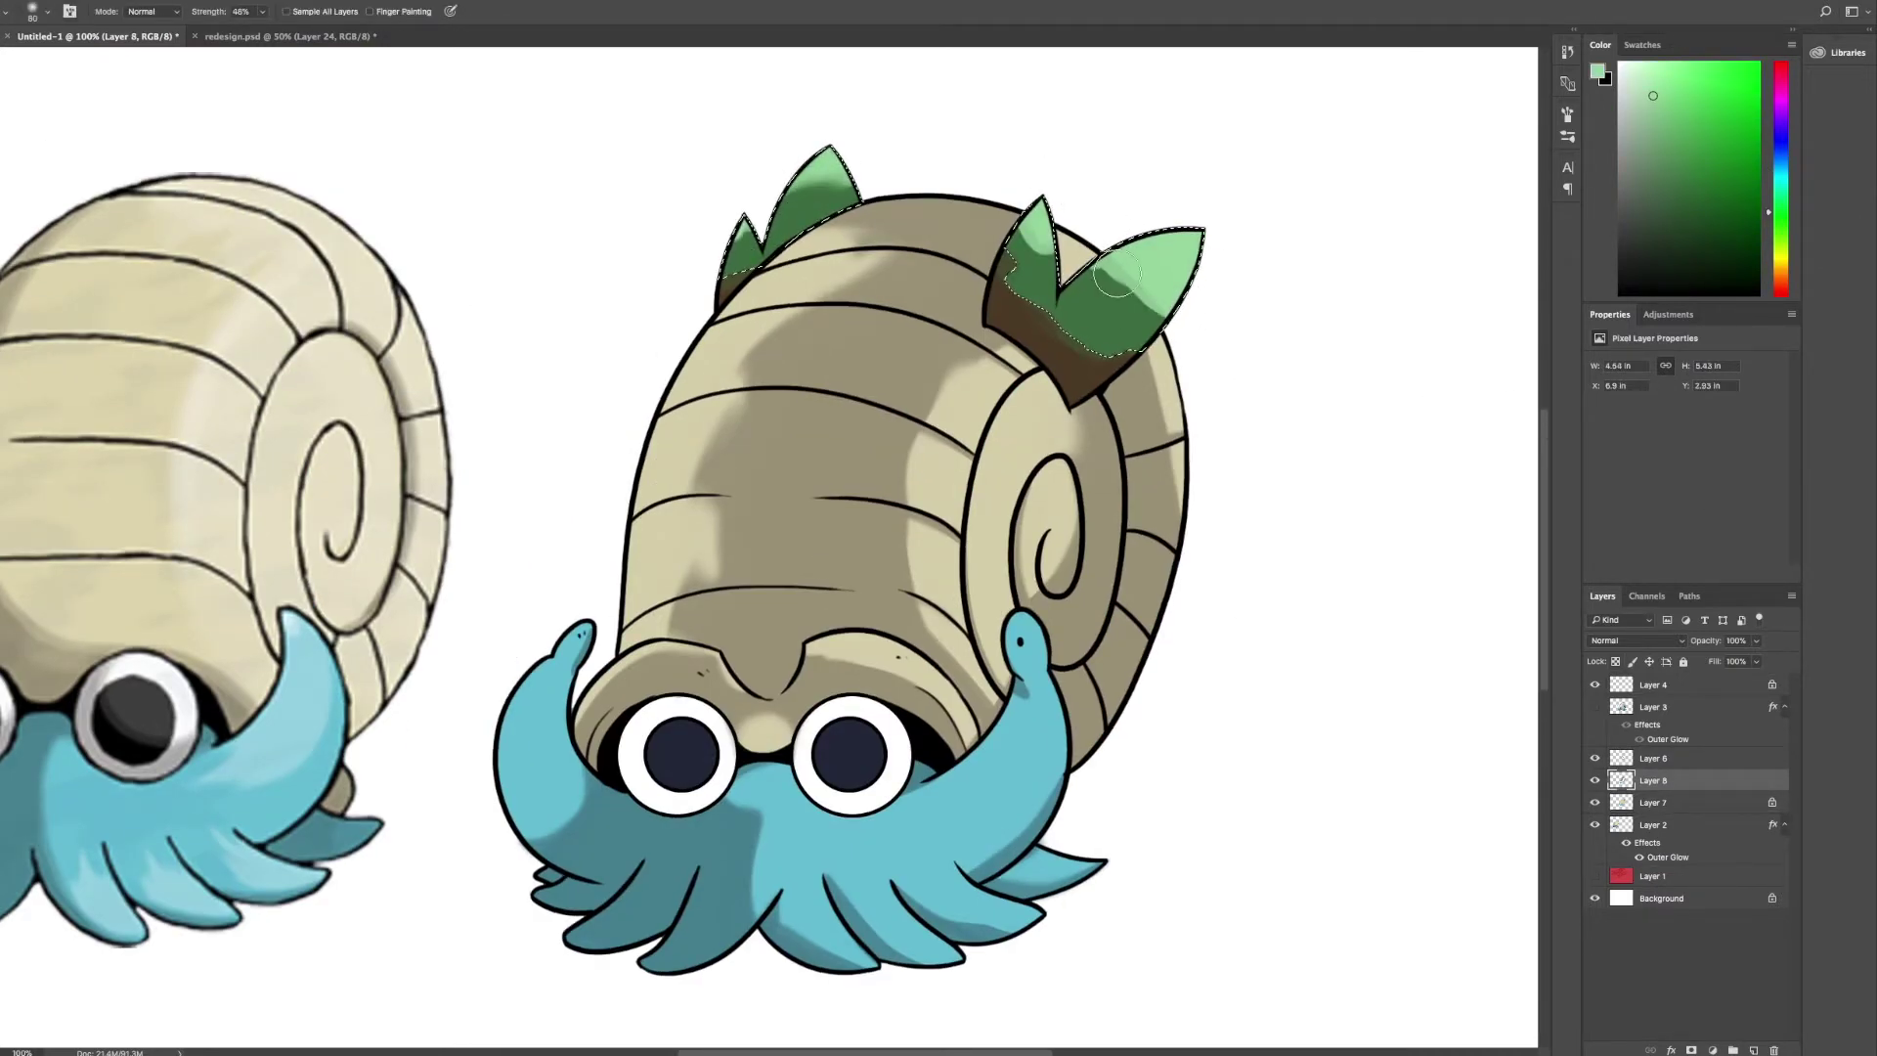
key("m")
key("ctrl+d")
- Add a light blue highlight along the raised tentacle on the shell's spiral side and smooth it with the Smudge tool
key("alt+bracketleft")
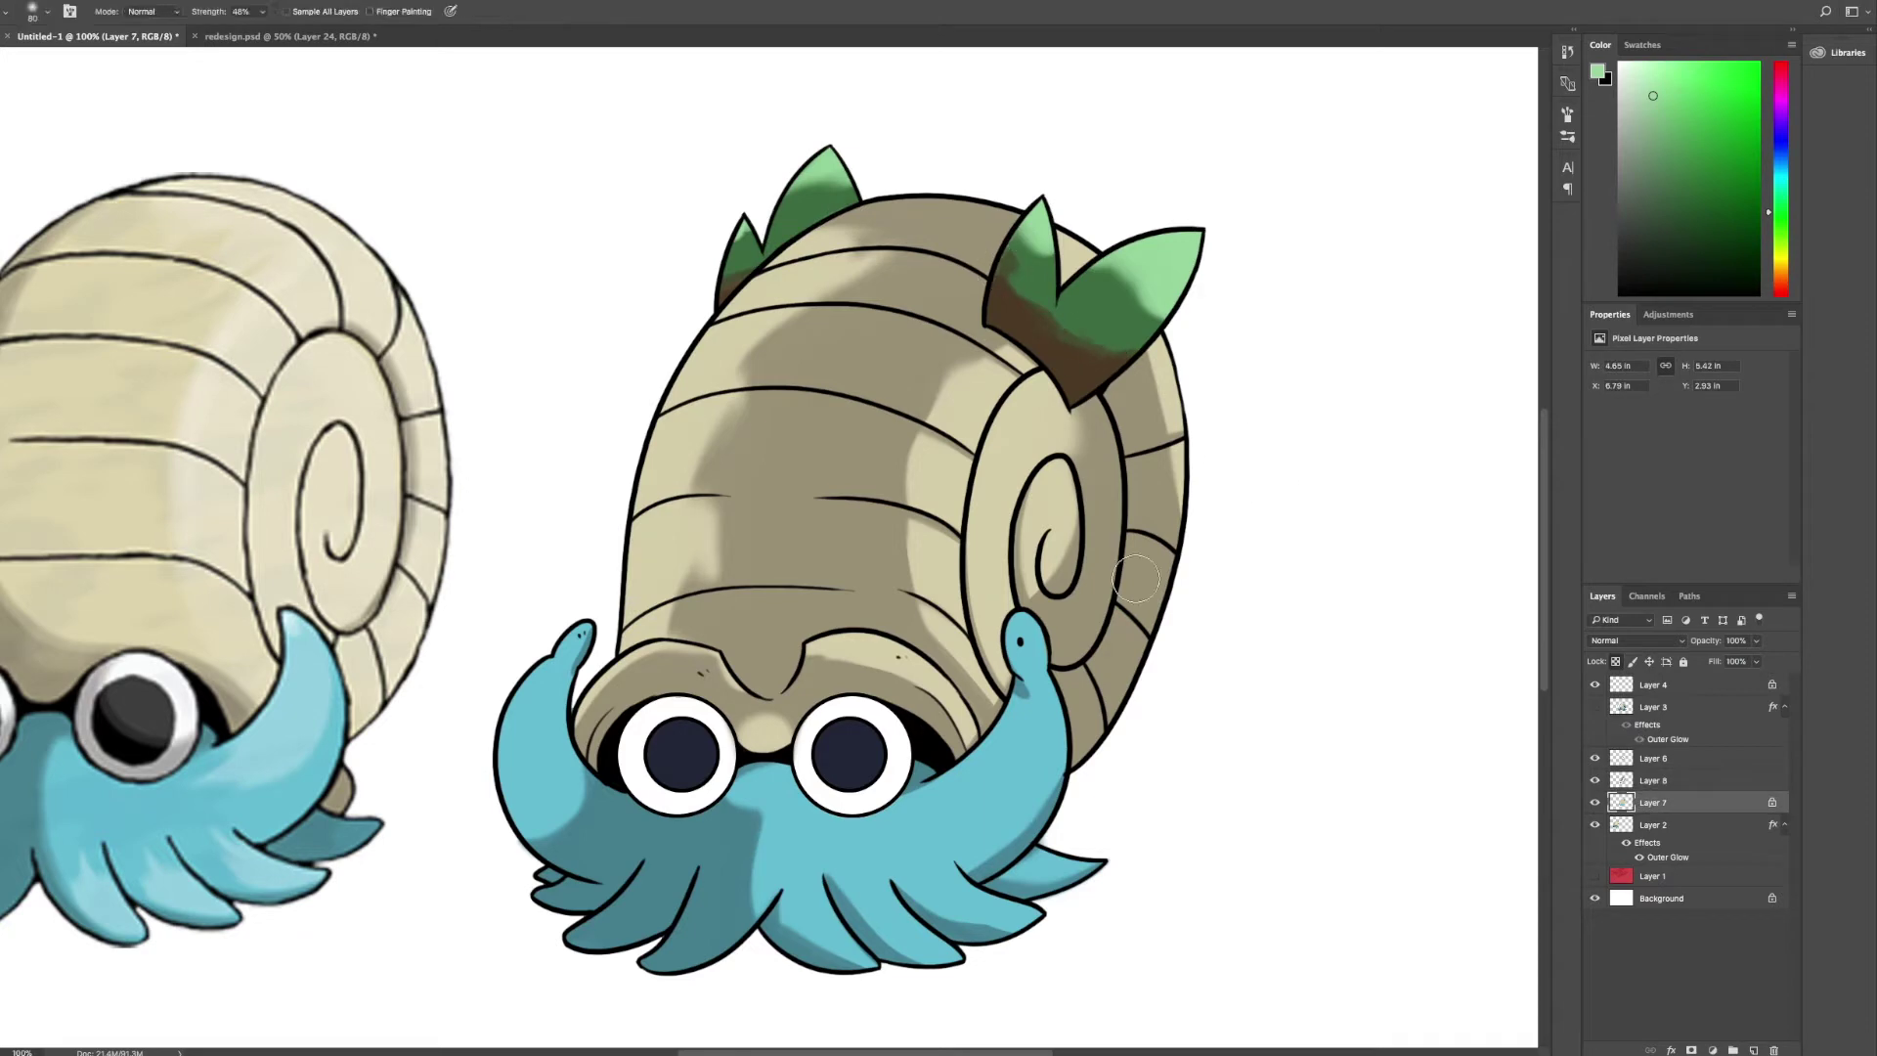
key("alt+bracketright")
key("e")
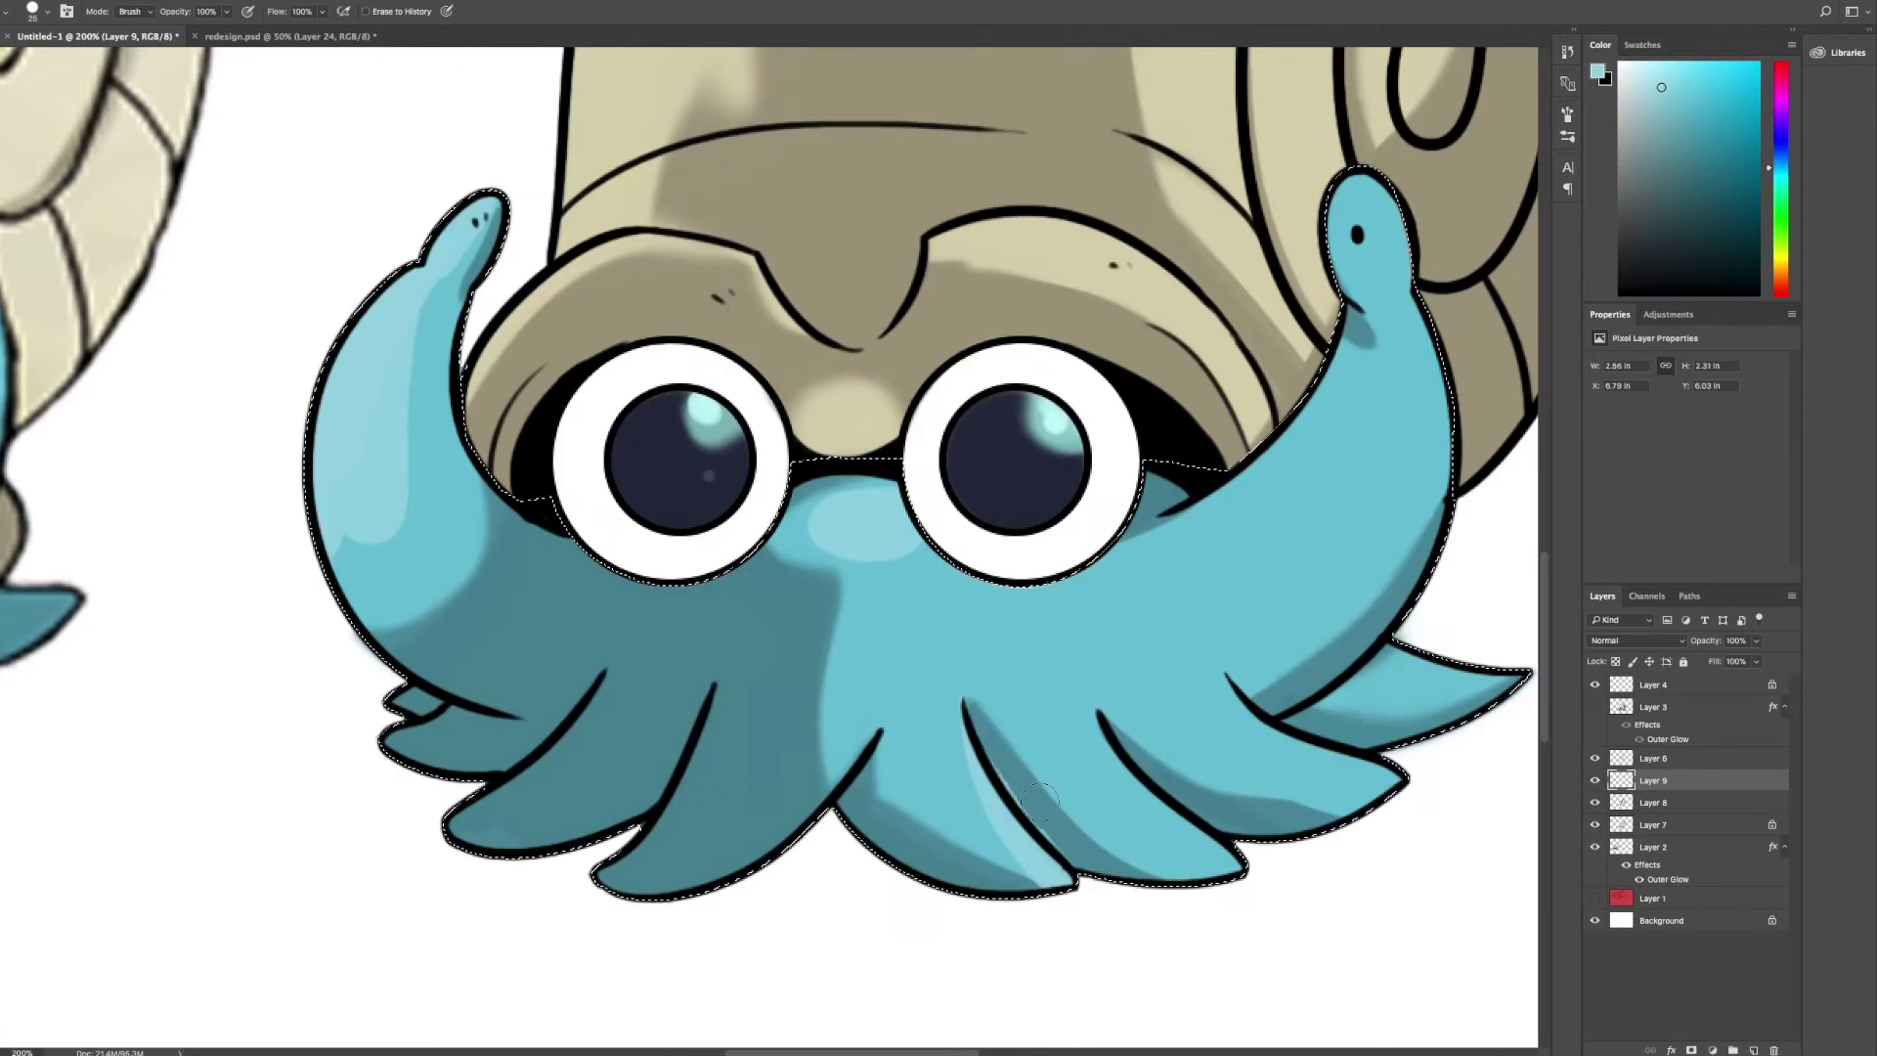
left_click_drag(1292, 559, 1348, 431)
key("r")
left_click_drag(1231, 547, 1387, 562)
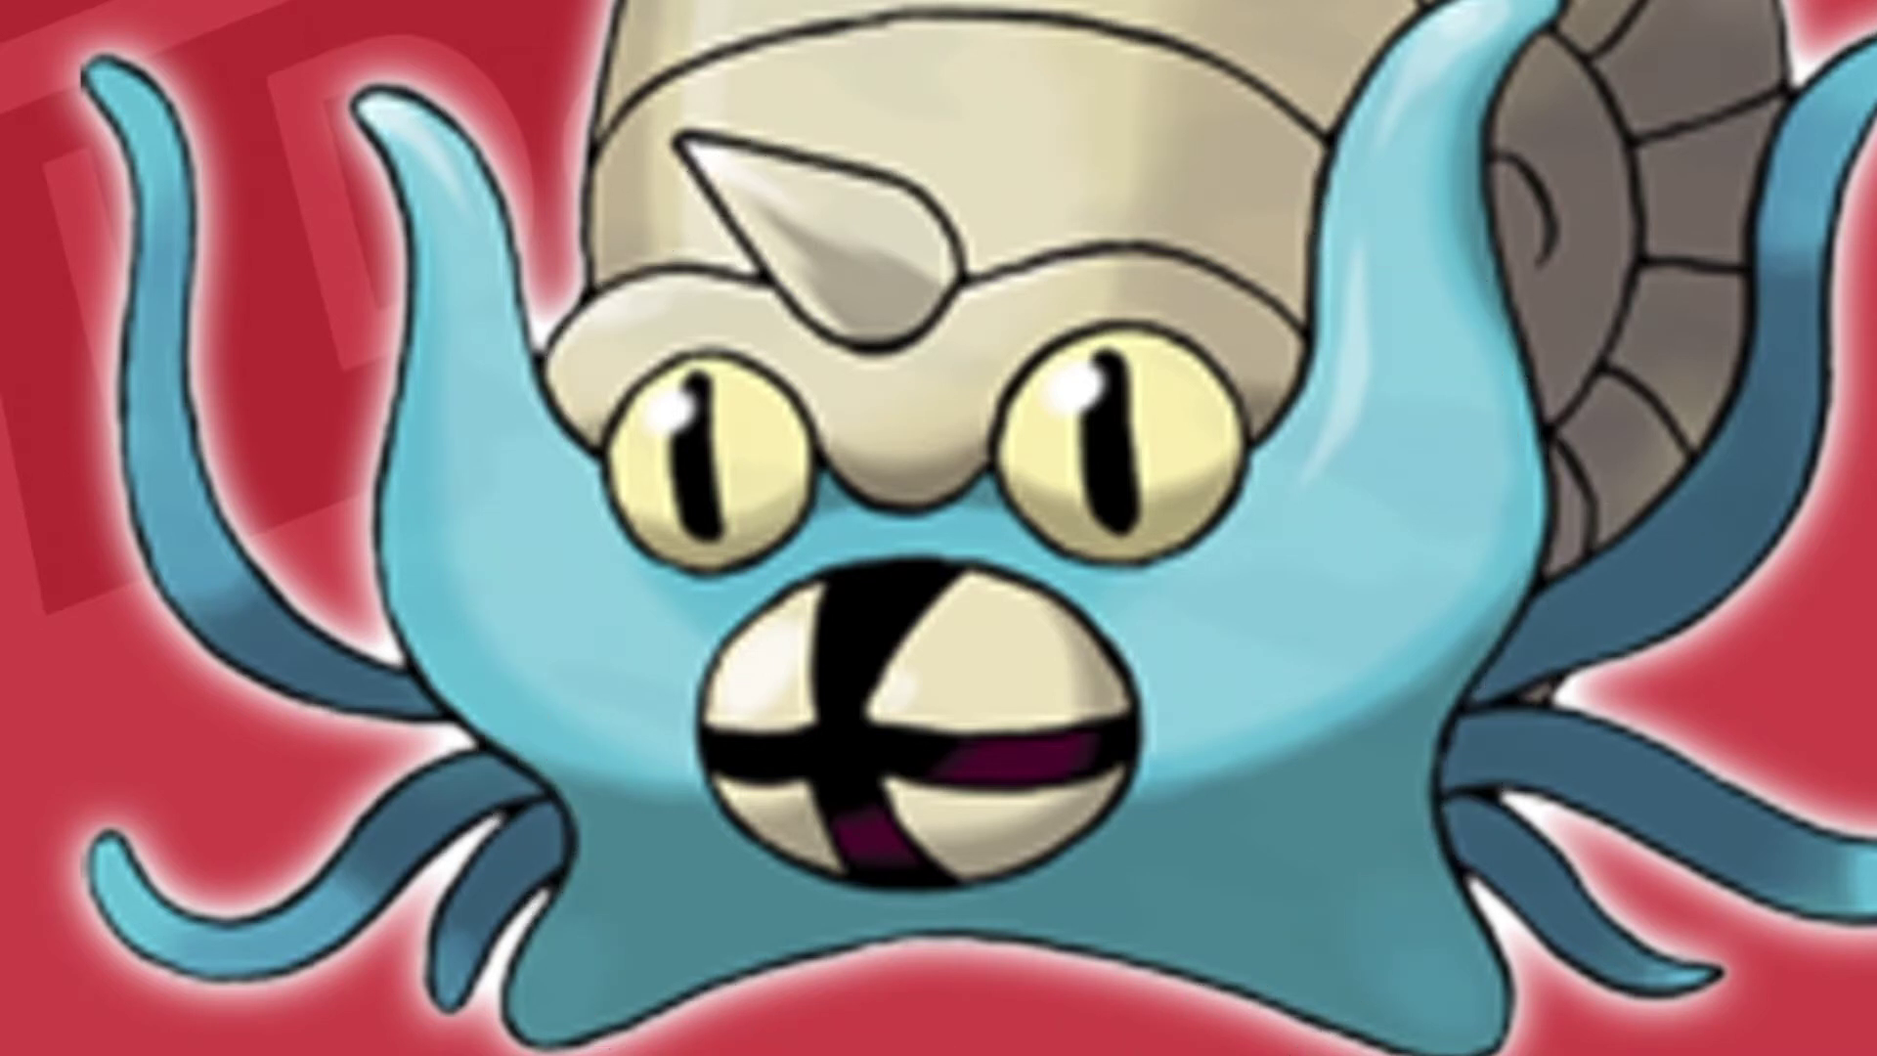
left_click_drag(454, 286, 521, 256)
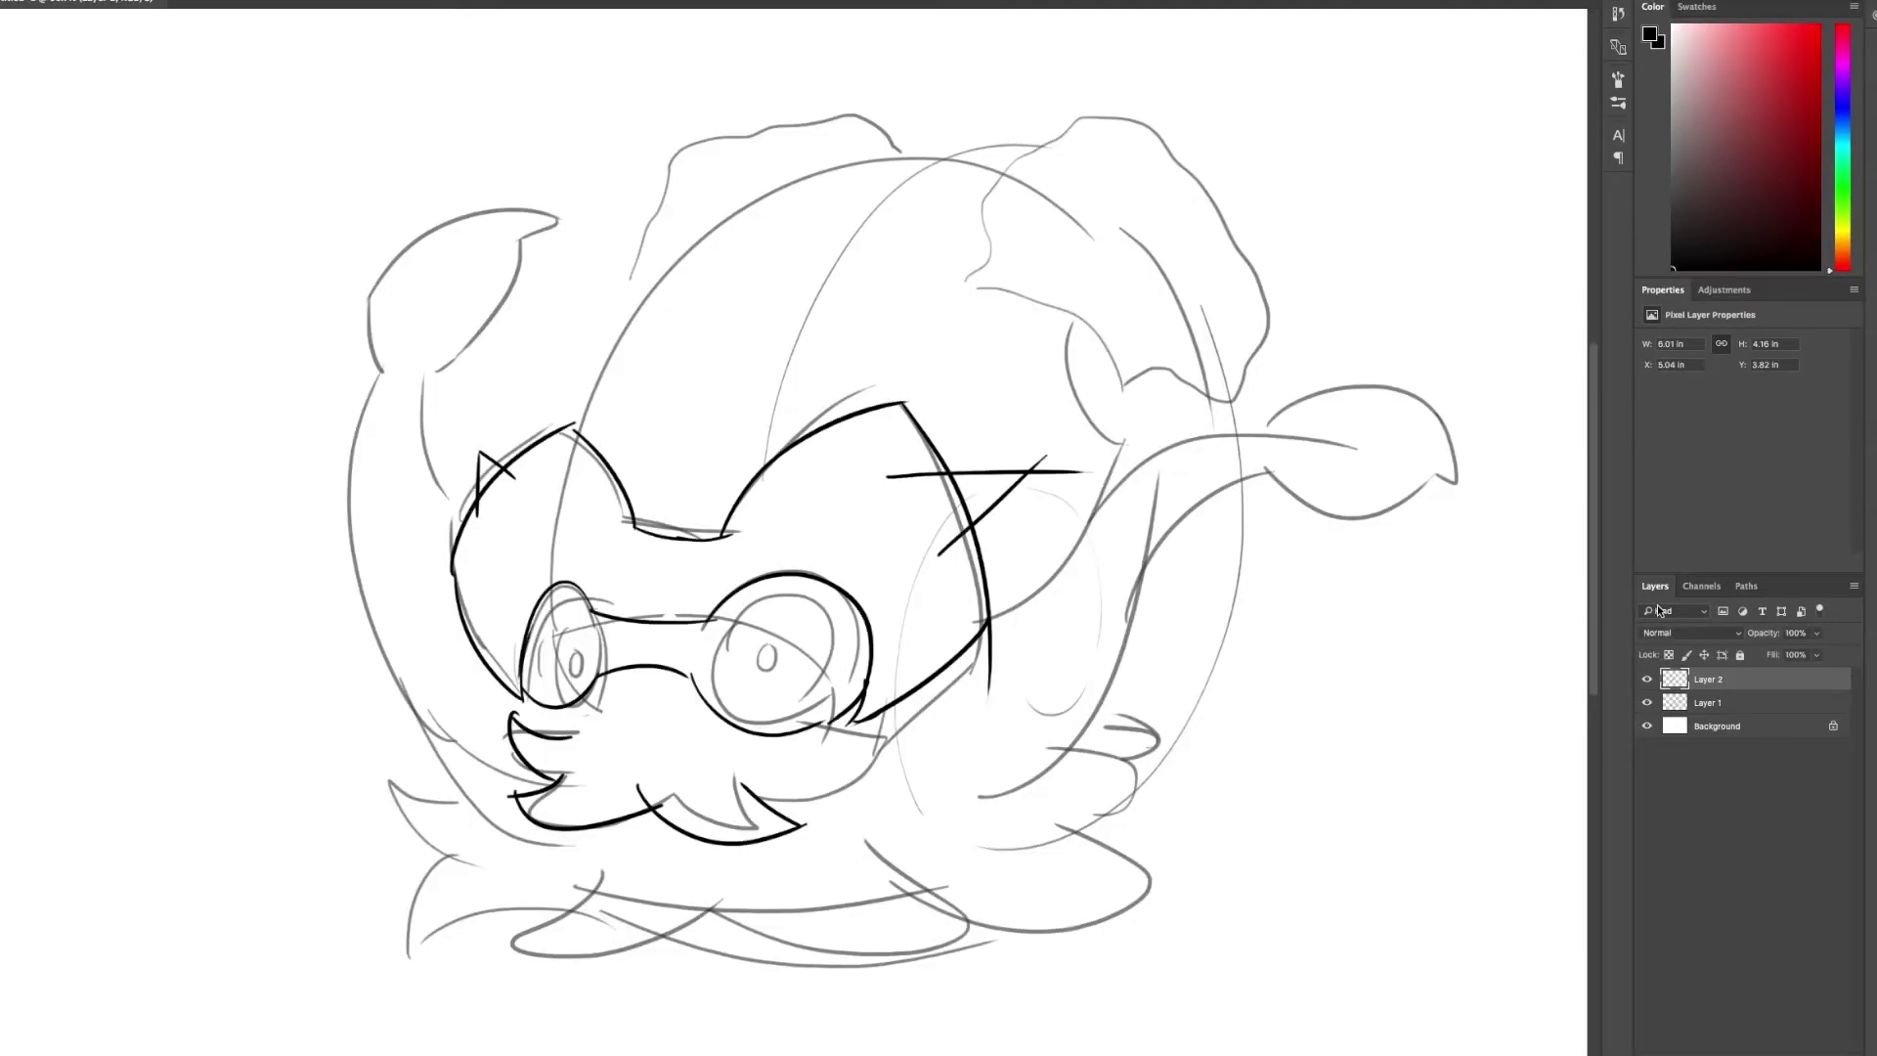
- Redraw the lower tentacles in dark, pointed strokes over the rough sketch on Layer 2
scroll(841, 420, "up", 3)
scroll(919, 752, "up", 3)
scroll(252, 744, "down", 3)
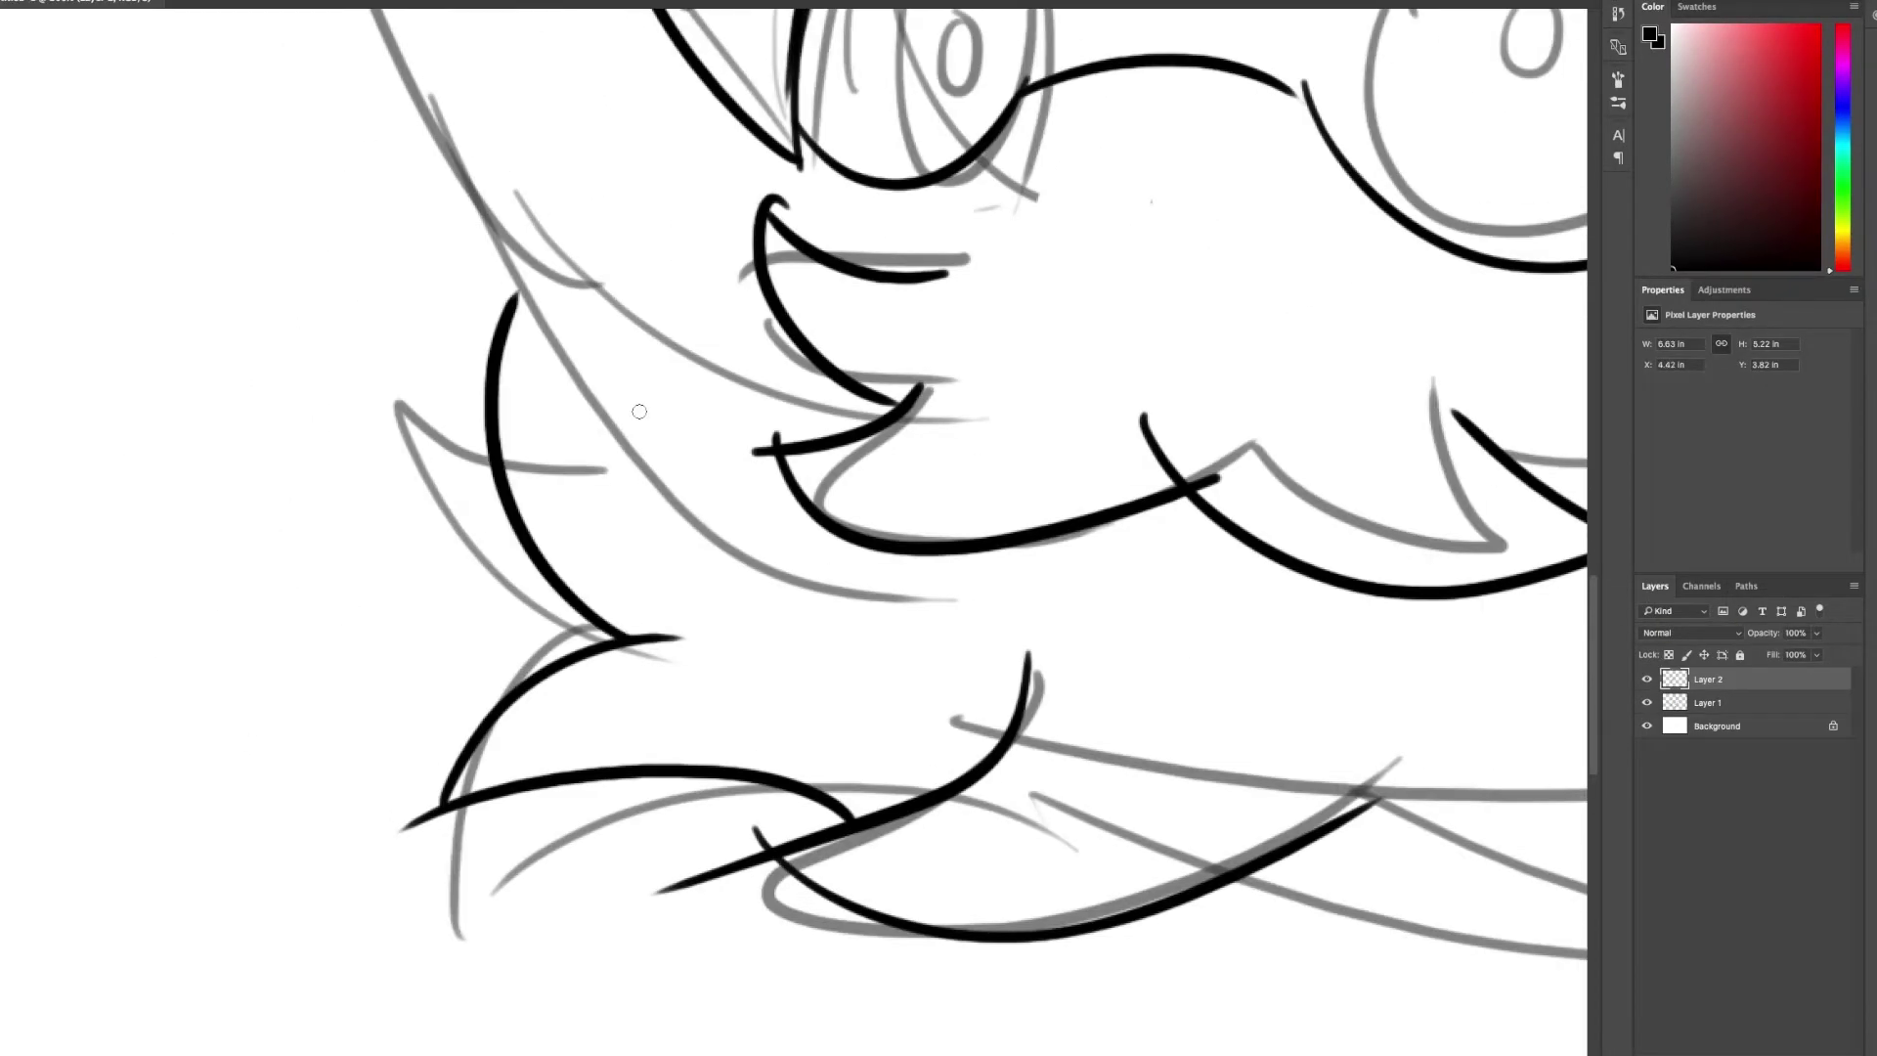
scroll(968, 515, "down", 3)
scroll(967, 515, "up", 3)
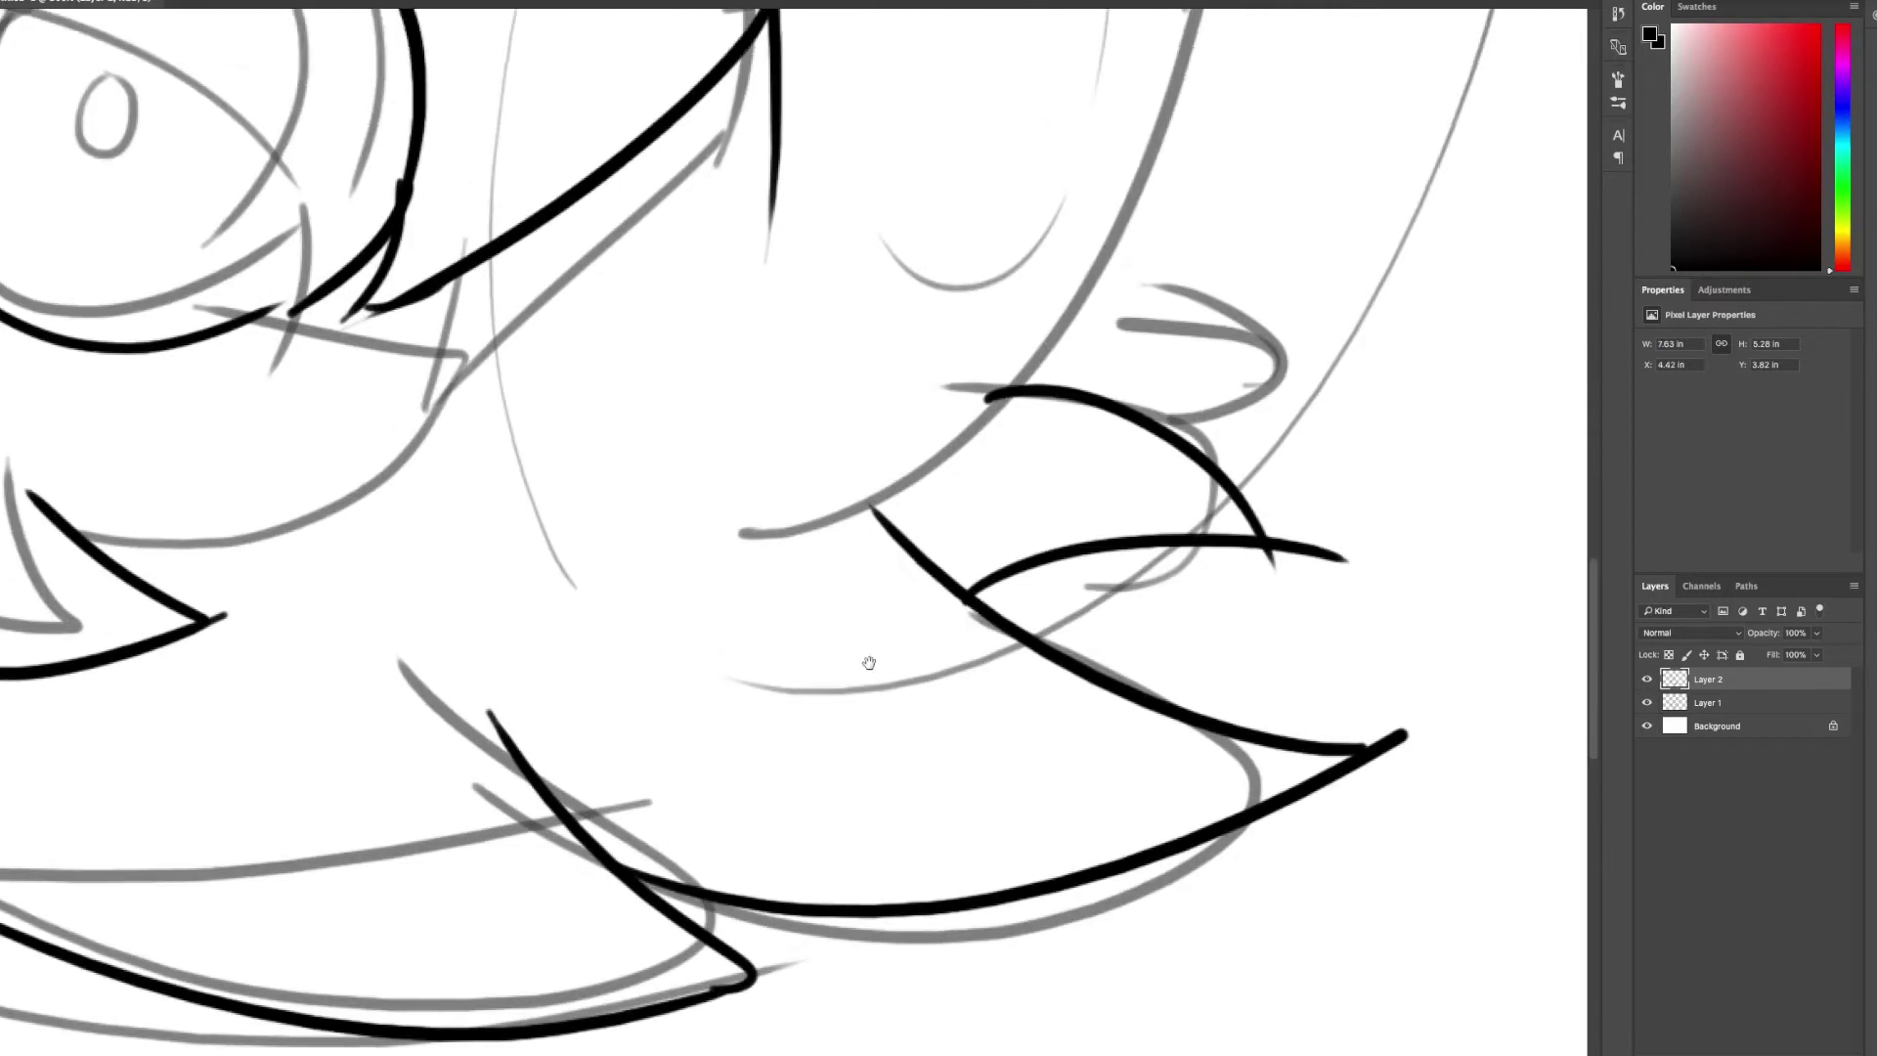
scroll(867, 775, "down", 3)
- Redraw both raised tentacles and their leaf-shaped tips in dark lines on Layer 2
mouse_move(765, 447)
left_mouse_down()
mouse_move(1249, 171)
mouse_move(1490, 225)
left_mouse_up()
left_click_drag(1177, 204, 1468, 223)
scroll(867, 175, "left", 5)
left_click_drag(628, 39, 440, 704)
scroll(782, 489, "up", 5)
left_click_drag(582, 318, 626, 562)
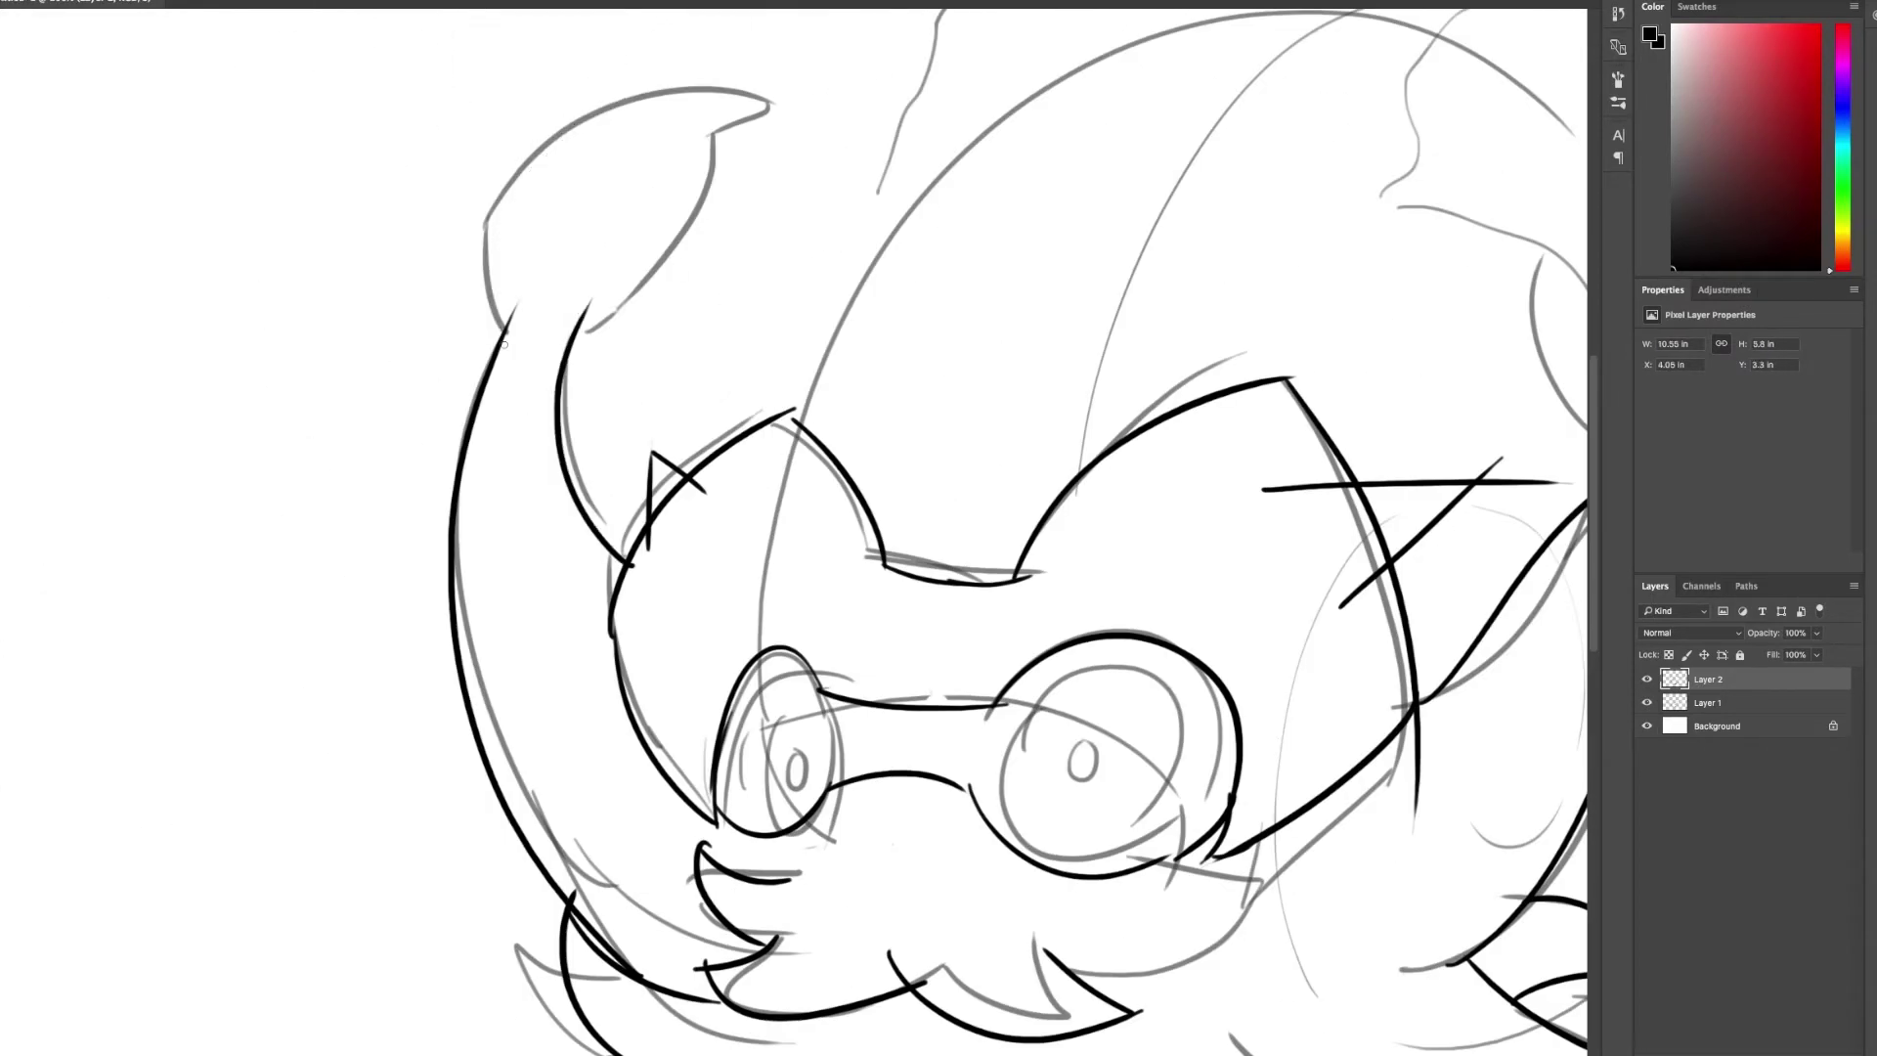
left_click_drag(503, 337, 842, 137)
left_click_drag(582, 317, 765, 93)
- Redraw the wavy outlines of the two growths on the shell and trace the shell's front edge
scroll(878, 197, "right", 6)
scroll(878, 198, "up", 2)
left_click_drag(821, 508, 587, 347)
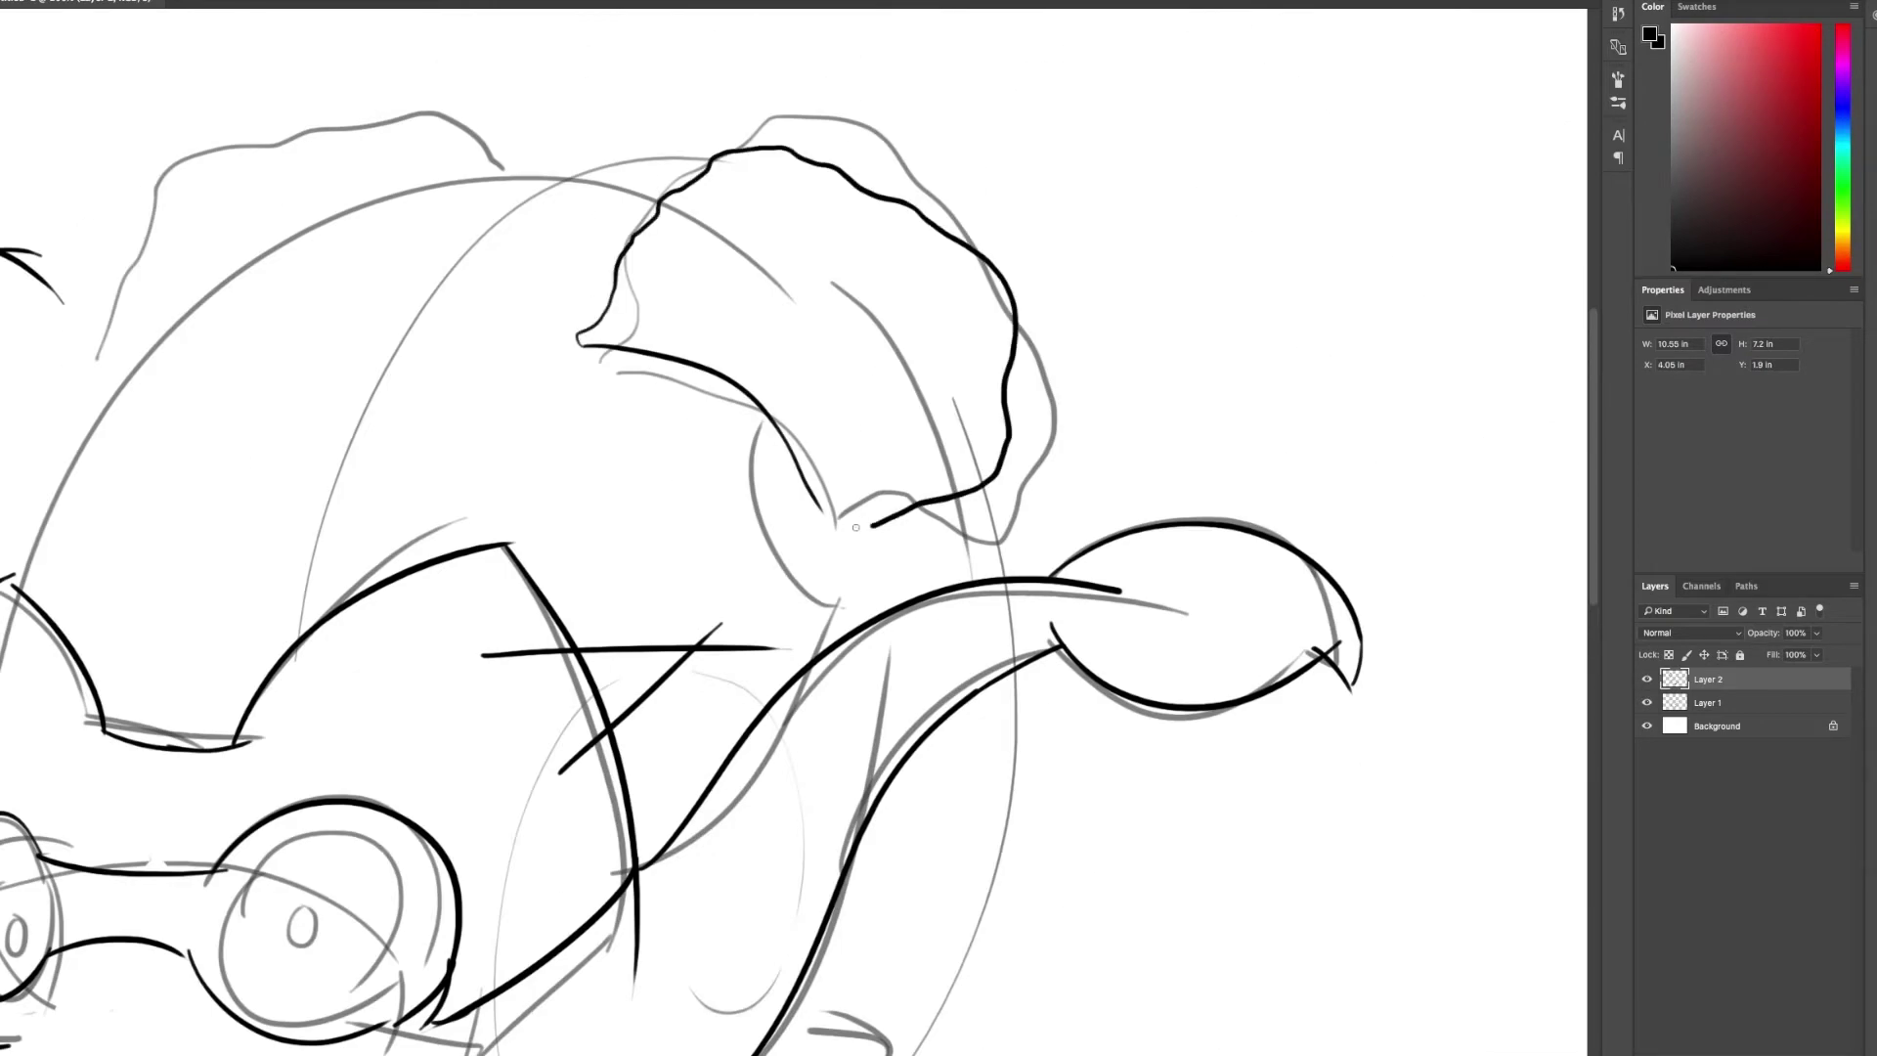
scroll(855, 527, "left", 5)
scroll(856, 527, "up", 1)
left_click_drag(450, 611, 852, 226)
- Draw the shell's rear edge and add pointed spikes to the front and top of the shell
scroll(668, 565, "down", 5)
scroll(668, 565, "right", 2)
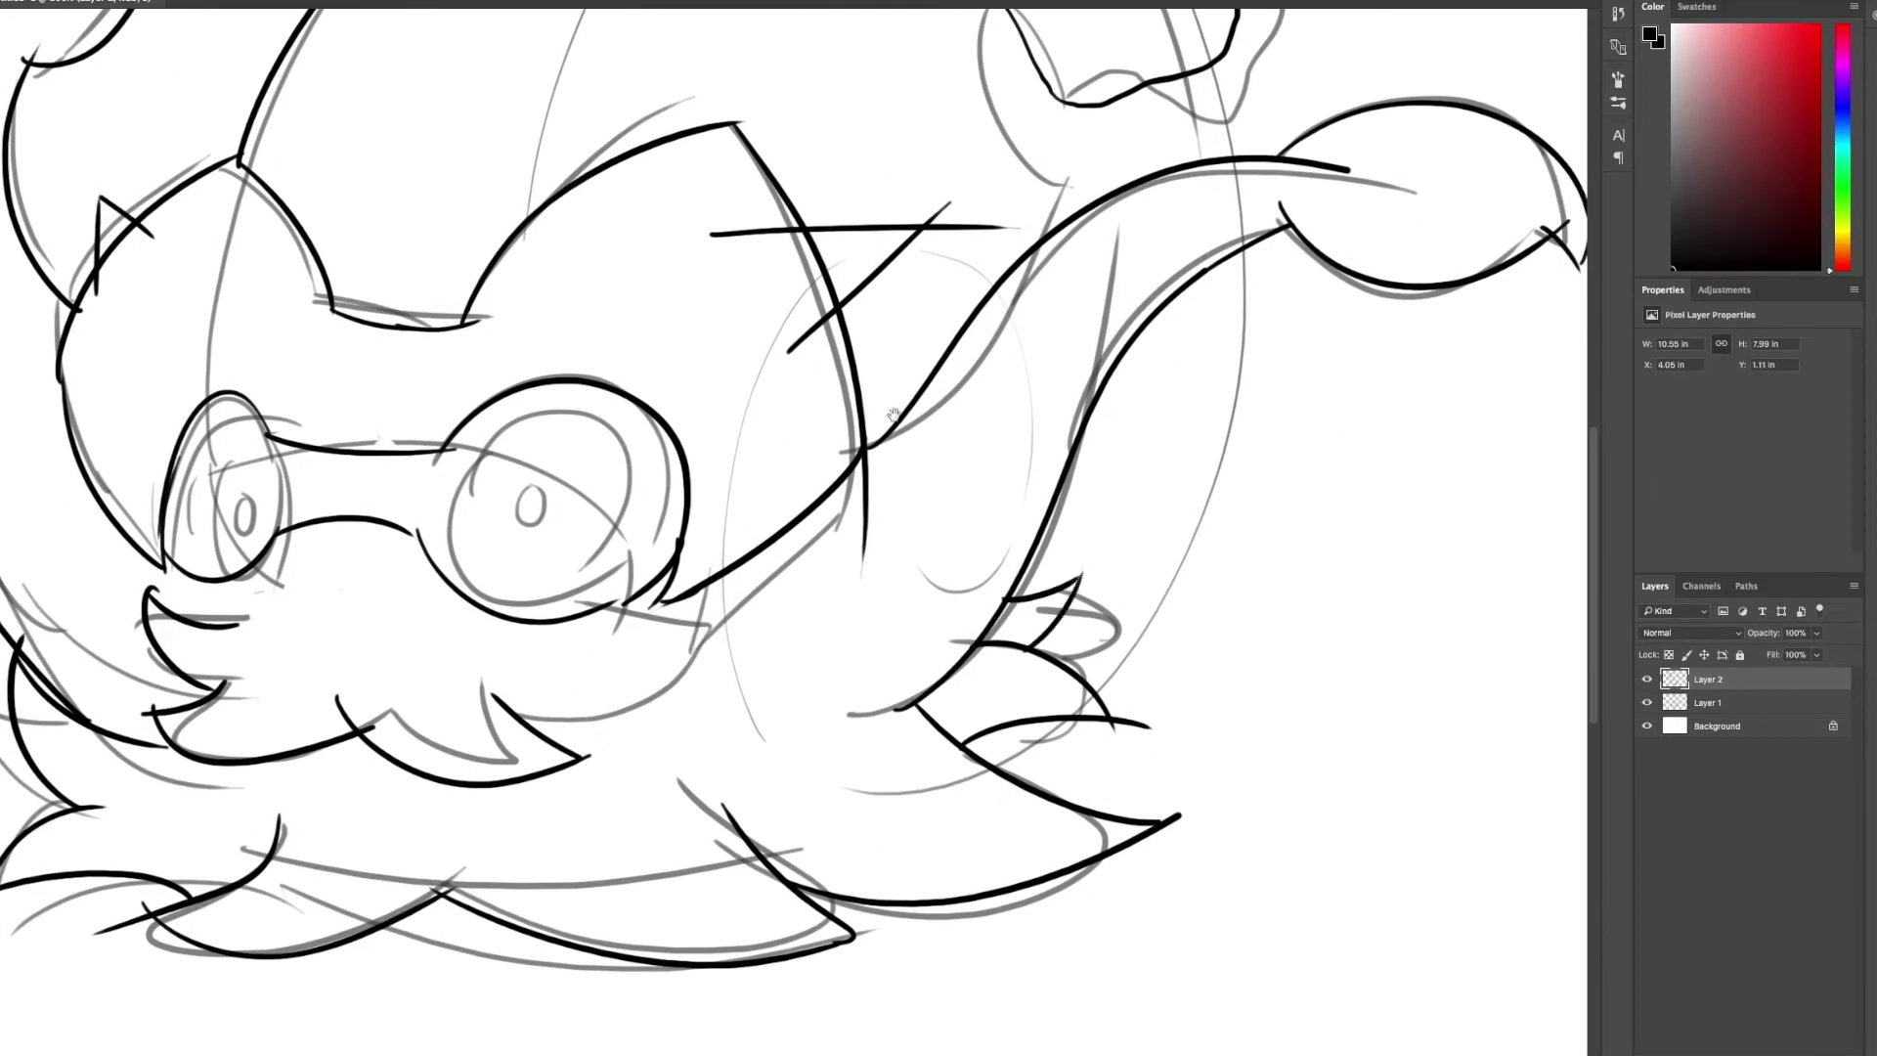
scroll(668, 565, "up", 3)
left_click_drag(1021, 865, 1160, 745)
scroll(708, 444, "left", 4)
scroll(708, 445, "up", 2)
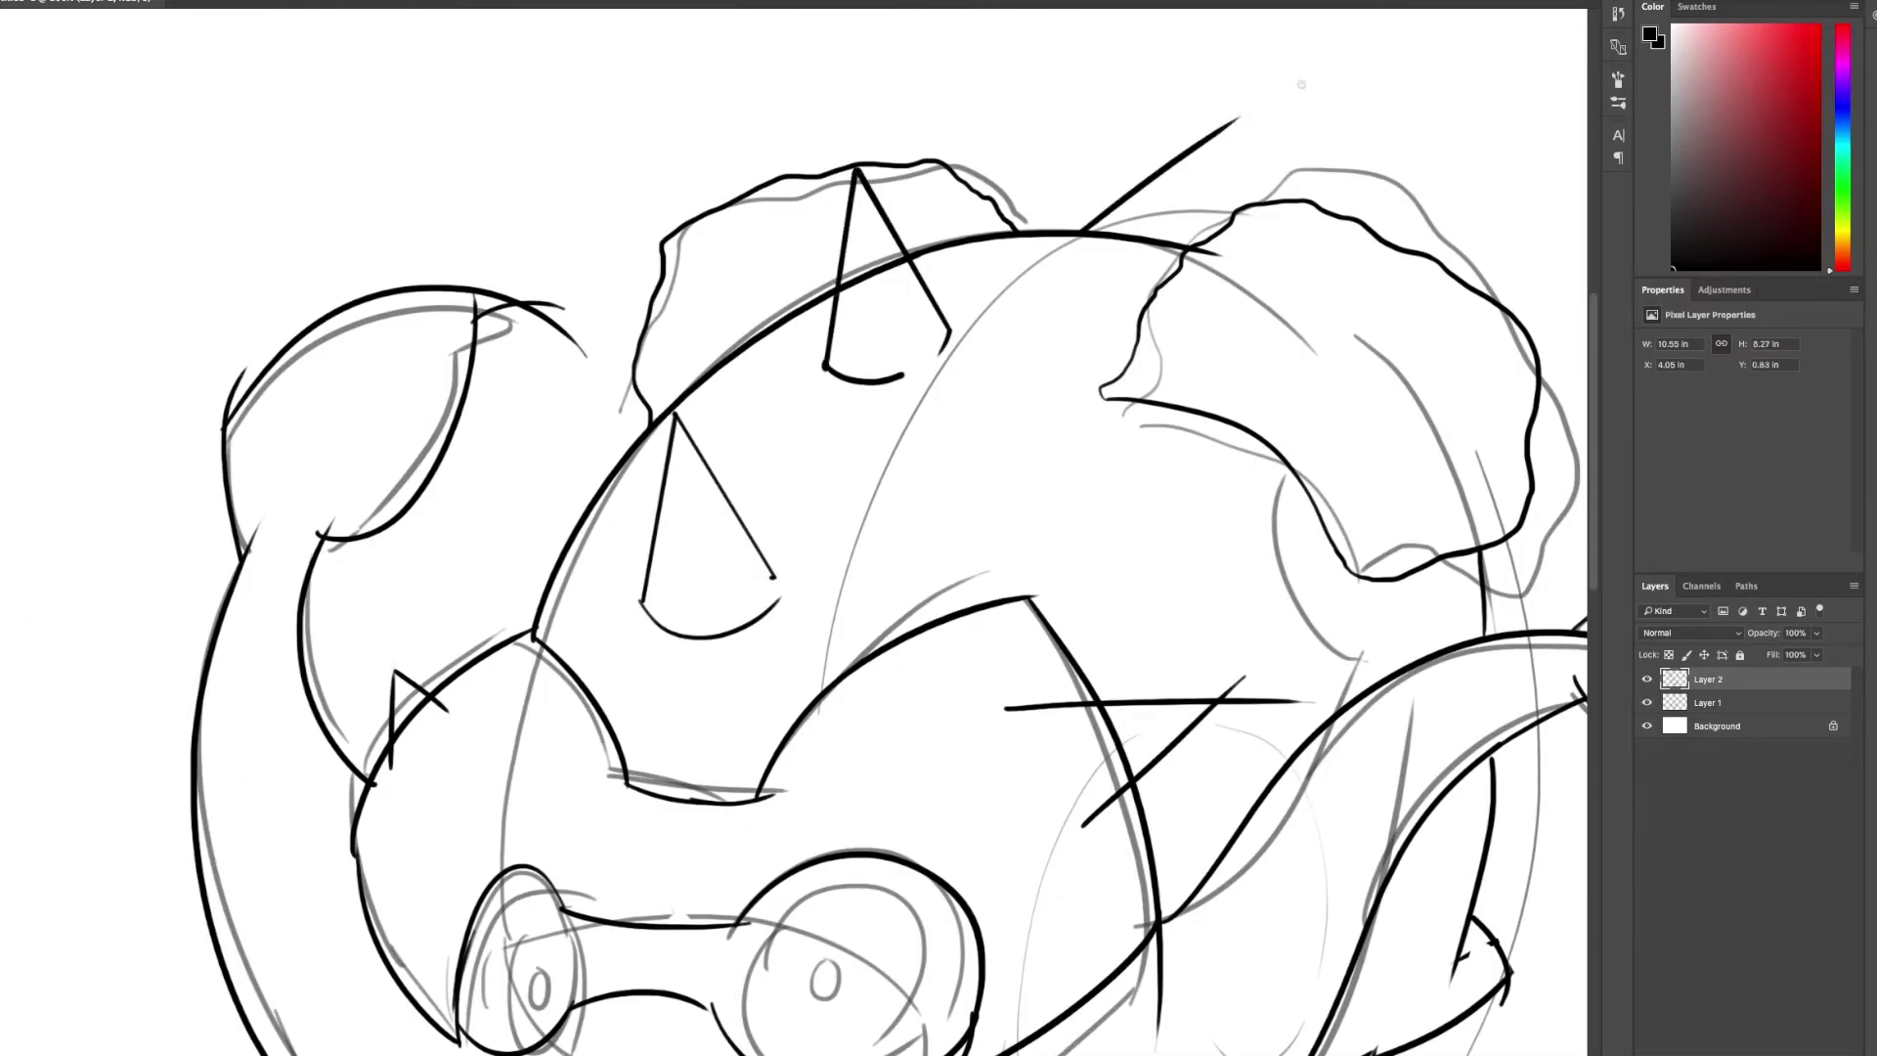
left_click_drag(1239, 107, 1222, 230)
- Remove the rough sketch on Layer 1 and add Layer 3 above a faded Layer 2 for the clean line art
scroll(1222, 229, "down", 4)
scroll(1222, 230, "right", 3)
key("ctrl+t")
key("ctrl+0")
left_click(1646, 702)
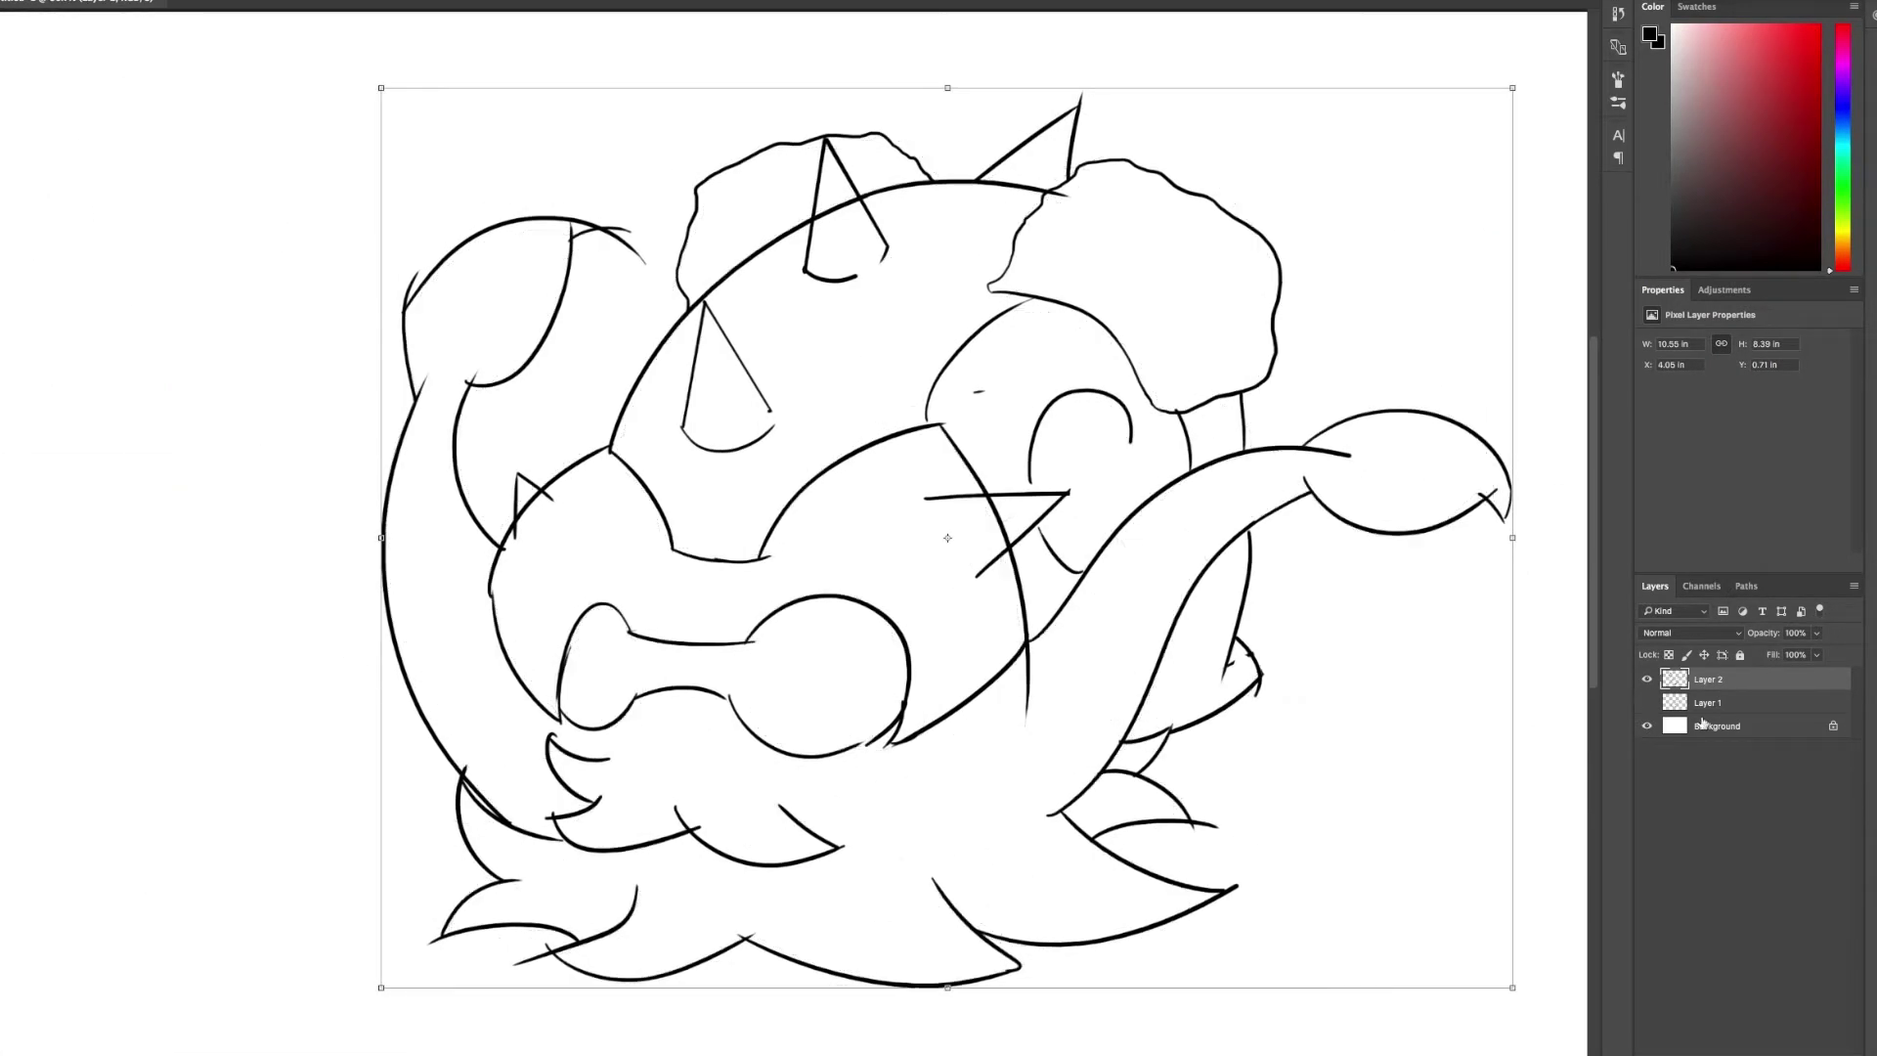
key("Return")
key("ctrl+shift+n")
key("F5")
key("F5")
- Ink the smaller, far side of the head plate on Layer 3, from its outer curve over the peak to the centre dip
scroll(816, 271, "up", 2)
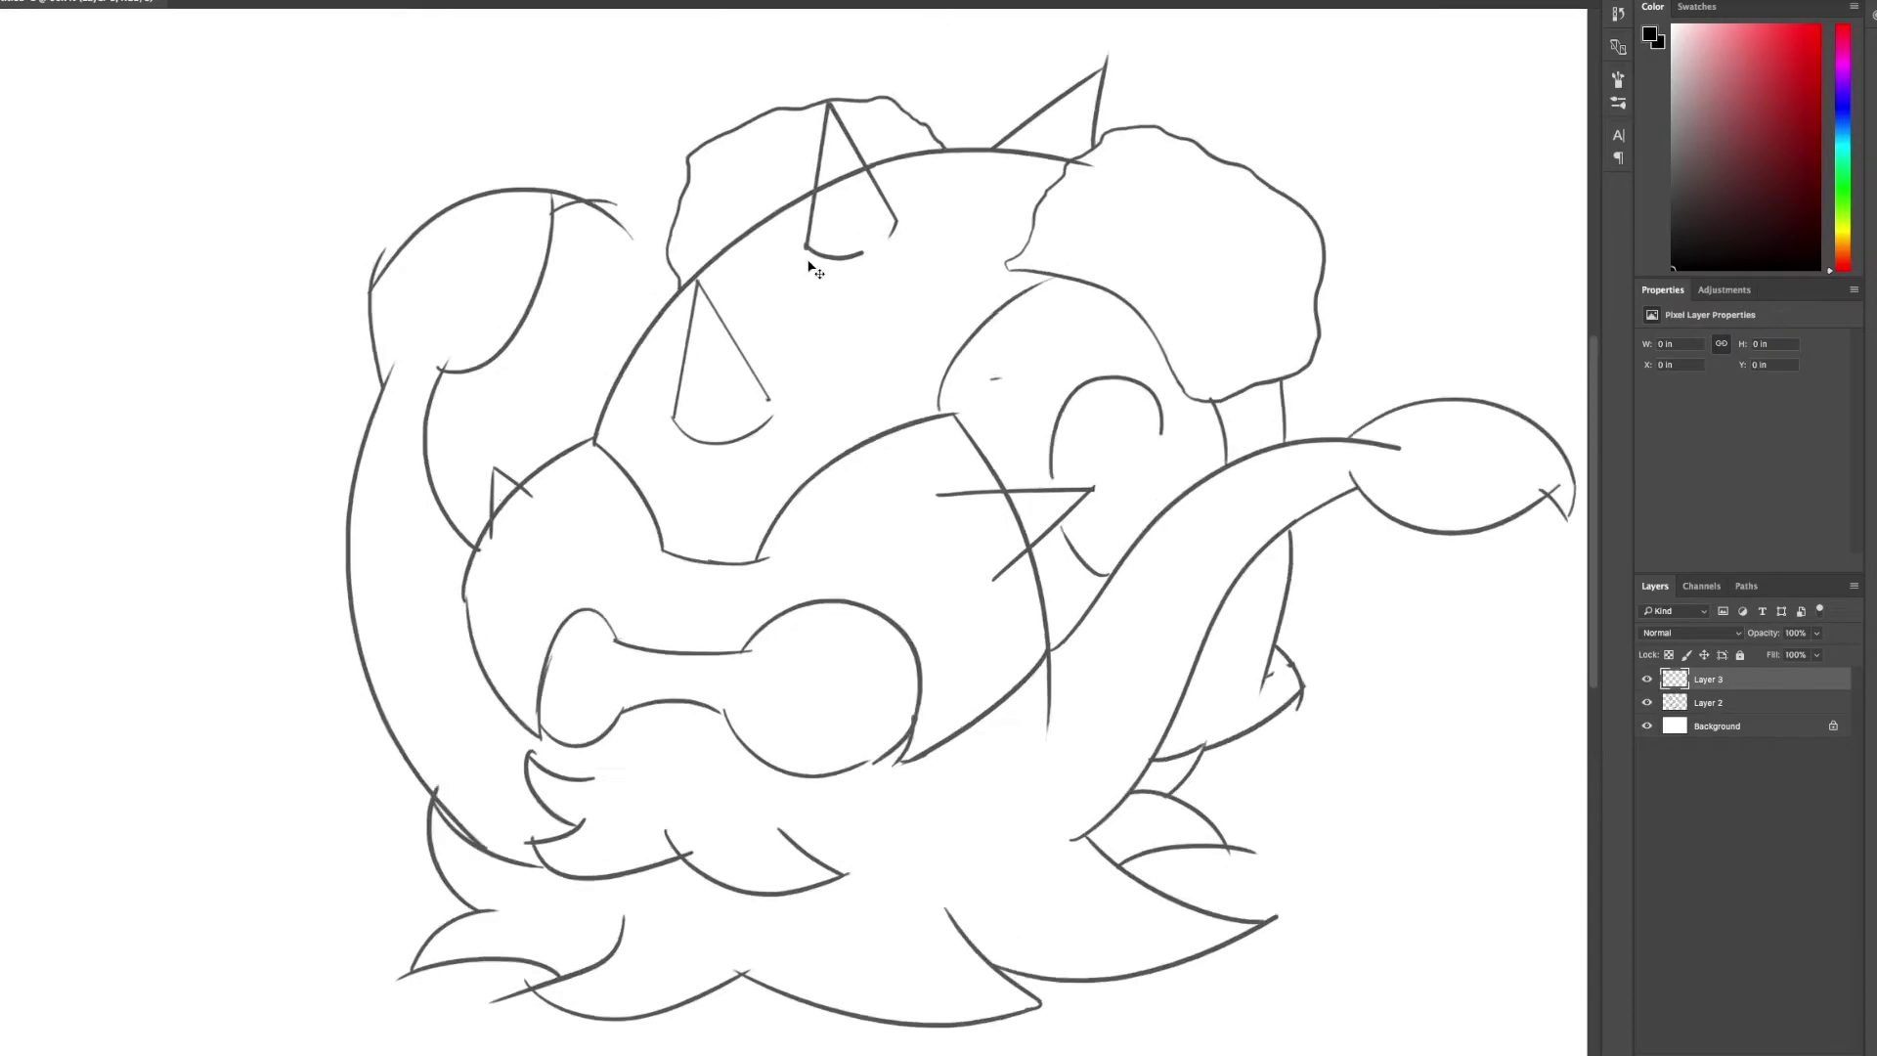
scroll(816, 272, "up", 2)
left_click_drag(837, 322, 626, 766)
scroll(629, 134, "up", 2)
left_click_drag(557, 272, 775, 795)
scroll(779, 385, "up", 2)
left_click_drag(586, 419, 938, 112)
scroll(892, 176, "up", 3)
left_click_drag(748, 308, 919, 610)
- Ink the eye opening's connected outline, with the narrow eye, the bridge edges and the large round eye
scroll(989, 649, "down", 3)
scroll(879, 385, "right", 3)
left_click_drag(430, 523, 914, 550)
left_click_drag(500, 518, 506, 591)
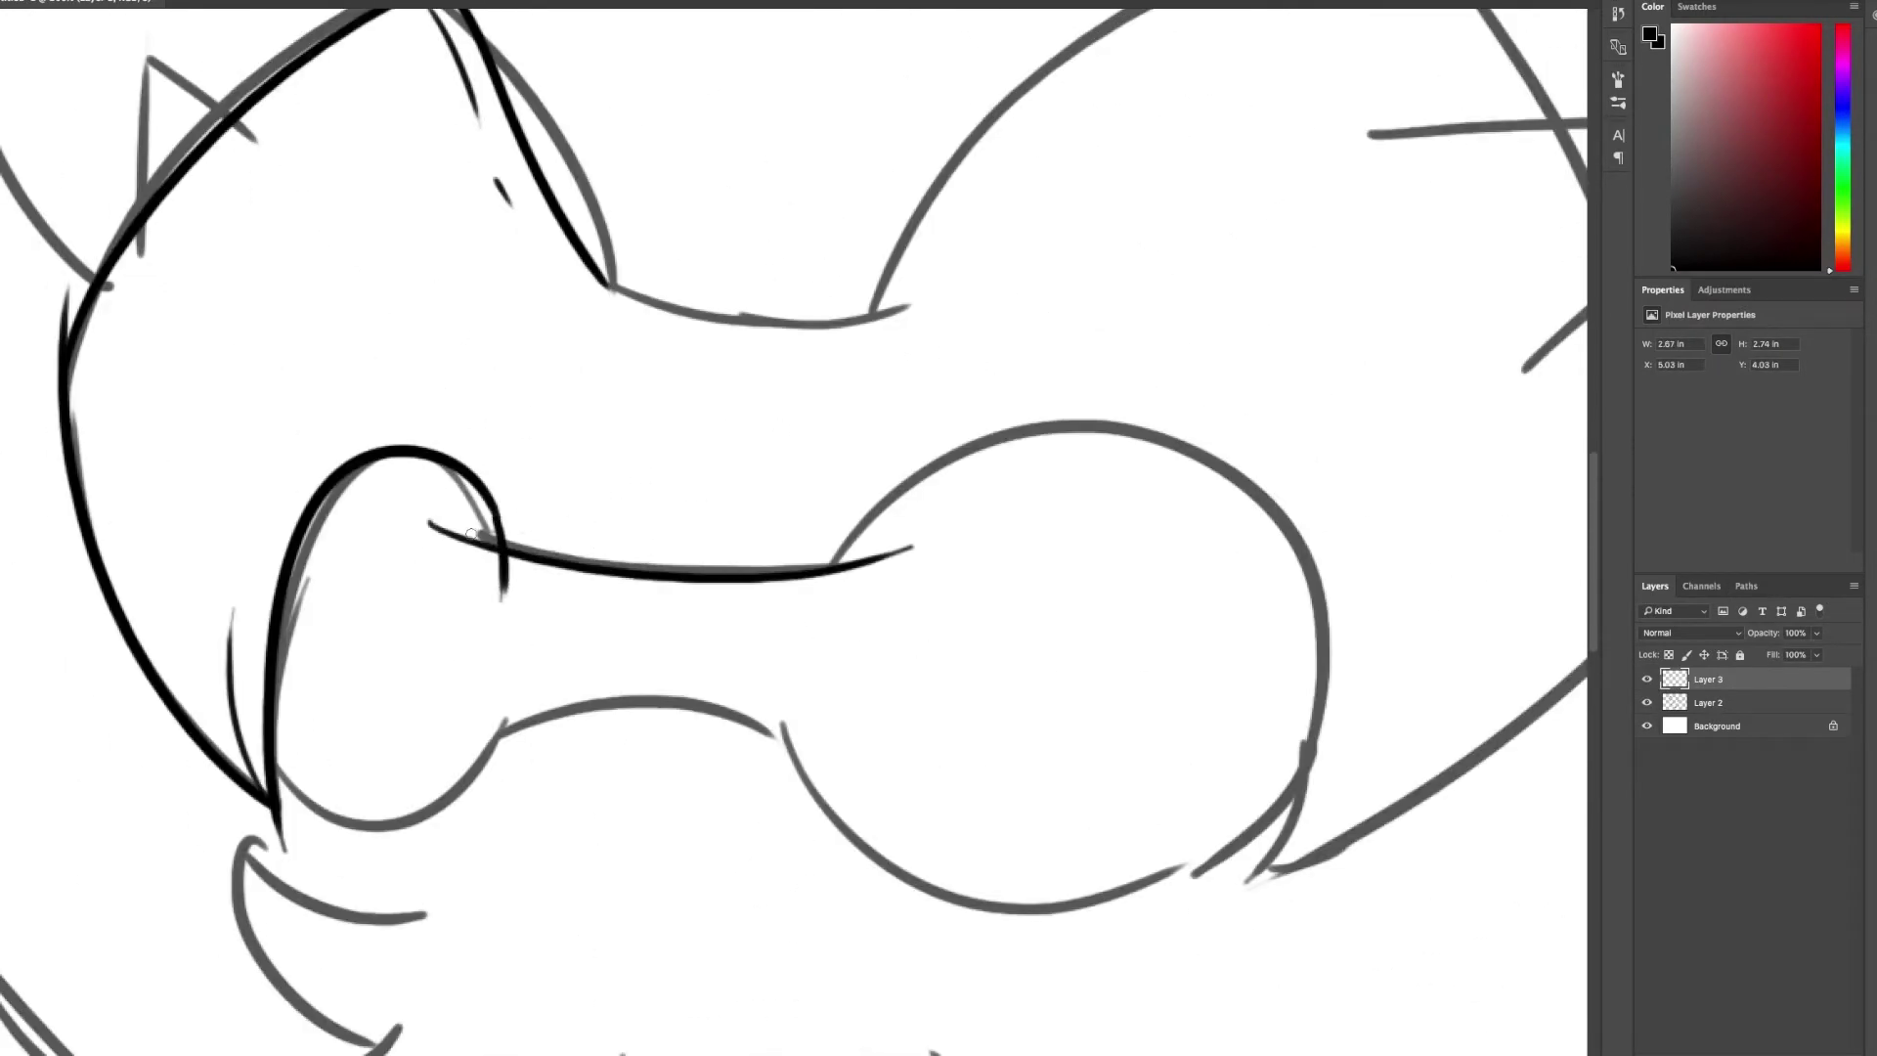
scroll(494, 585, "down", 3)
left_click_drag(769, 477, 1308, 291)
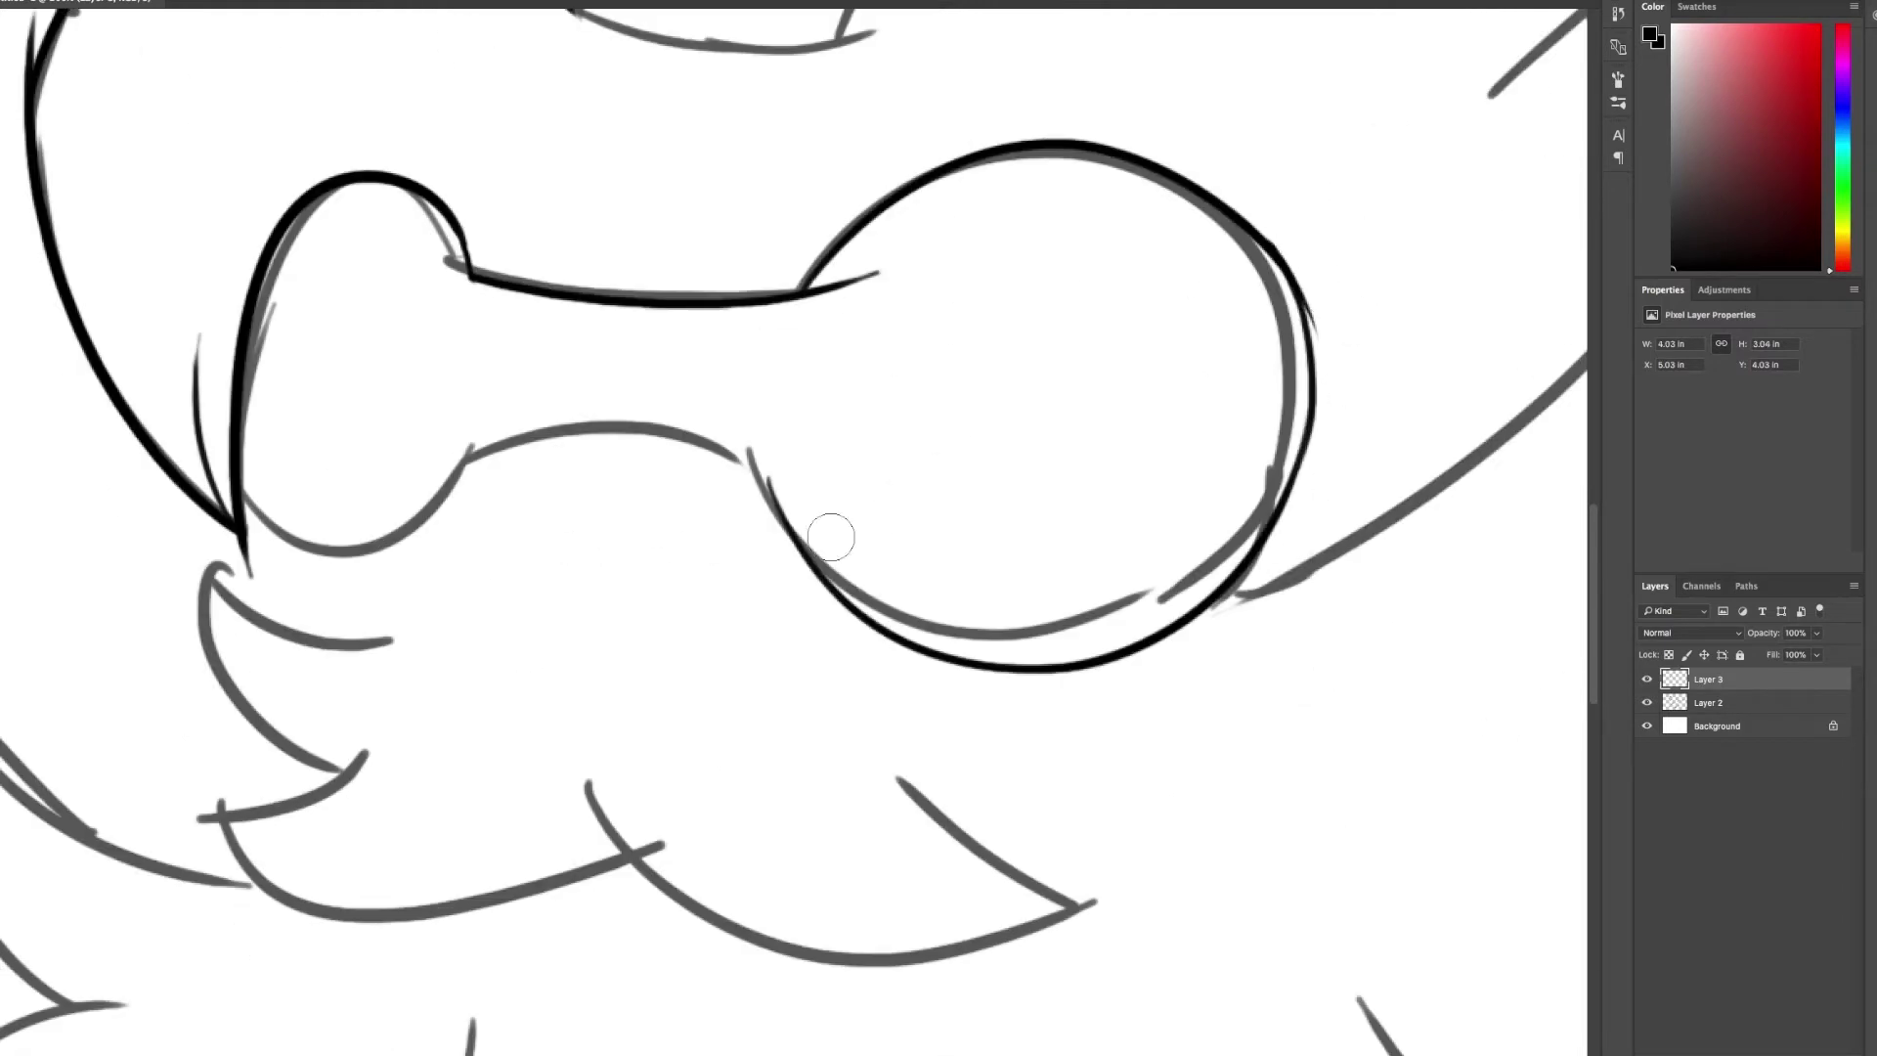
key("ctrl+z")
scroll(622, 465, "left", 5)
scroll(623, 465, "down", 1)
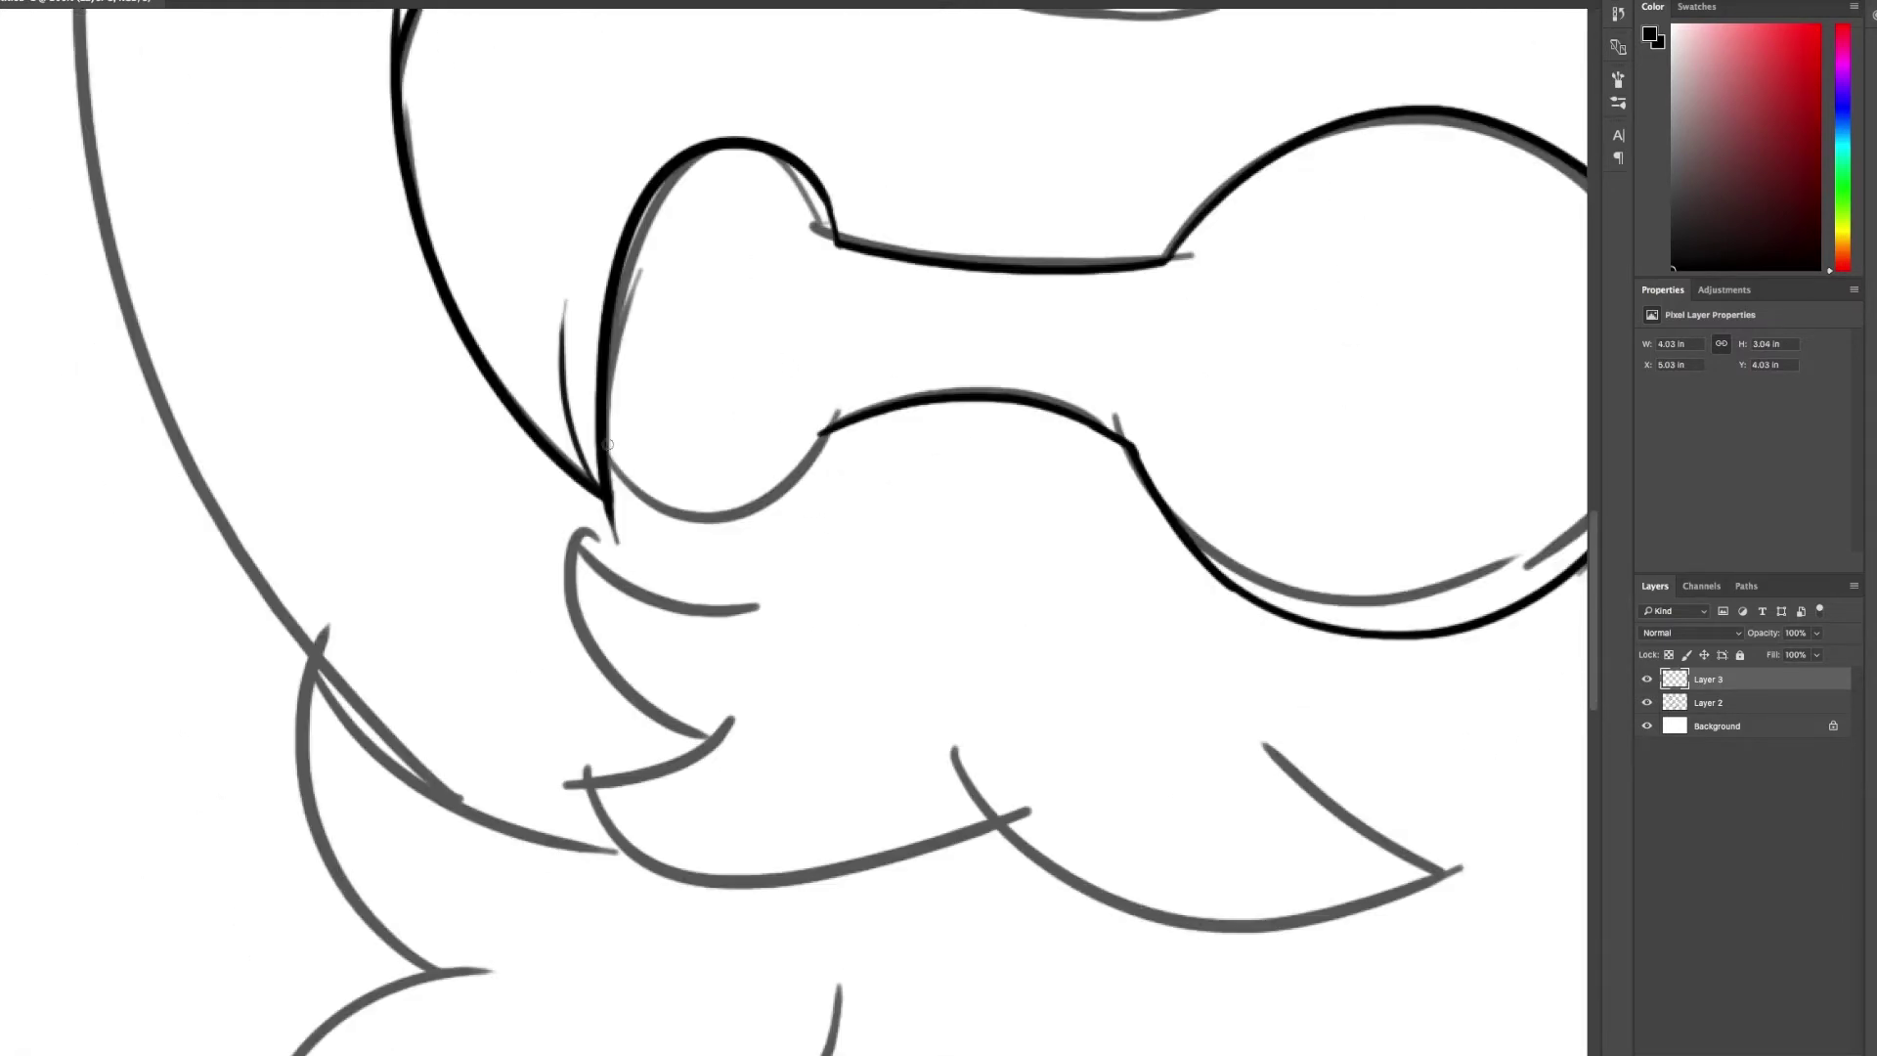
- Ink the pointed, moustache-like tufts below the eyes, including an extra curved tuft beside the large eye
scroll(867, 379, "down", 2)
scroll(733, 410, "up", 2)
mouse_move(649, 385)
left_mouse_down()
mouse_move(929, 519)
mouse_move(884, 684)
left_mouse_up()
scroll(586, 452, "down", 2)
left_click_drag(1275, 610, 567, 540)
scroll(566, 538, "right", 8)
scroll(566, 539, "down", 2)
left_click_drag(685, 493, 1386, 530)
left_click_drag(1031, 256, 1363, 536)
scroll(1135, 381, "right", 3)
scroll(1135, 381, "up", 2)
left_click_drag(962, 641, 1367, 487)
left_click_drag(986, 452, 1358, 489)
- Ink the lower tentacles on the far side and along the bottom centre, trimming the overshooting line ends
scroll(1323, 457, "down", 2)
scroll(566, 557, "down", 3)
left_click_drag(1048, 665, 363, 694)
left_click_drag(704, 557, 386, 721)
left_click_drag(98, 675, 376, 485)
scroll(322, 415, "up", 2)
left_click_drag(342, 229, 323, 620)
scroll(291, 538, "up", 1)
scroll(290, 537, "down", 4)
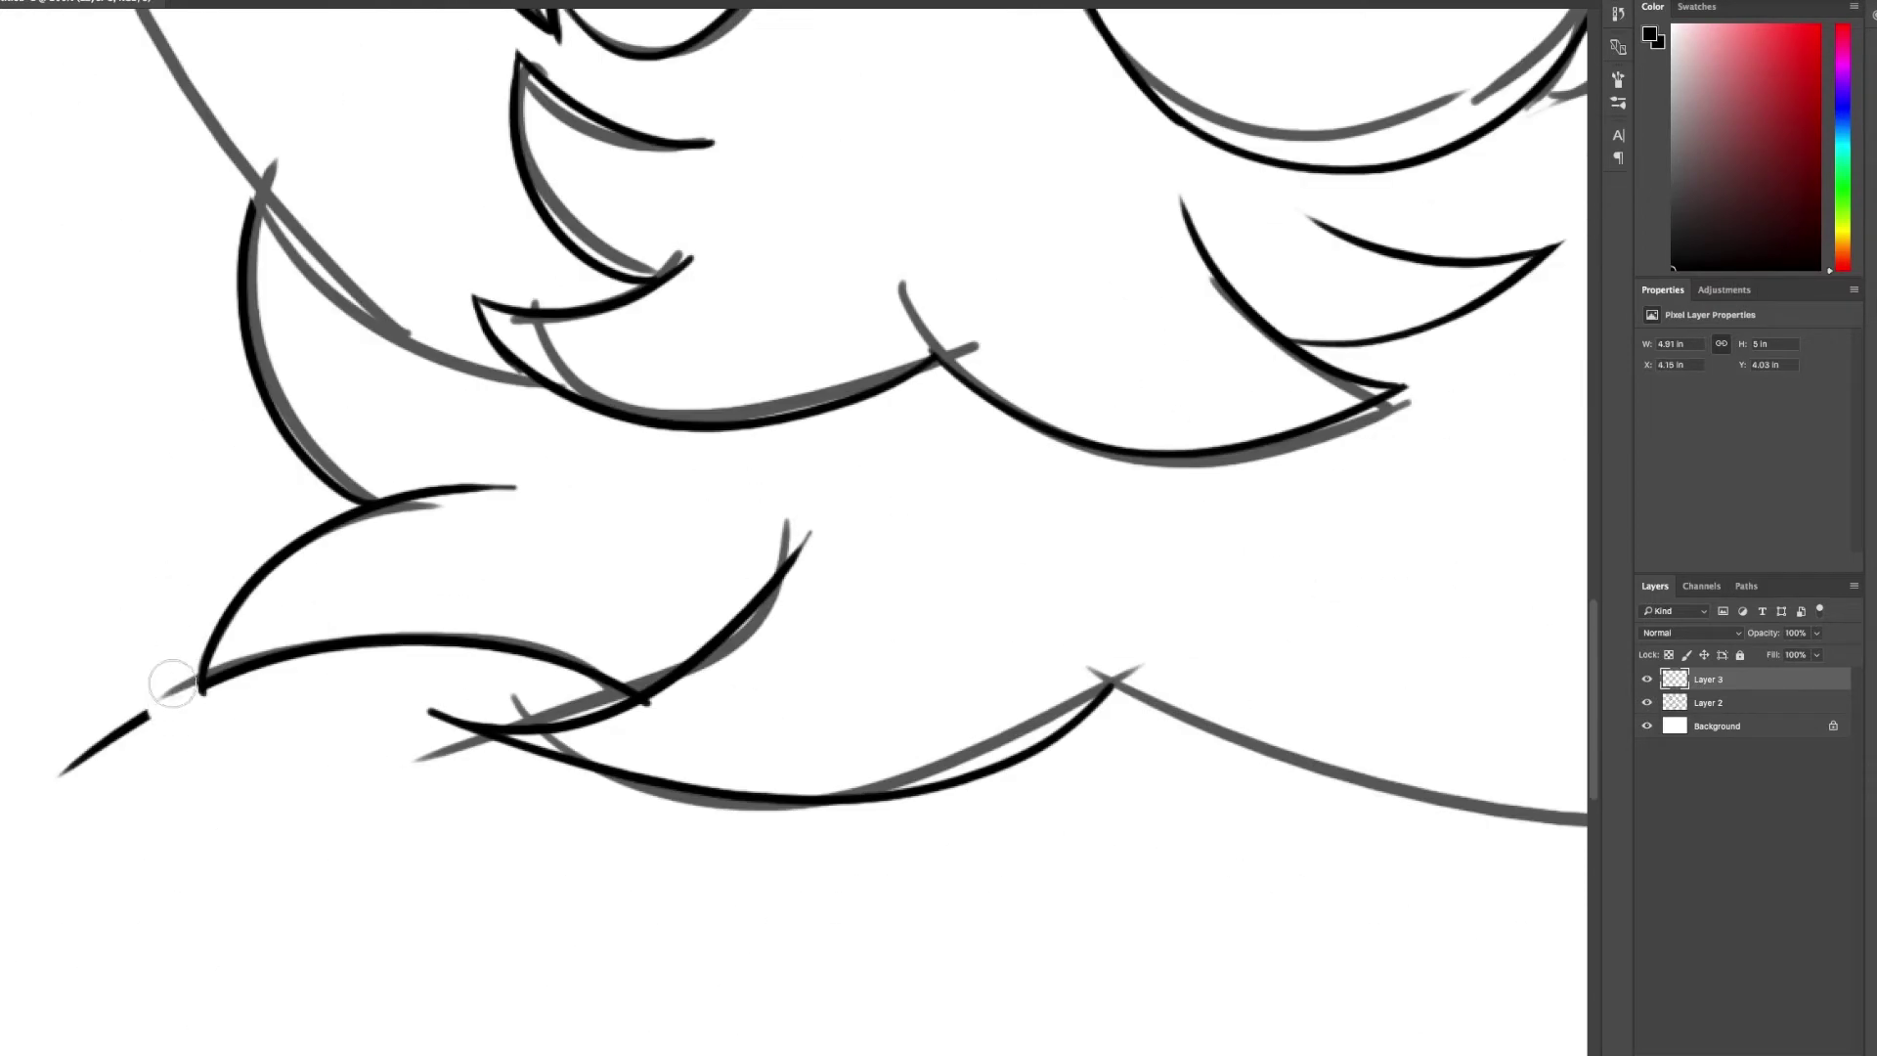
scroll(924, 514, "down", 3)
left_click_drag(391, 647, 811, 680)
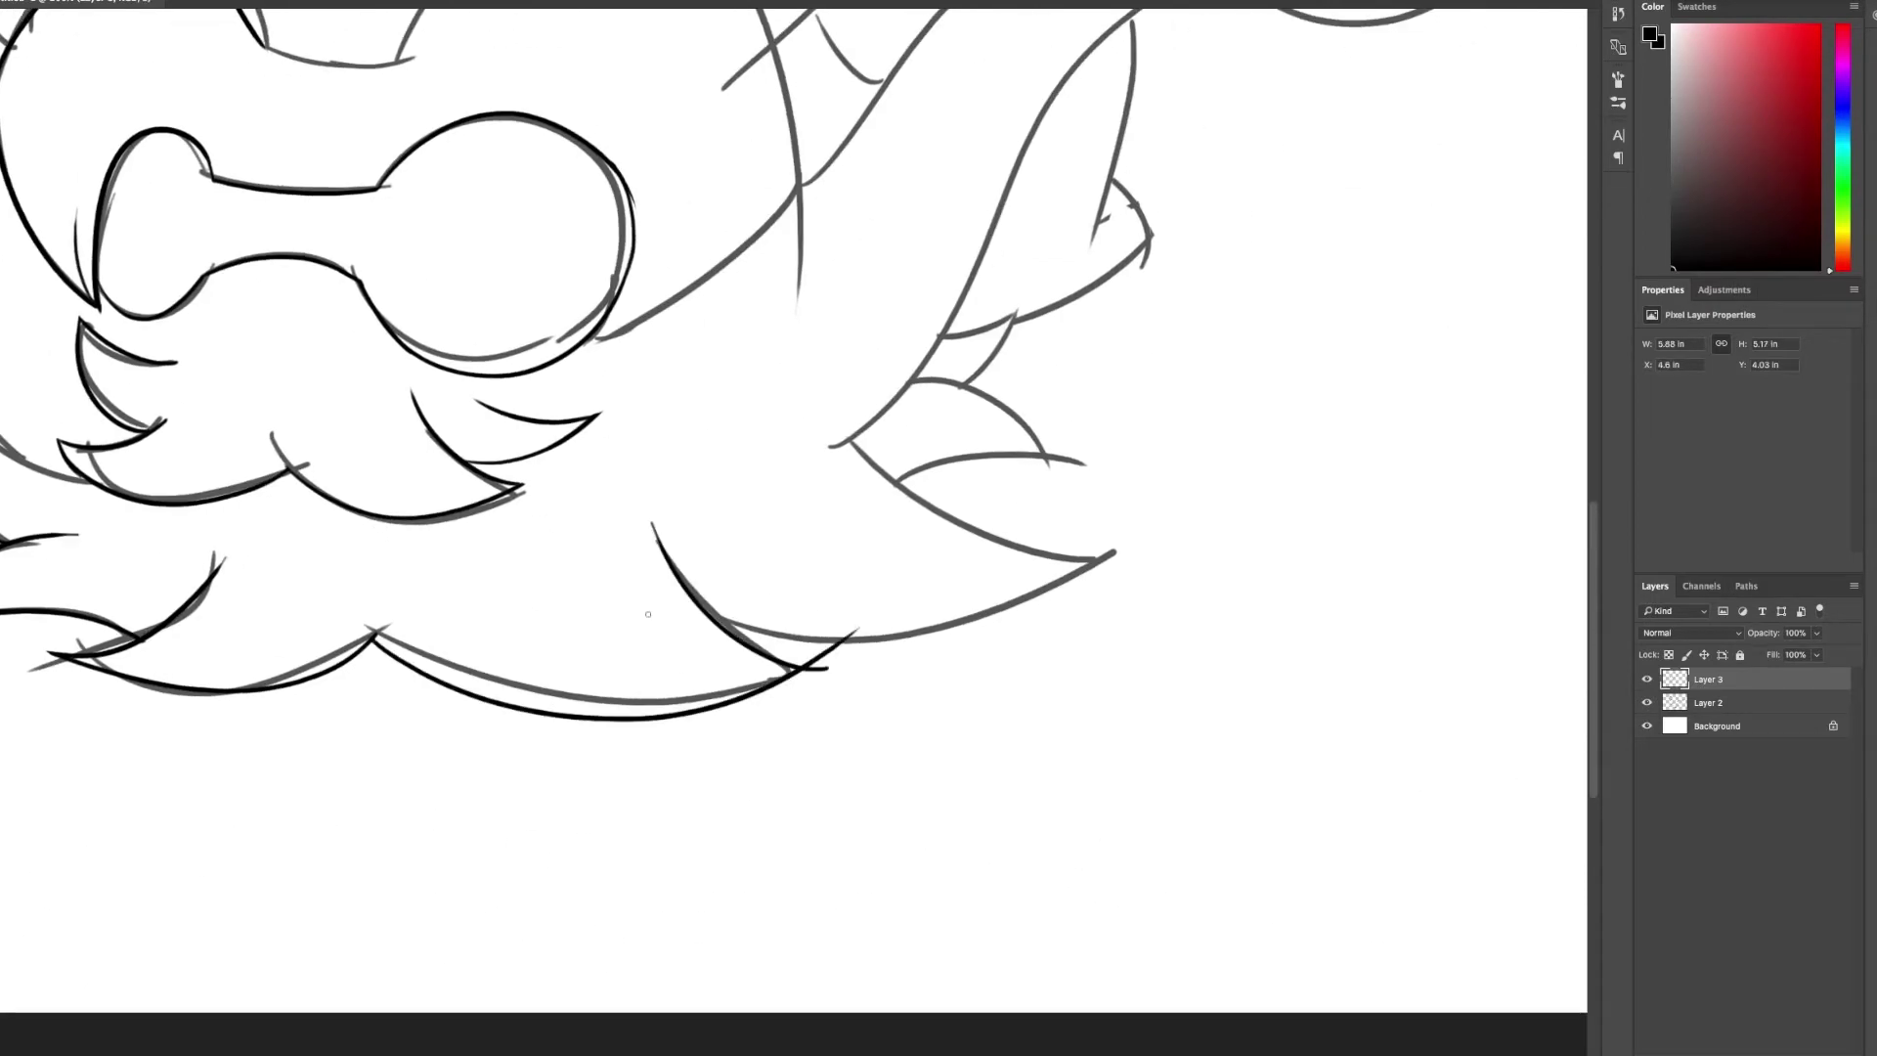
- Ink the overlapping lower tentacles beneath the base of the near raised tentacle
scroll(842, 854, "up", 2)
scroll(587, 738, "up", 1)
scroll(587, 738, "down", 2)
left_click_drag(245, 528, 880, 870)
left_click_drag(684, 352, 714, 743)
left_click_drag(699, 484, 1046, 801)
left_click_drag(860, 352, 1046, 802)
left_click_drag(929, 449, 1217, 303)
scroll(777, 909, "up", 2)
scroll(1026, 469, "up", 3)
scroll(1081, 766, "down", 4)
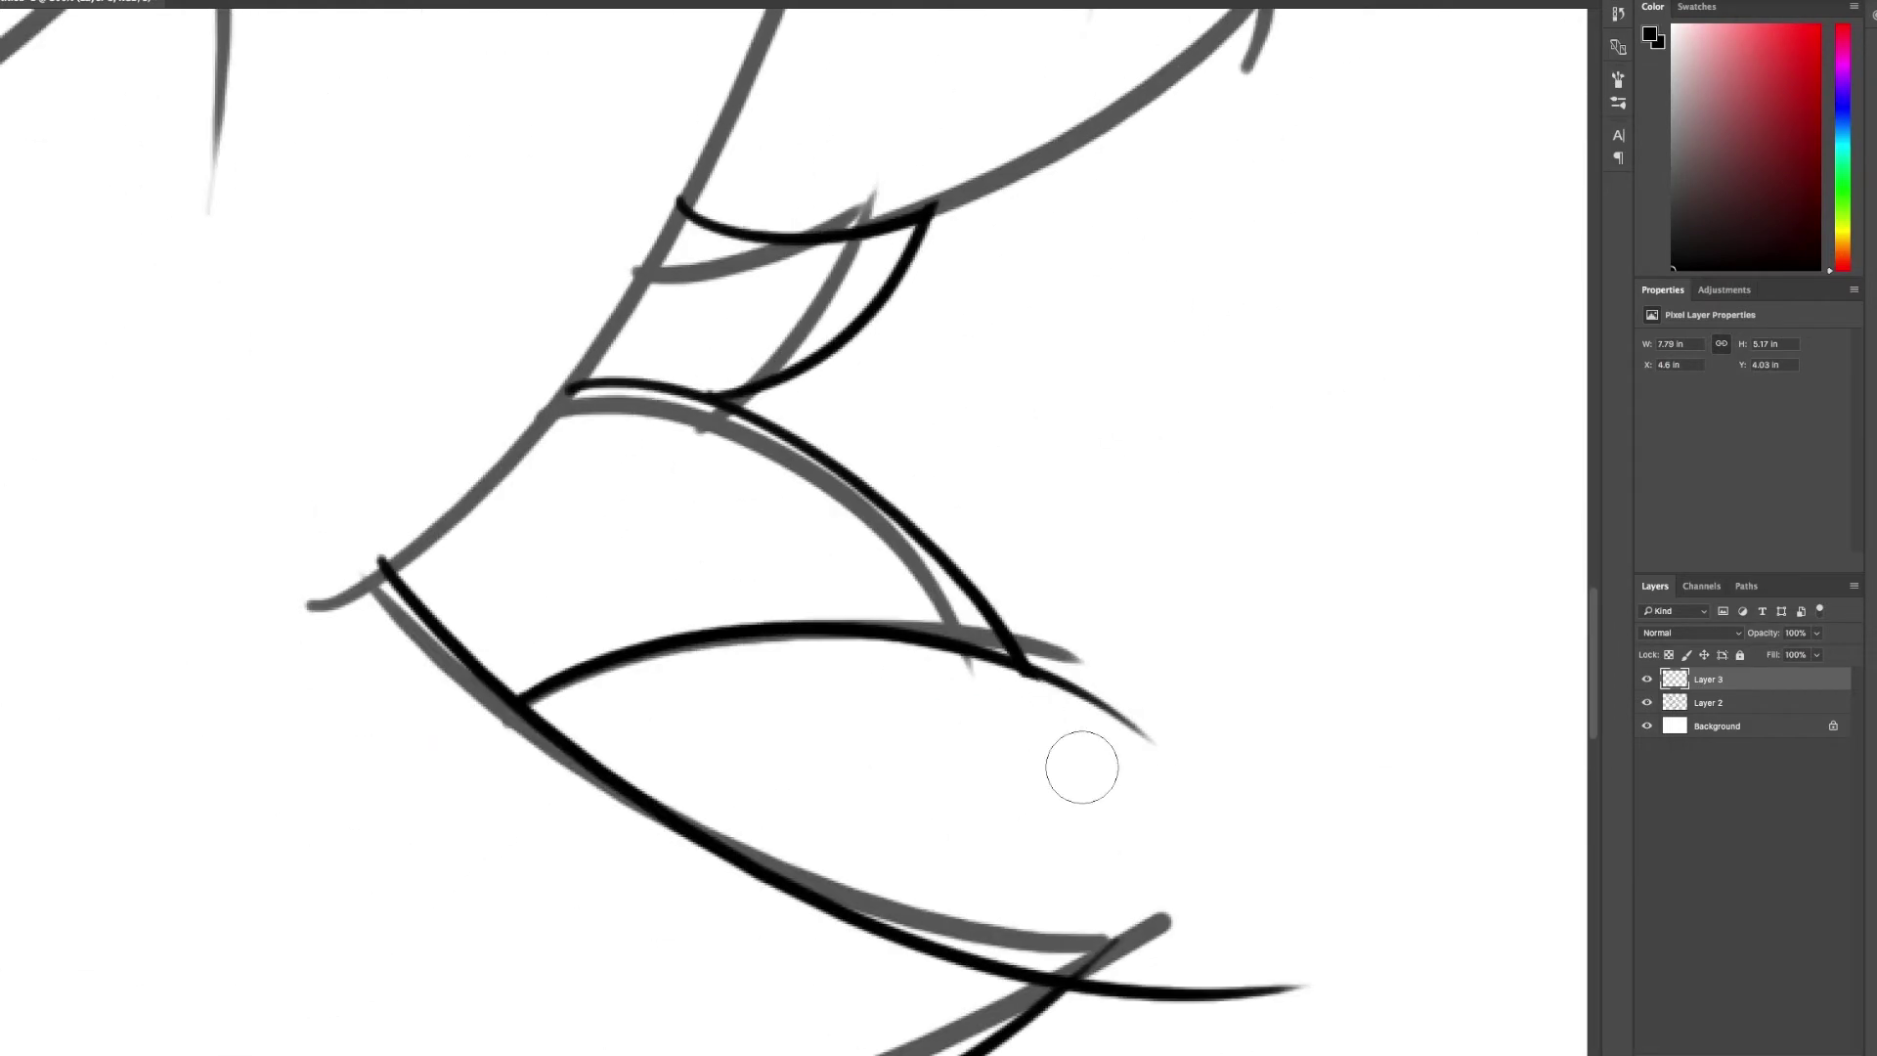
- Ink the larger, near side of the head plate, including the centre dip, the upper curve and the outer edges
scroll(1055, 687, "up", 2)
scroll(766, 461, "up", 3)
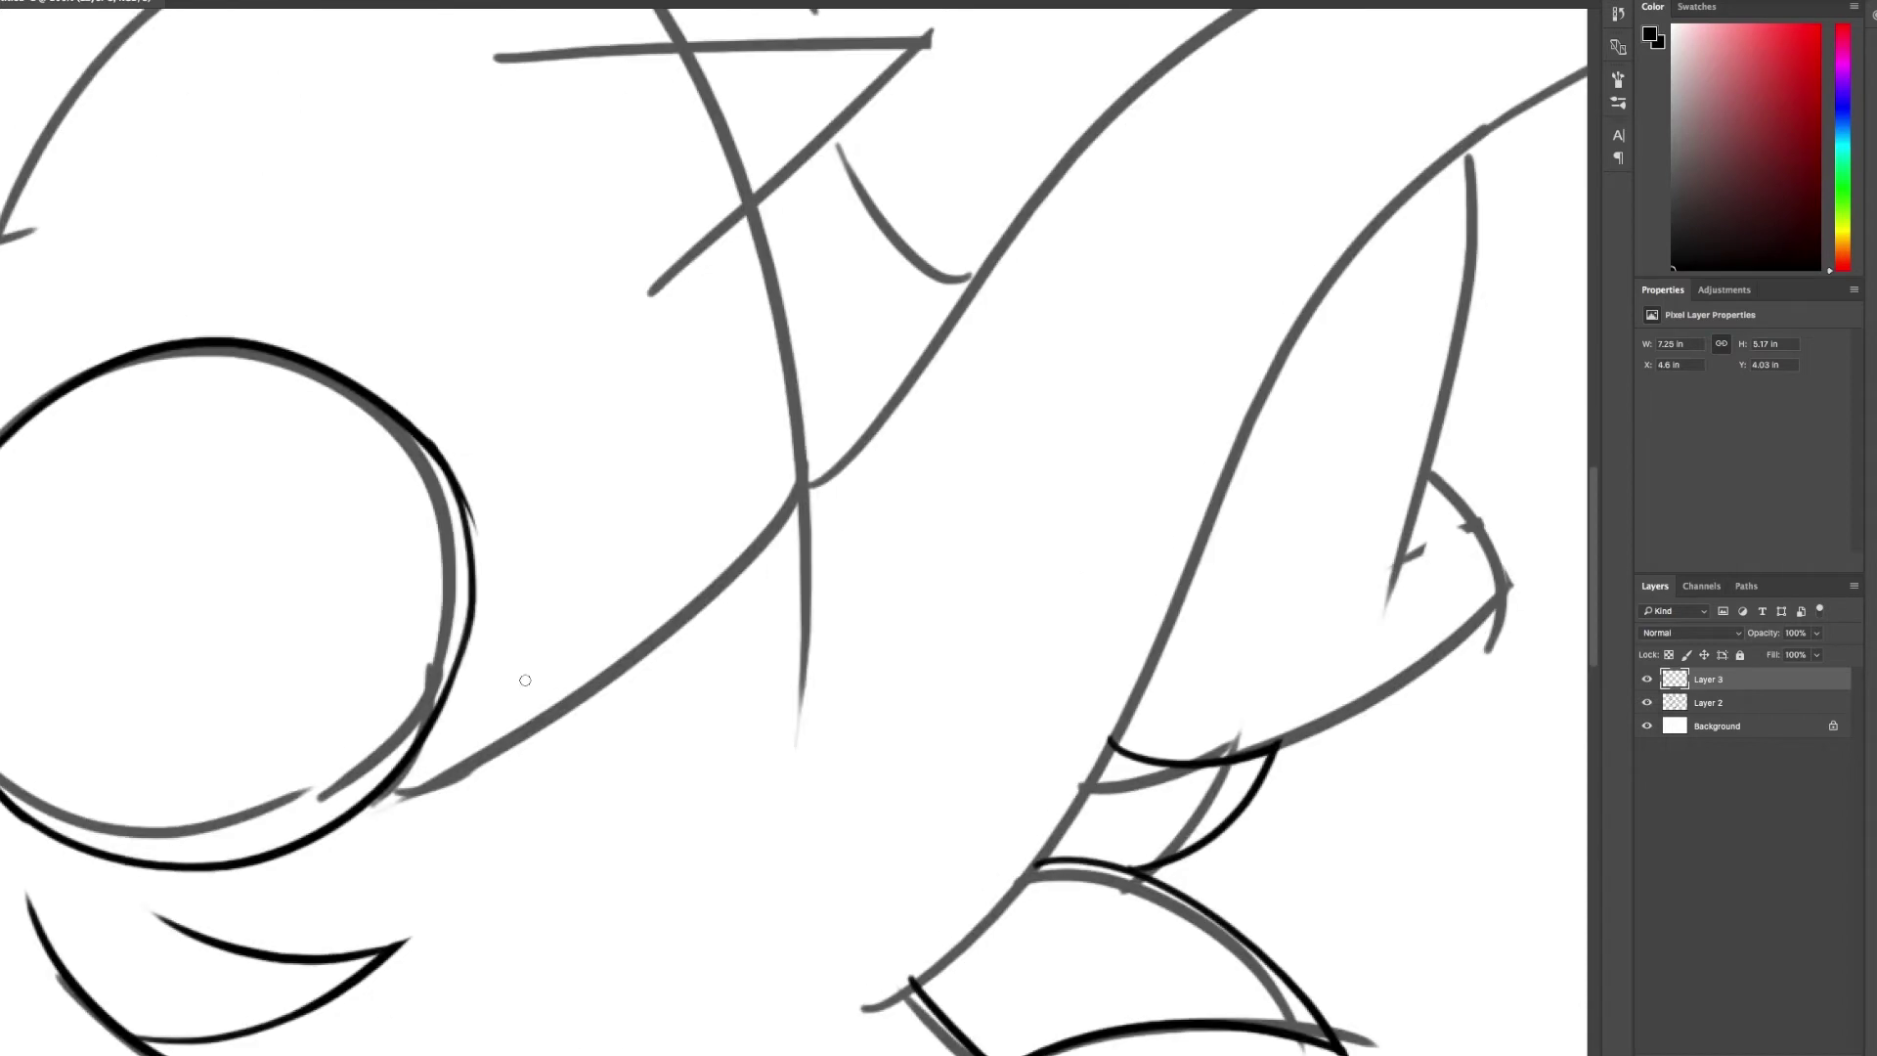
scroll(524, 671, "up", 3)
left_click_drag(598, 665, 1352, 216)
left_click_drag(340, 614, 673, 635)
left_click_drag(367, 653, 415, 666)
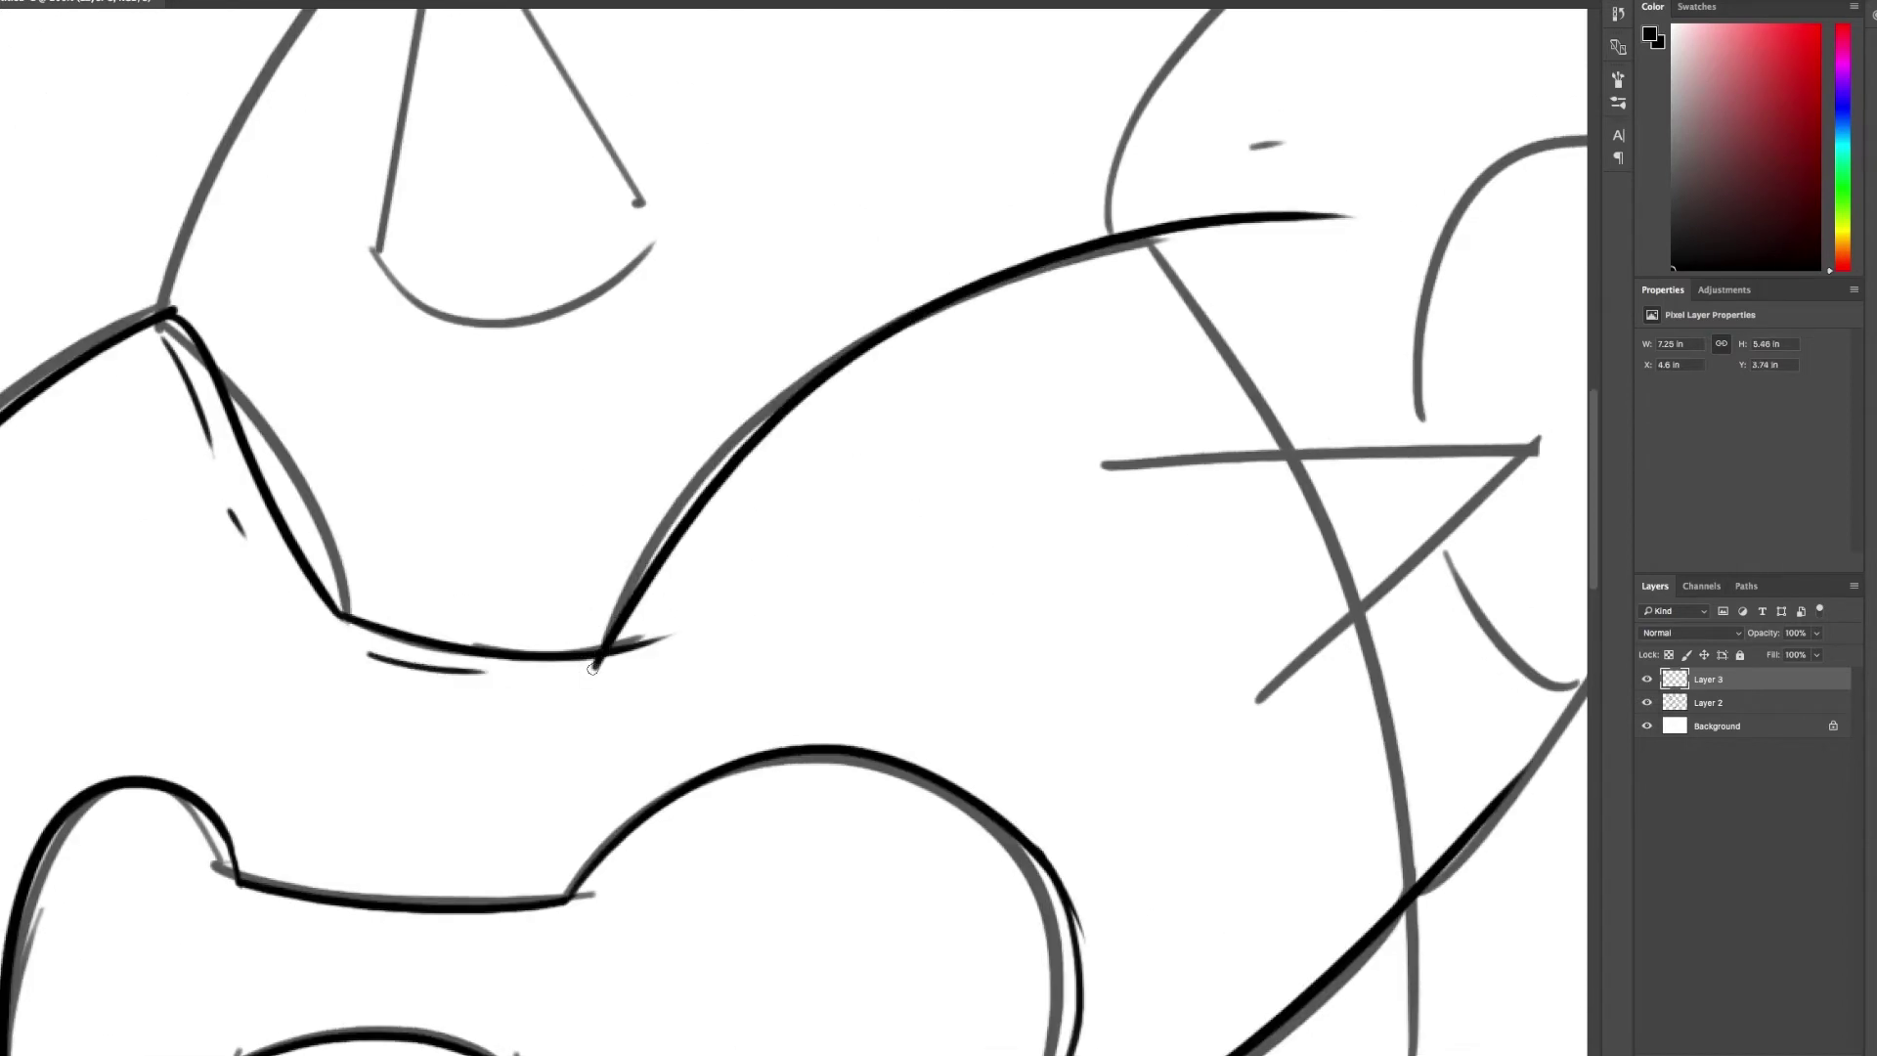
scroll(635, 673, "right", 4)
left_click_drag(690, 39, 1031, 929)
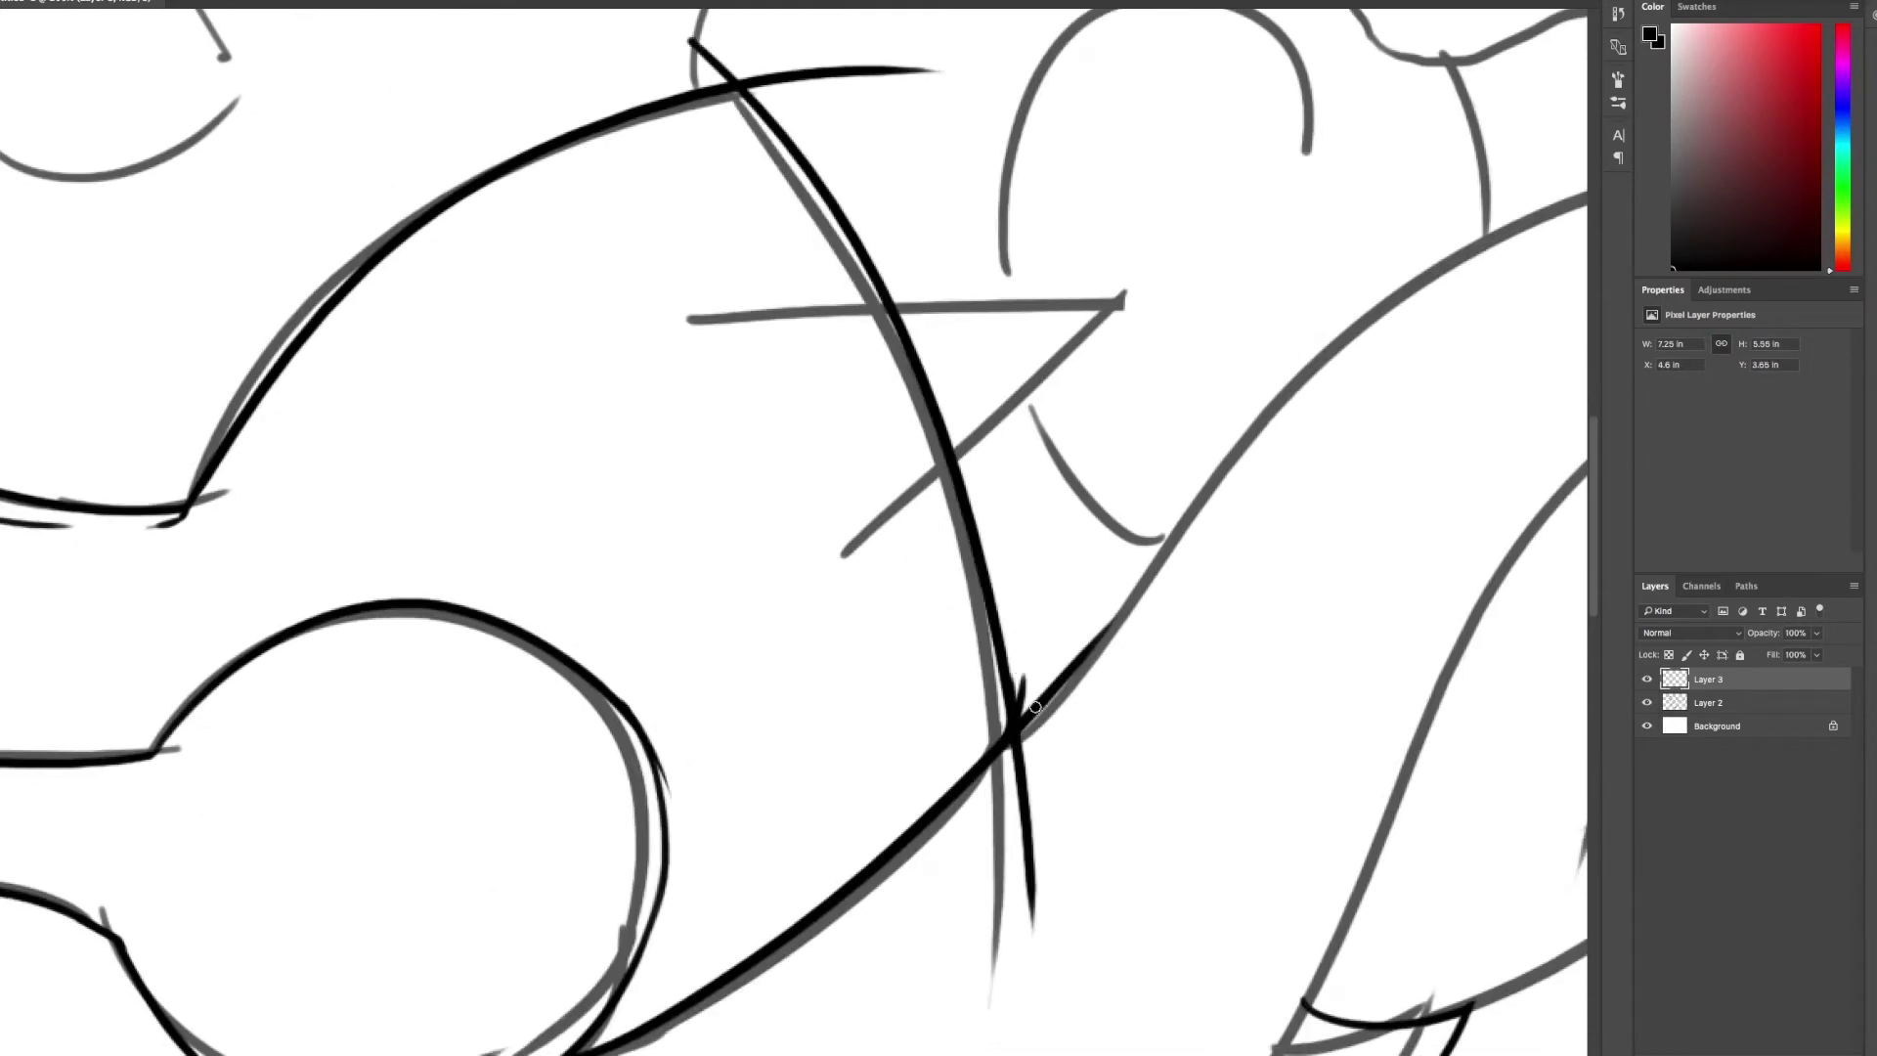
- Ink the pointed near horn and the small far-side spike on the head plate, trimming the overlapping line ends
scroll(1124, 540, "up", 3)
key("ctrl+z")
key("ctrl+z")
scroll(977, 492, "right", 4)
scroll(977, 492, "down", 3)
left_click_drag(444, 491, 1388, 523)
mouse_move(1212, 410)
left_mouse_down()
mouse_move(691, 879)
mouse_move(704, 914)
left_mouse_up()
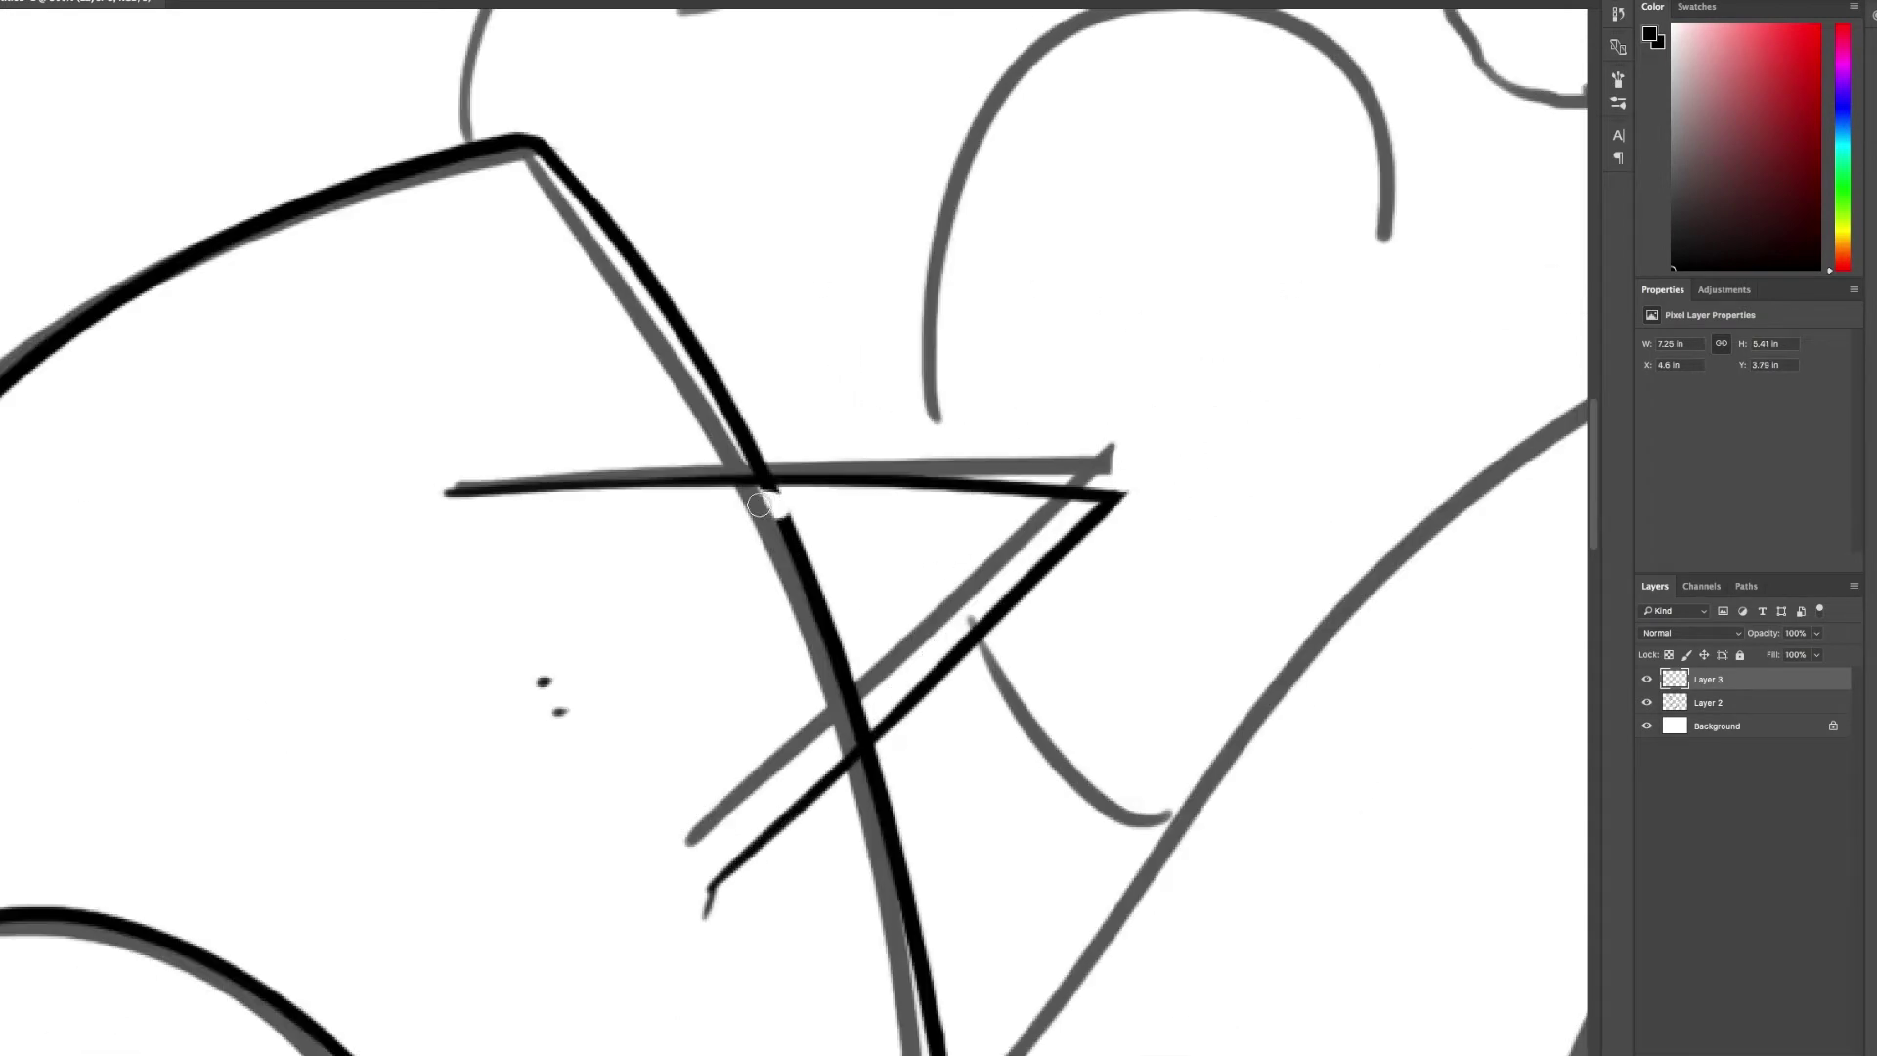
mouse_move(386, 441)
left_mouse_down()
mouse_move(942, 231)
mouse_move(724, 364)
left_mouse_up()
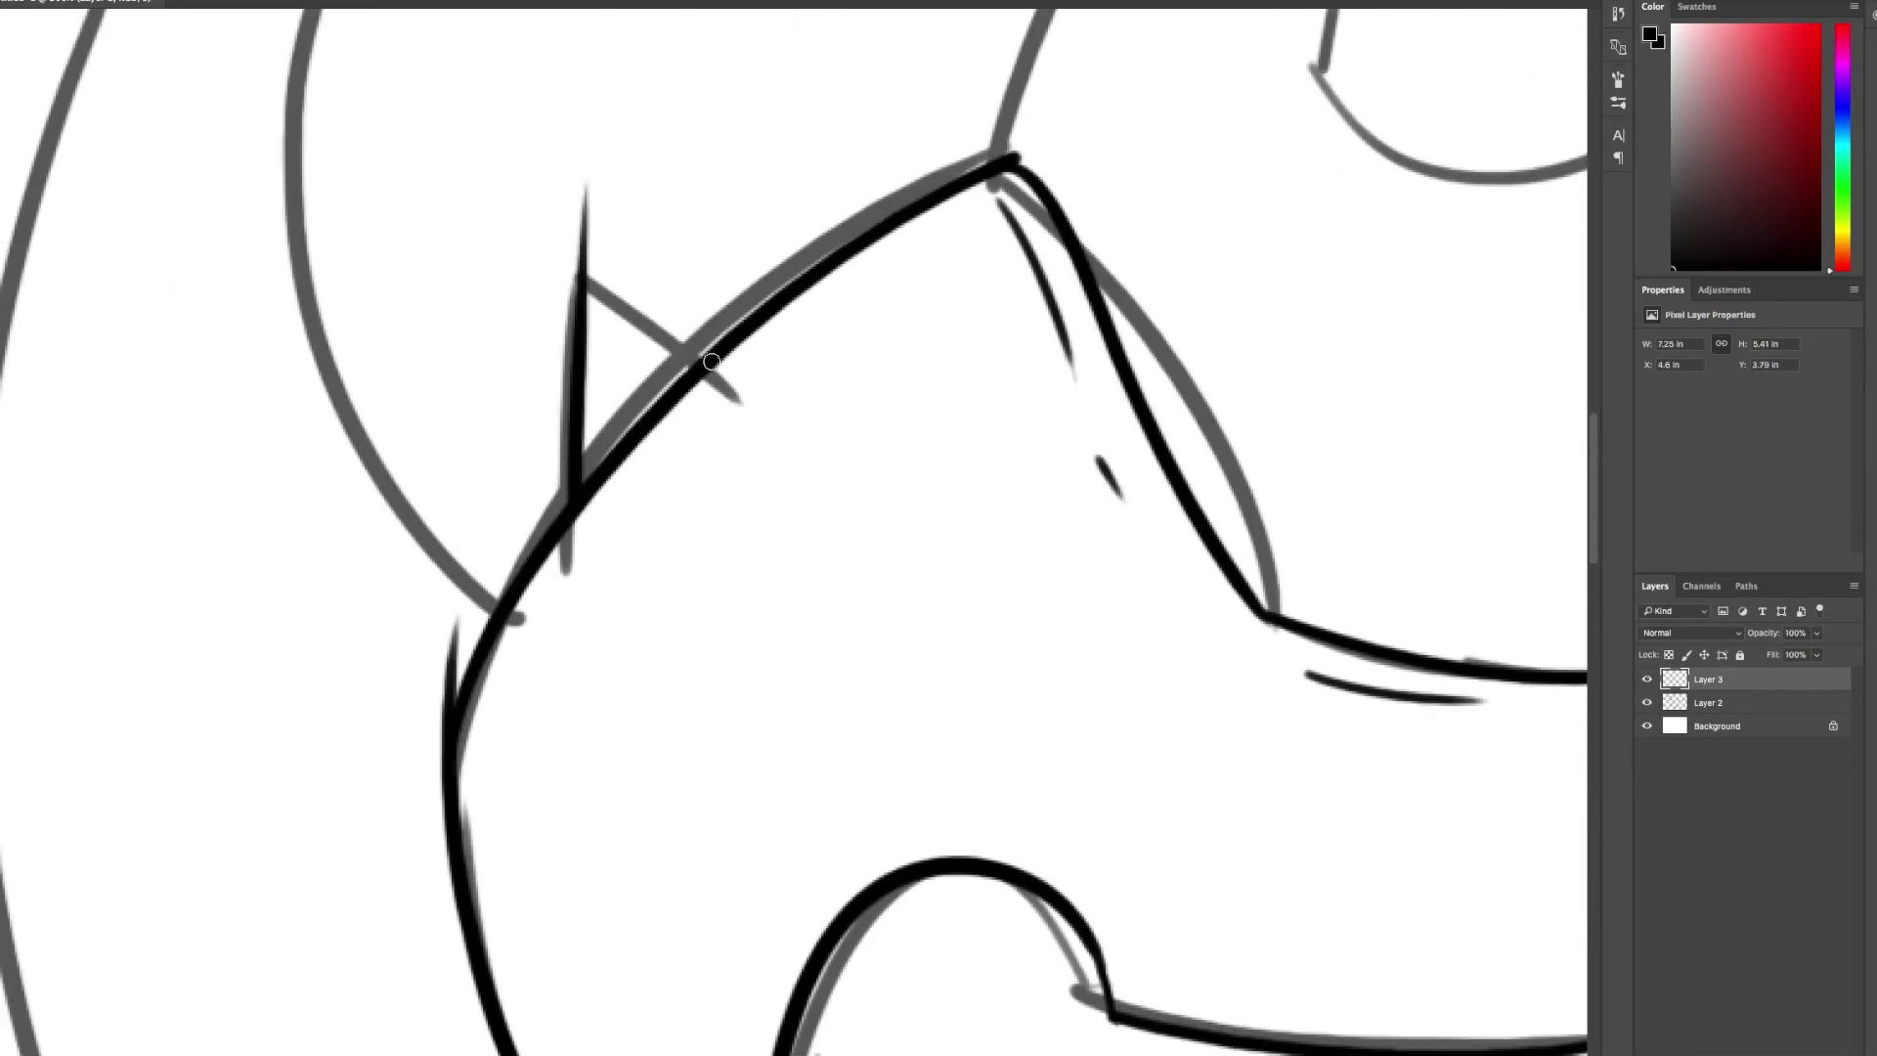
left_click_drag(590, 246, 410, 244)
- Ink the far raised tentacle with its leaf-shaped, pointed tip and clean up where the lines meet
left_click_drag(818, 758, 753, 122)
left_click_drag(580, 225, 814, 663)
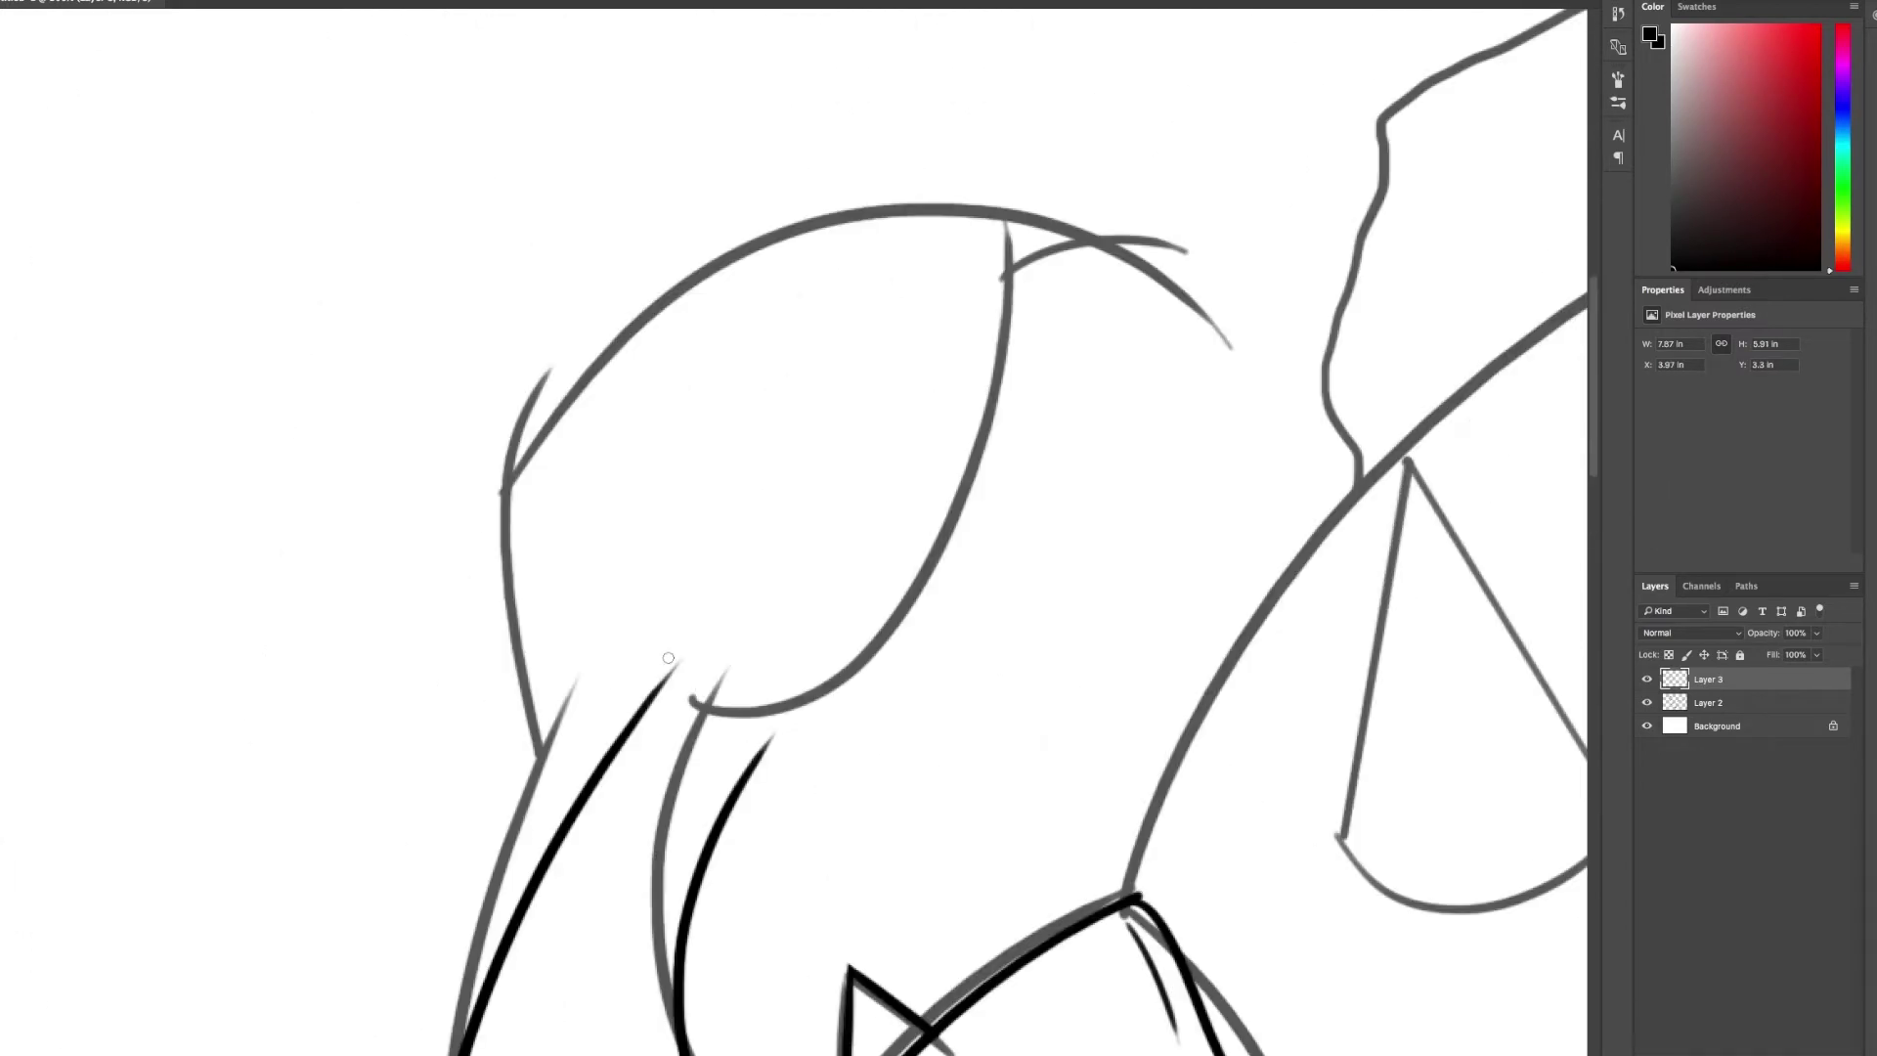
mouse_move(601, 391)
left_mouse_down()
mouse_move(1183, 249)
mouse_move(812, 545)
left_mouse_up()
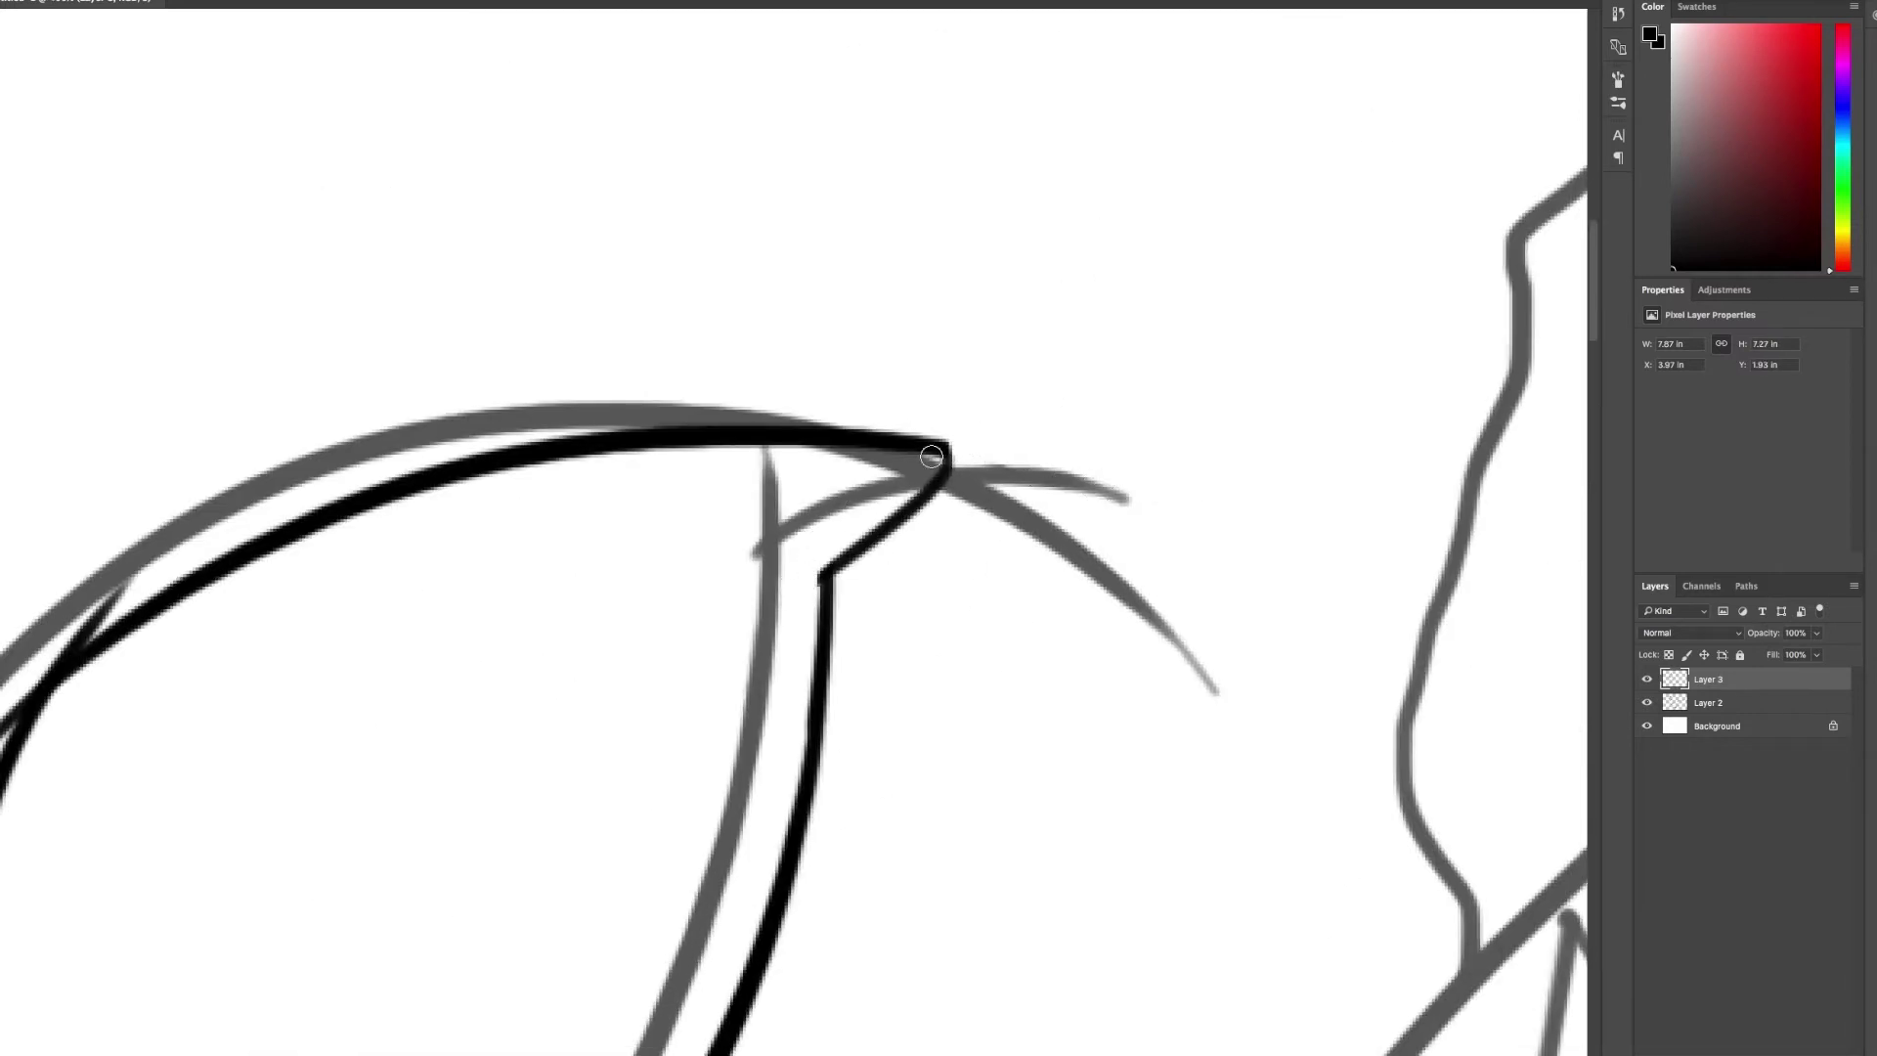
scroll(919, 487, "down", 4)
scroll(1332, 436, "left", 2)
scroll(804, 443, "down", 10)
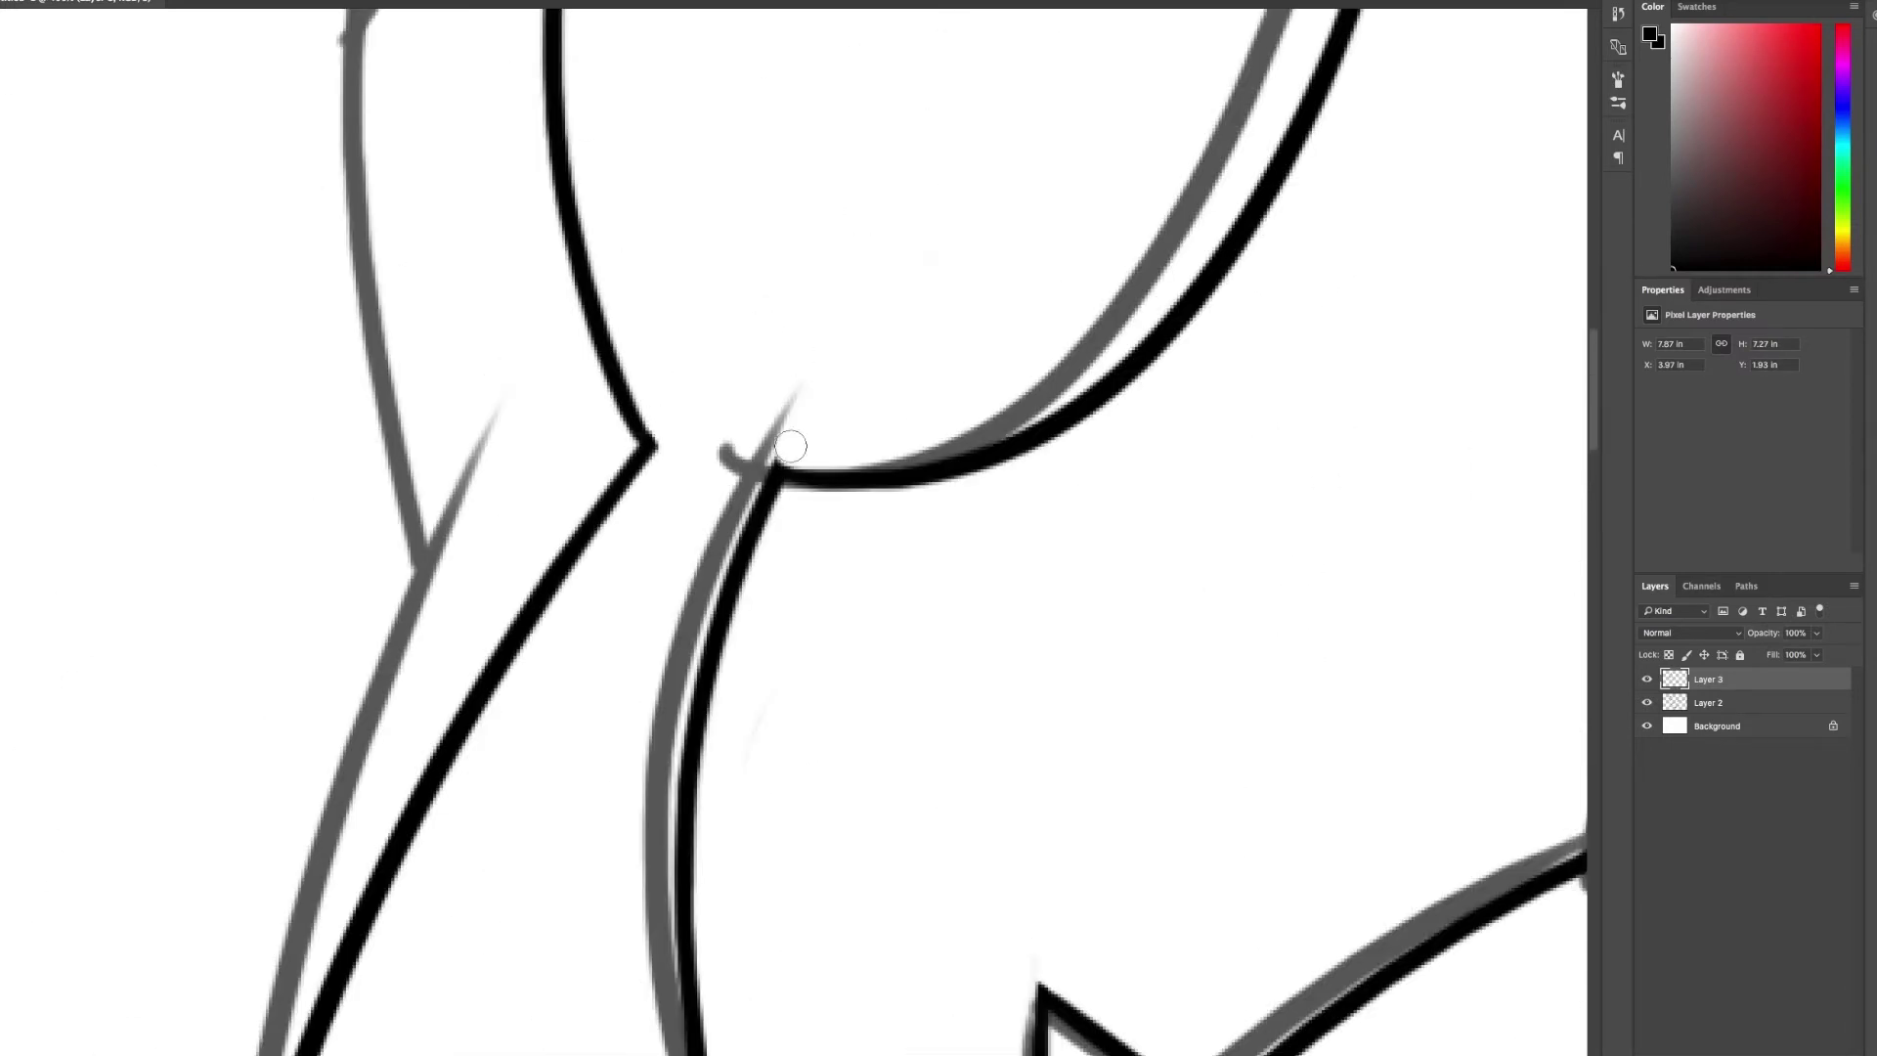
- Ink the upper and lower edges of the near raised tentacle and tidy the lines around its base
scroll(803, 443, "down", 5)
scroll(880, 488, "down", 4)
scroll(879, 440, "up", 4)
left_click_drag(782, 572, 1261, 298)
left_click_drag(826, 840, 1388, 303)
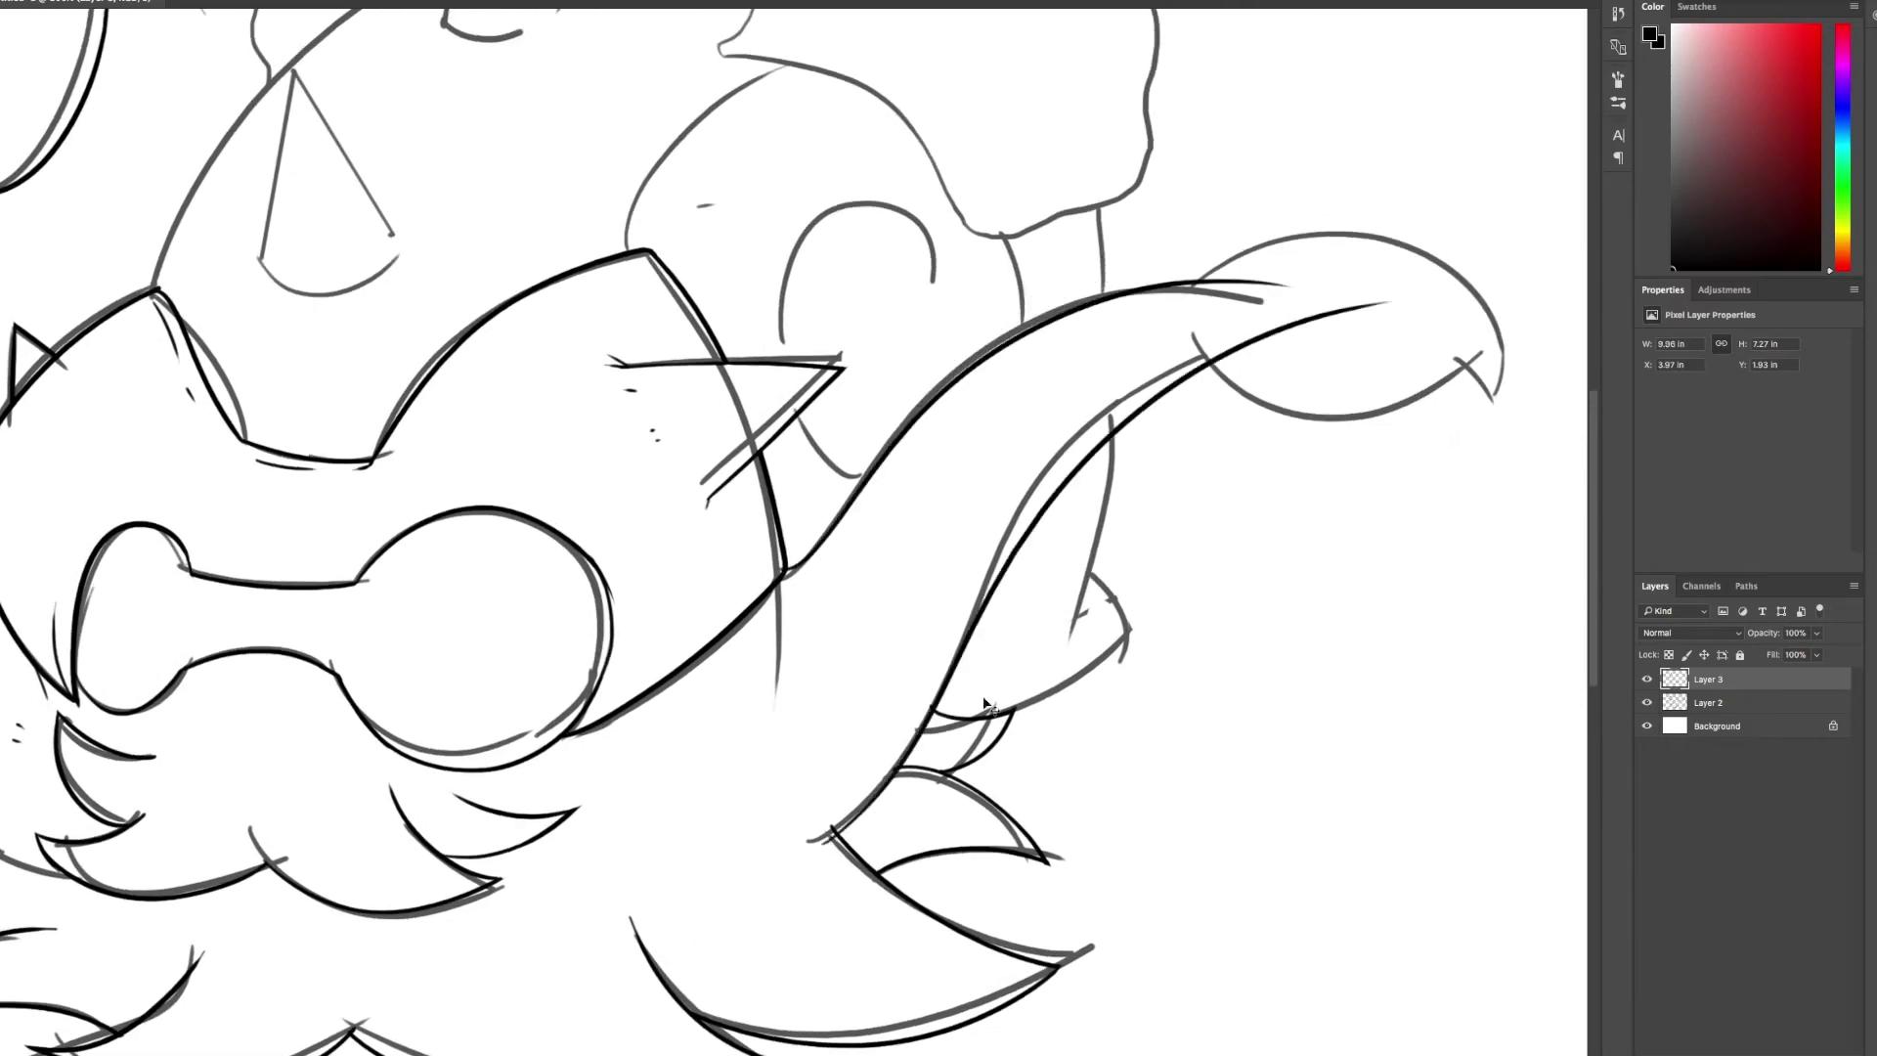
scroll(1041, 592, "up", 3)
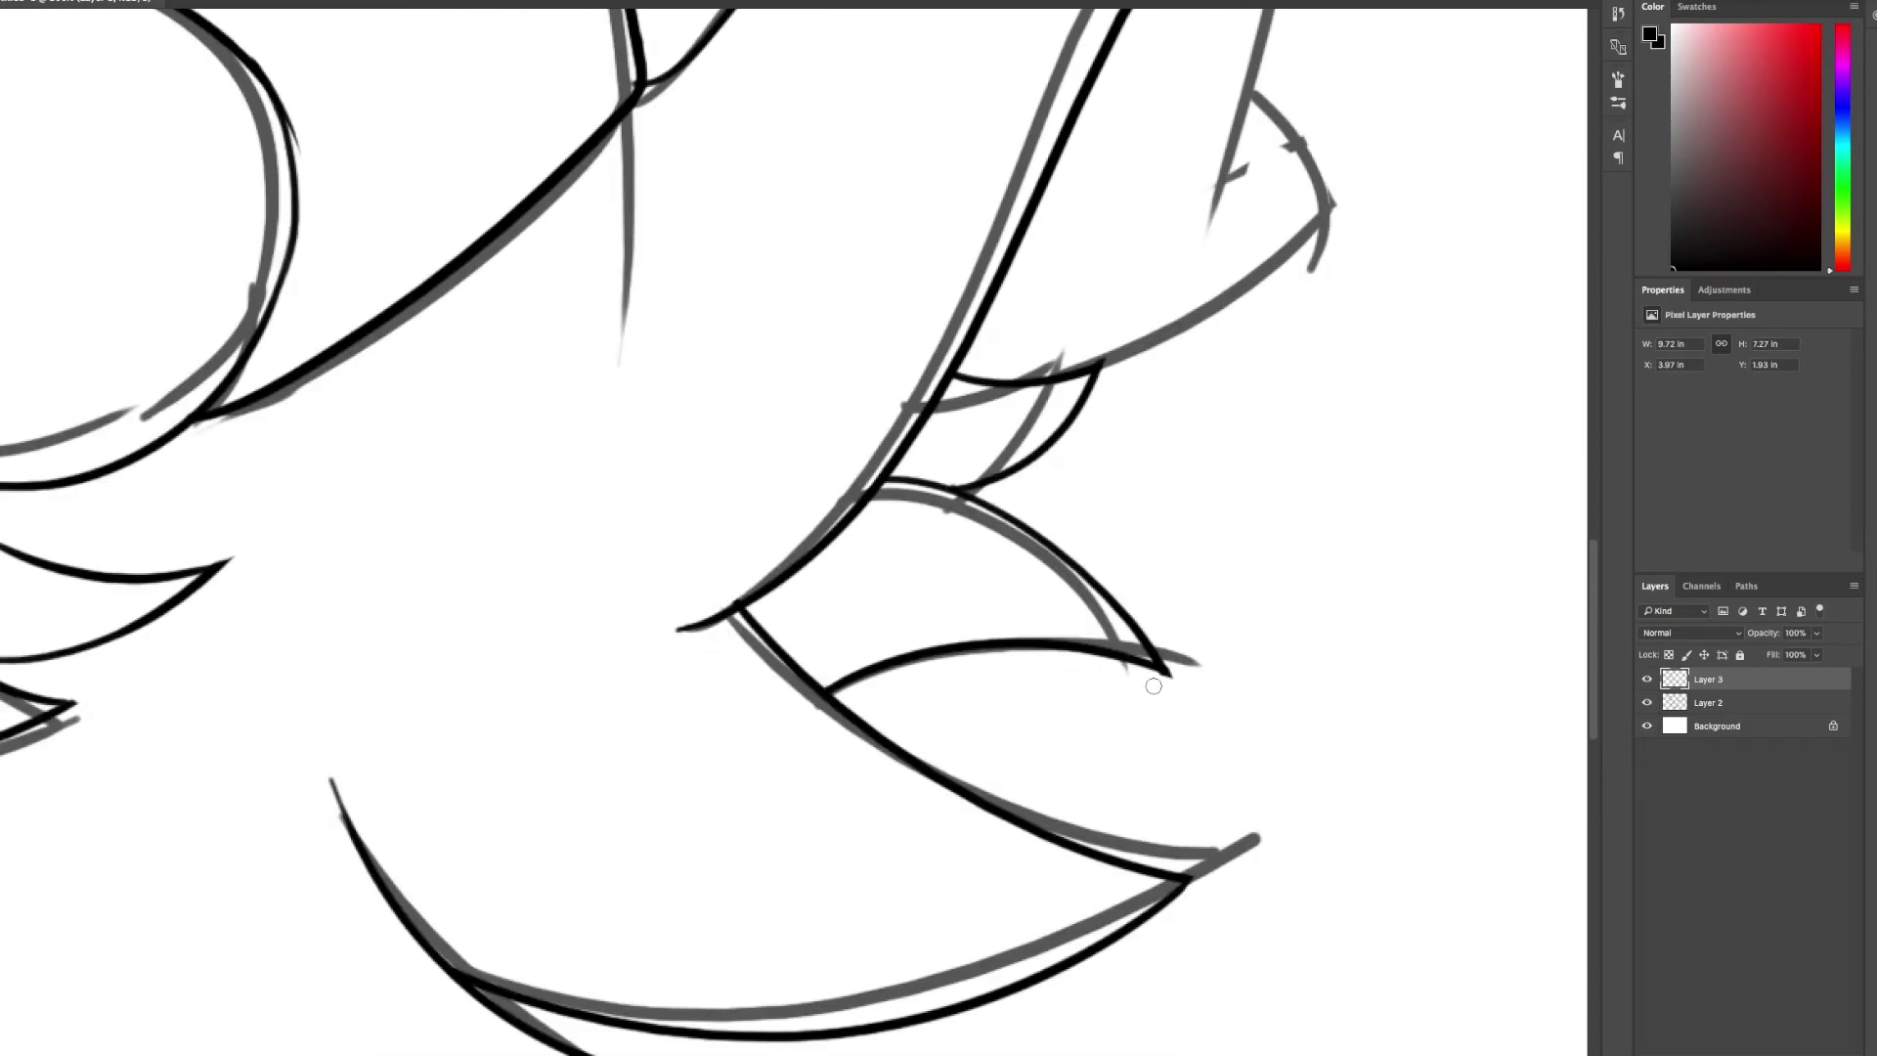
- Ink the leaf-shaped tip of the near raised tentacle with a small hooked end, trimming the overshooting lines
scroll(1163, 711, "up", 5)
mouse_move(742, 546)
left_mouse_down()
mouse_move(1412, 616)
mouse_move(1394, 590)
left_mouse_up()
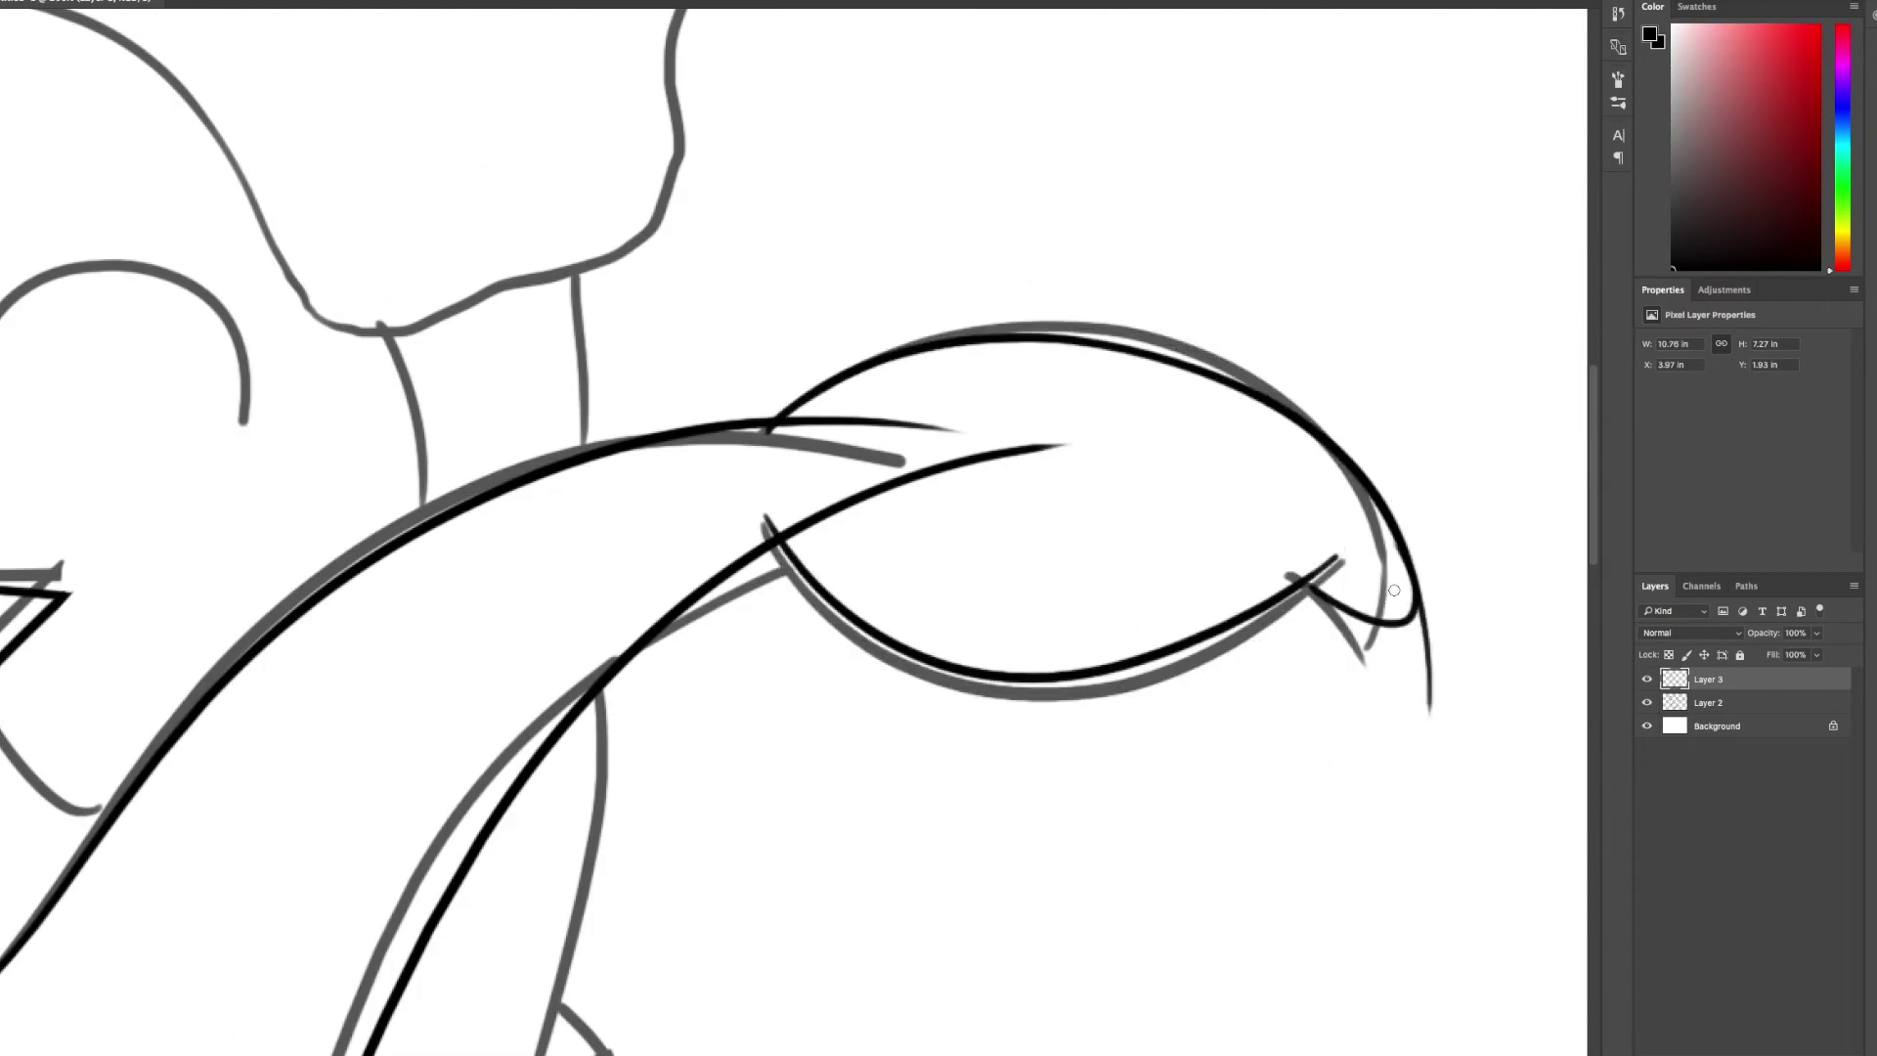
key("ctrl+plus")
scroll(1168, 418, "right", 6)
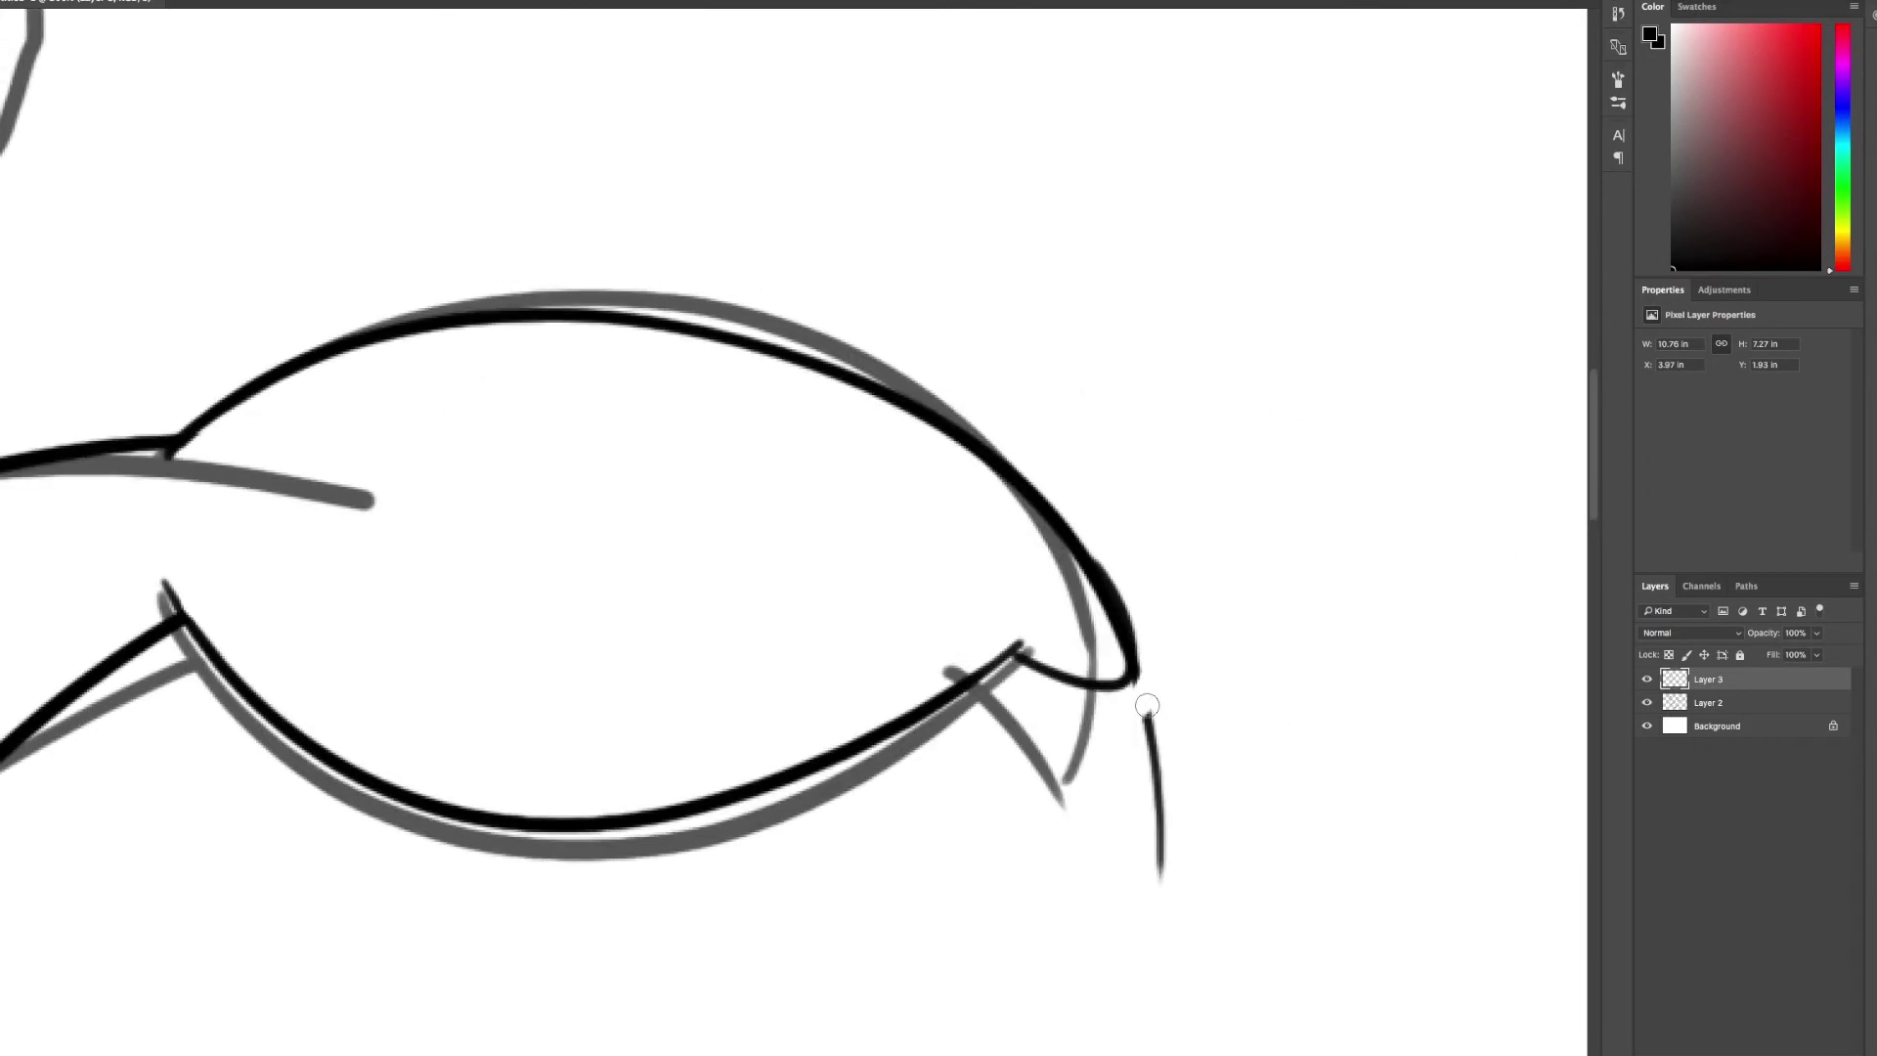
mouse_move(1143, 696)
left_mouse_down()
mouse_move(851, 206)
mouse_move(791, 338)
left_mouse_up()
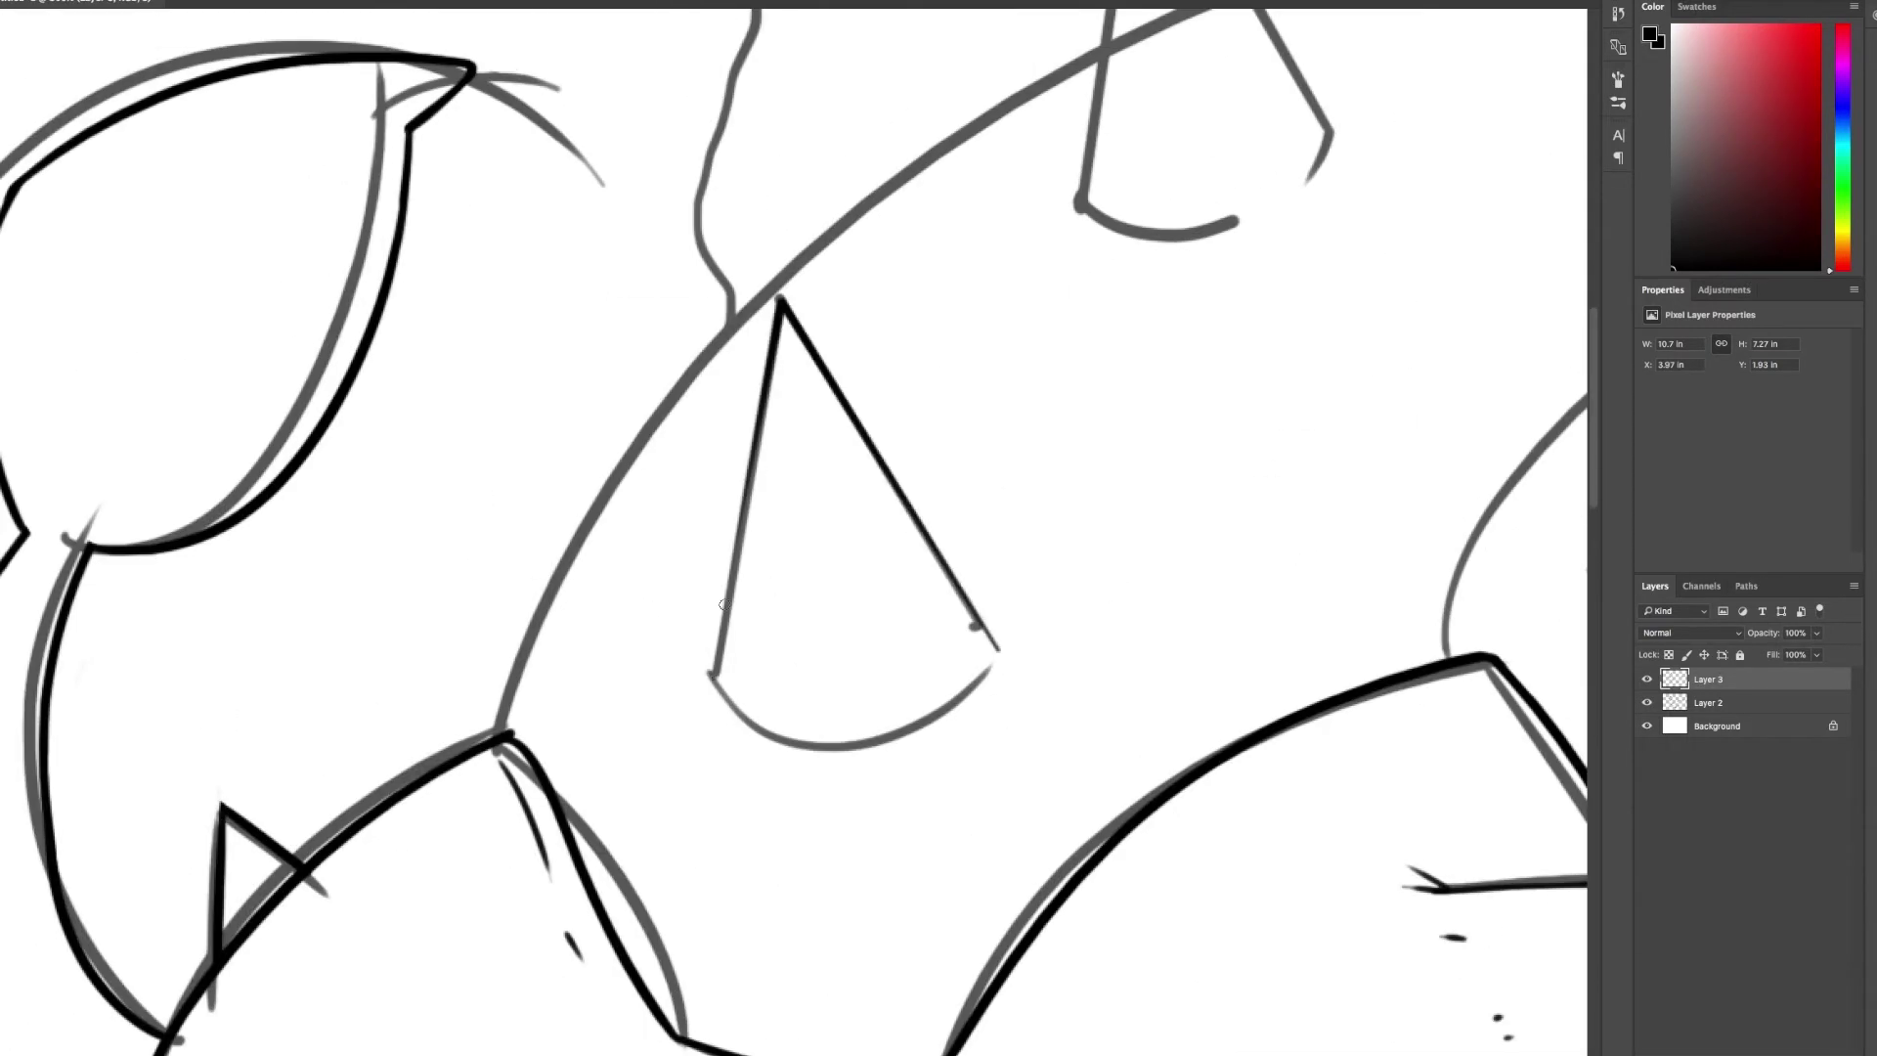
- Ink the two cone-shaped spikes on the front of the shell, including their rounded bases and small texture marks
left_click_drag(989, 641, 906, 494)
key("ctrl+plus")
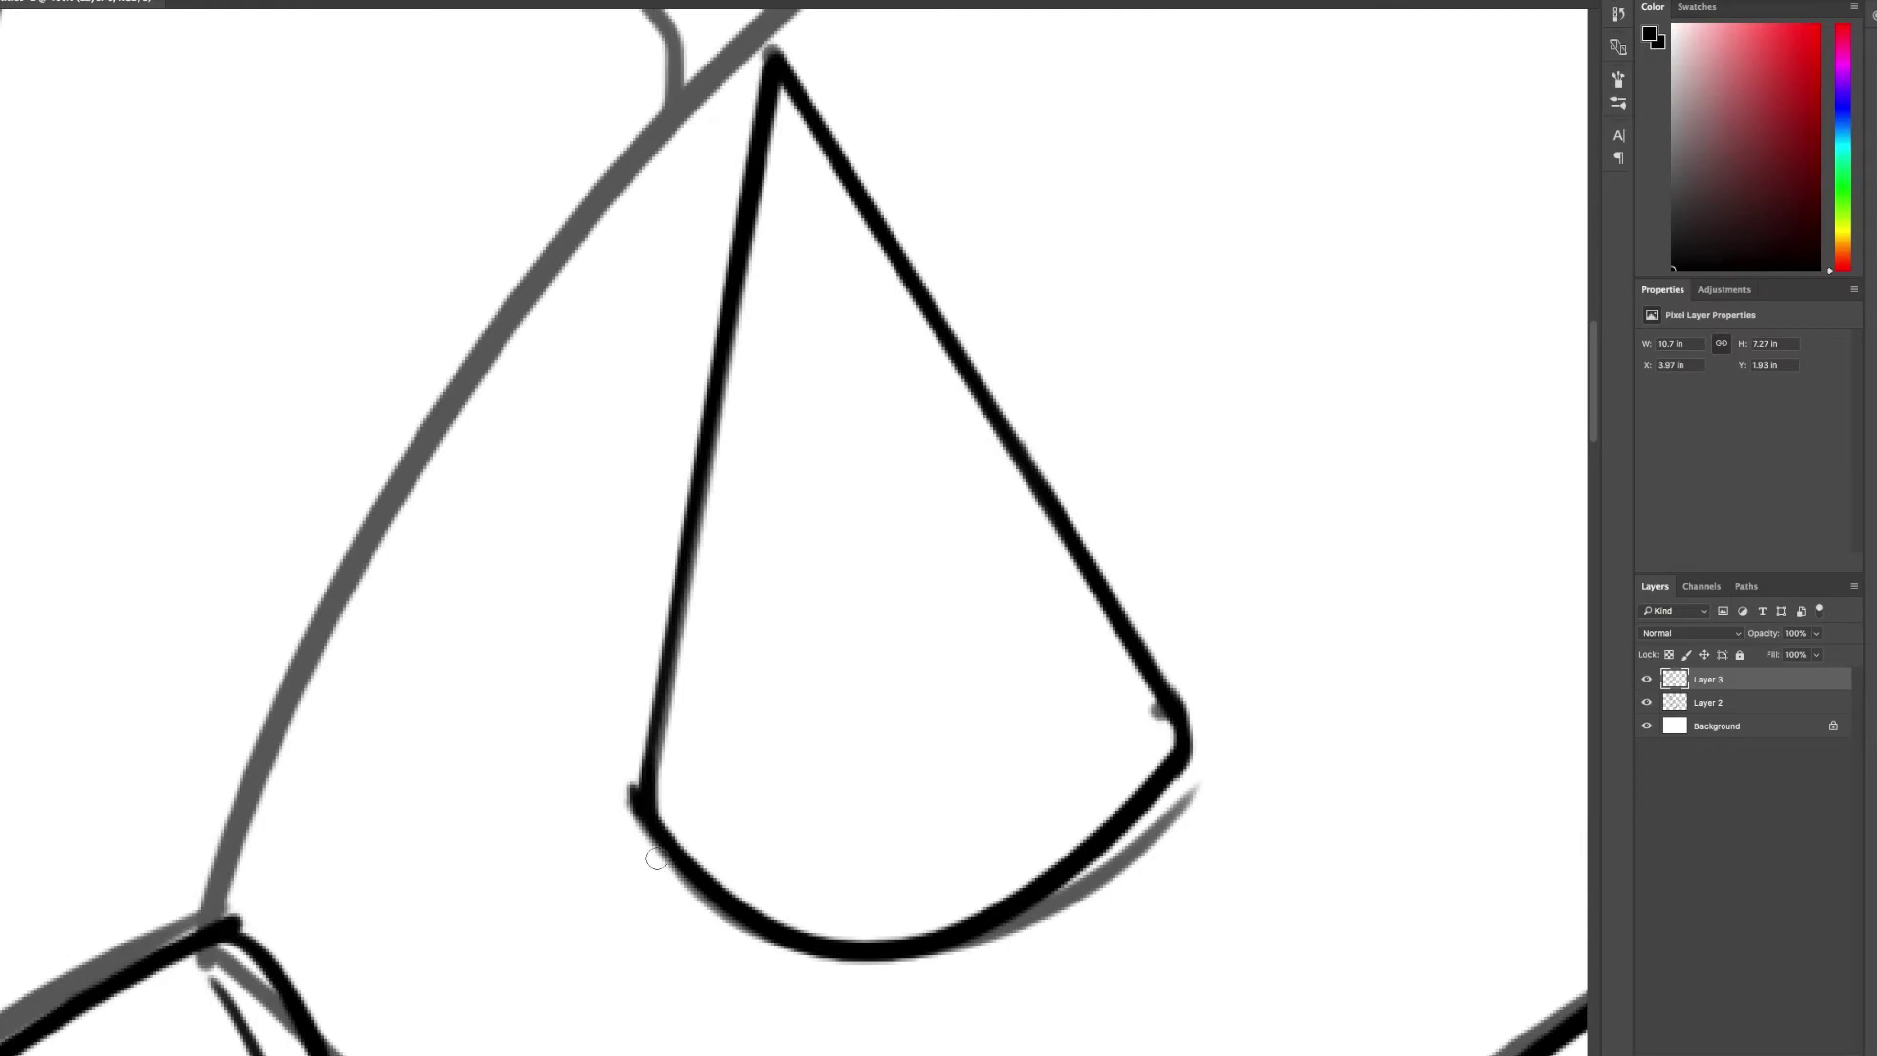
left_click_drag(765, 594, 978, 294)
left_click_drag(826, 39, 1207, 664)
mouse_move(821, 39)
left_mouse_down()
mouse_move(696, 821)
mouse_move(1280, 562)
left_mouse_up()
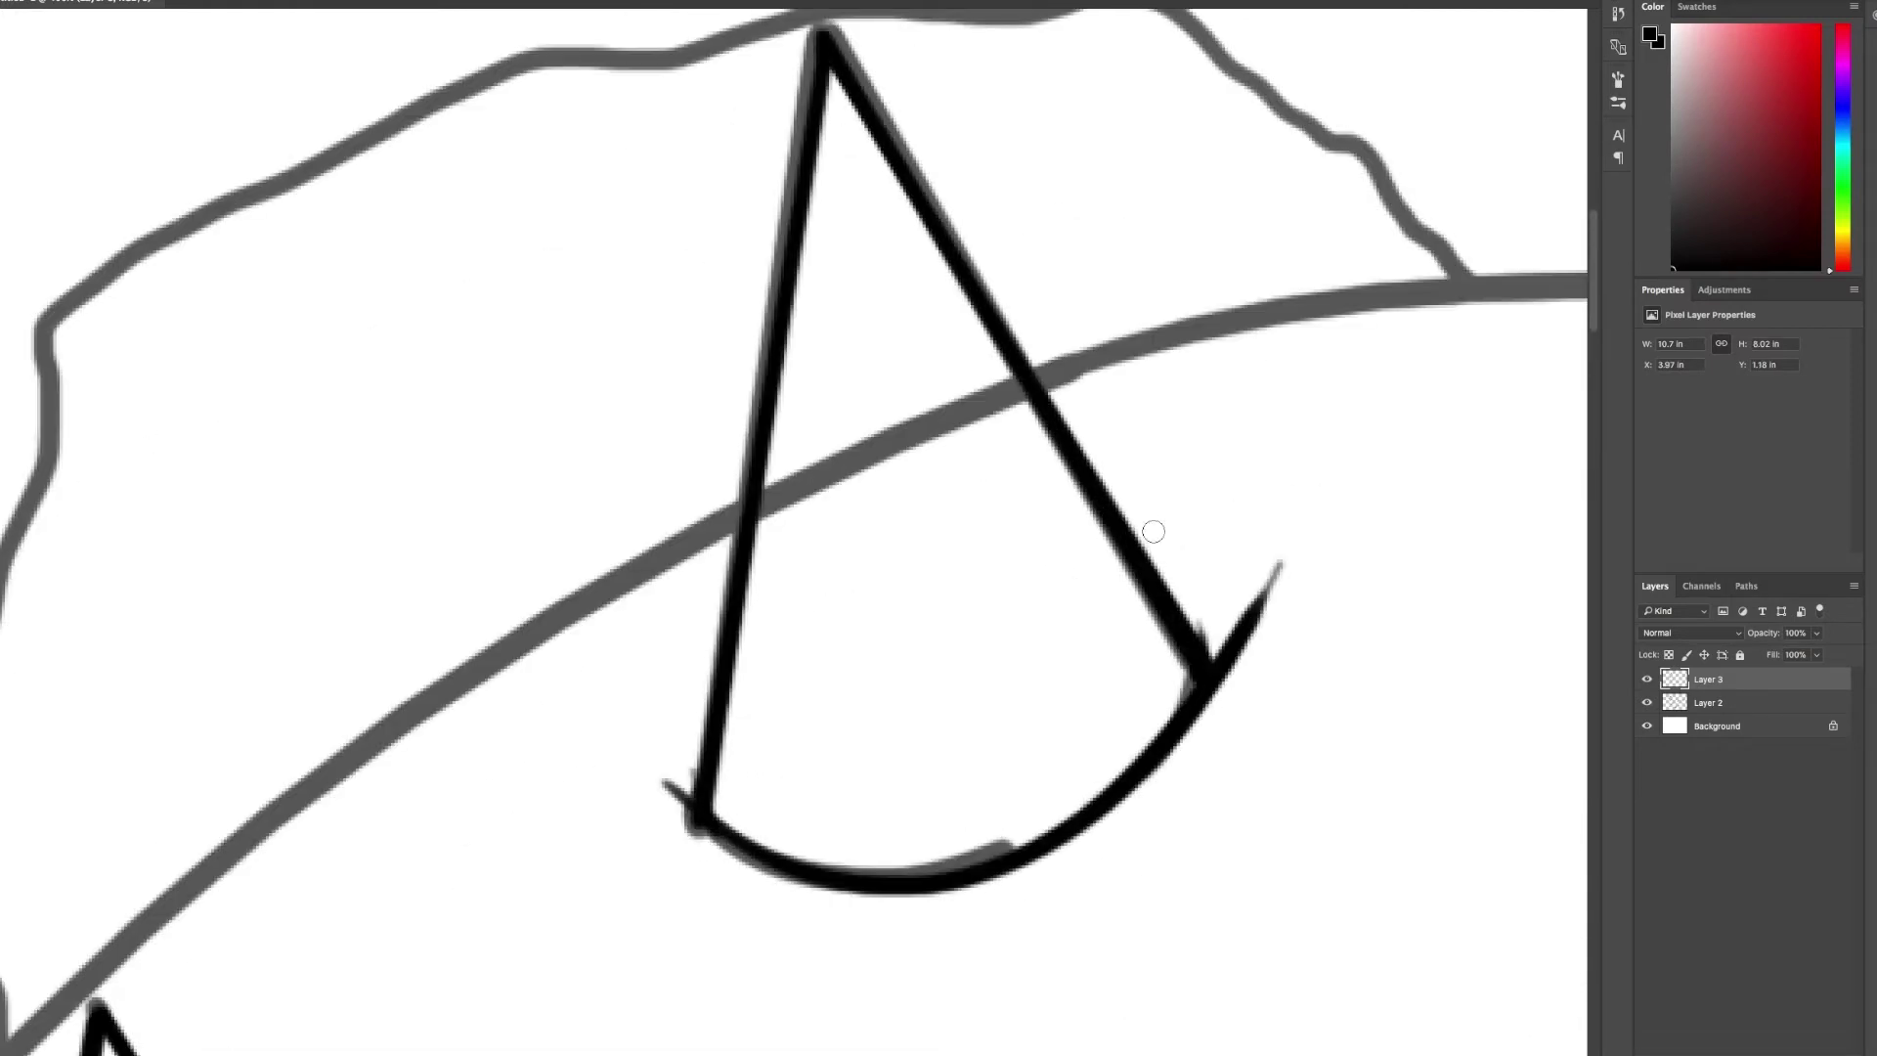
key("ctrl+z")
left_click_drag(1024, 445, 1023, 528)
- Ink the jagged outline of the ragged growth on the near side of the shell
scroll(1023, 528, "up", 3)
scroll(1023, 528, "down", 3)
key("ctrl+minus")
scroll(734, 461, "down", 5)
scroll(733, 461, "up", 2)
mouse_move(939, 919)
left_mouse_down()
mouse_move(477, 583)
mouse_move(1068, 329)
mouse_move(1176, 911)
mouse_move(918, 880)
left_mouse_up()
key("ctrl+z")
mouse_move(763, 328)
left_mouse_down()
mouse_move(1131, 968)
mouse_move(927, 944)
left_mouse_up()
scroll(927, 943, "up", 5)
key("ctrl+minus")
- Create a new layer and ink the shell's outline behind the near tentacle, erasing the parts that cross the tentacle
key("ctrl+shift+alt+n")
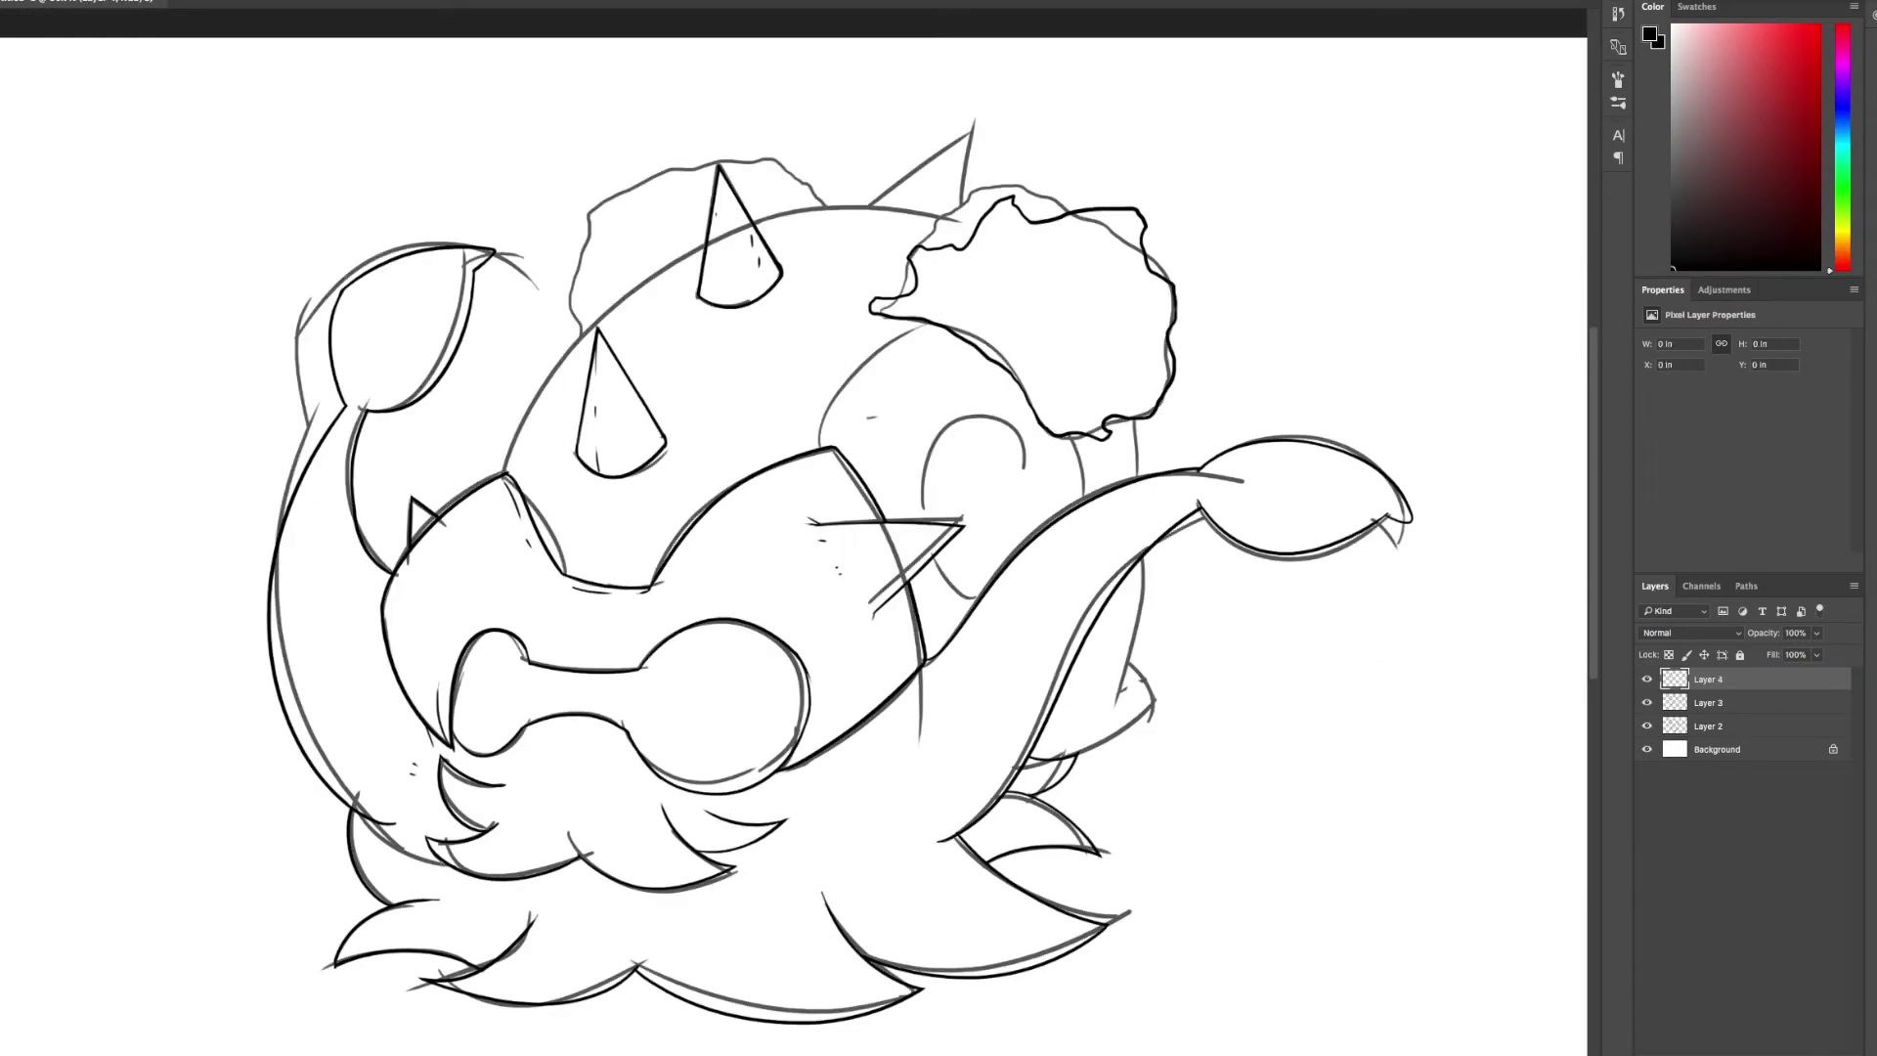
scroll(784, 572, "up", 5)
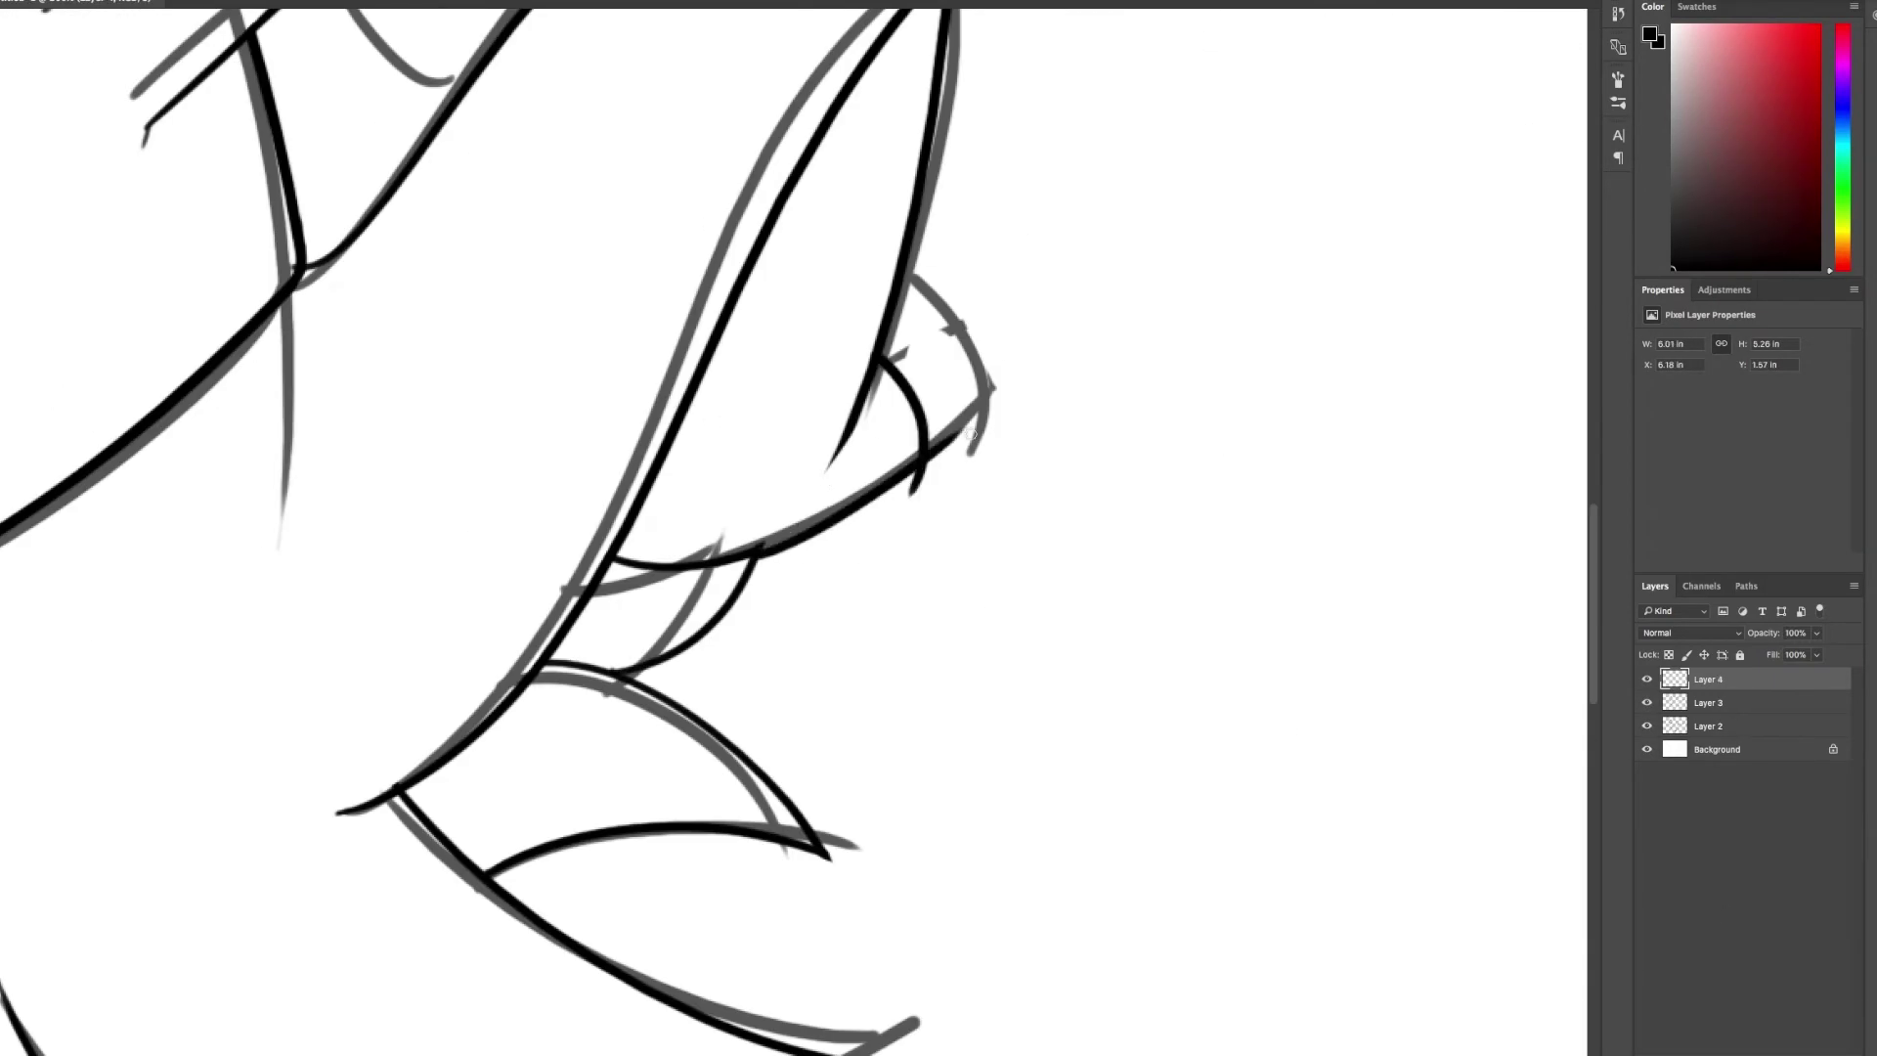
scroll(844, 270, "up", 2)
scroll(650, 355, "up", 10)
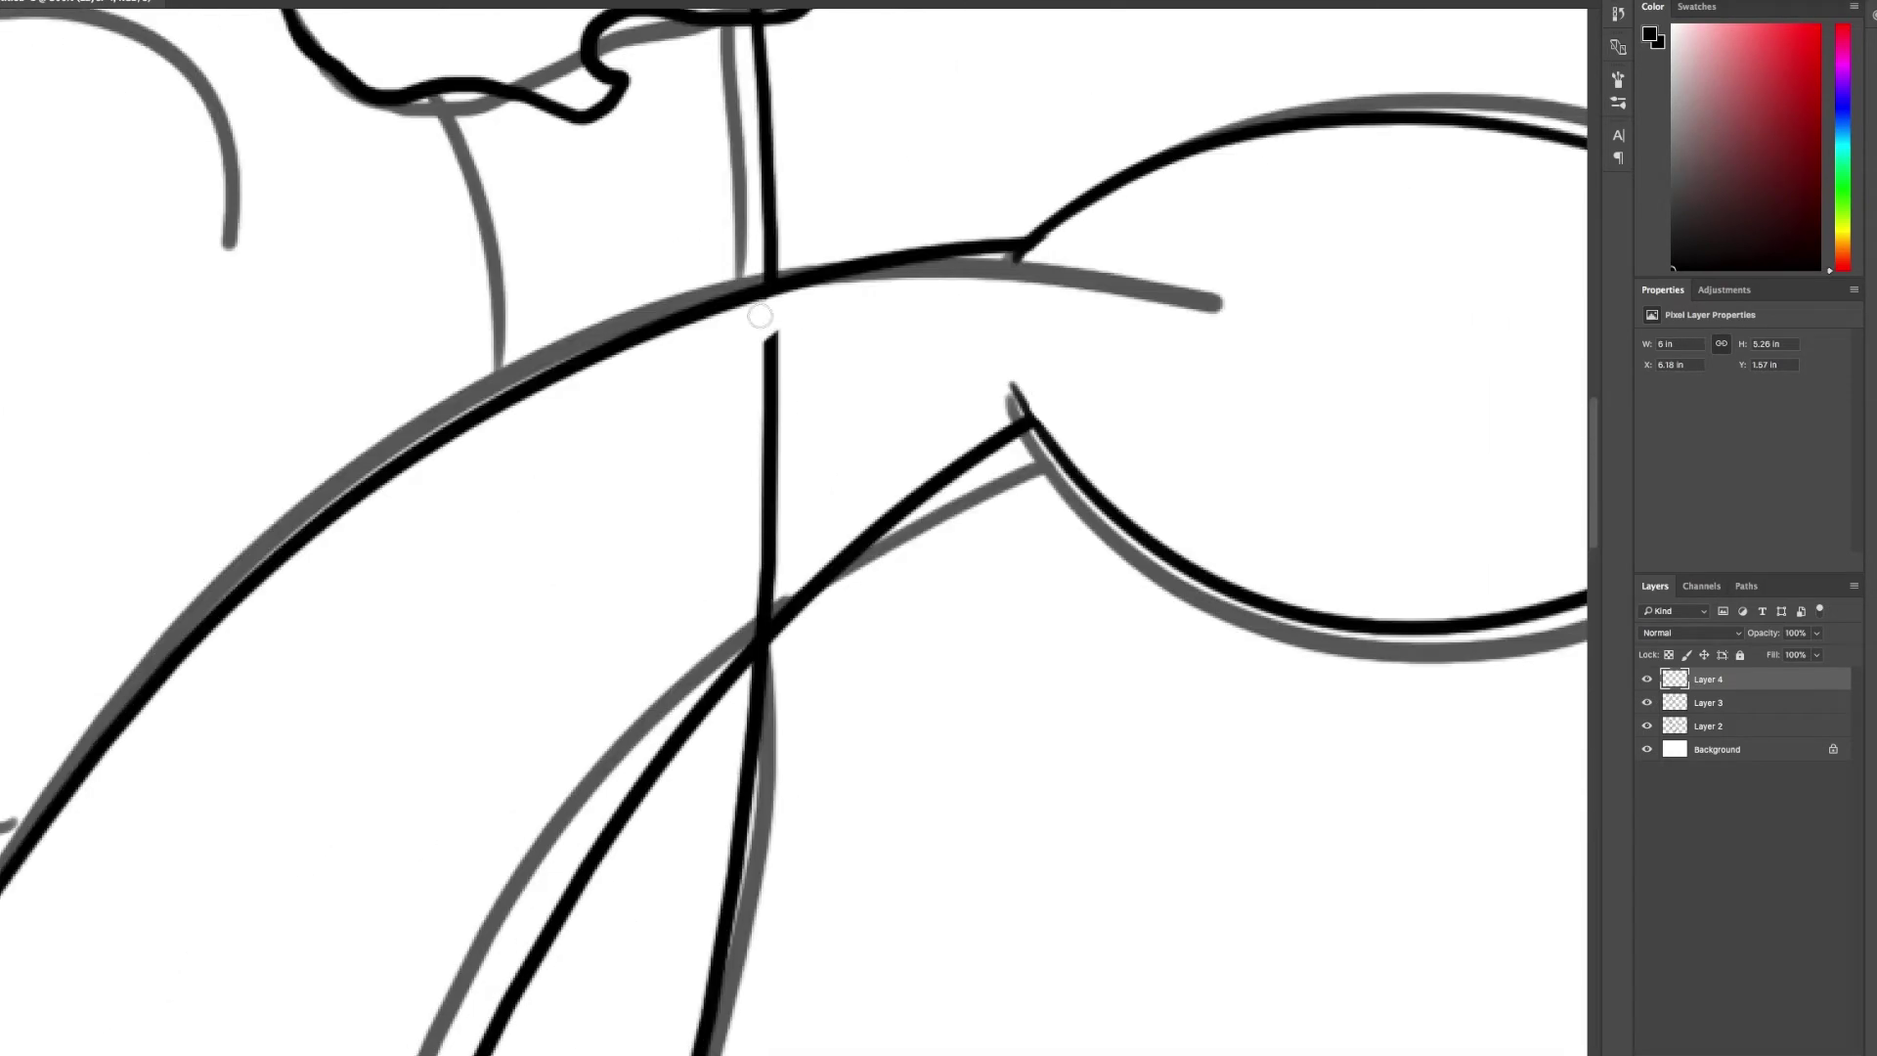
scroll(506, 540, "down", 3)
scroll(929, 536, "up", 5)
- Ink the remaining shell parts: the far ragged growth, the rear triangular spike with texture marks and the inner coil
mouse_move(390, 817)
left_mouse_down()
mouse_move(367, 489)
mouse_move(1466, 230)
left_mouse_up()
scroll(1193, 209, "up", 3)
left_click_drag(1064, 15, 1047, 531)
key("ctrl+z")
scroll(1048, 530, "up", 3)
left_click_drag(1011, 674, 1029, 253)
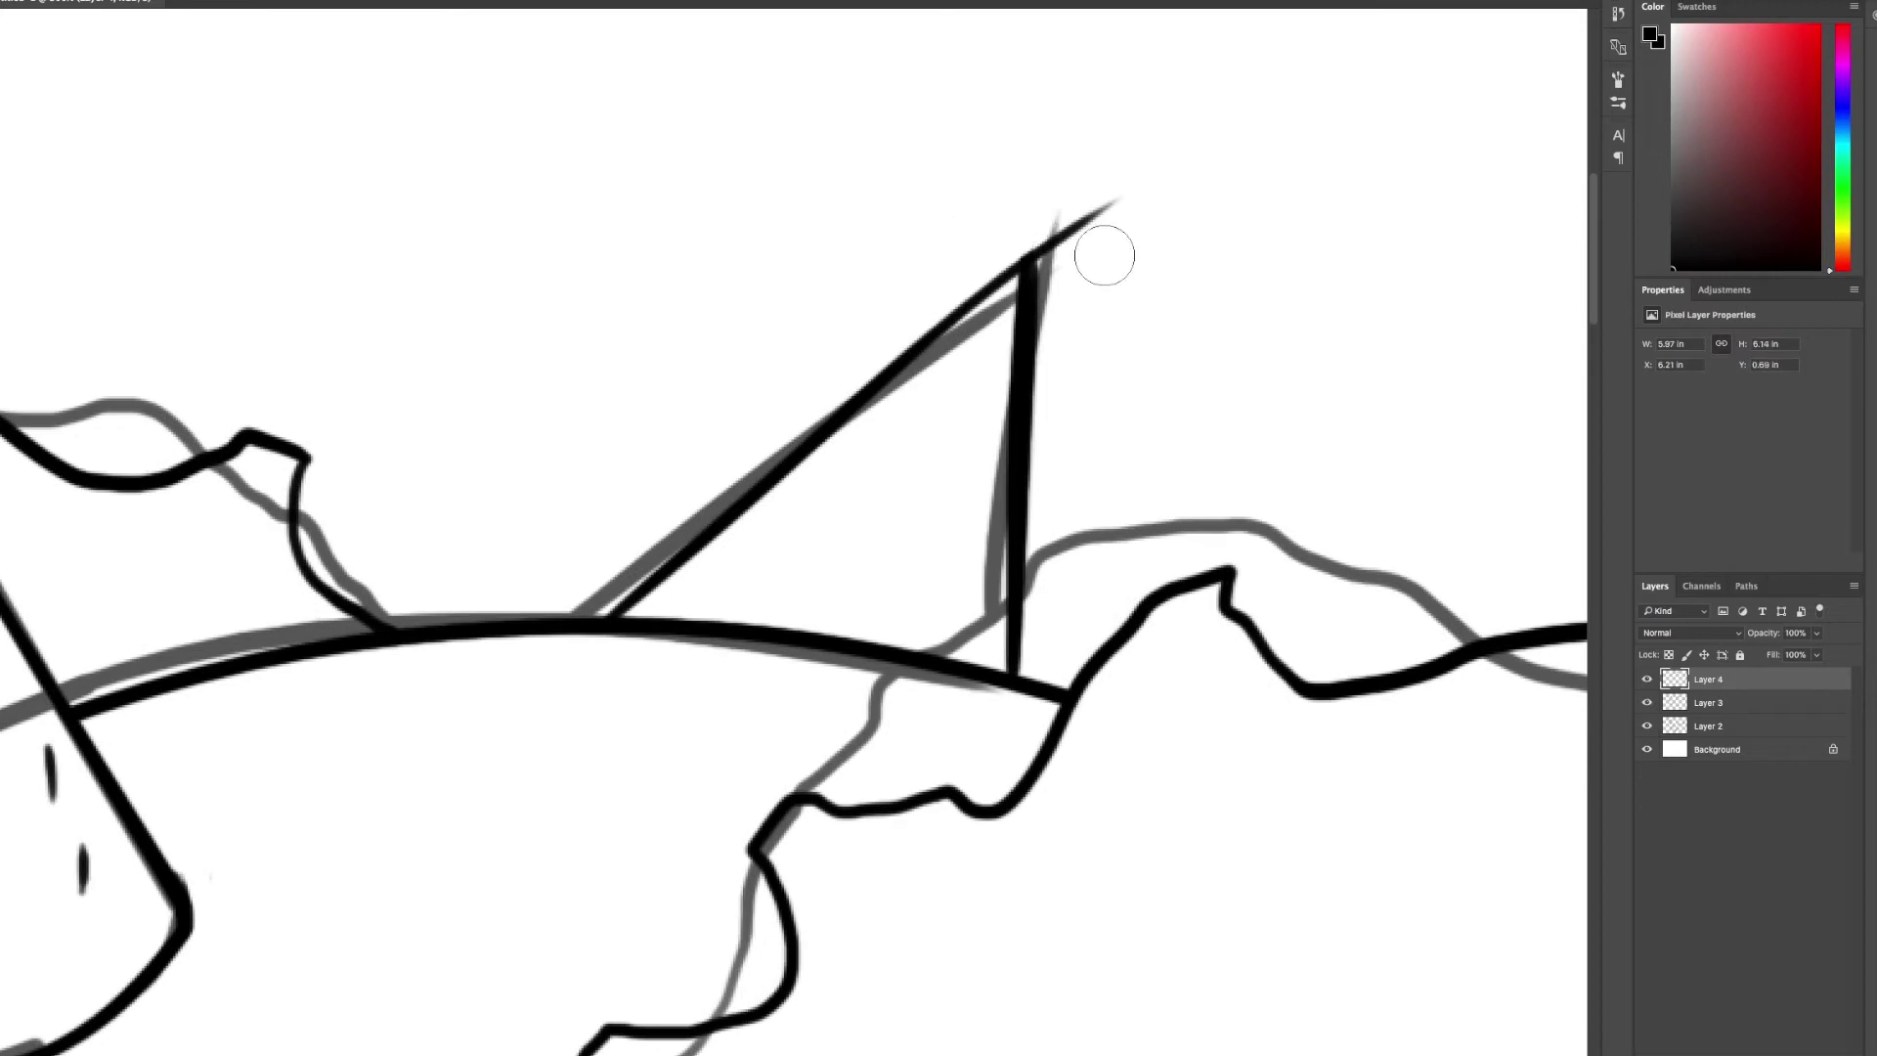
scroll(711, 408, "down", 5)
scroll(779, 624, "up", 3)
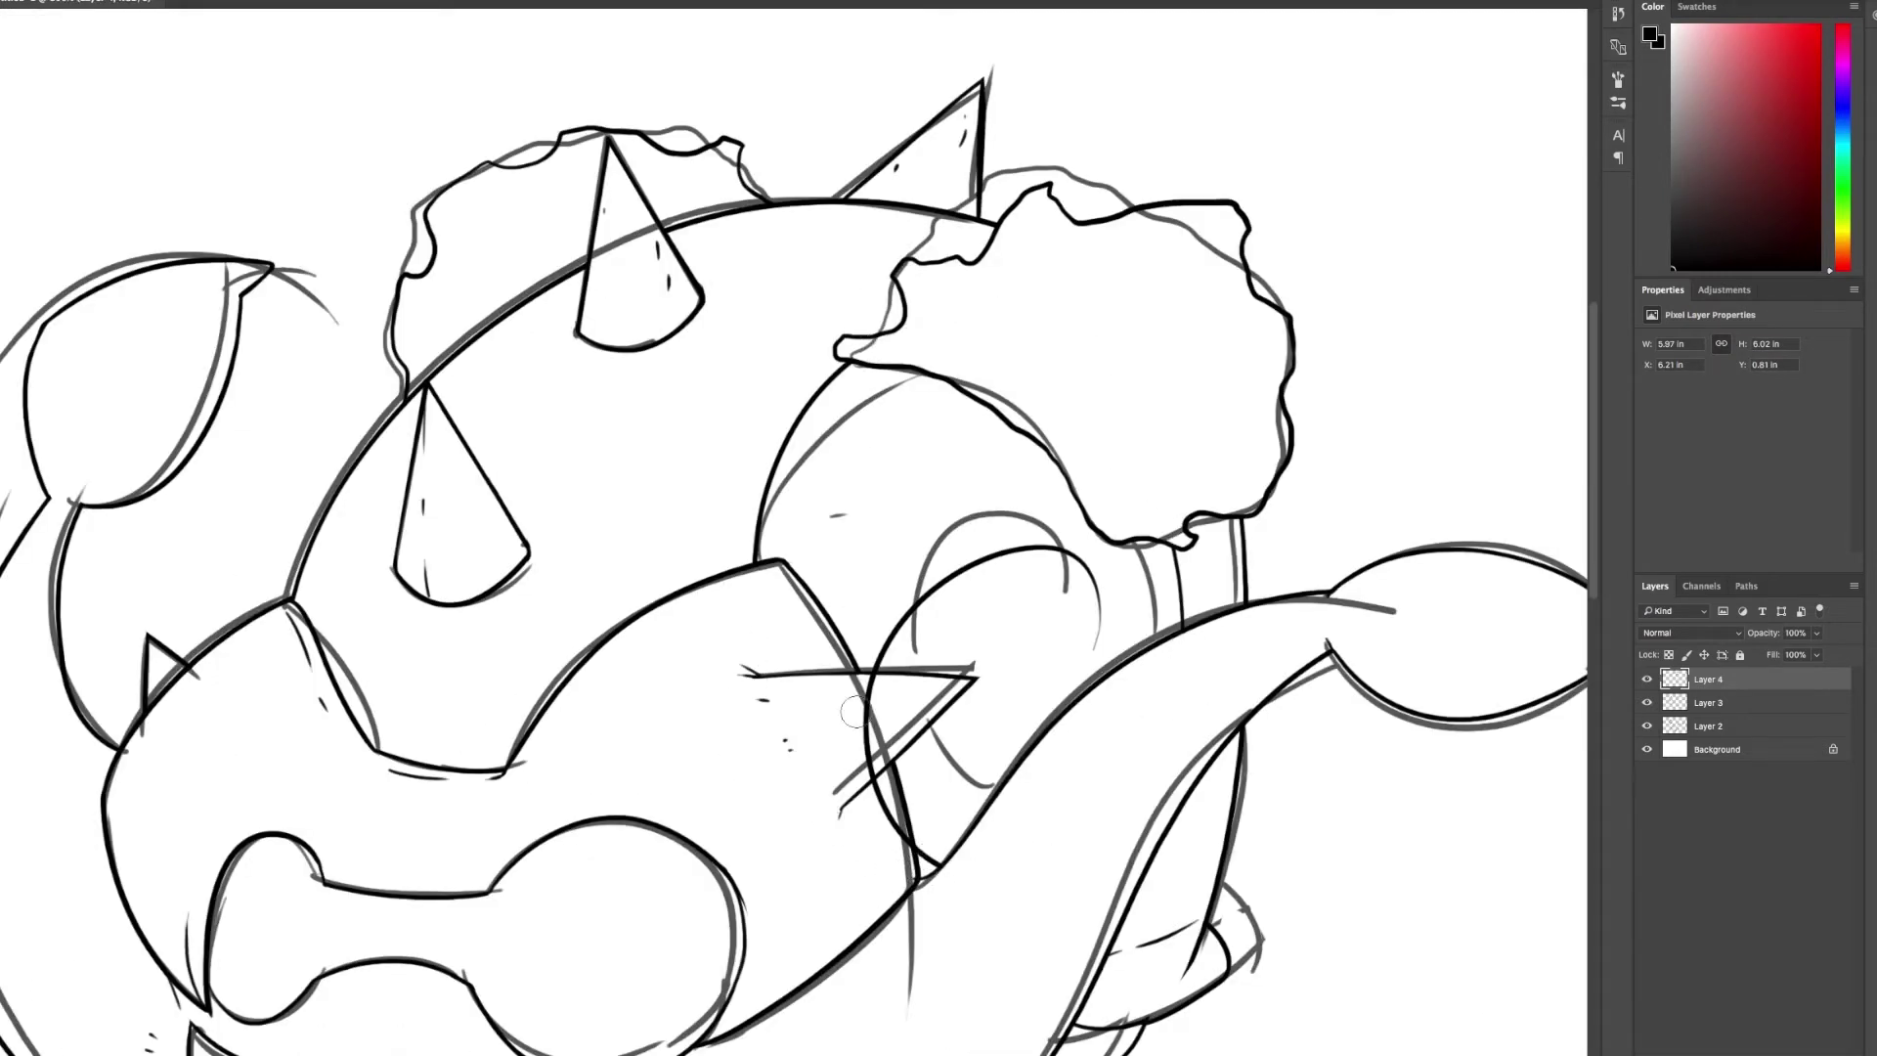
- Merge the line art, hide the rough sketch, and build the black eye mask with white eye shapes
scroll(1434, 553, "down", 5)
key("ctrl+e")
key("ctrl+t")
key("Return")
left_click(1649, 706)
key("ctrl+t")
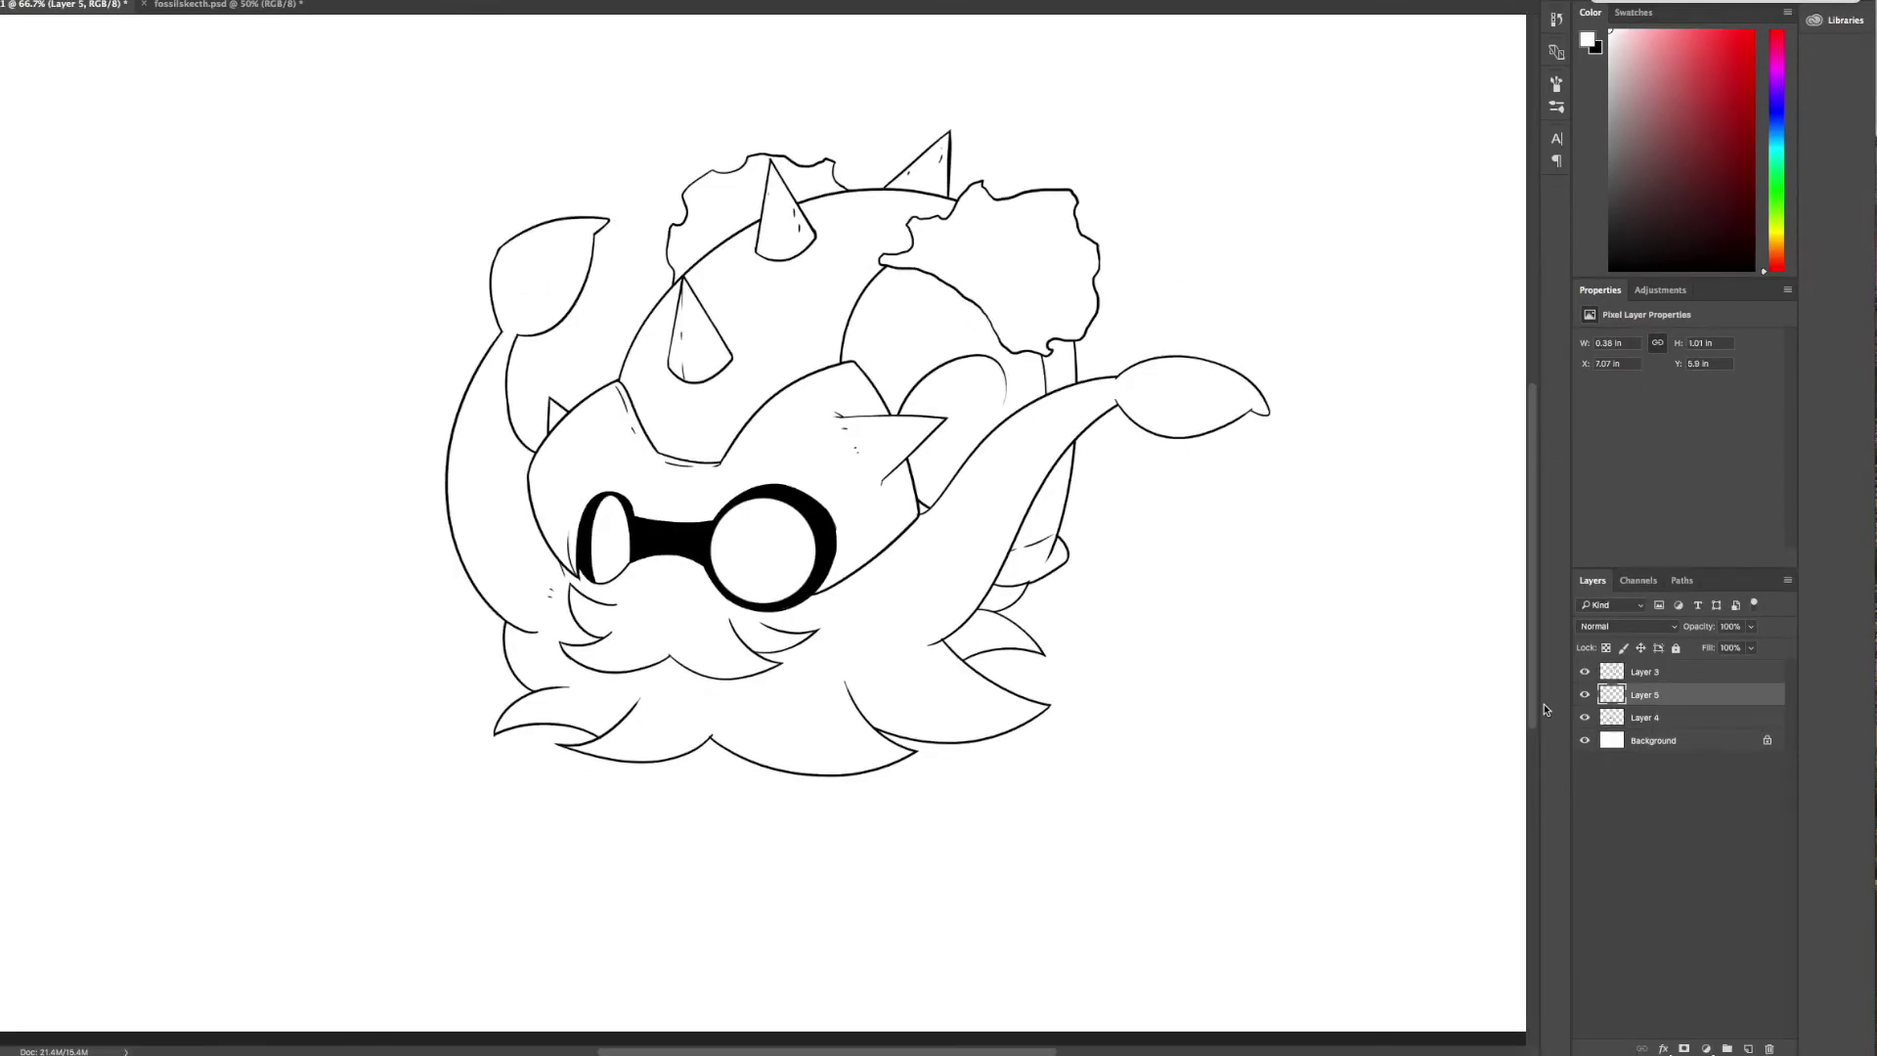
- Switch to black and paint a round pupil in the centre of each white eye
key("ctrl+shift+alt+n")
key("x")
scroll(793, 584, "up", 3)
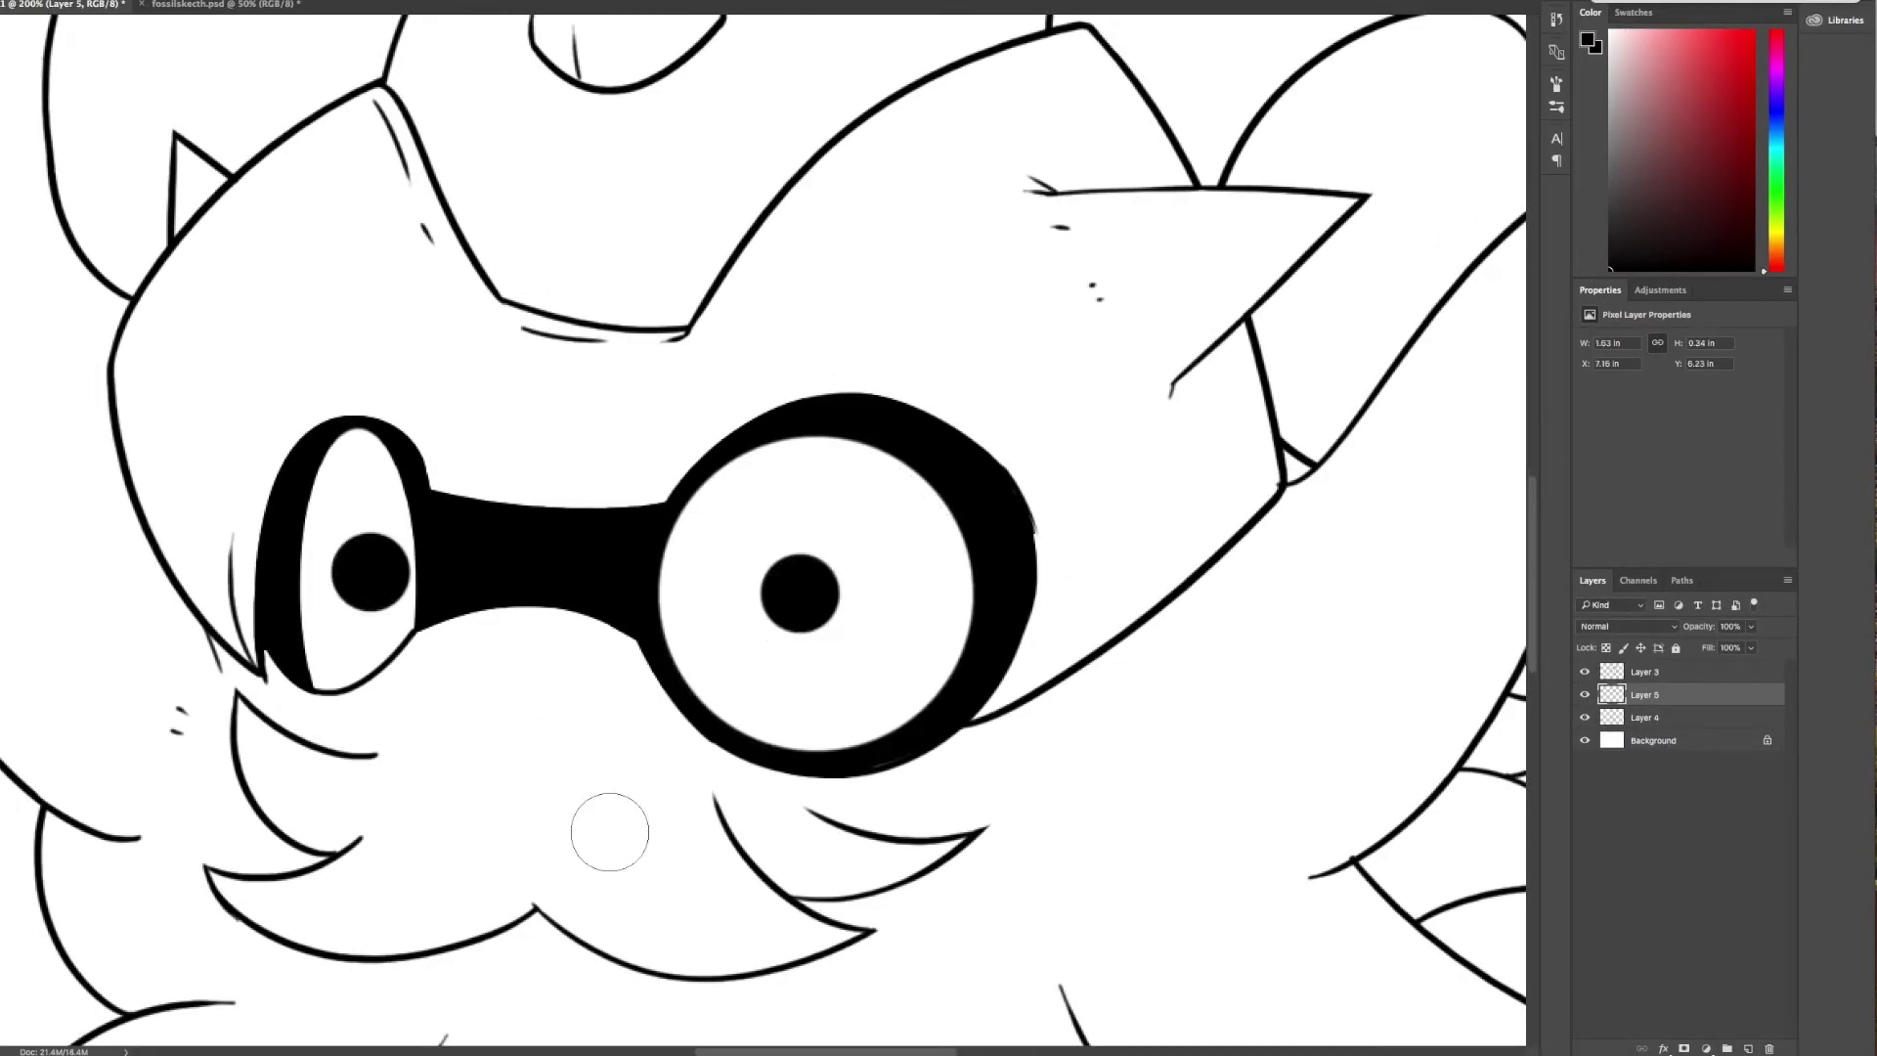
left_click_drag(379, 574, 381, 575)
scroll(865, 528, "down", 3)
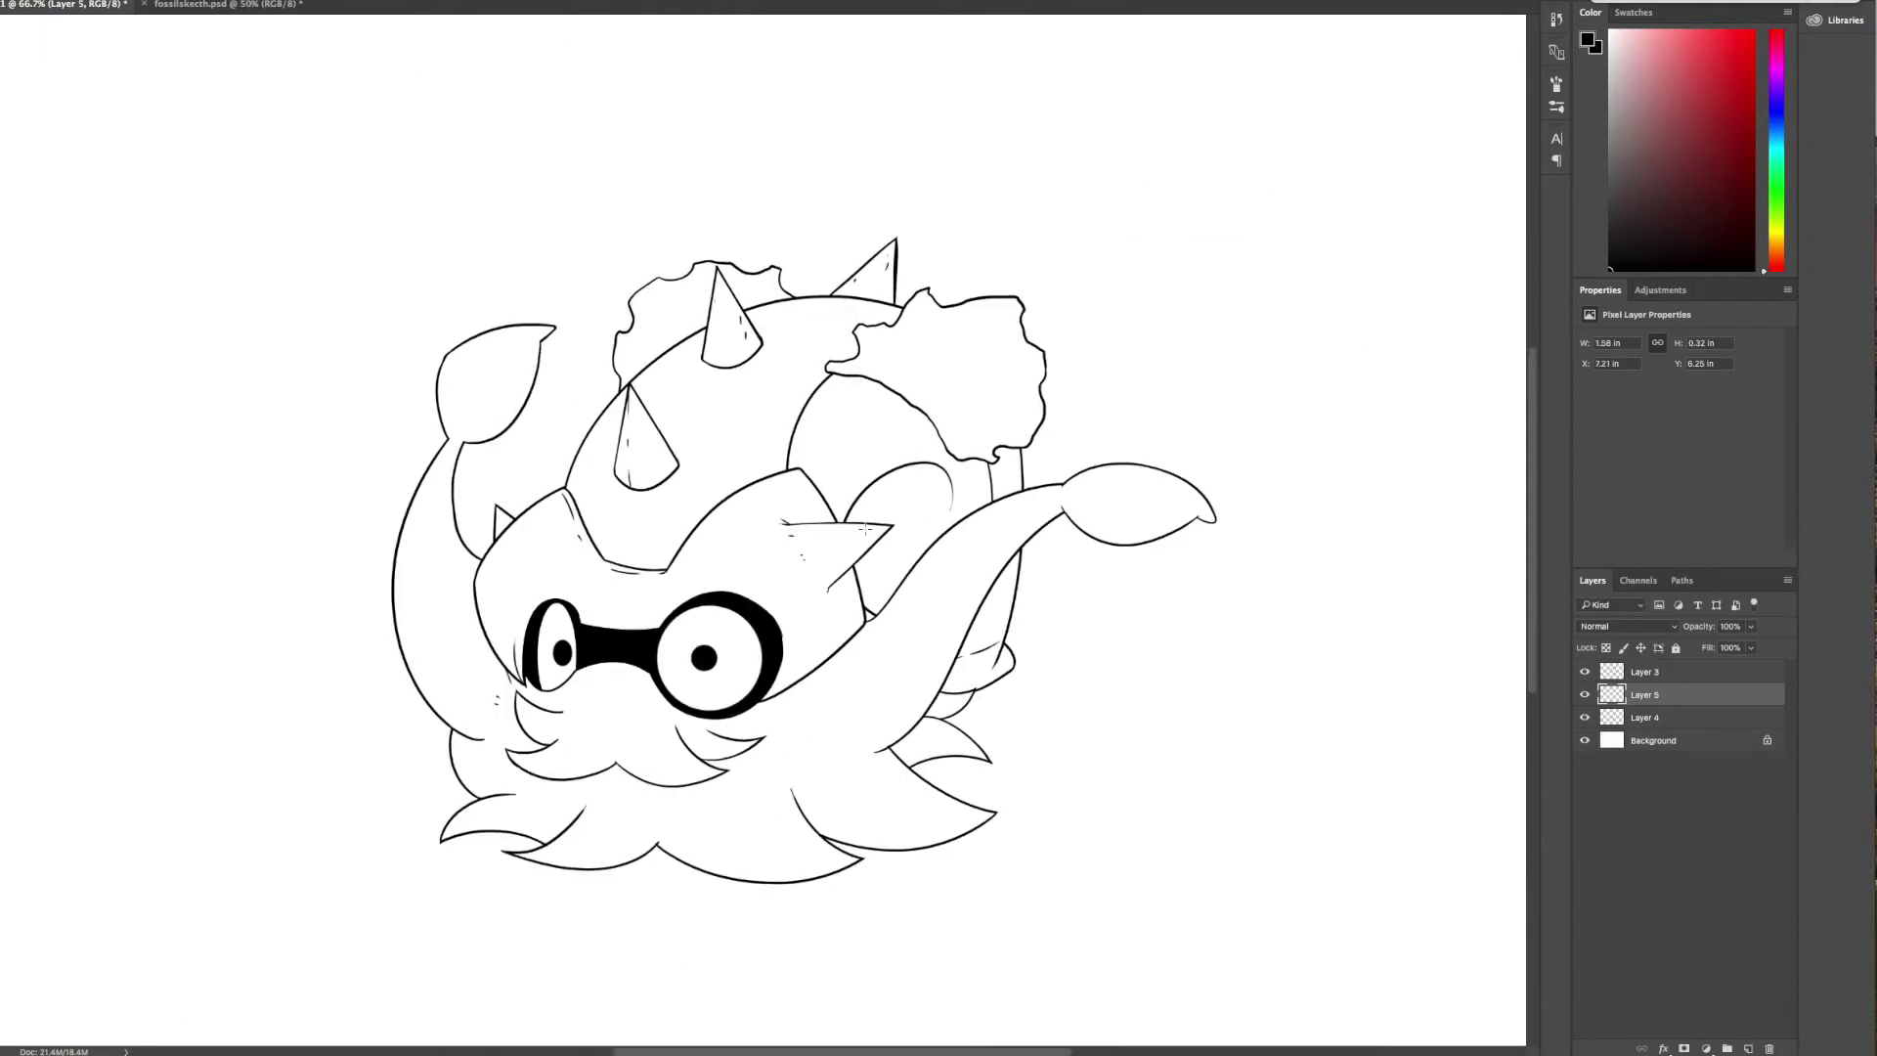
- Fill a base layer beneath the line art with pale cream and clean up the white spilling below the small eye
key("ctrl+e")
key("alt+BackSpace")
left_click(1662, 694)
scroll(943, 791, "up", 3)
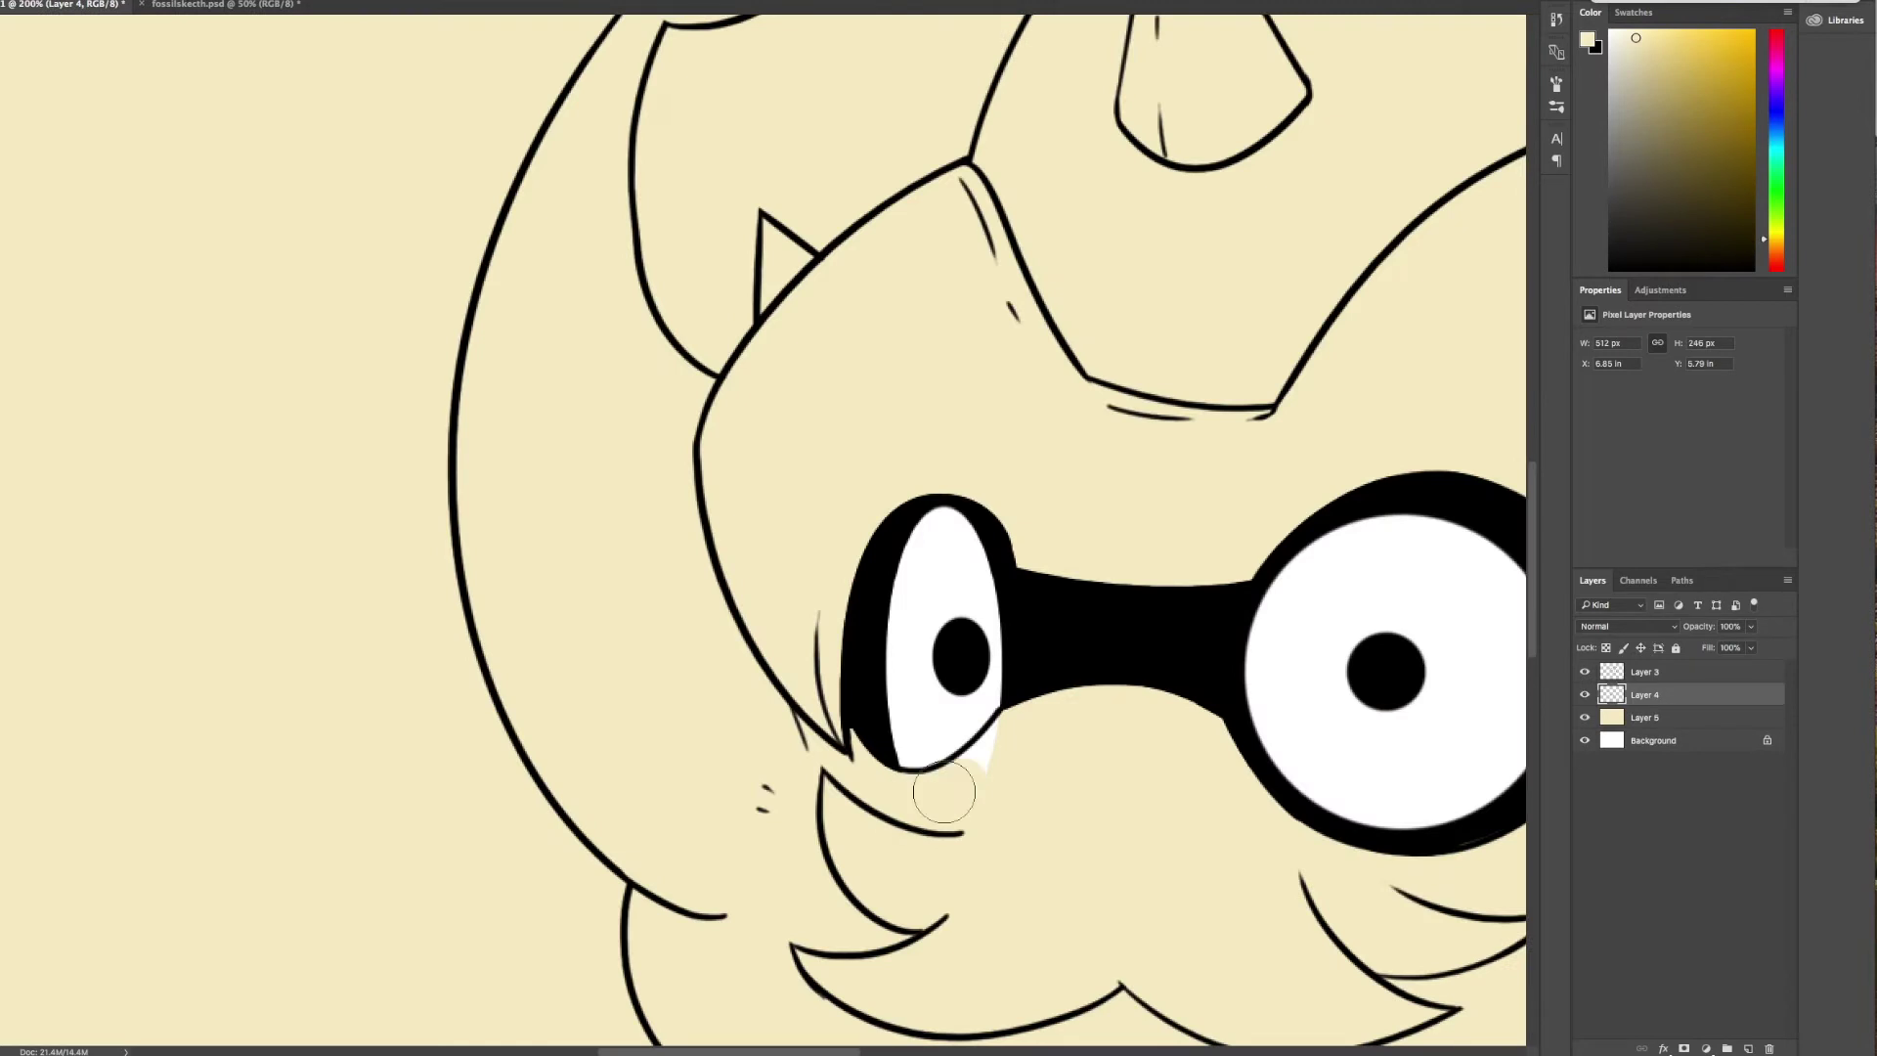
- Limit the cream base colour to the creature's silhouette and lock the layer's transparent pixels
key("ctrl+minus")
key("ctrl+minus")
key("ctrl+z")
left_click(1605, 647)
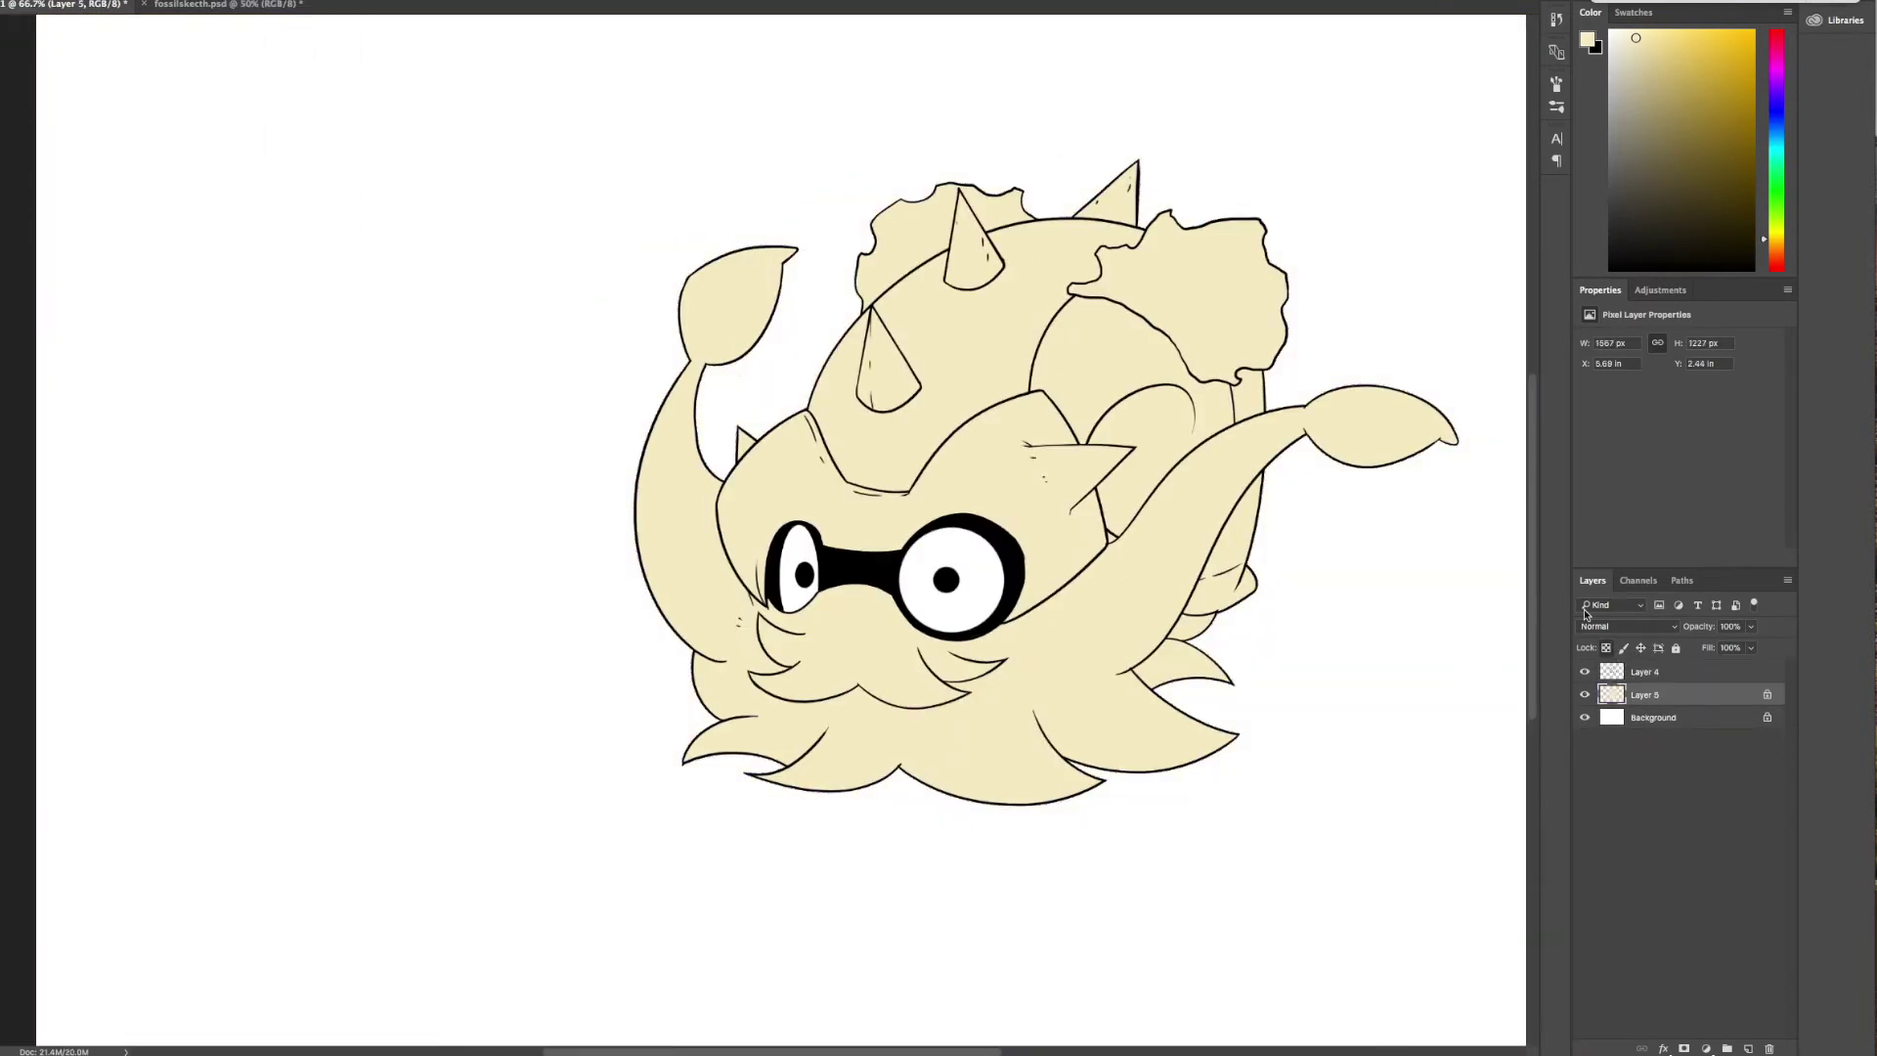
- Pick a light blue and trace a Pen path around the tentacles and soft body below the head plate
left_click(1713, 37)
scroll(811, 576, "up", 3)
scroll(684, 293, "up", 2)
left_click(746, 59)
left_click(870, 177)
left_click(855, 379)
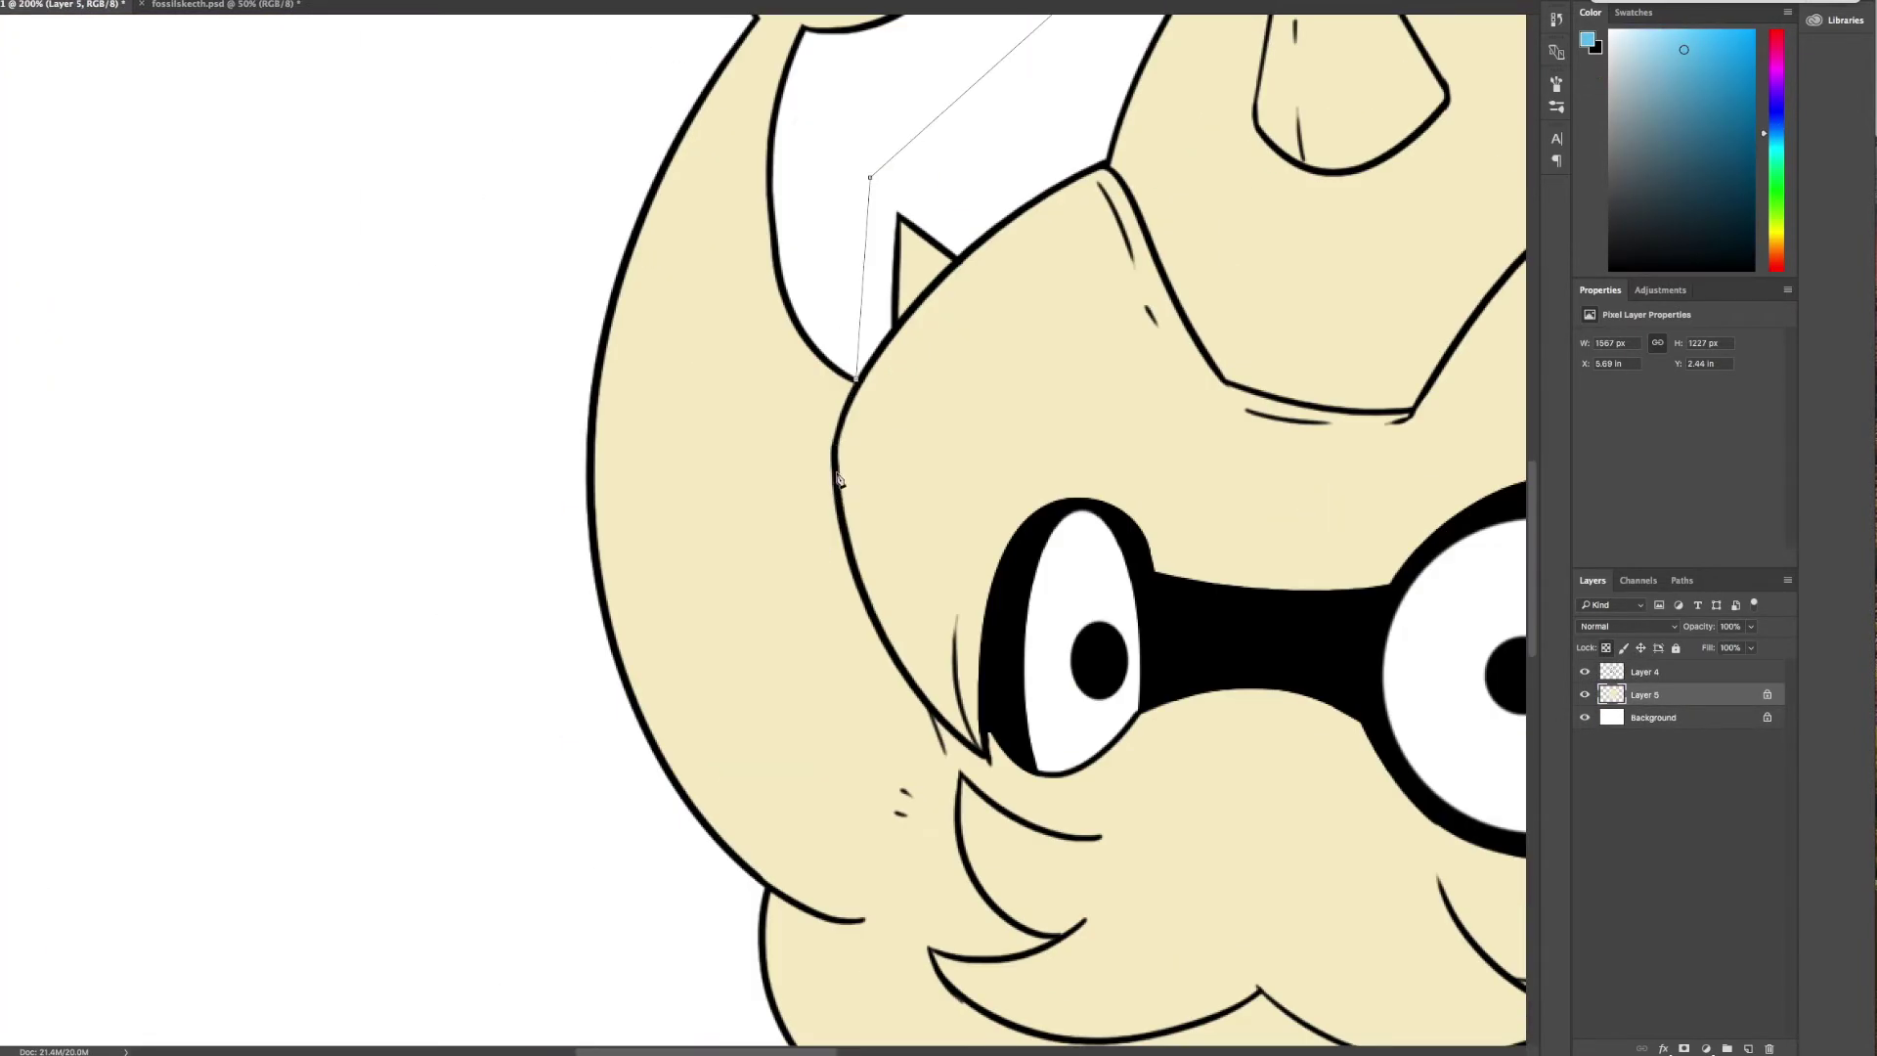
scroll(987, 732, "right", 10)
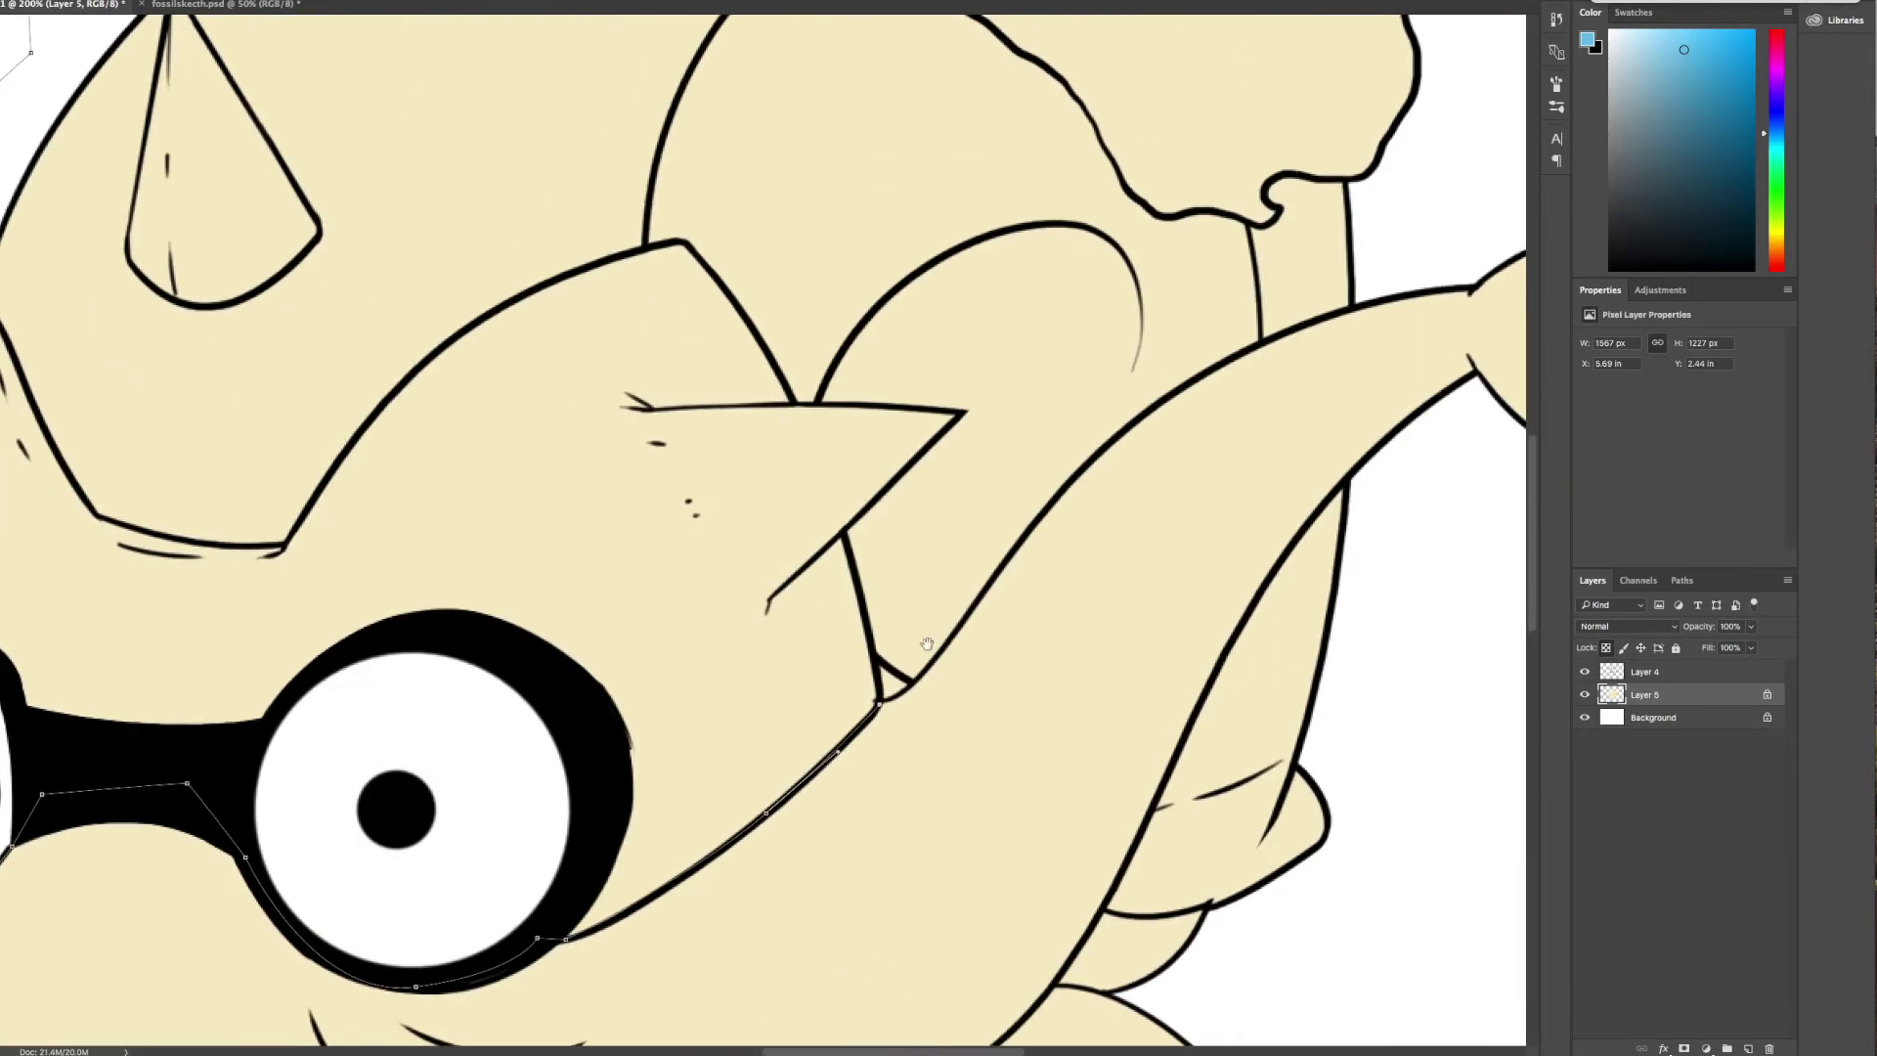
left_click(816, 681)
left_click_drag(1168, 419, 1217, 398)
scroll(1234, 395, "down", 3)
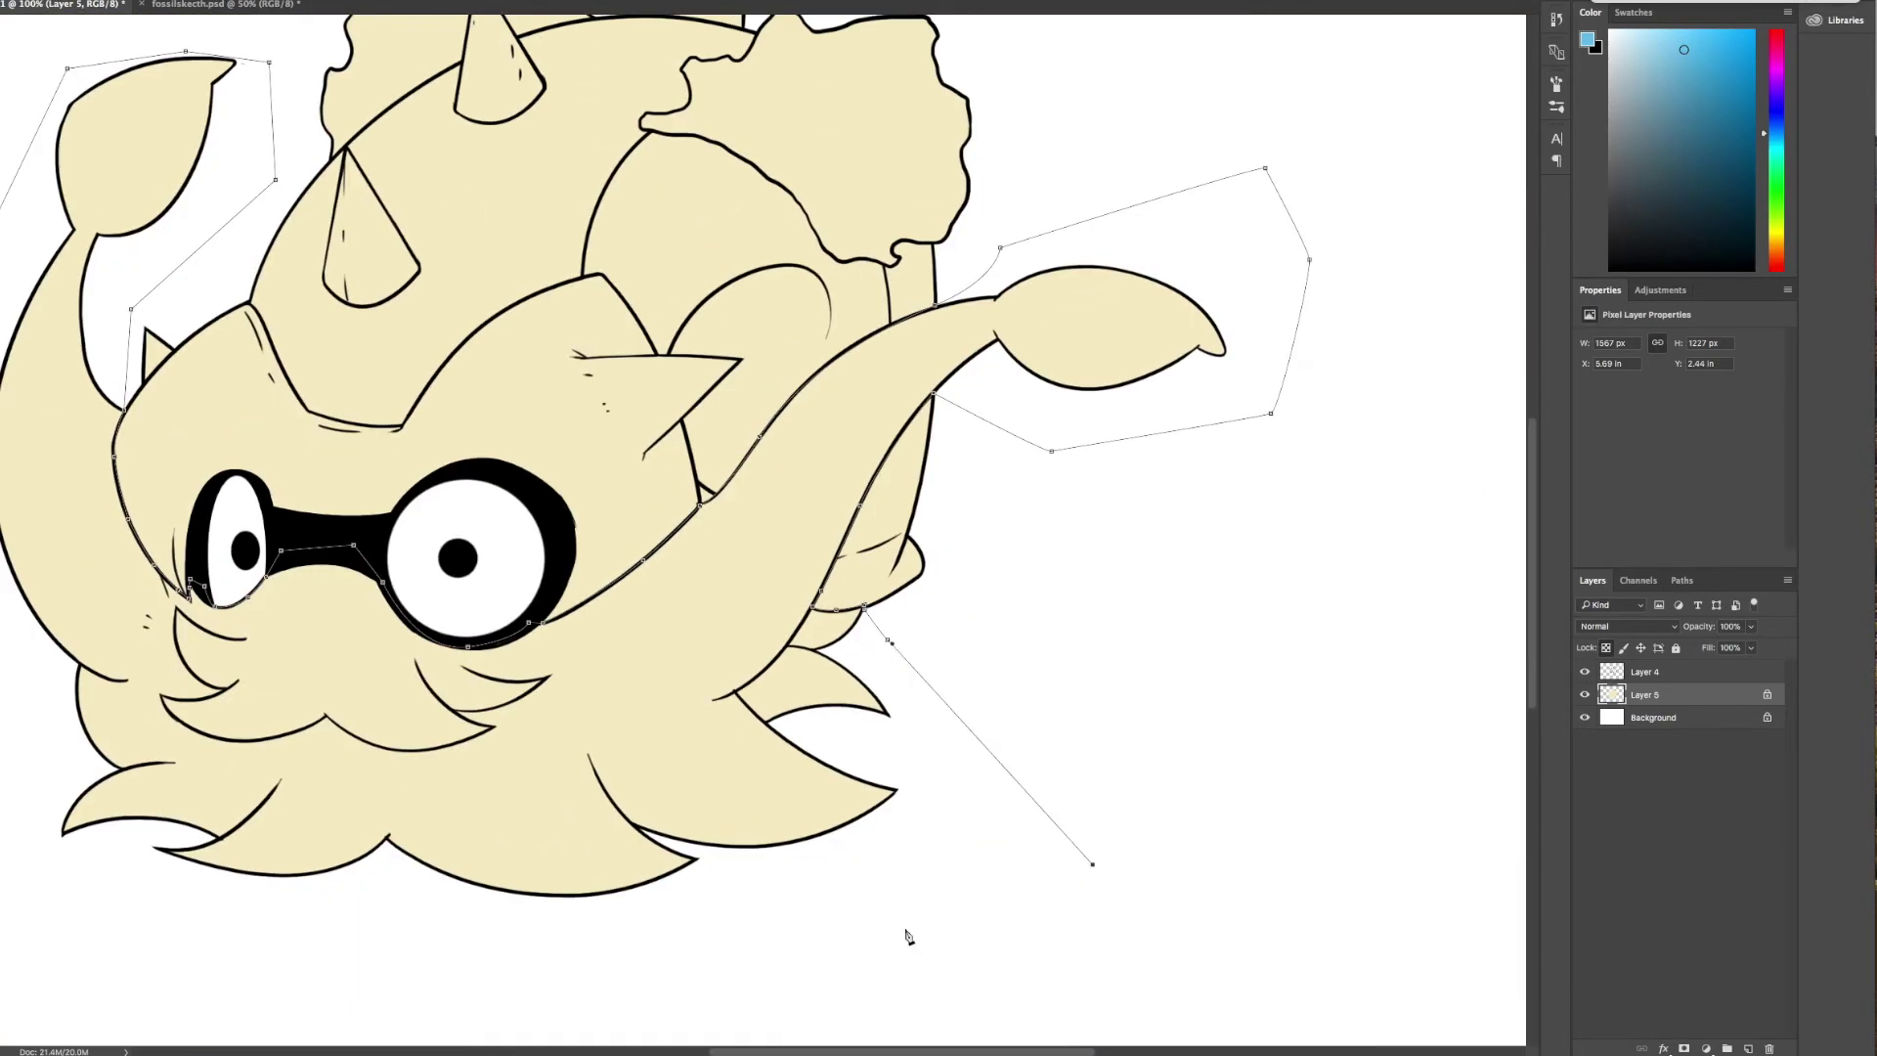
- Fill the traced tentacles and soft body with the light blue
right_click(674, 298)
left_click(723, 391)
scroll(259, 337, "up", 3)
scroll(259, 337, "left", 5)
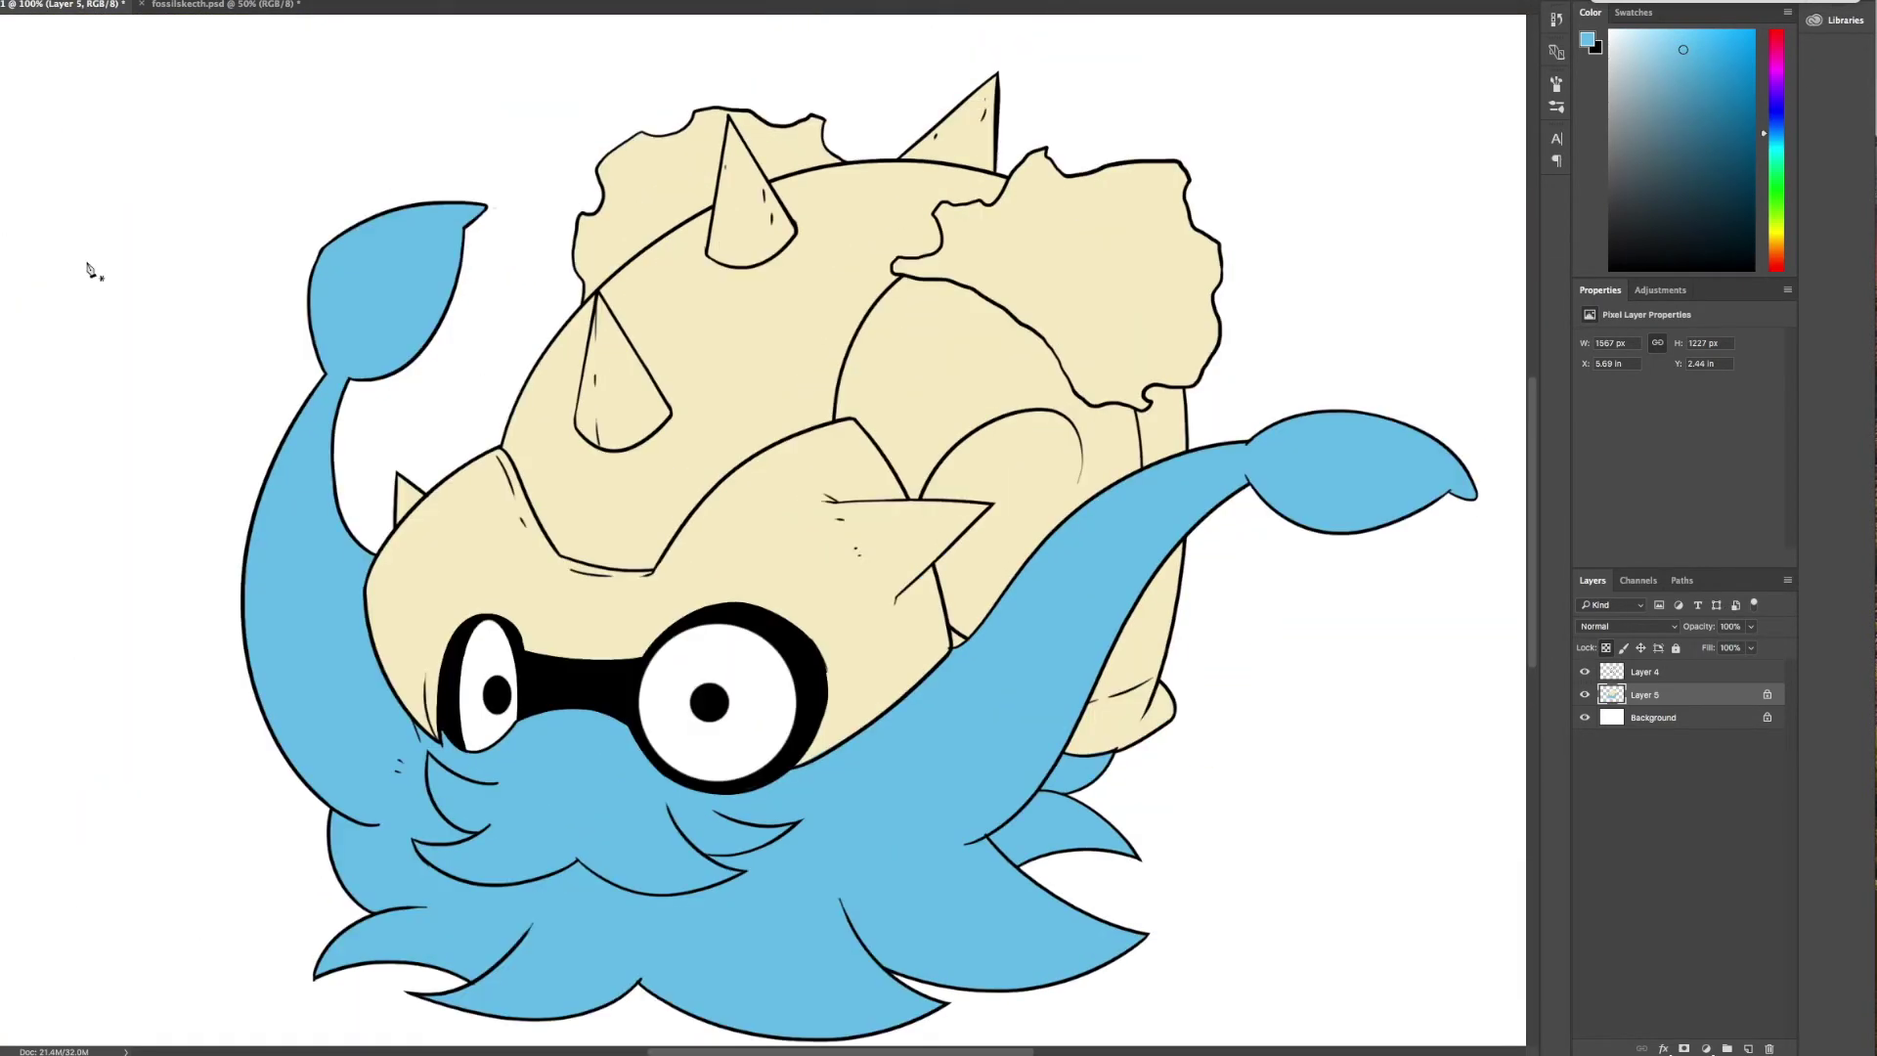
- Recolour the tentacles and soft body a paler blue and touch up the head plate's edge with cream
right_click(1089, 629)
left_click(1124, 711)
scroll(1141, 598, "up", 3)
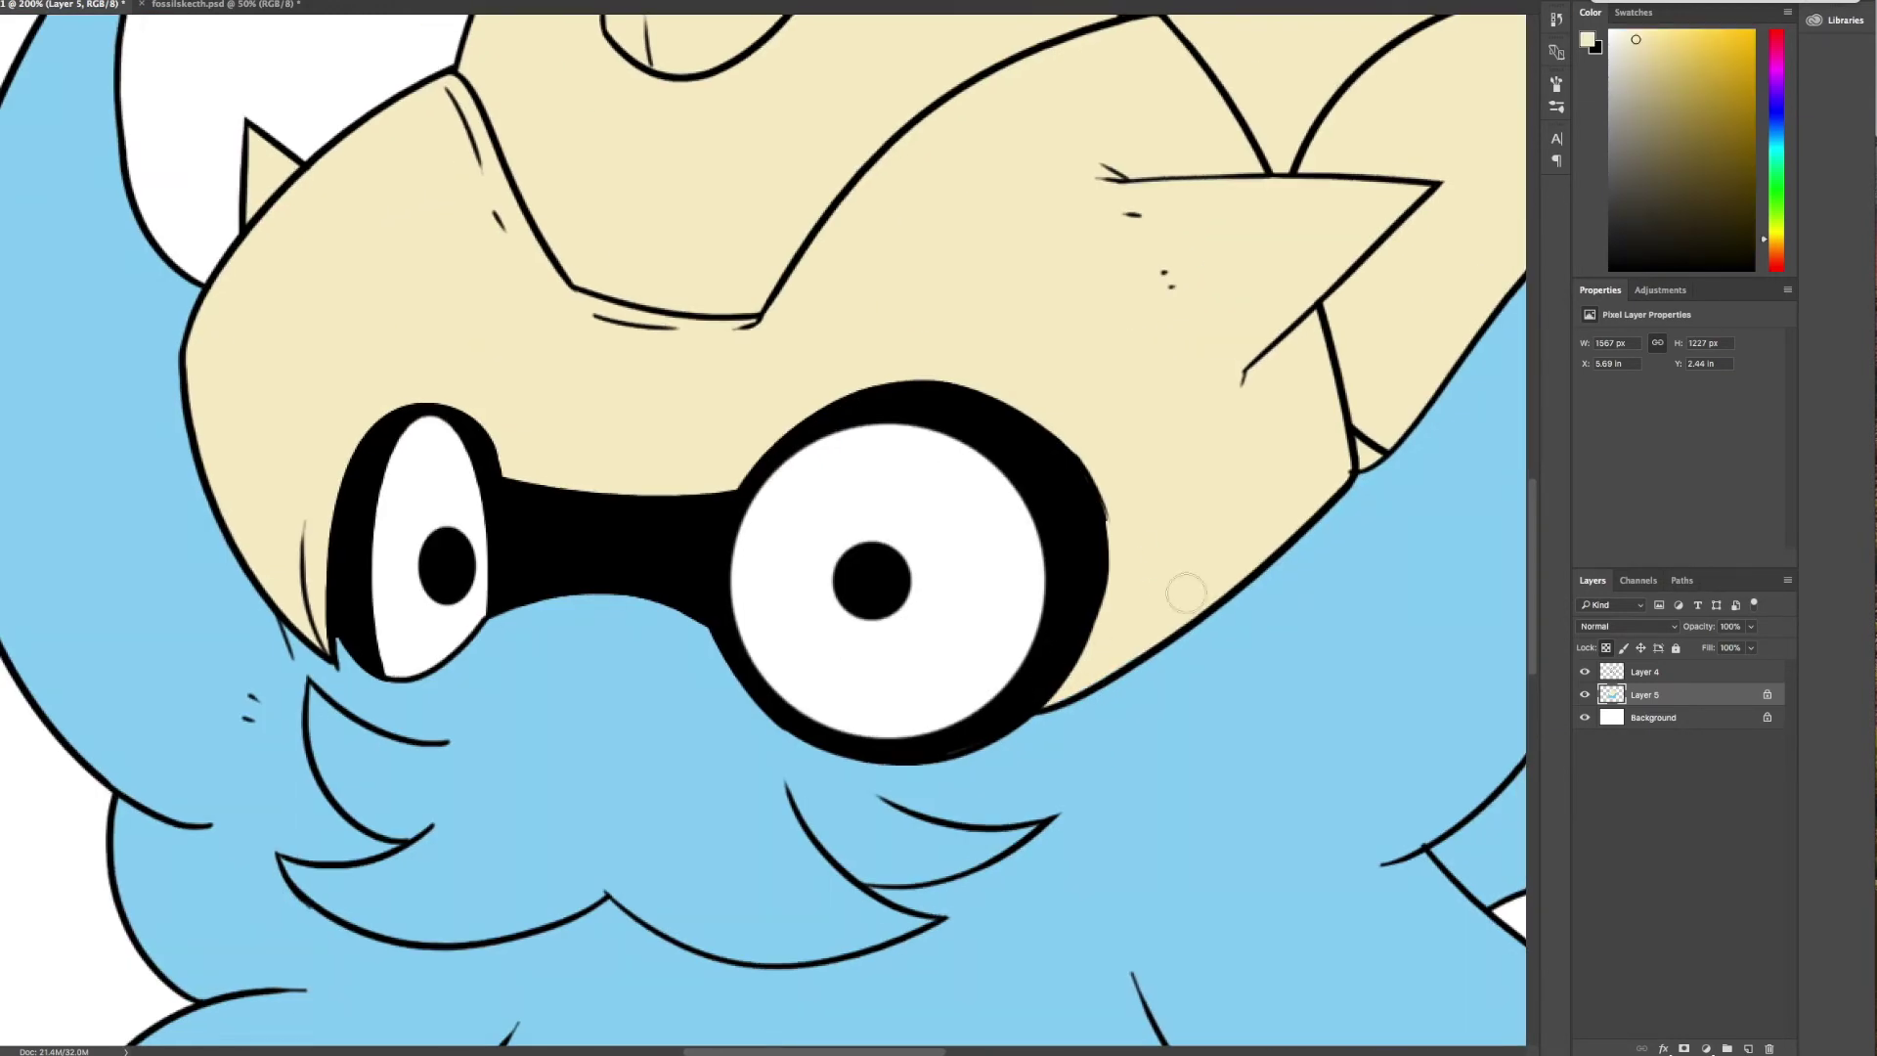
scroll(1142, 598, "down", 3)
- Trace the ragged growths on the shell, fill them with dark green and shade their edges with brown
scroll(1142, 599, "up", 3)
scroll(1141, 598, "up", 10)
left_click(643, 349)
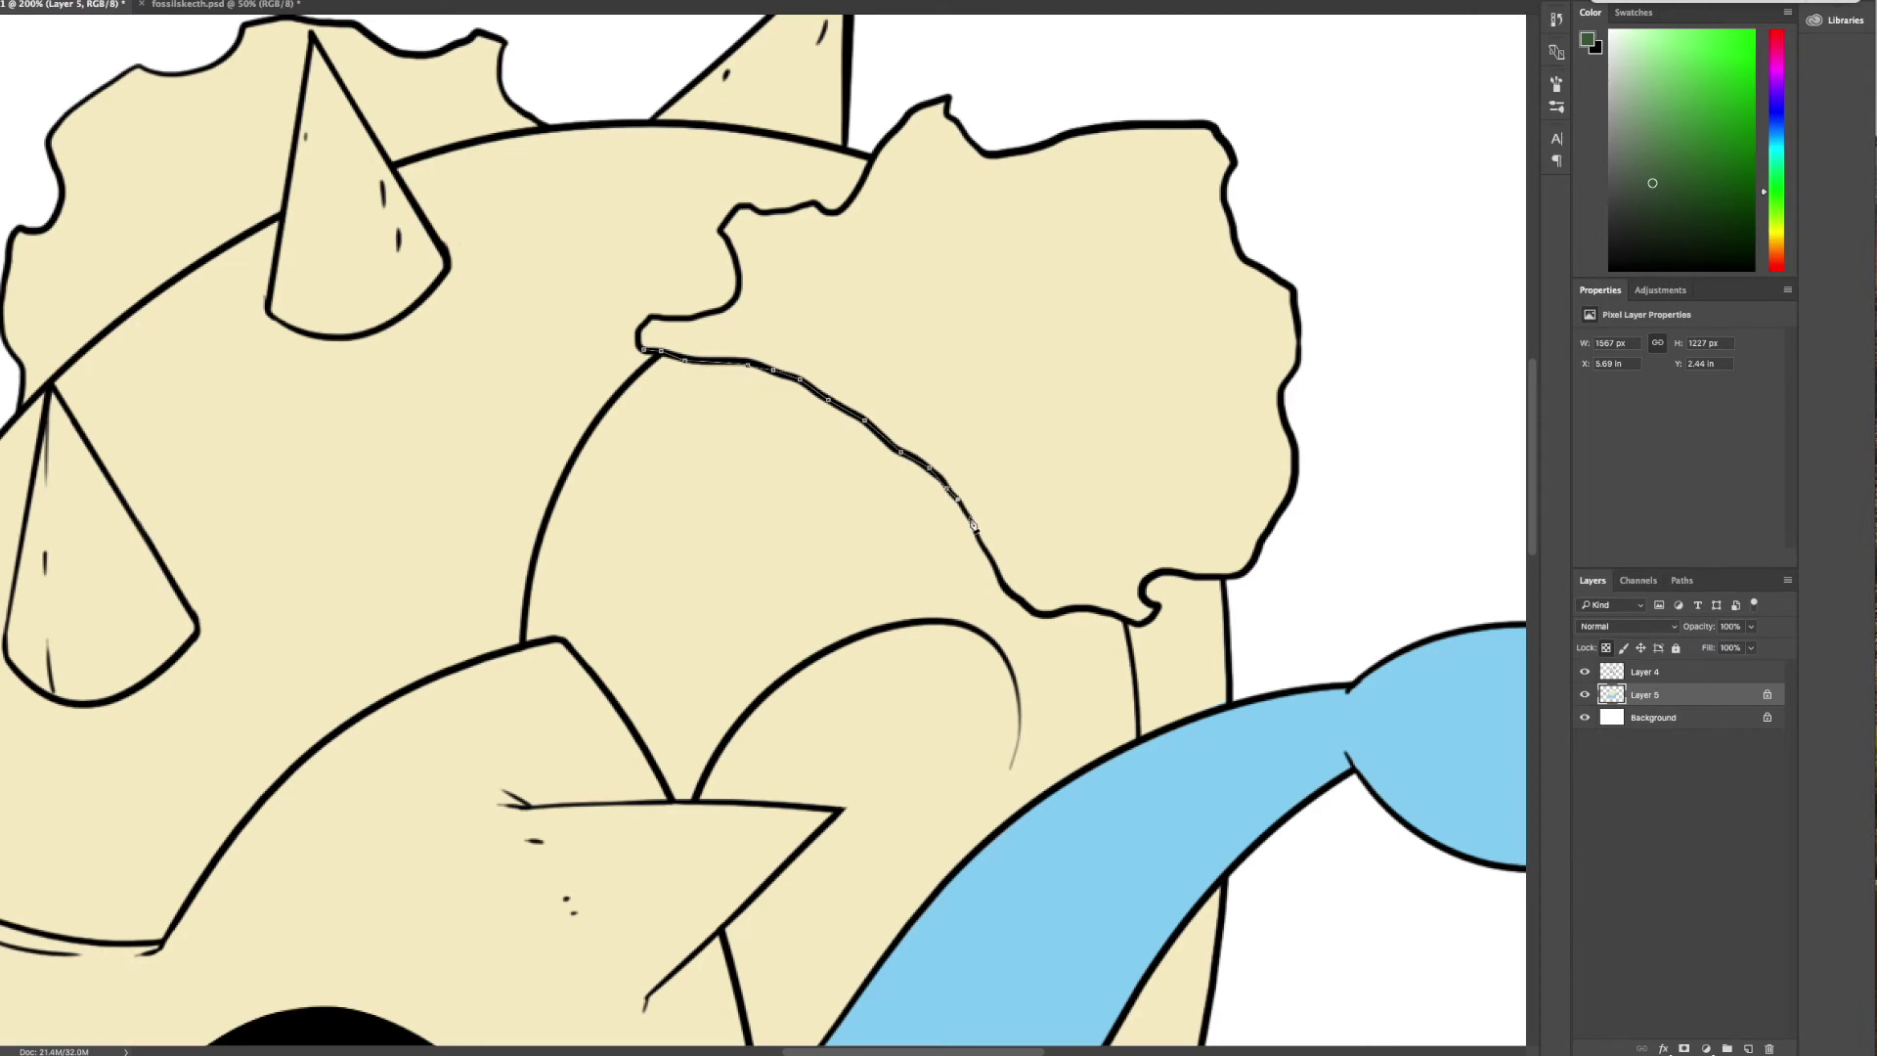
left_click(643, 337)
right_click(977, 353)
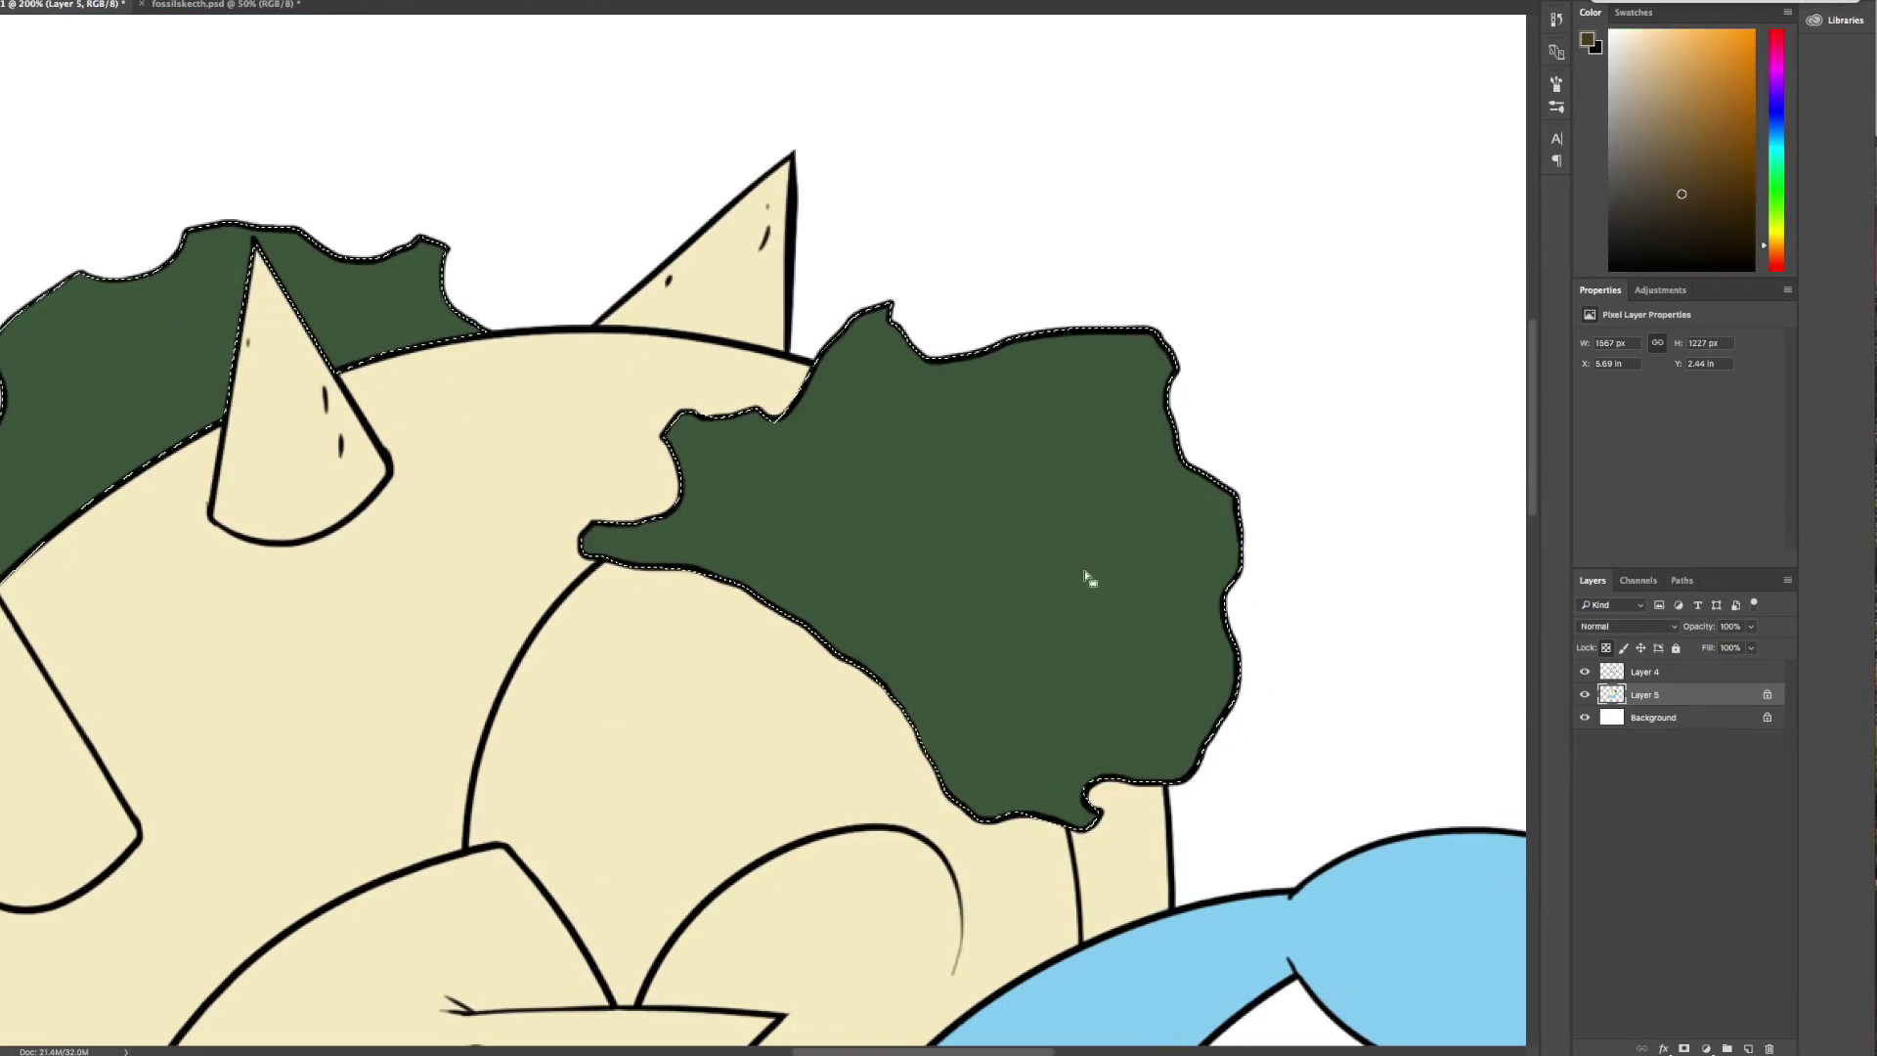
left_click_drag(674, 626, 714, 649)
scroll(586, 625, "left", 10)
- Paint muted purple spots and bands across the raised tentacles, lower tentacles and soft body
left_click_drag(1388, 782, 1418, 870)
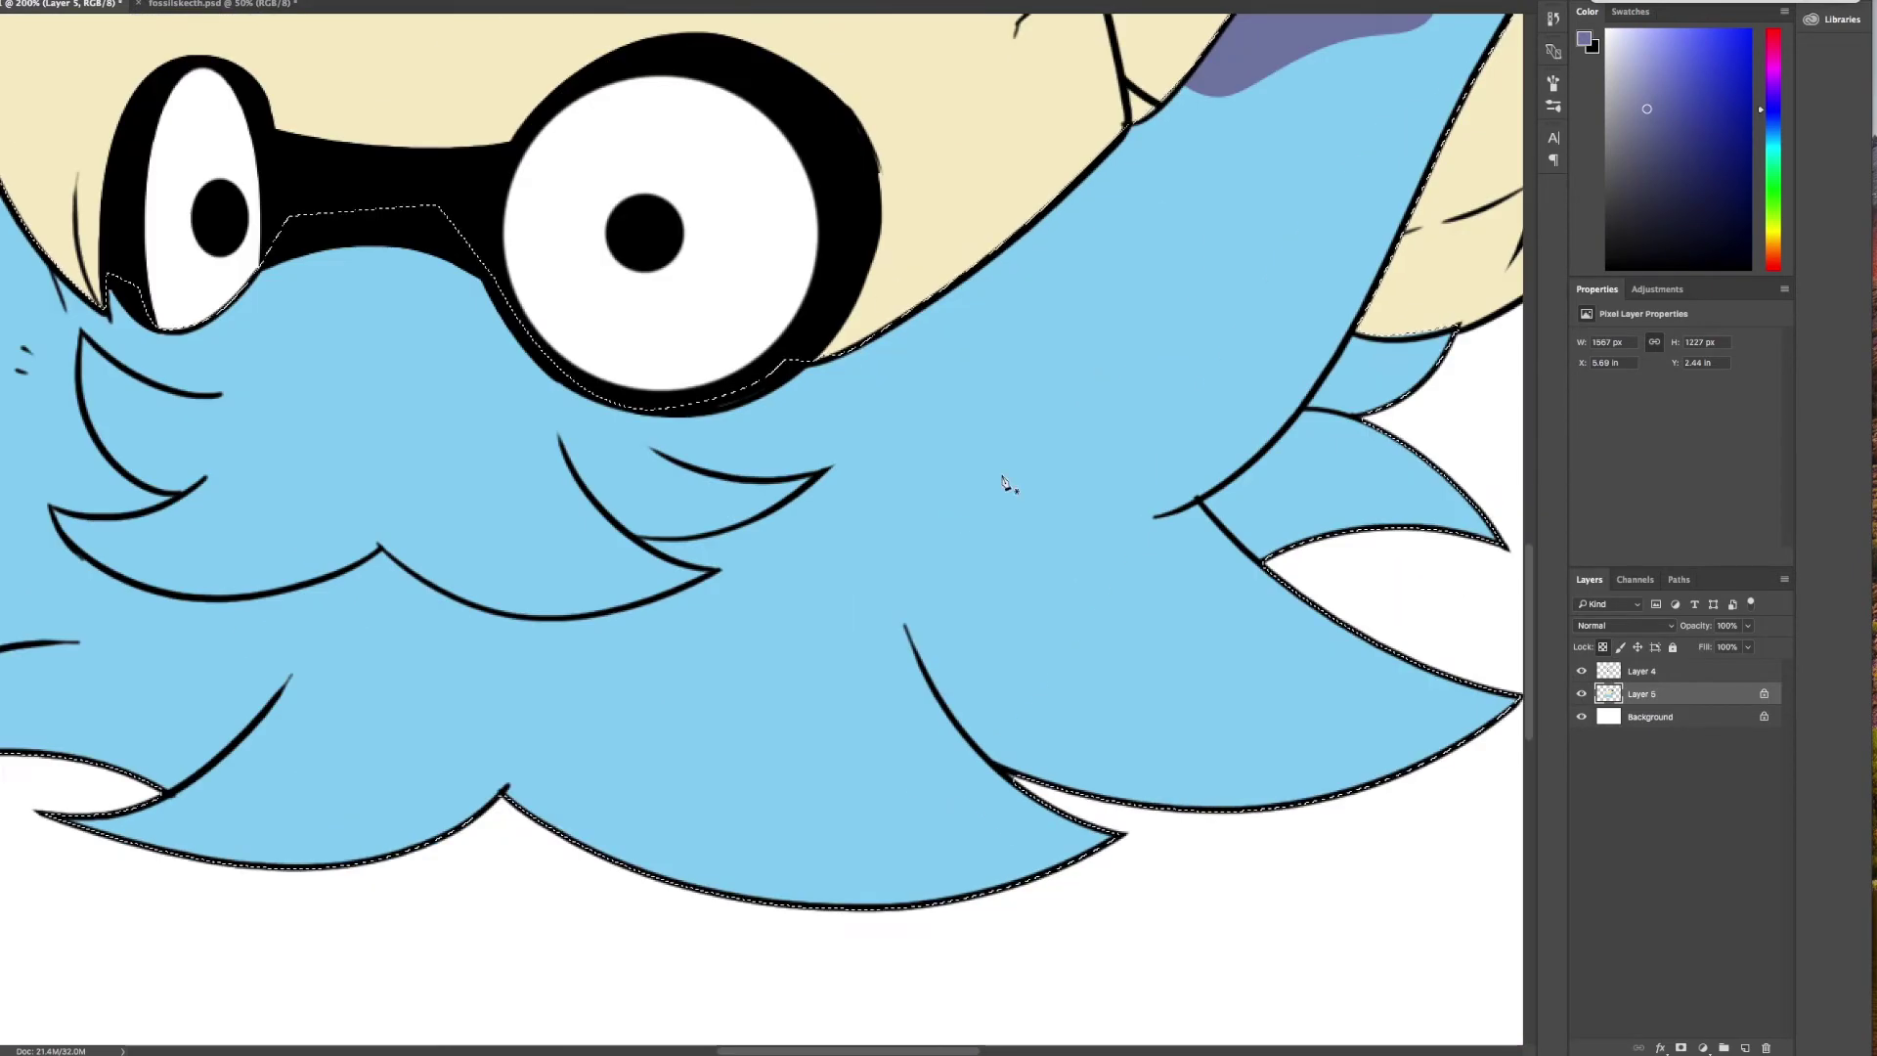
left_click_drag(977, 504, 1006, 524)
left_click_drag(504, 557, 525, 575)
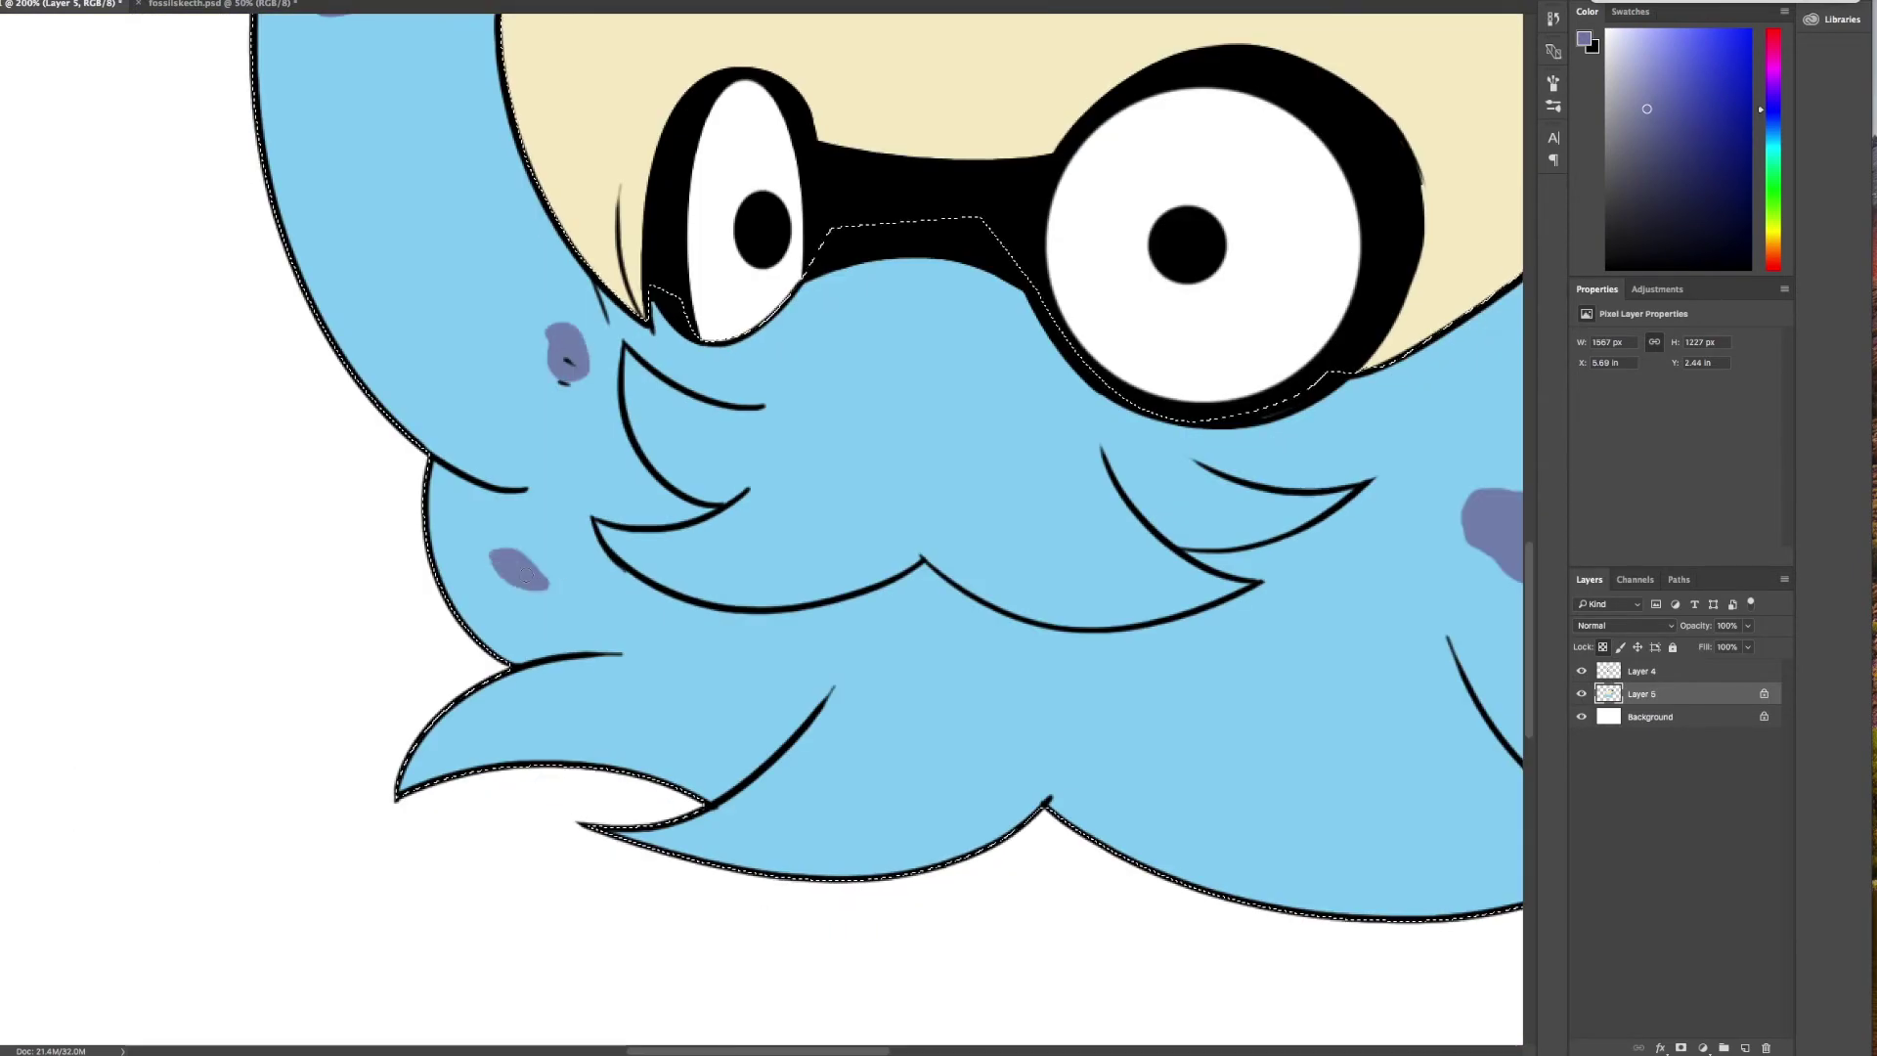
left_click_drag(772, 696, 801, 708)
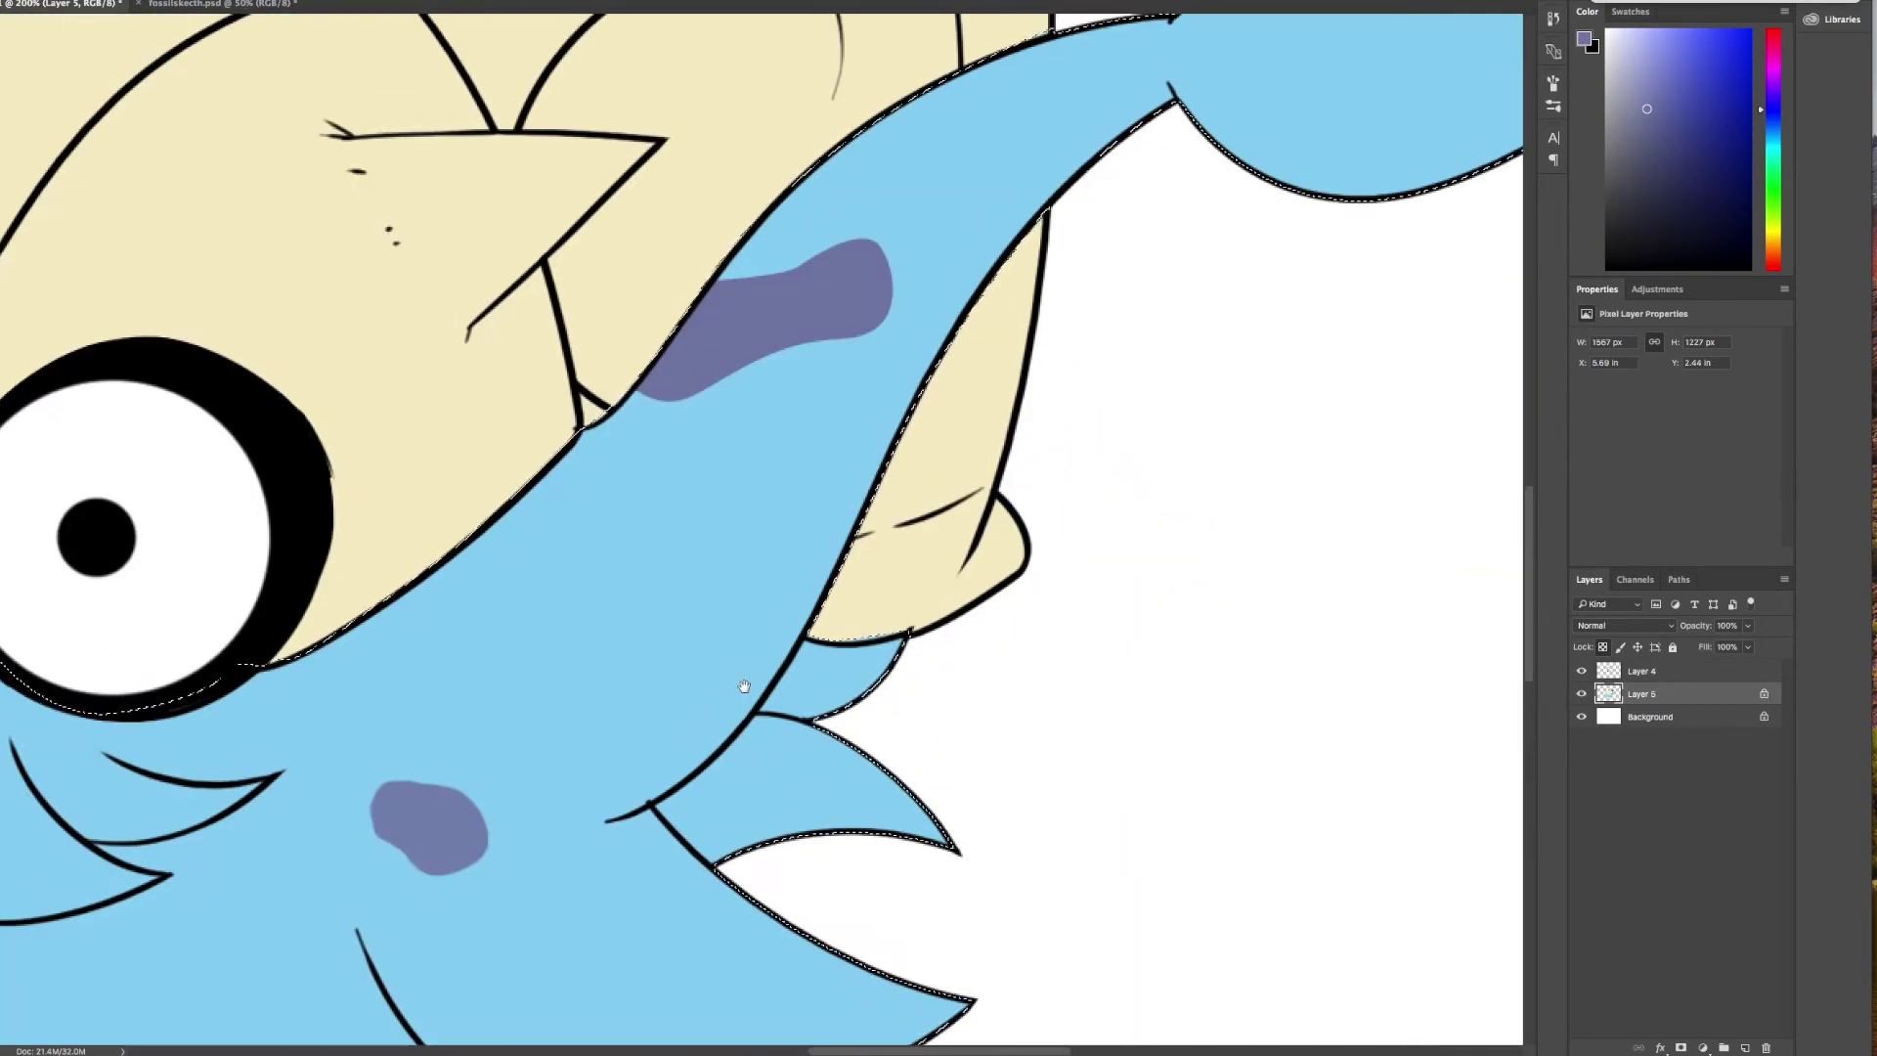
left_click_drag(753, 732, 816, 738)
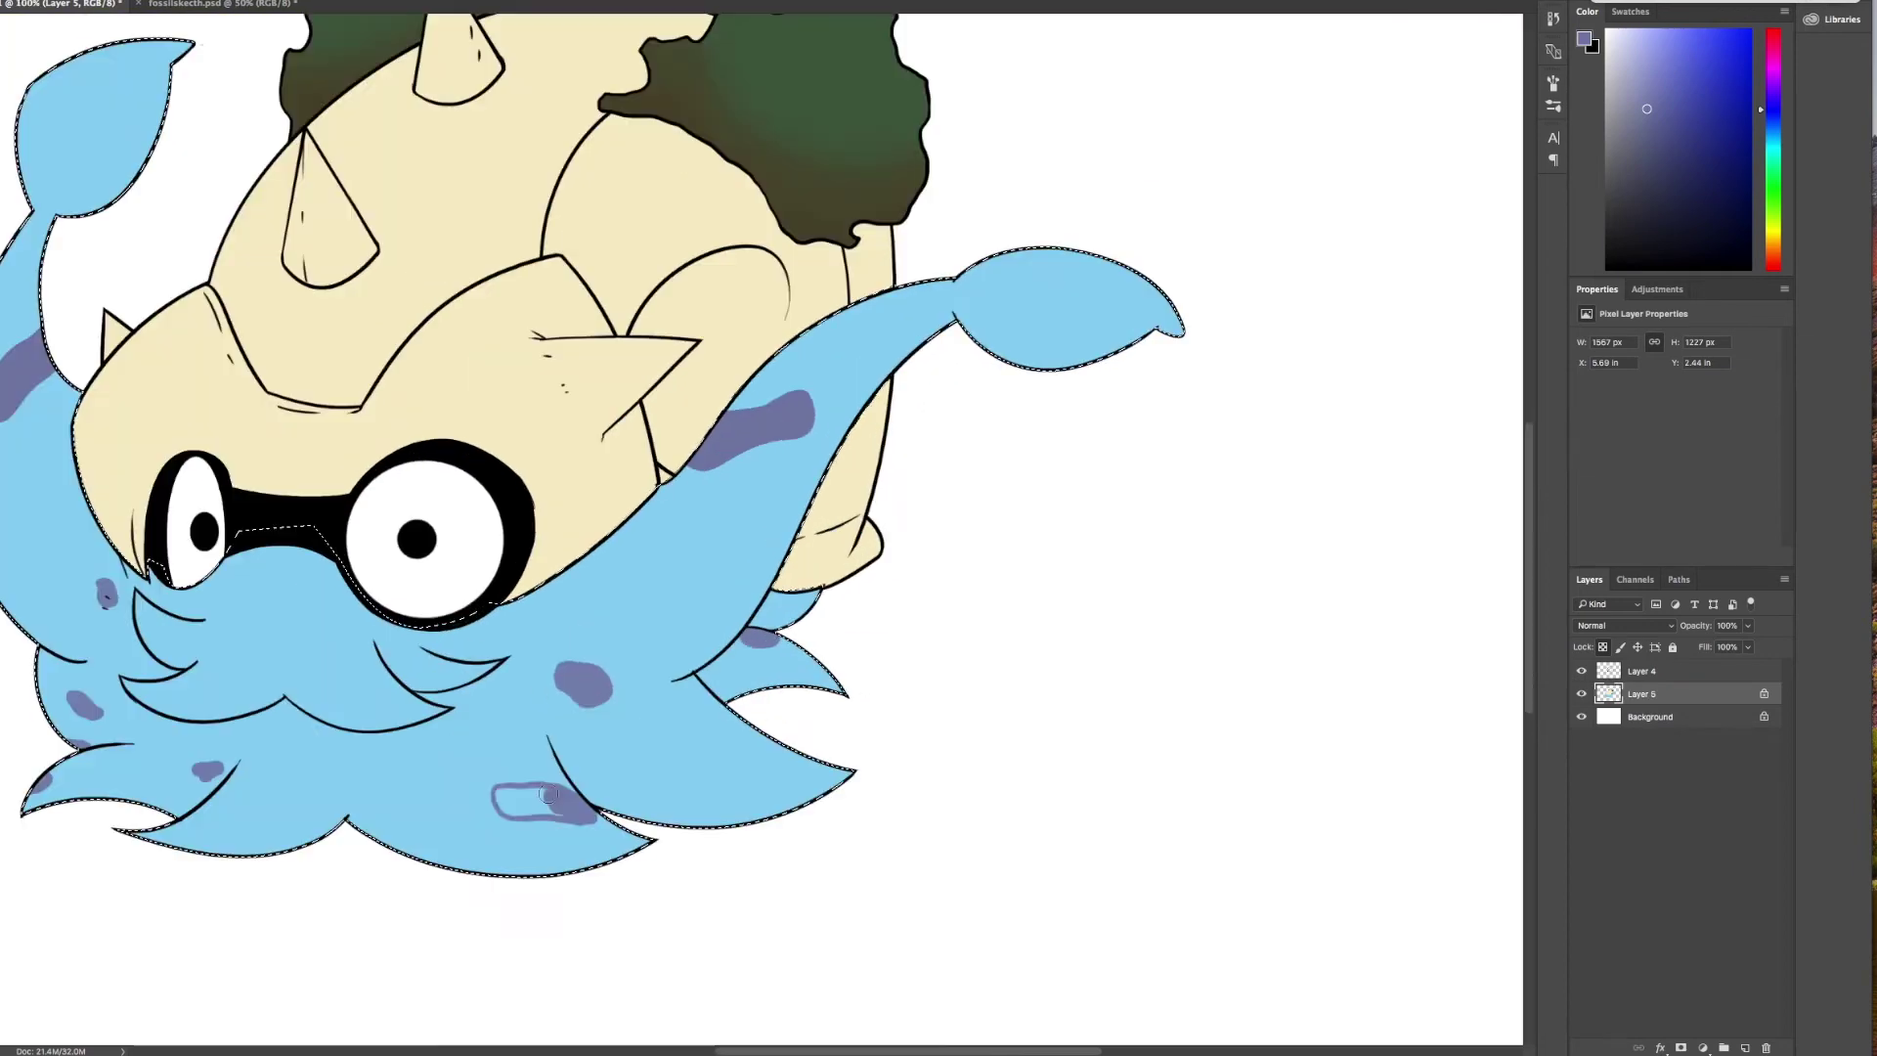
left_click_drag(504, 803, 533, 817)
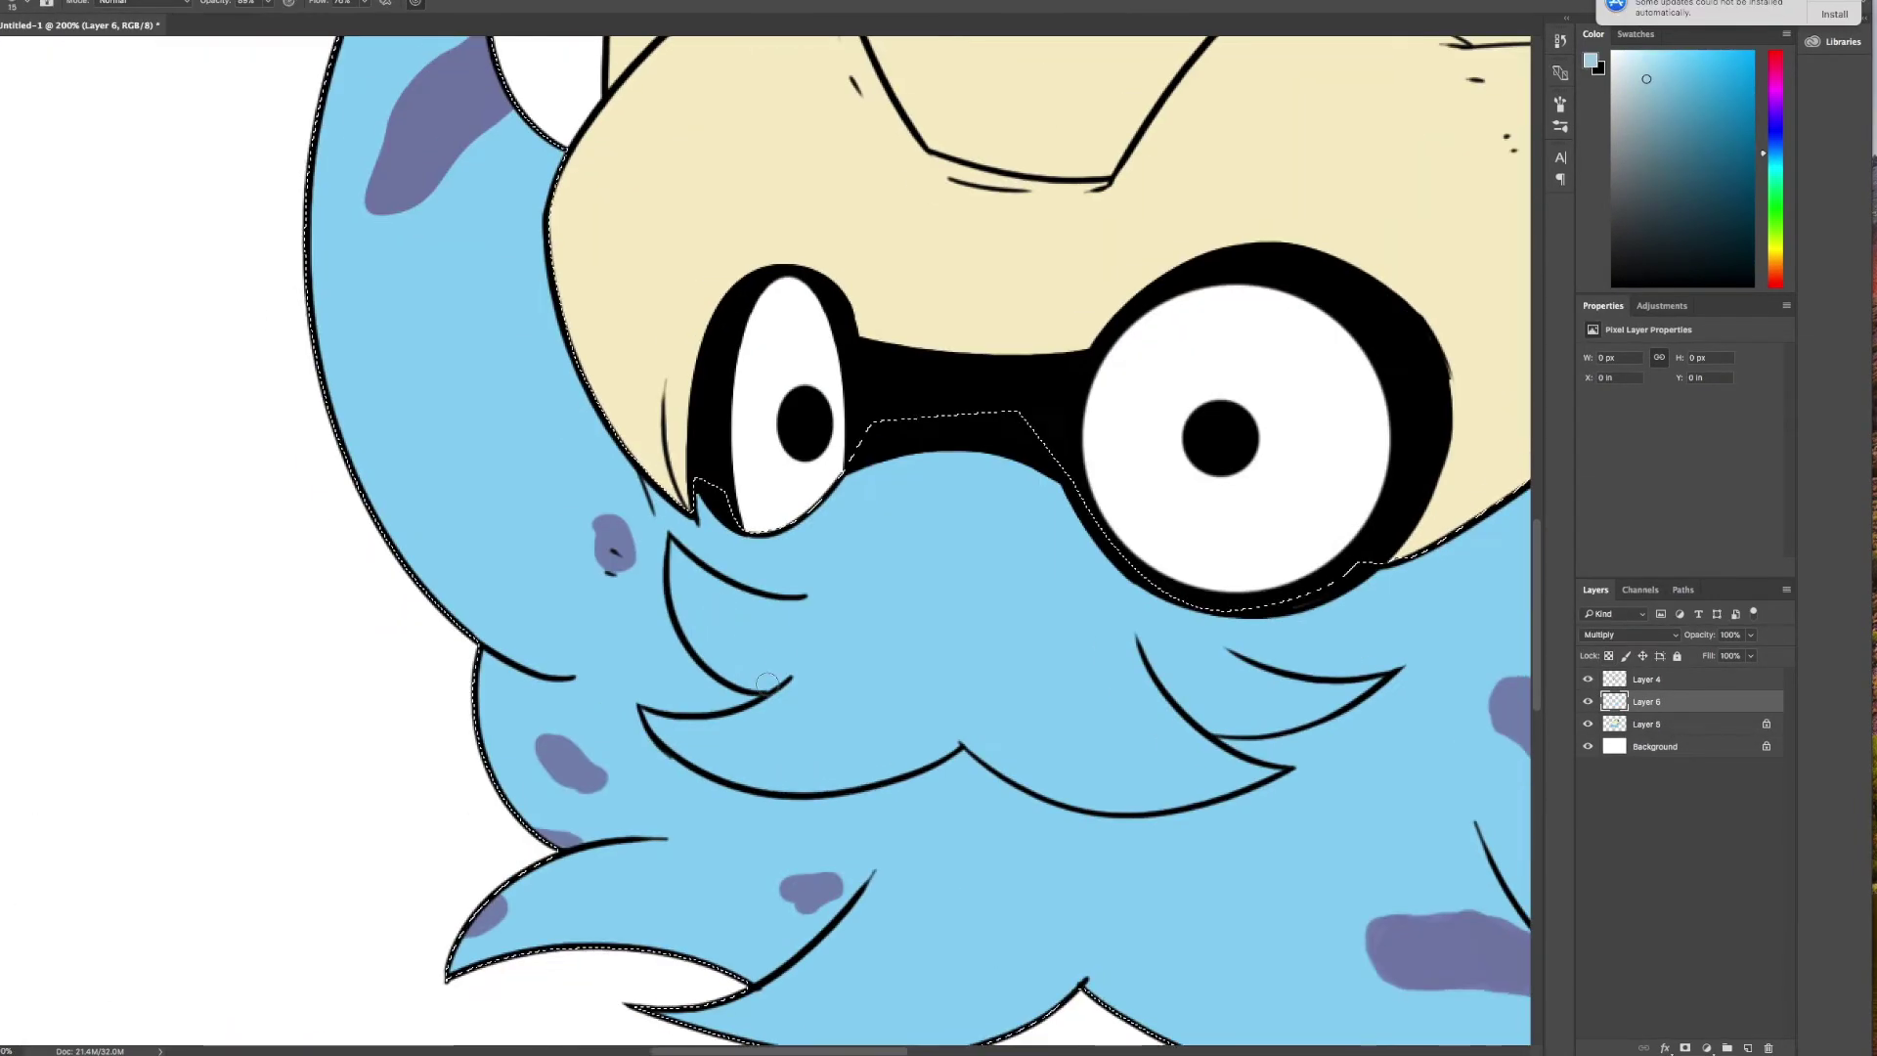
- Paint darker blue shading along the curled facial tufts and under the moustache-like fringe on the Multiply layer
left_click_drag(657, 538, 748, 664)
left_click_drag(594, 680, 954, 741)
left_click(269, 4)
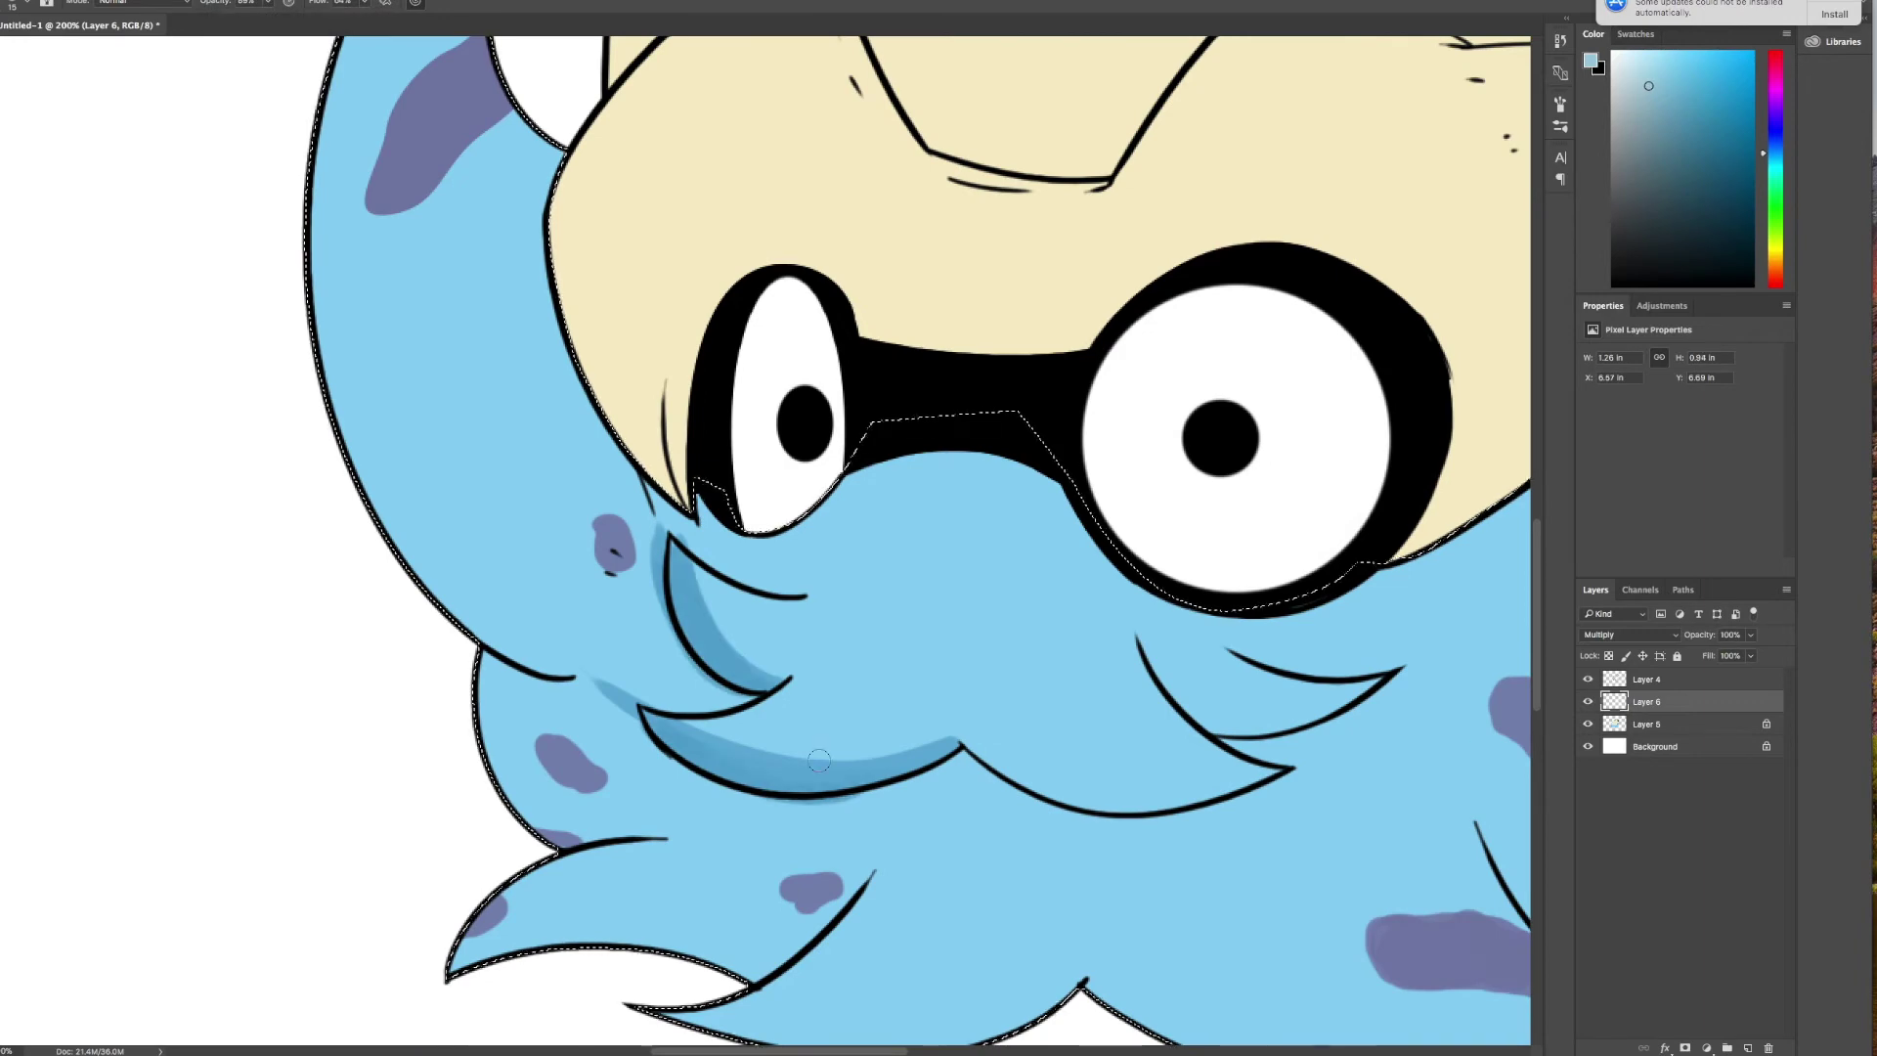
left_click_drag(977, 488, 745, 375)
left_click_drag(733, 635, 1114, 675)
left_click_drag(938, 616, 1226, 552)
left_click_drag(1075, 626, 1202, 581)
left_click_drag(481, 674, 714, 675)
- Erase the stray shading that spills past the facial tufts and trim the shadow under the fringe
key("e")
left_click_drag(430, 411, 449, 504)
left_click_drag(364, 567, 416, 599)
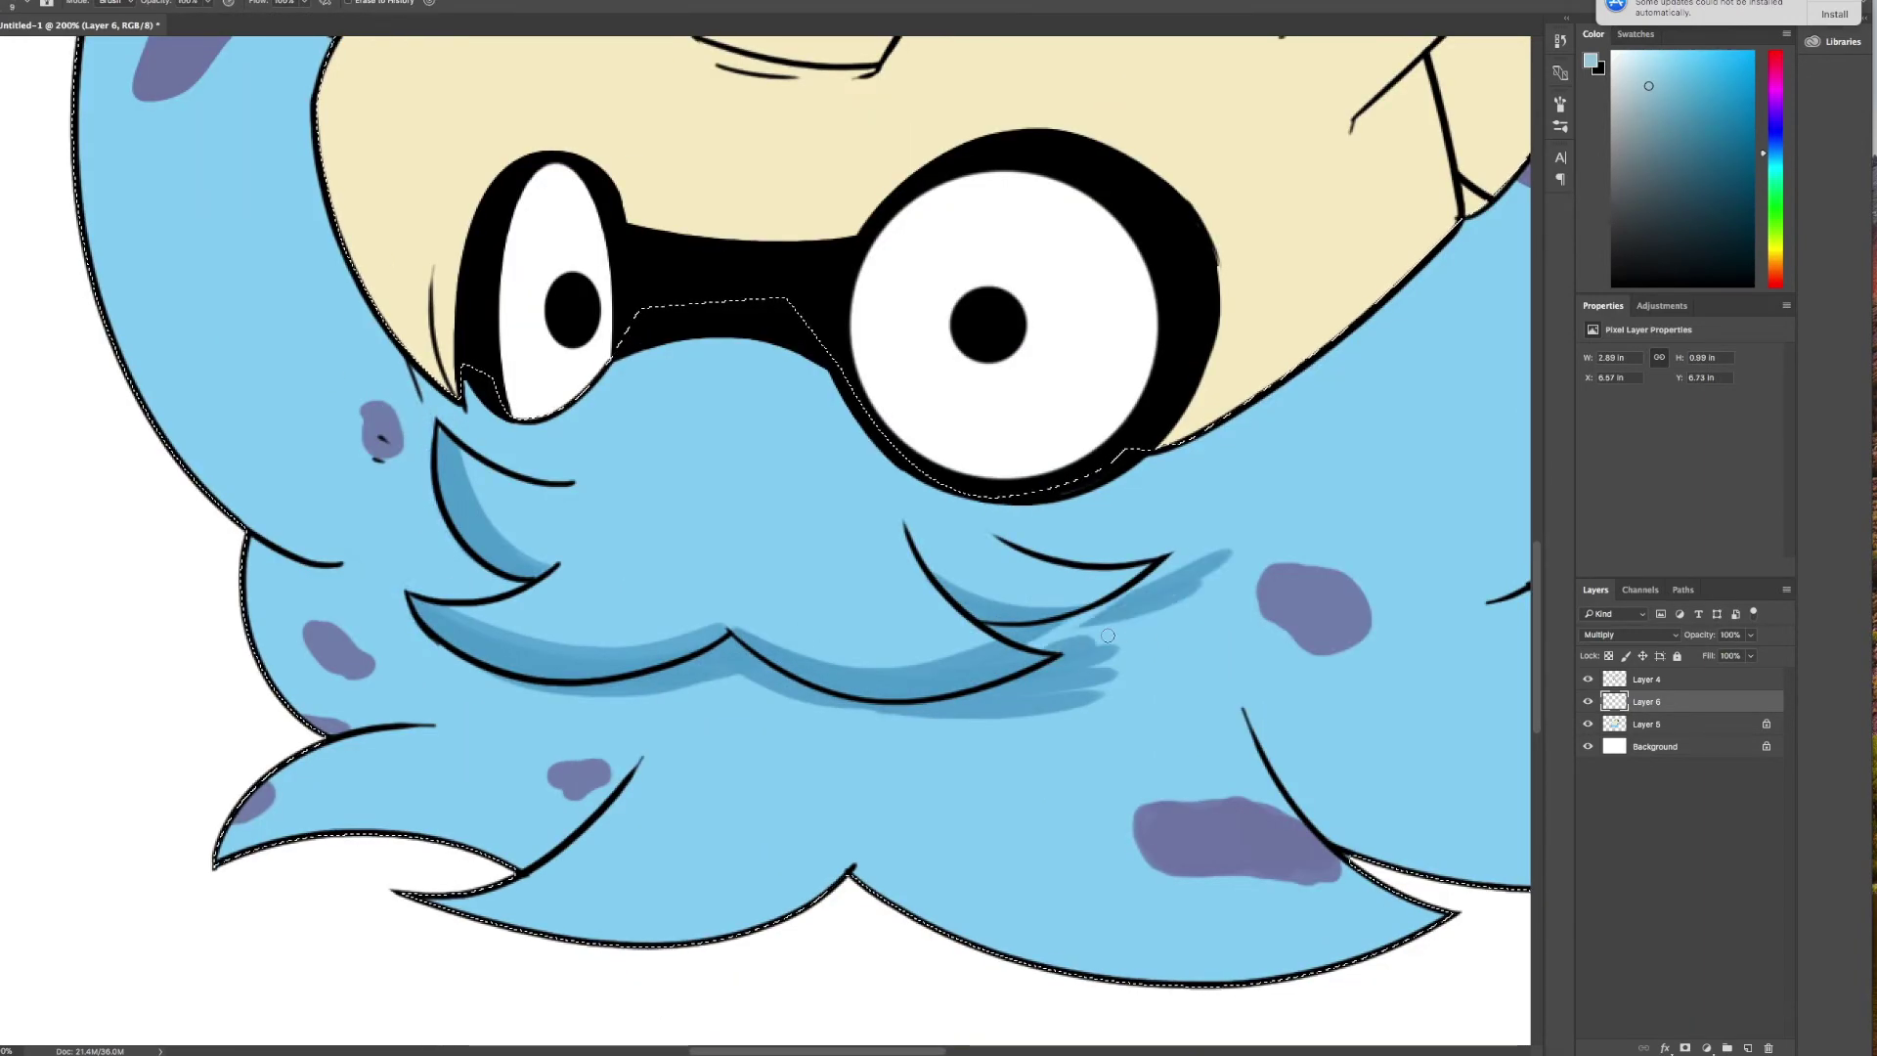
left_click_drag(1108, 635, 1221, 558)
left_click_drag(1066, 684, 880, 708)
mouse_move(1124, 645)
left_mouse_down()
mouse_move(967, 713)
mouse_move(862, 709)
left_mouse_up()
- Shade the undersides of the lower tentacles on the creature's left-hand side of the picture with darker blue
mouse_move(407, 759)
left_mouse_down()
mouse_move(634, 623)
mouse_move(739, 732)
mouse_move(837, 528)
left_mouse_up()
key("b")
left_click_drag(650, 626, 977, 616)
left_click_drag(831, 675, 984, 640)
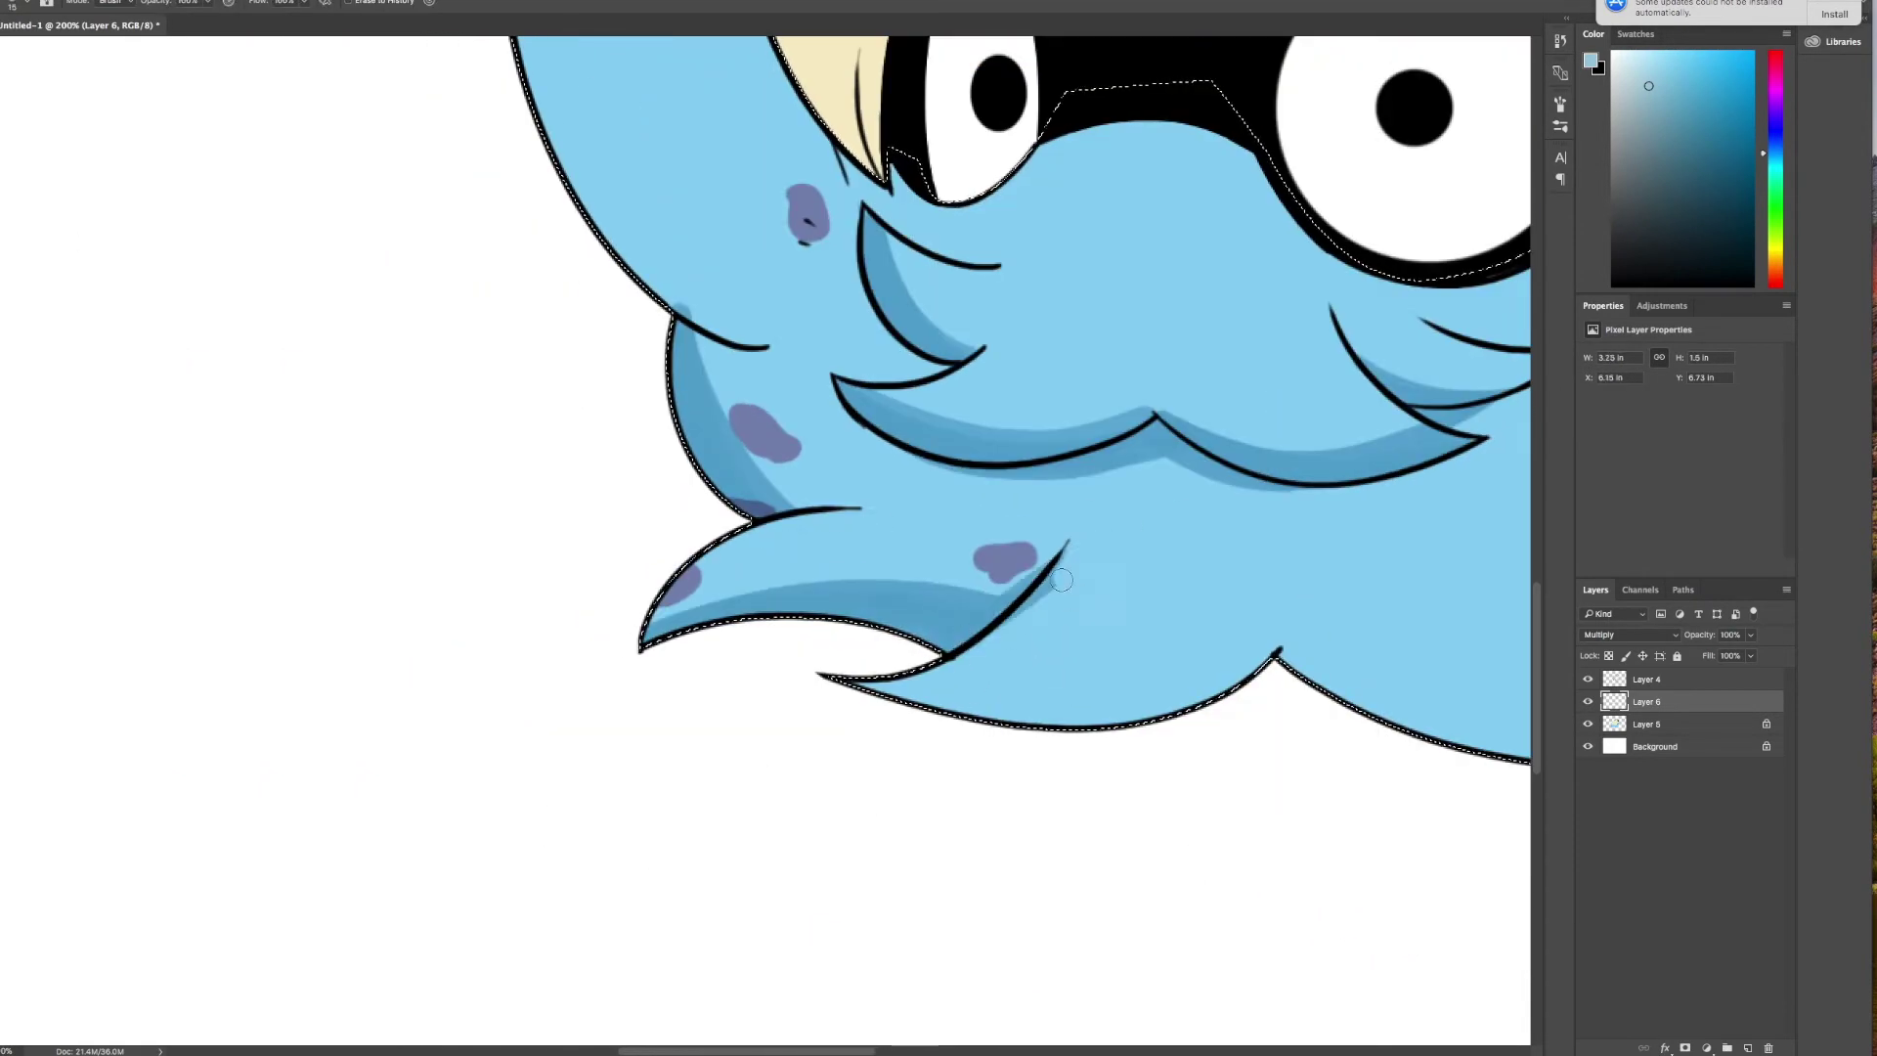
scroll(1084, 551, "down", 2)
key("b")
scroll(1068, 608, "up", 2)
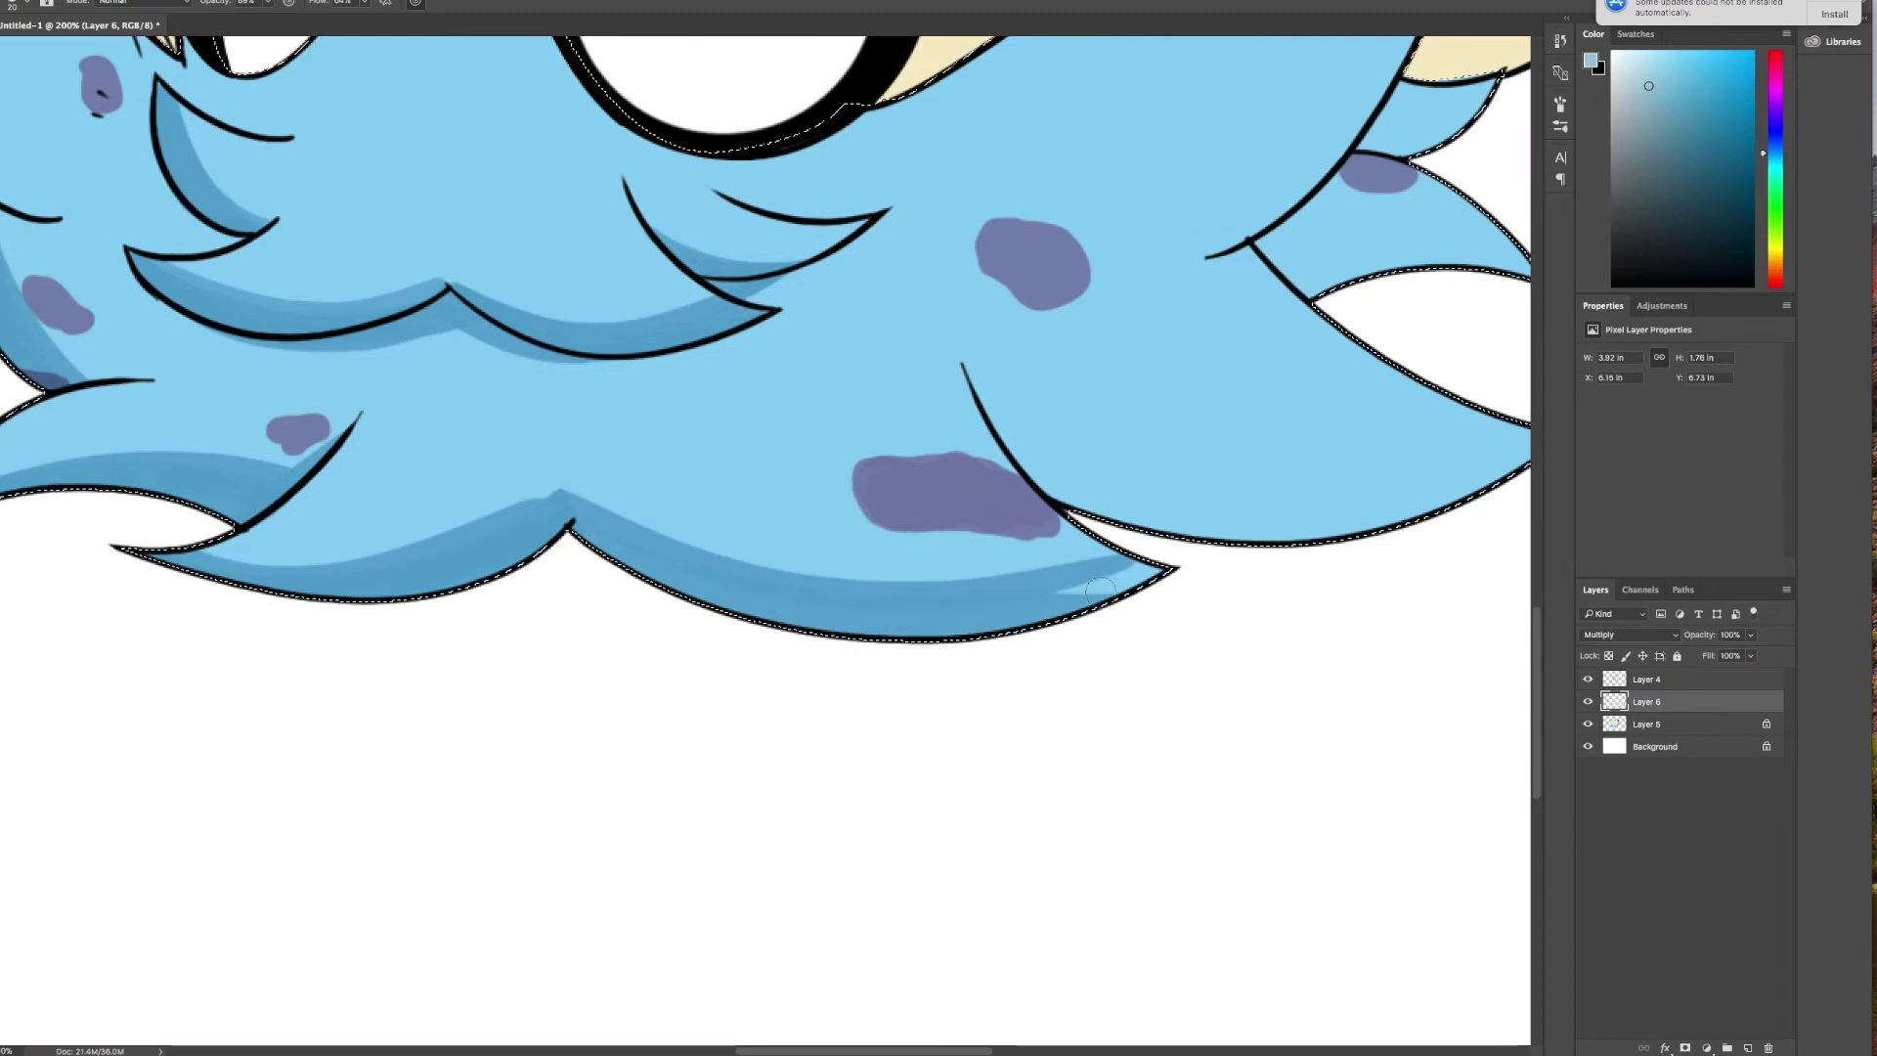
- Shade the lower edges of the central and right-hand lower tentacles and darken the small tentacles behind them
scroll(482, 342, "right", 6)
scroll(482, 342, "up", 1)
left_click_drag(395, 489, 963, 474)
left_click_drag(440, 581, 830, 543)
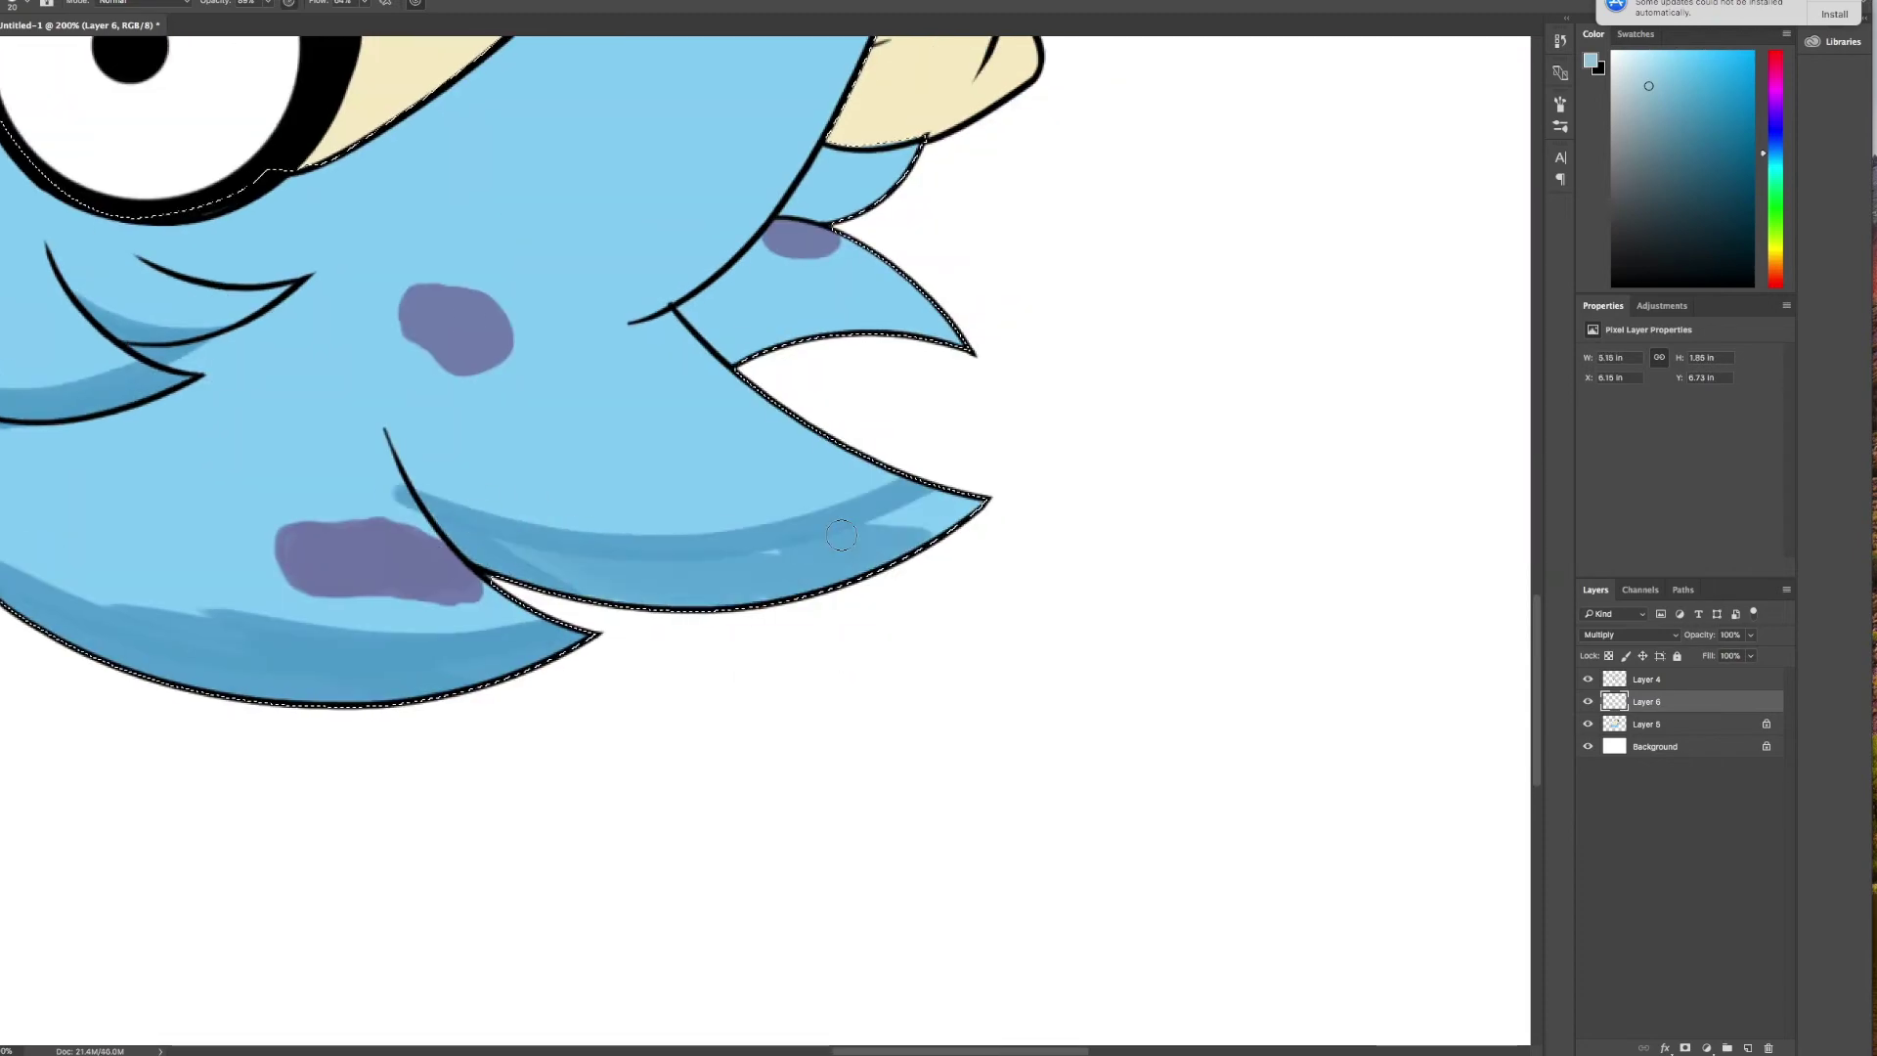
scroll(602, 570, "up", 1)
scroll(602, 570, "right", 1)
left_click_drag(762, 455, 782, 381)
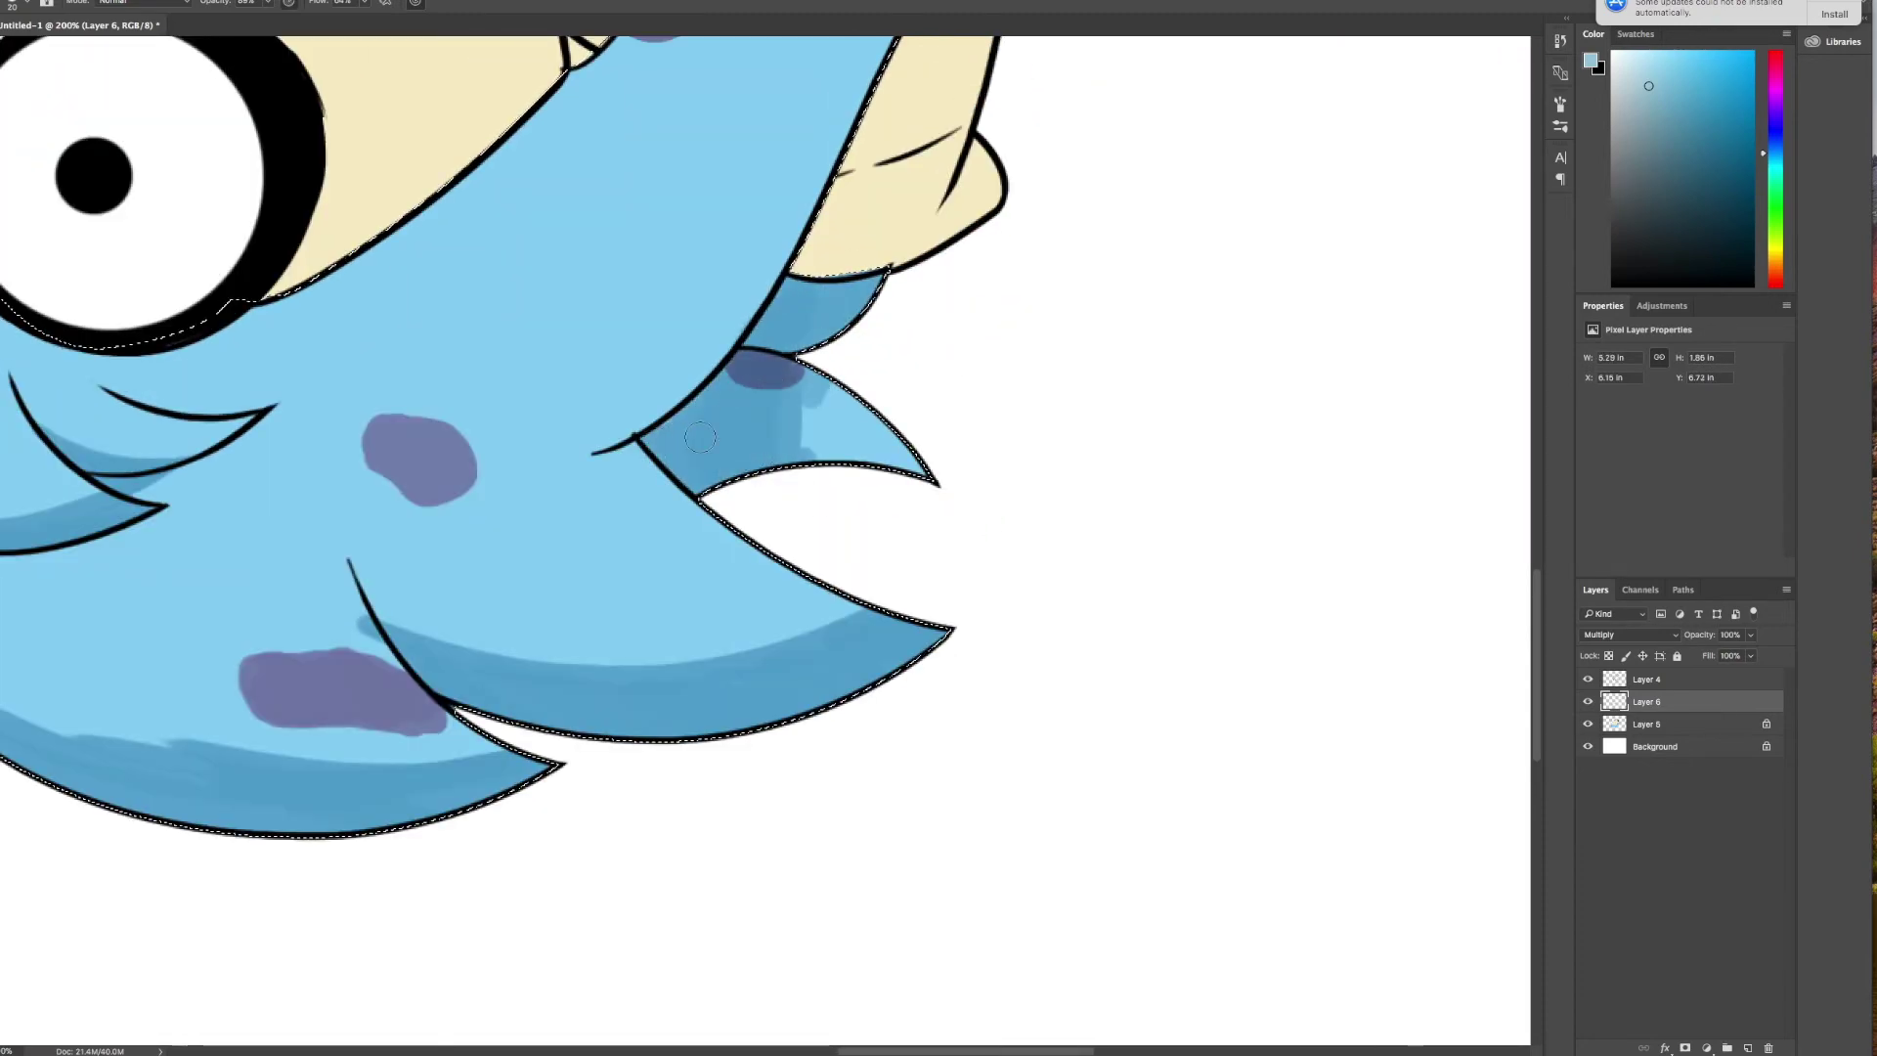
- Shade the underside of the right-hand raised tentacle and its bulb-shaped tip with darker blue
scroll(762, 333, "up", 3)
left_click_drag(989, 268, 843, 477)
mouse_move(938, 337)
left_mouse_down()
mouse_move(1144, 420)
mouse_move(1358, 343)
left_mouse_up()
left_click_drag(1173, 381, 1368, 361)
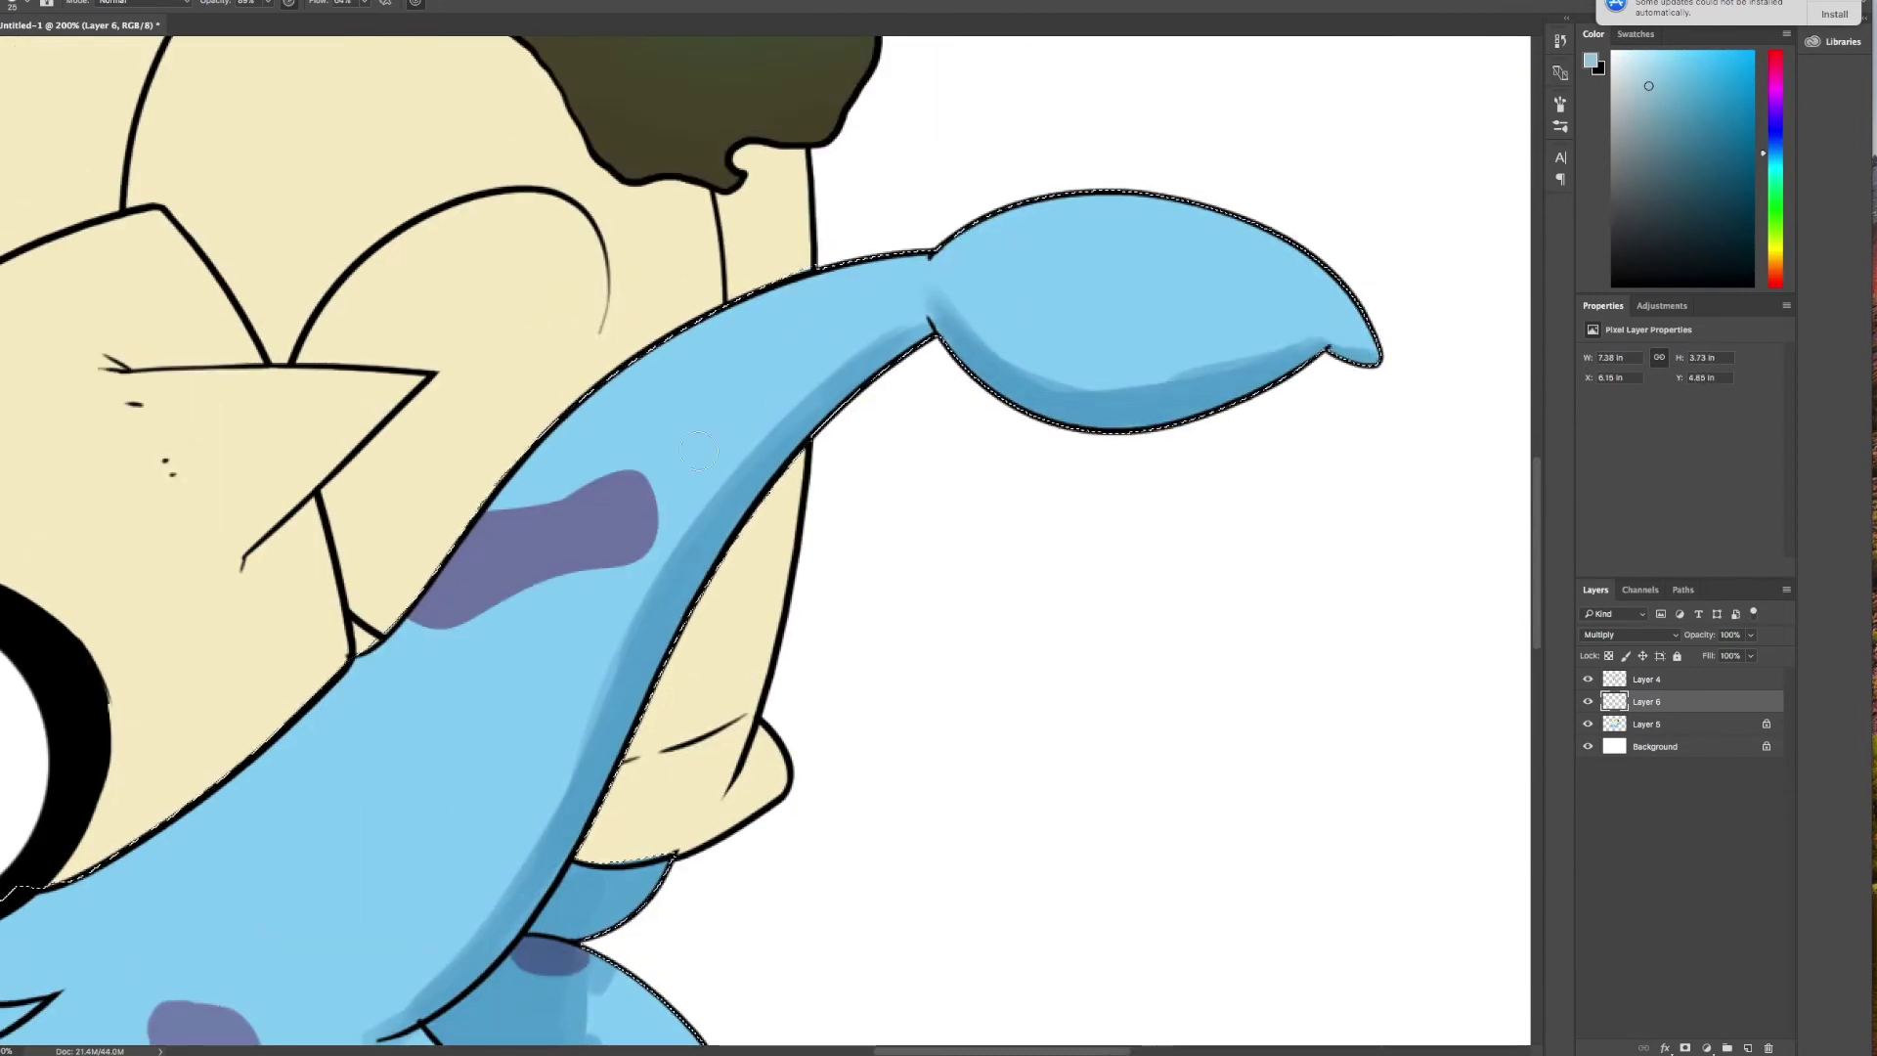
left_click_drag(936, 329, 1121, 134)
- Shade the left-hand raised tentacle beside the head plate and along its bulb-shaped tip, plus the body beneath the eye
left_click_drag(586, 548, 1192, 547)
left_click_drag(601, 620, 1232, 561)
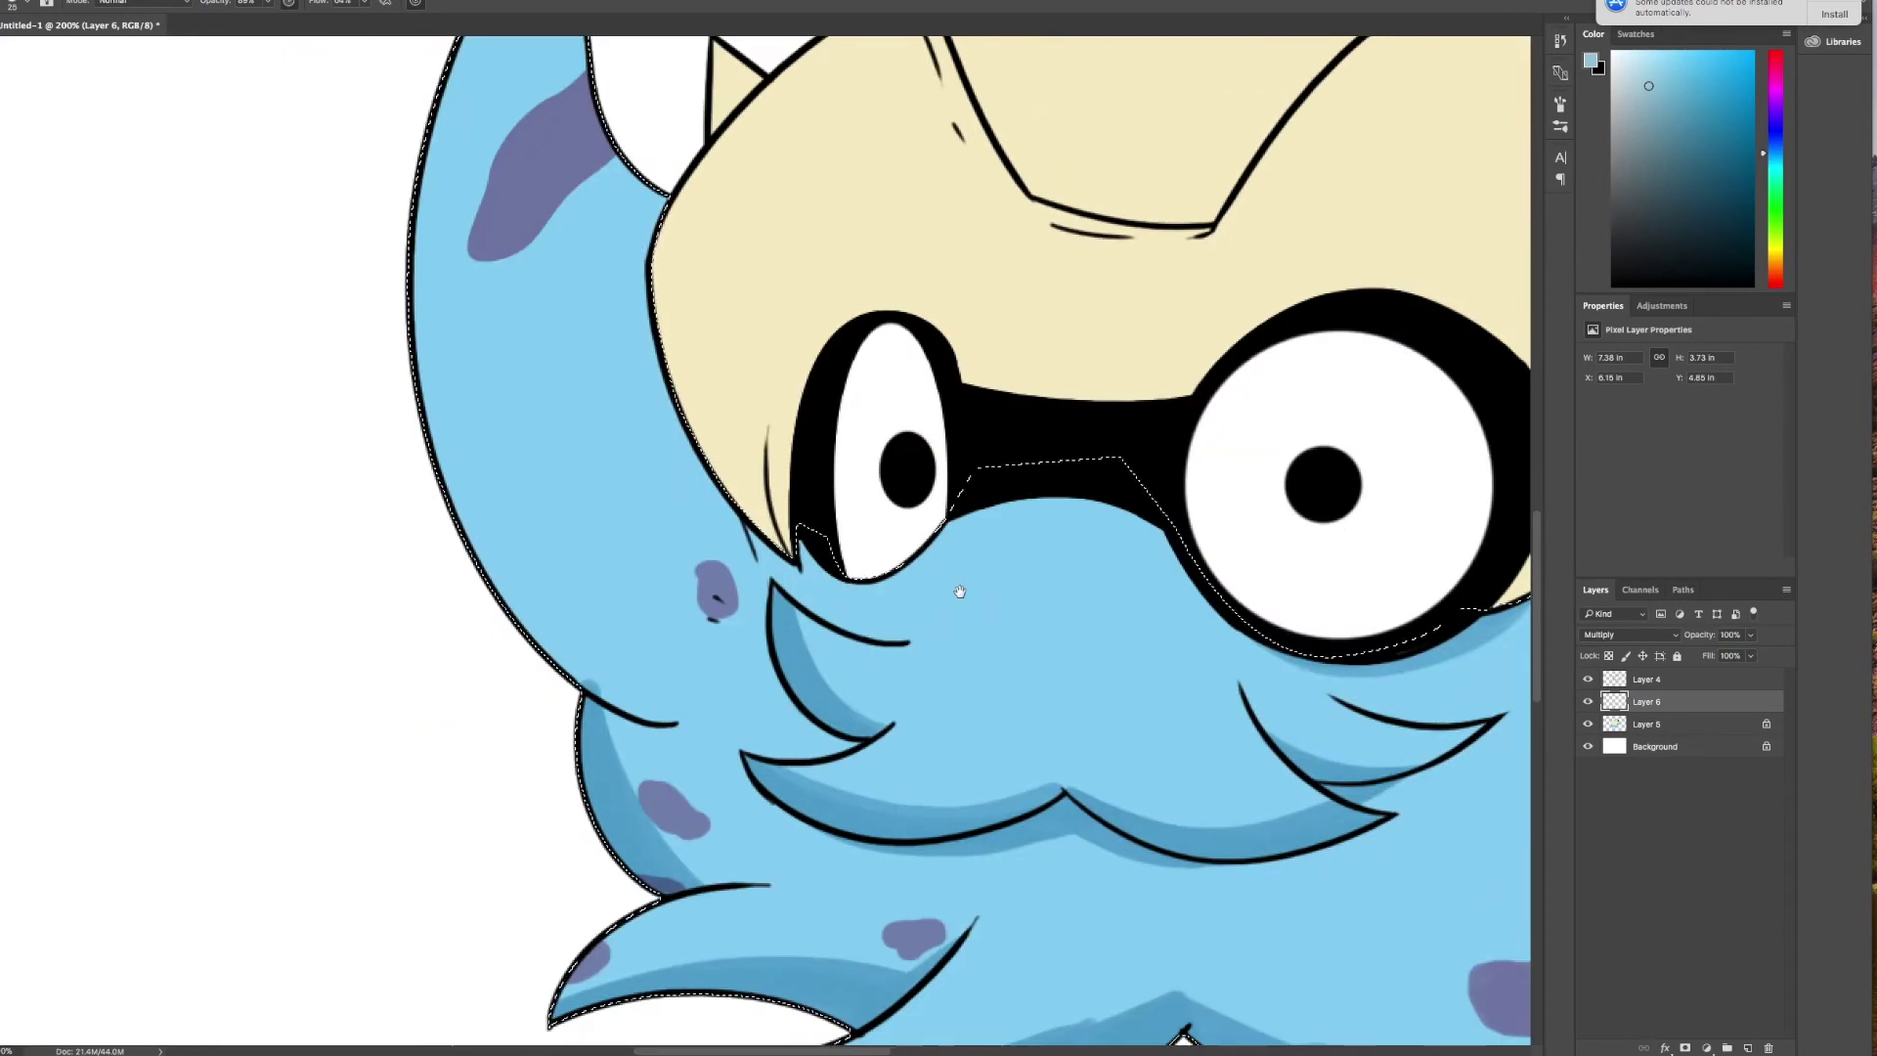
mouse_move(664, 518)
left_mouse_down()
mouse_move(611, 122)
mouse_move(699, 488)
left_mouse_up()
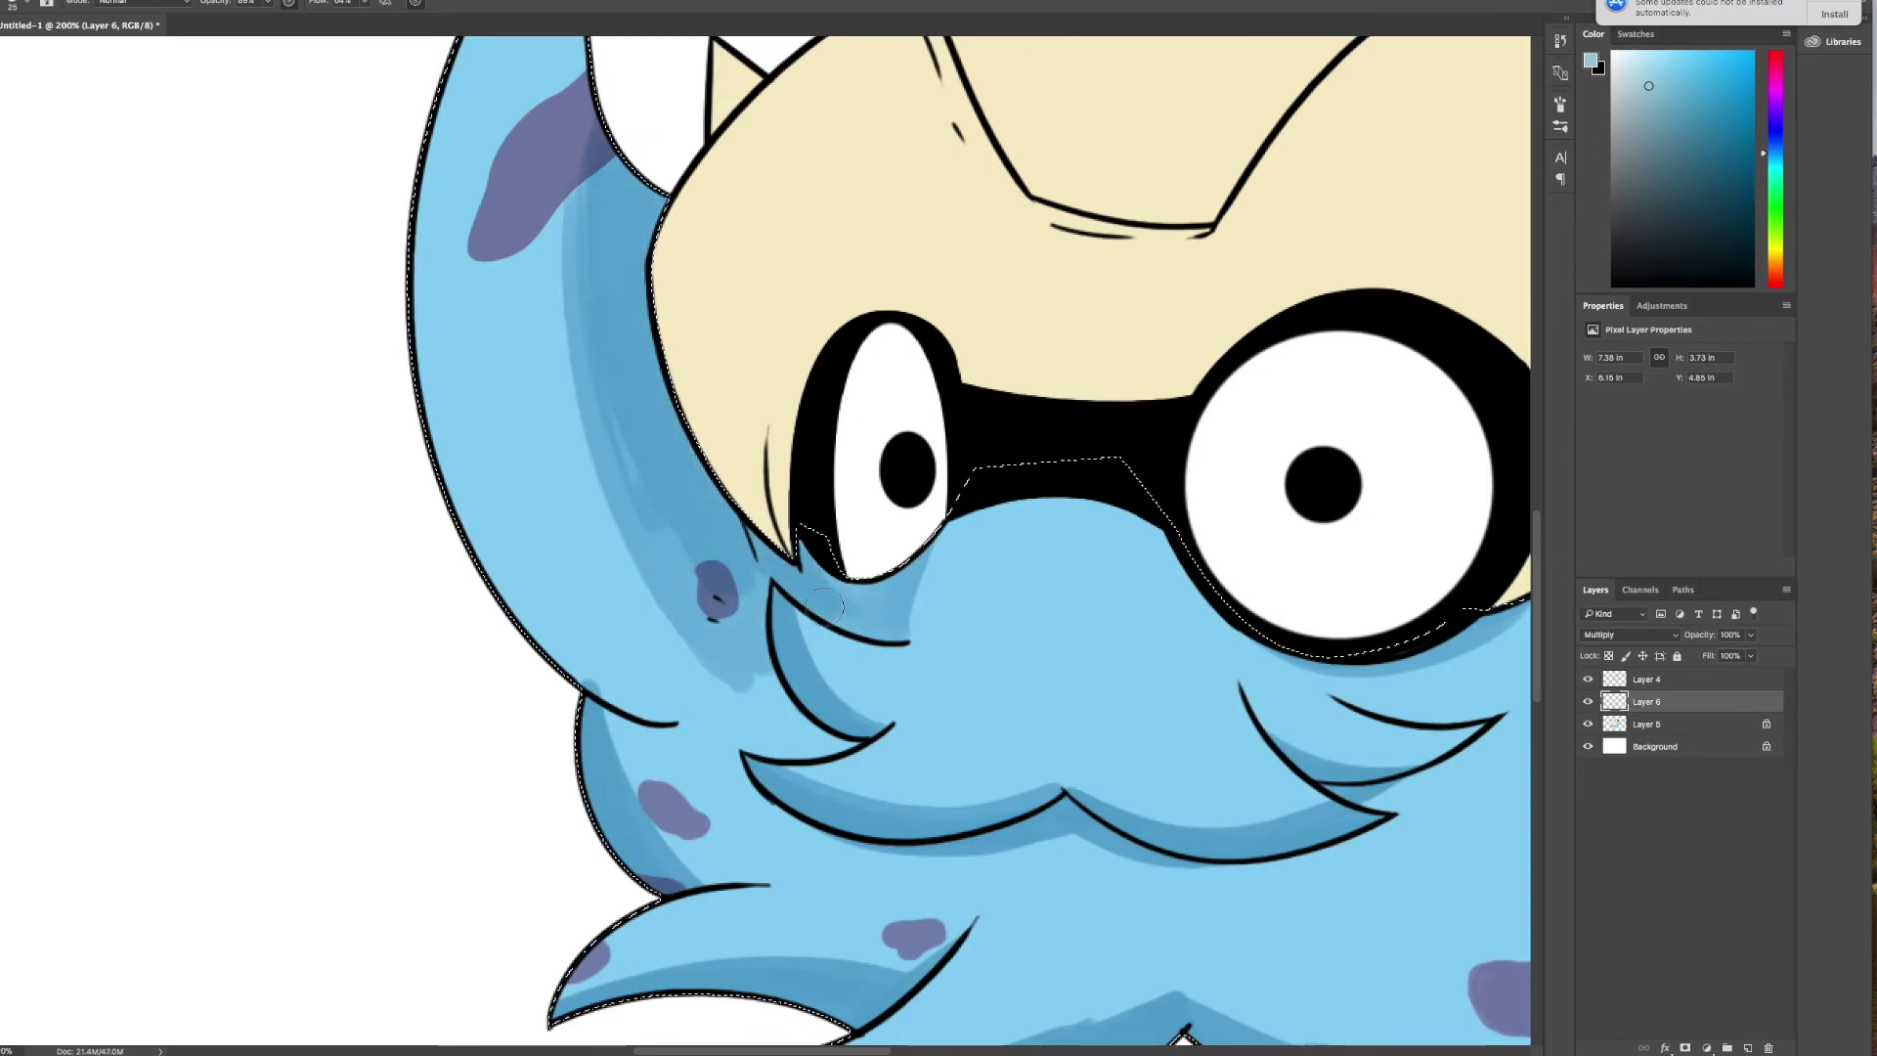
scroll(596, 411, "up", 10)
left_click_drag(875, 276, 586, 611)
left_click_drag(832, 289, 694, 636)
scroll(521, 618, "up", 5)
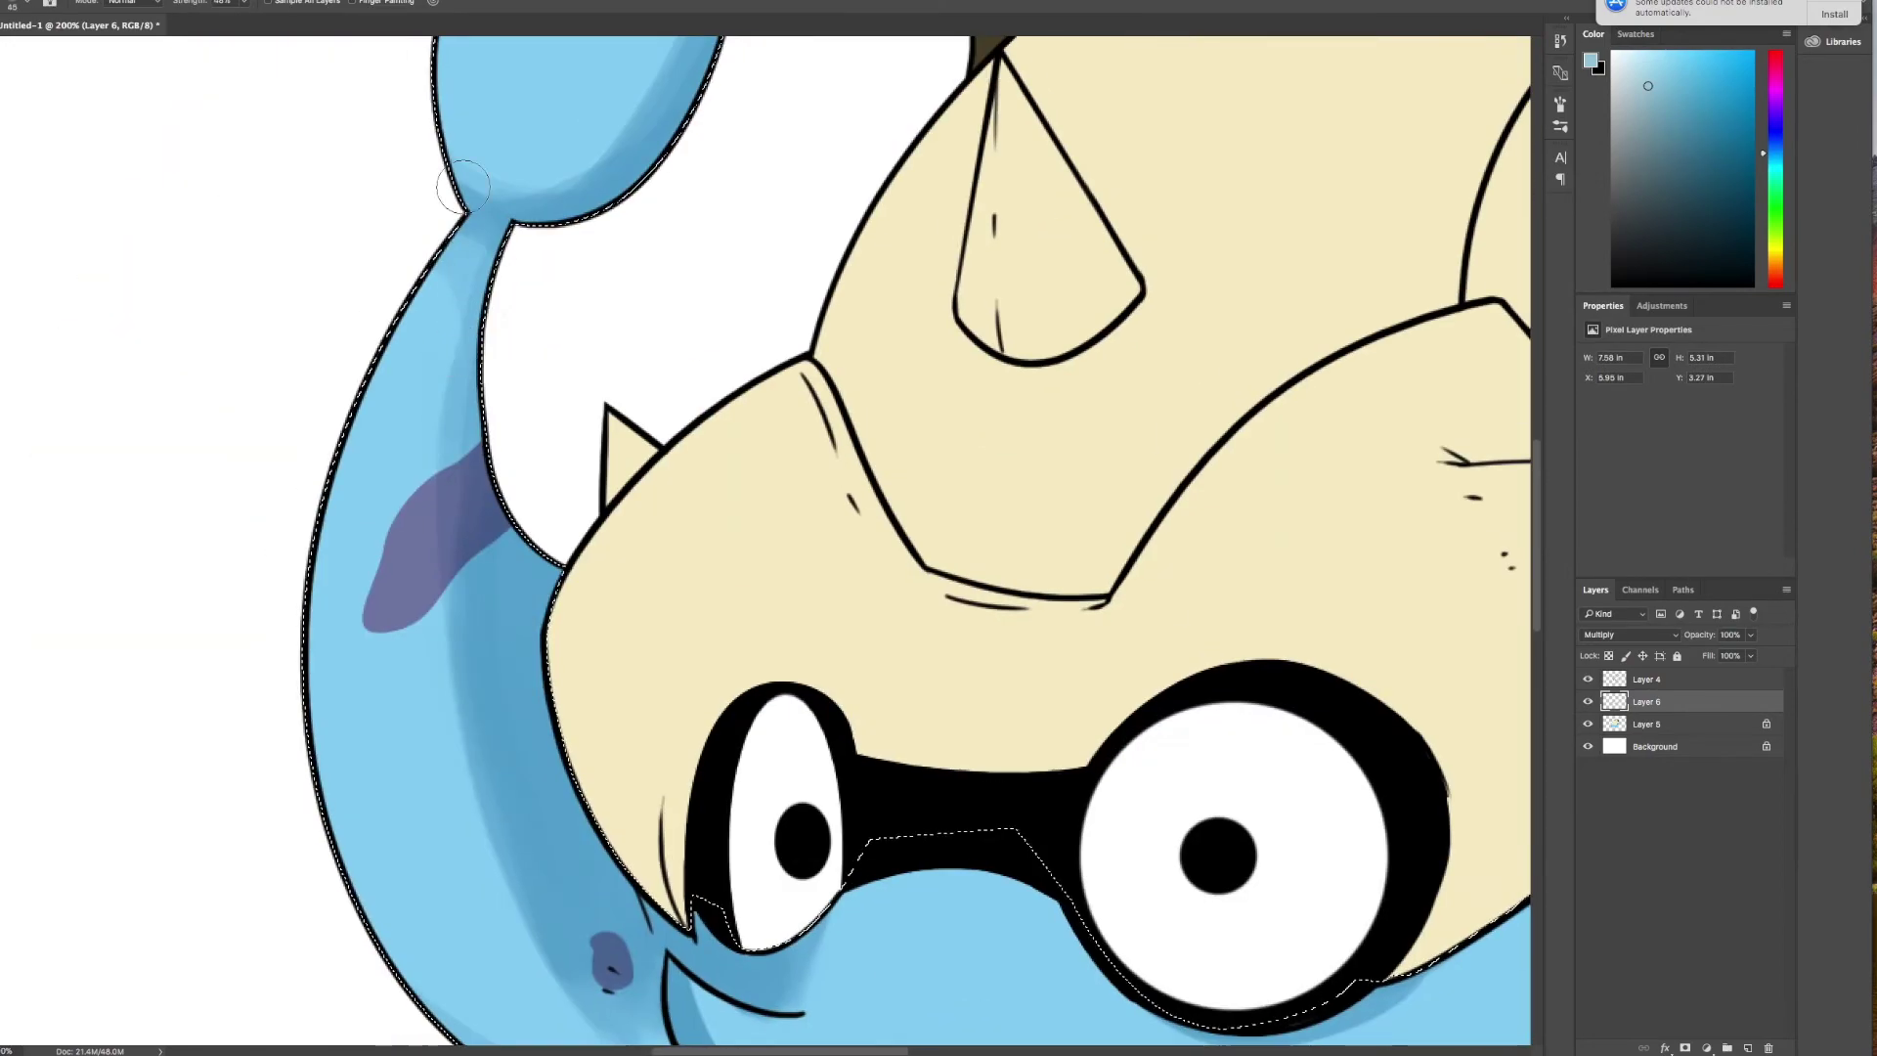
- Smudge the blue shading along the lower body and raised tentacles to soften its edges
scroll(608, 964, "down", 12)
scroll(1447, 723, "right", 6)
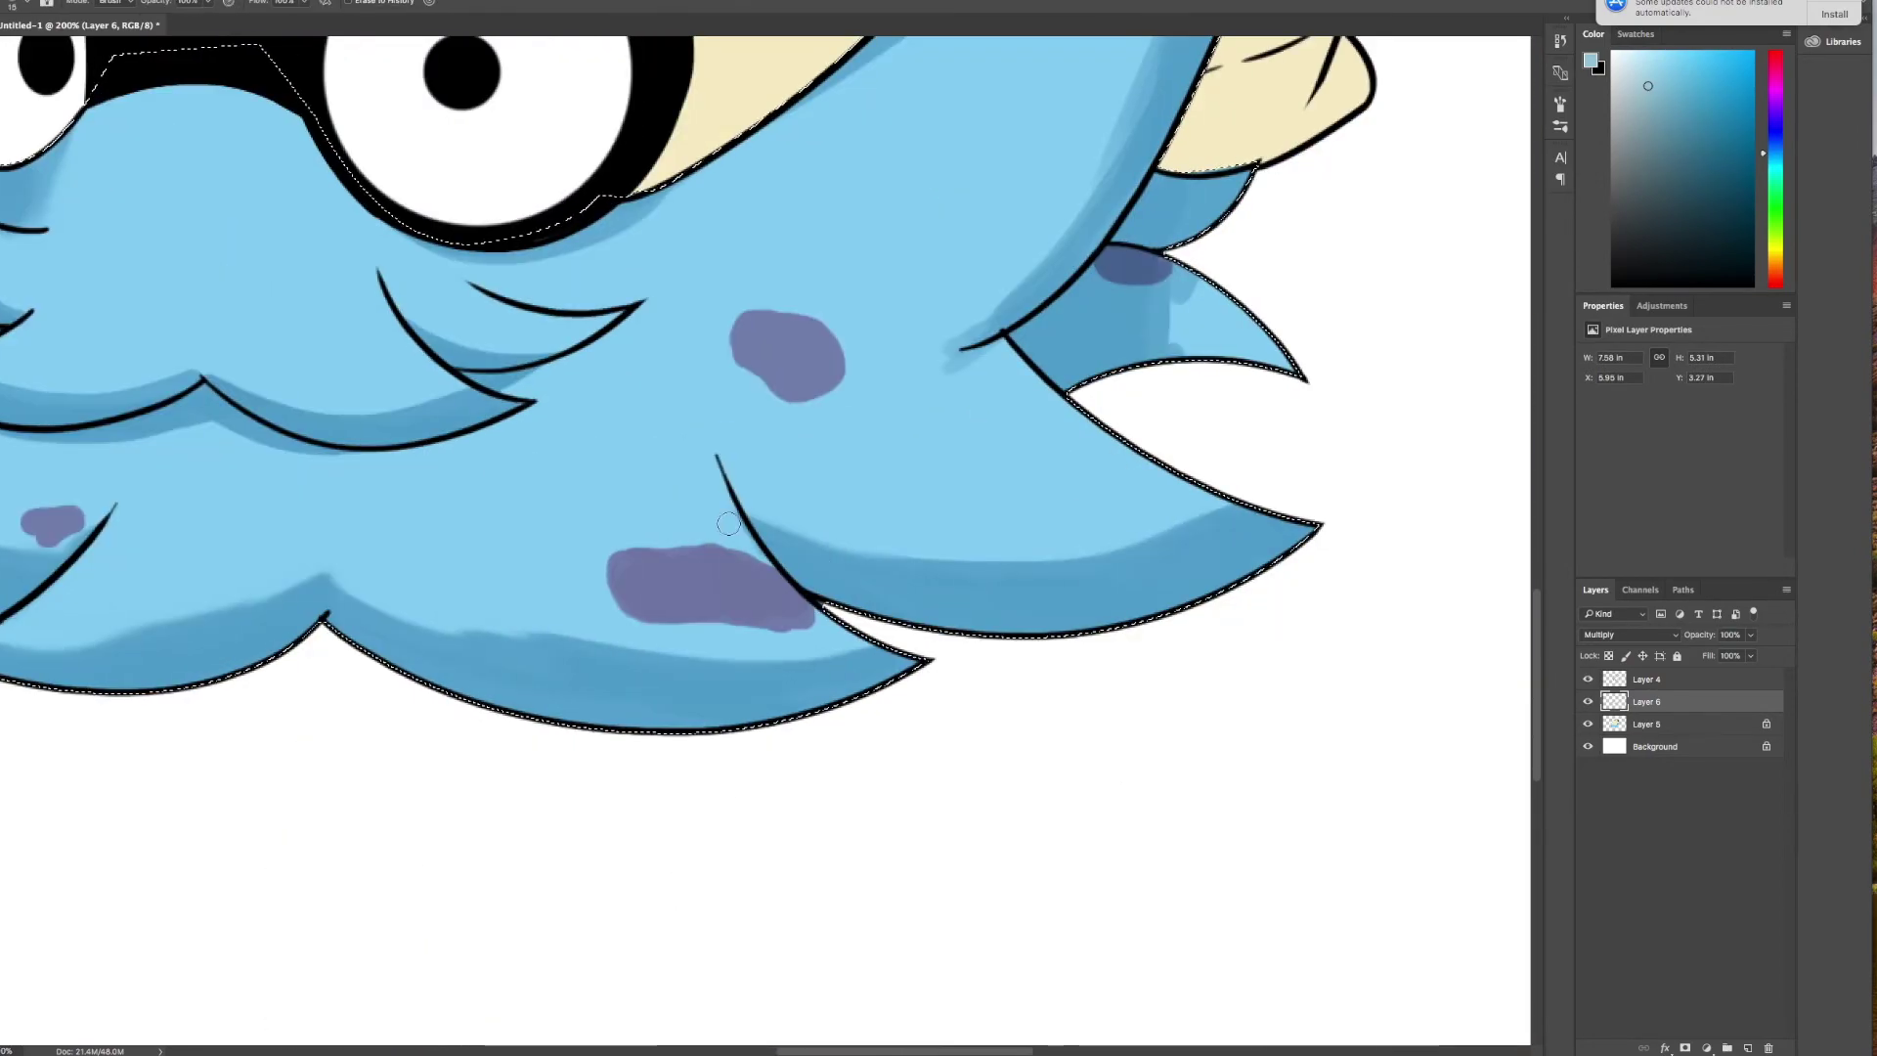
key("r")
scroll(996, 354, "up", 6)
scroll(996, 353, "right", 5)
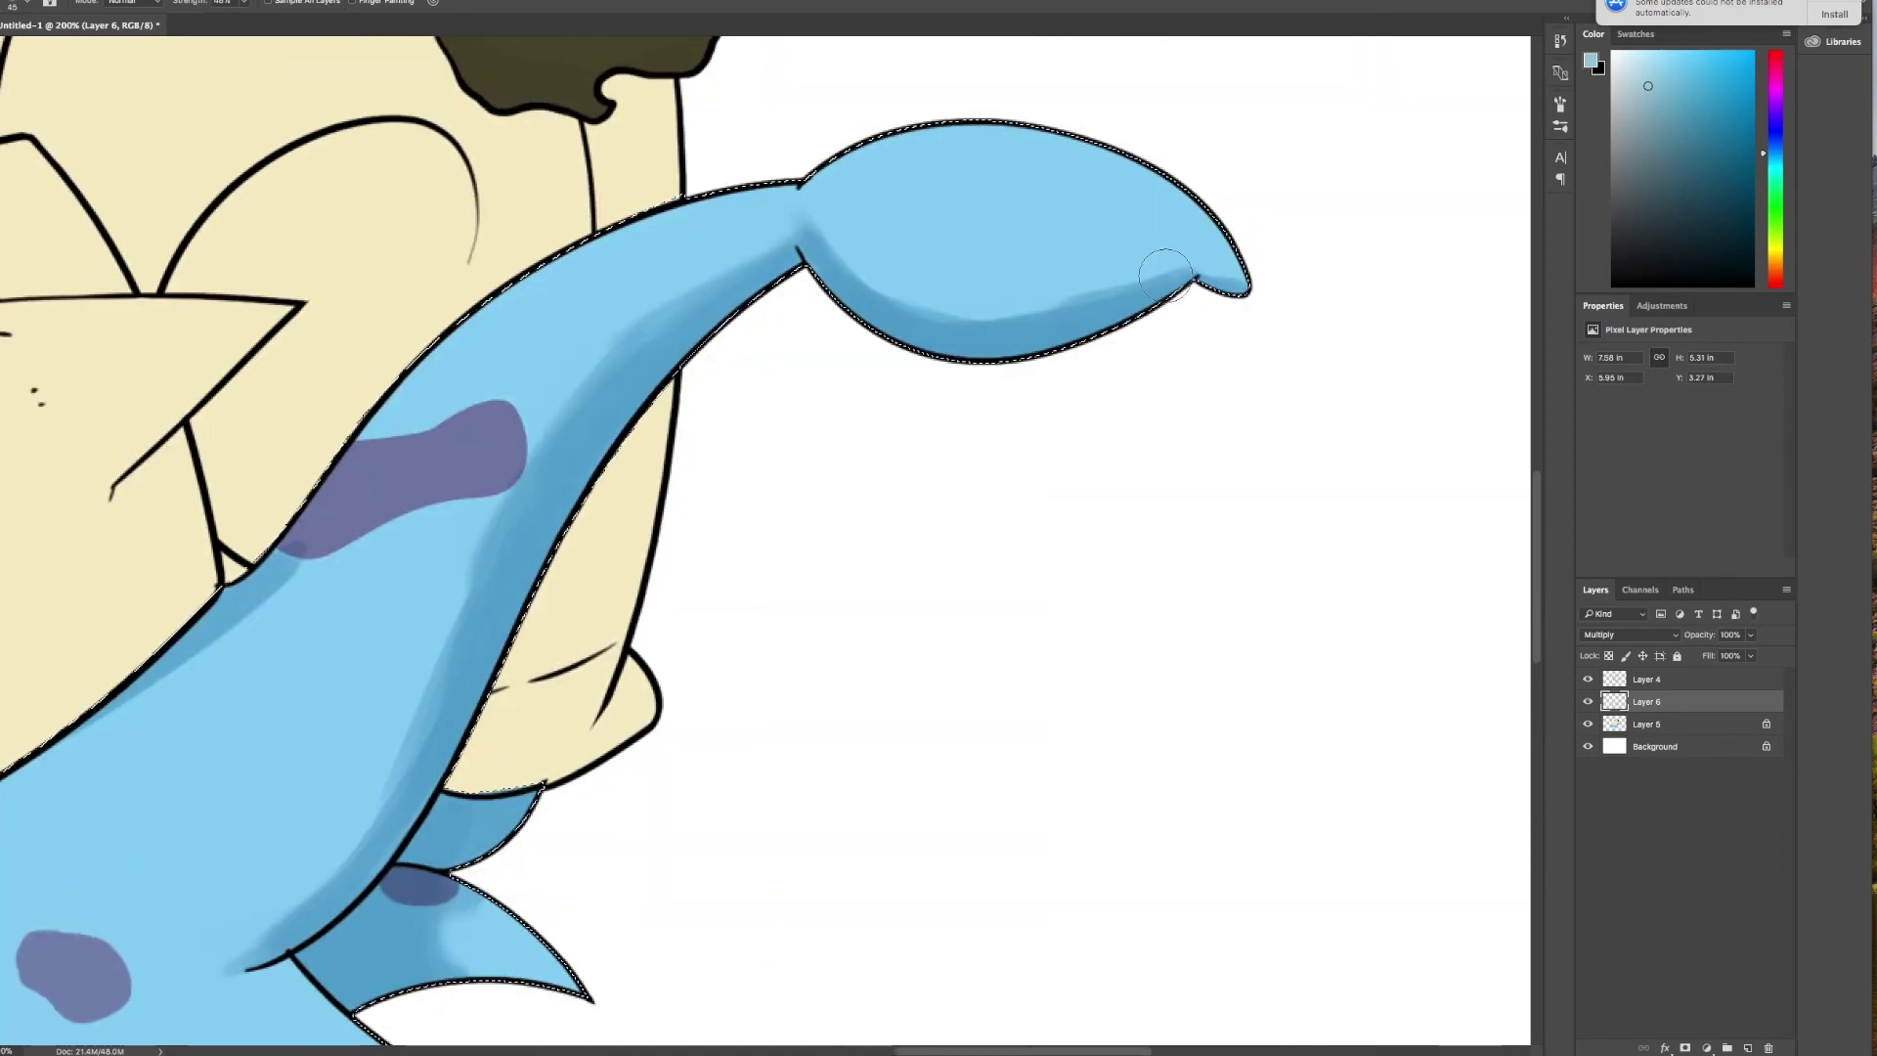
scroll(858, 782, "left", 8)
scroll(858, 782, "up", 3)
scroll(843, 748, "down", 3)
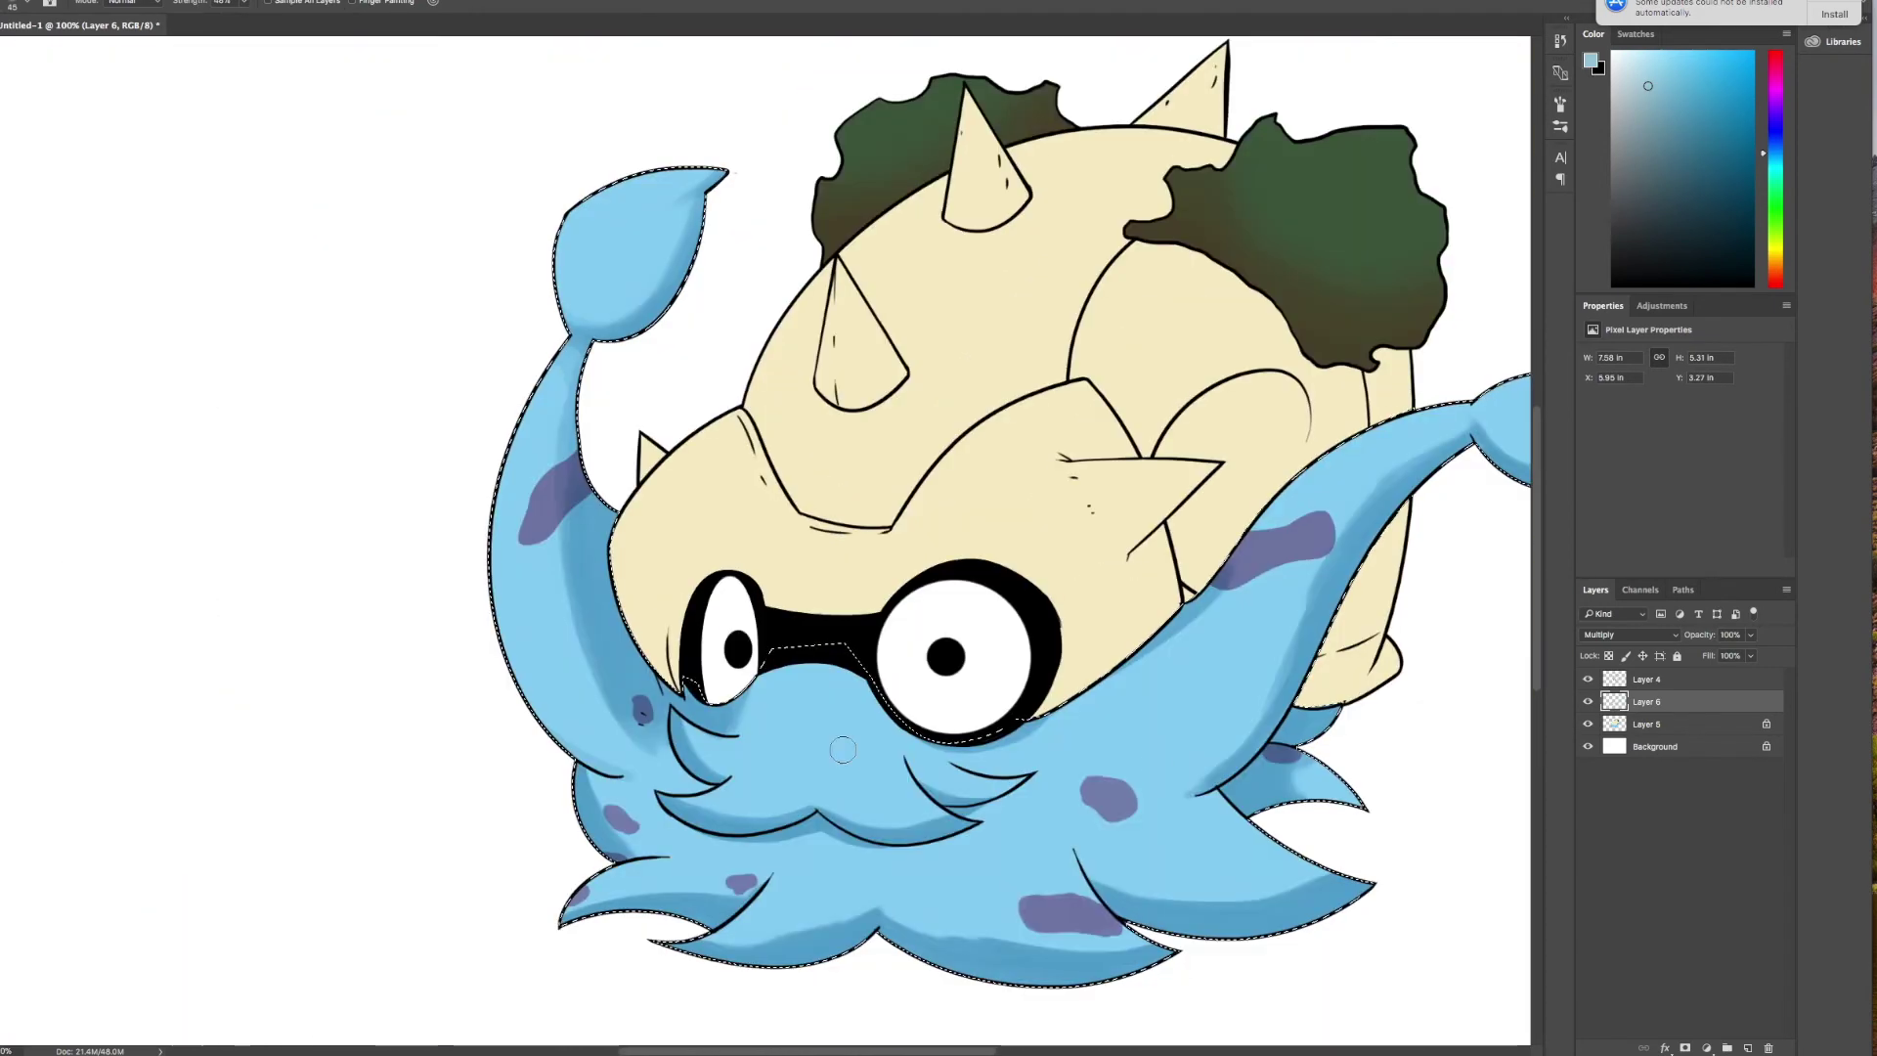
- Shade the selected cream shell with tan under the growths, beside the spikes and behind the head plate
left_click(1646, 700)
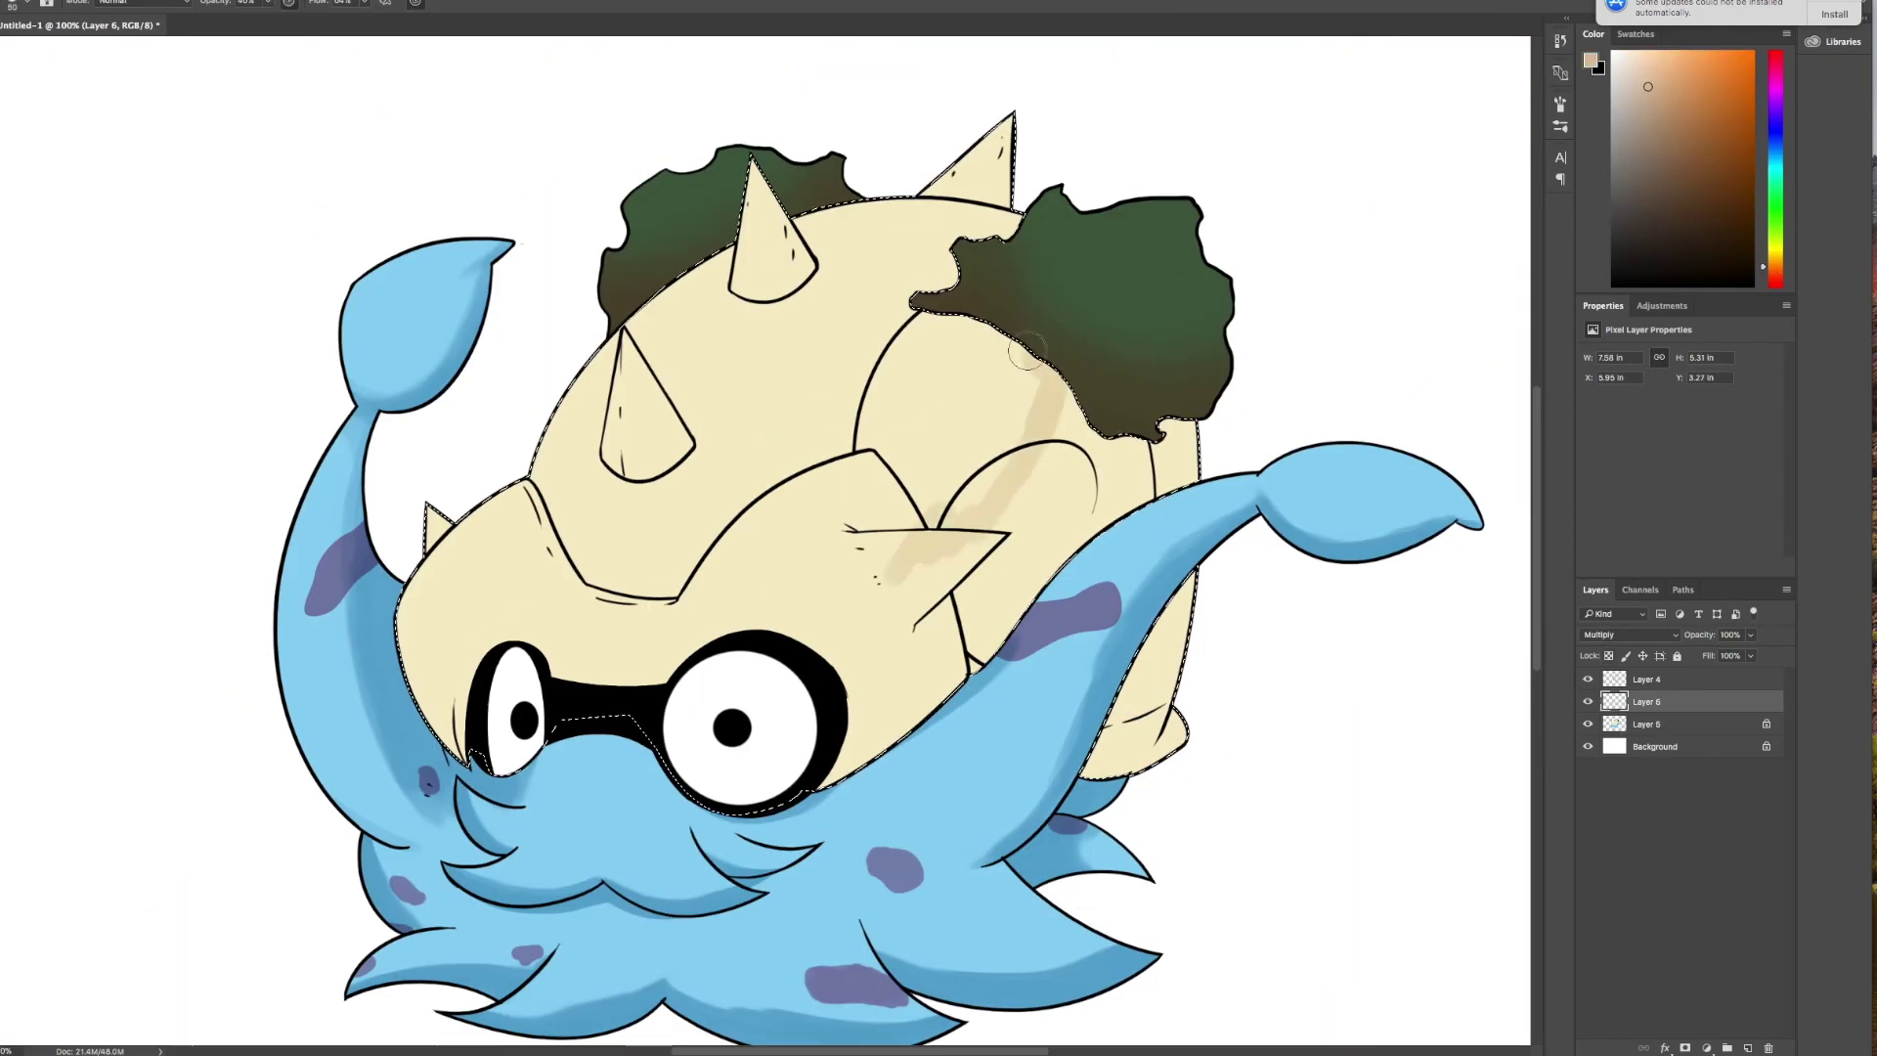
left_click_drag(1062, 422, 1139, 794)
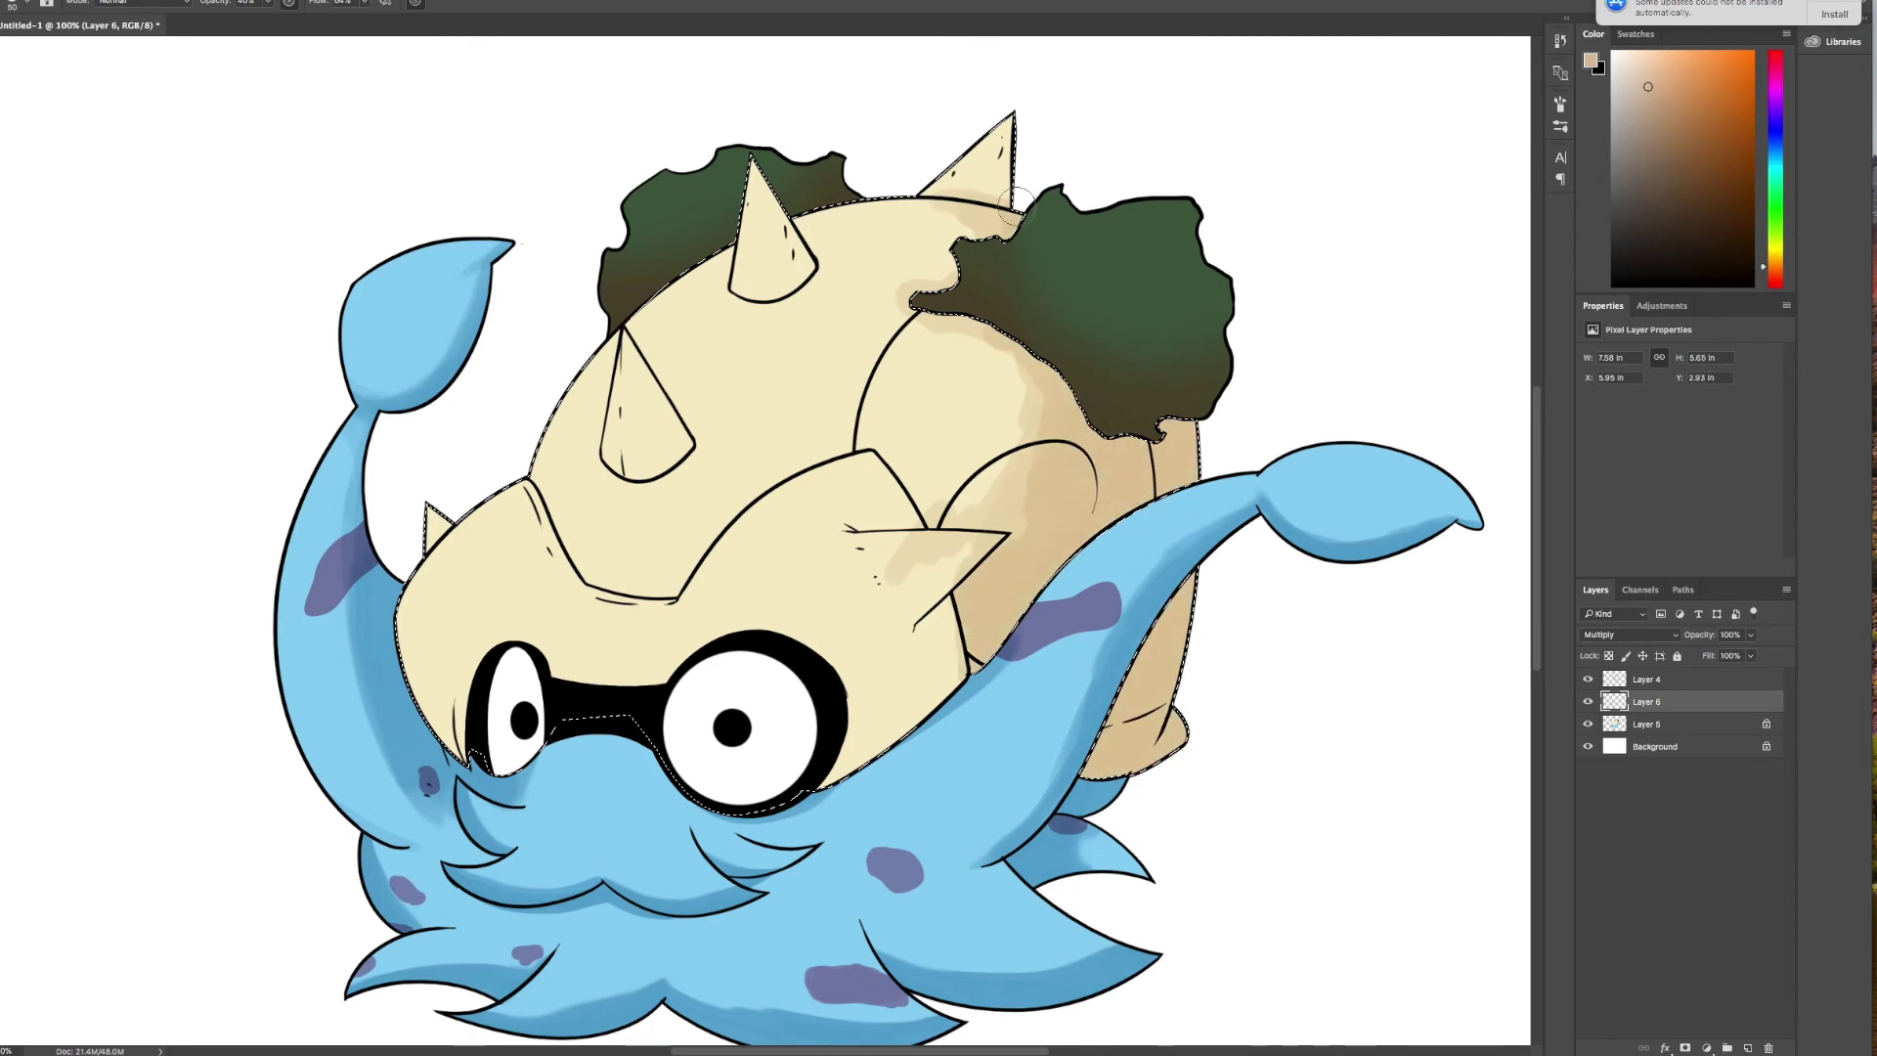
left_click_drag(591, 570, 840, 494)
left_click_drag(684, 435, 655, 322)
left_click_drag(860, 547, 977, 528)
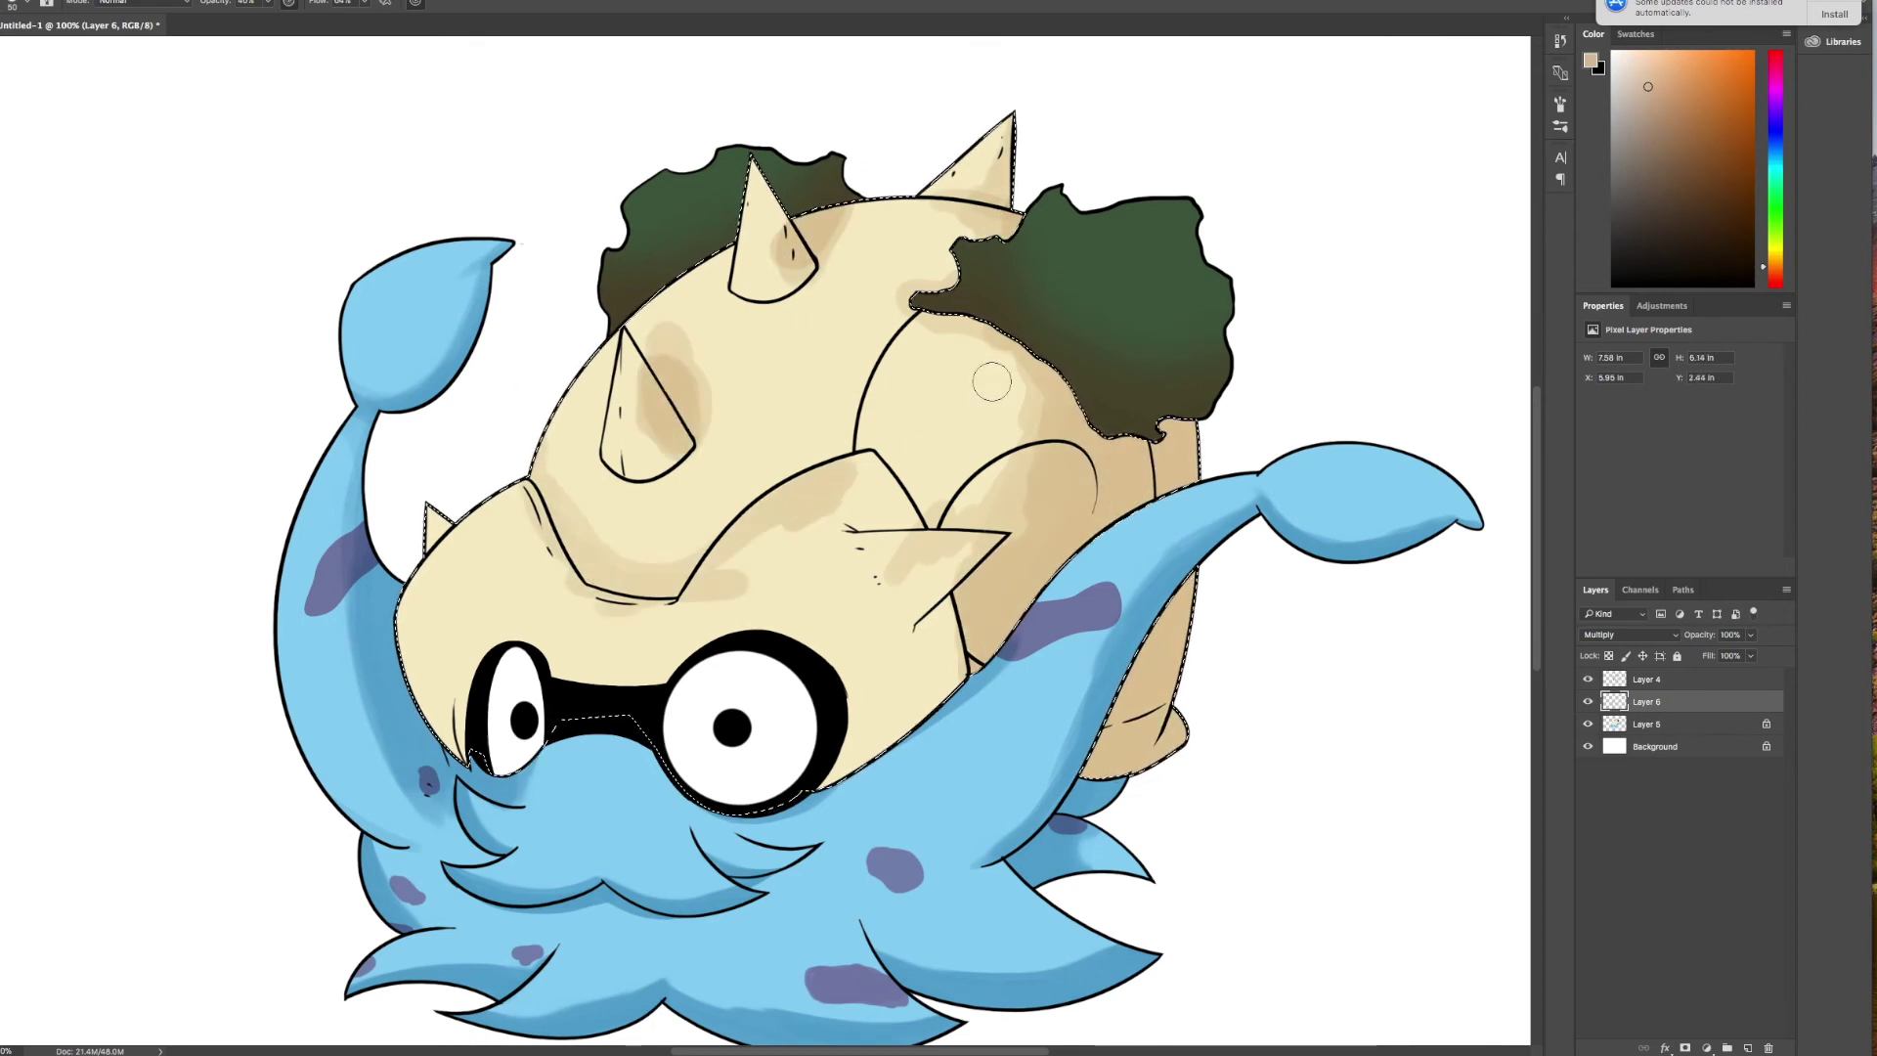
- Clean up the tan shell shading and refine it with a smaller brush around the spikes, head plate and eye mask
key("e")
key("ctrl+plus")
mouse_move(943, 401)
left_mouse_down()
mouse_move(880, 479)
mouse_move(1168, 606)
left_mouse_up()
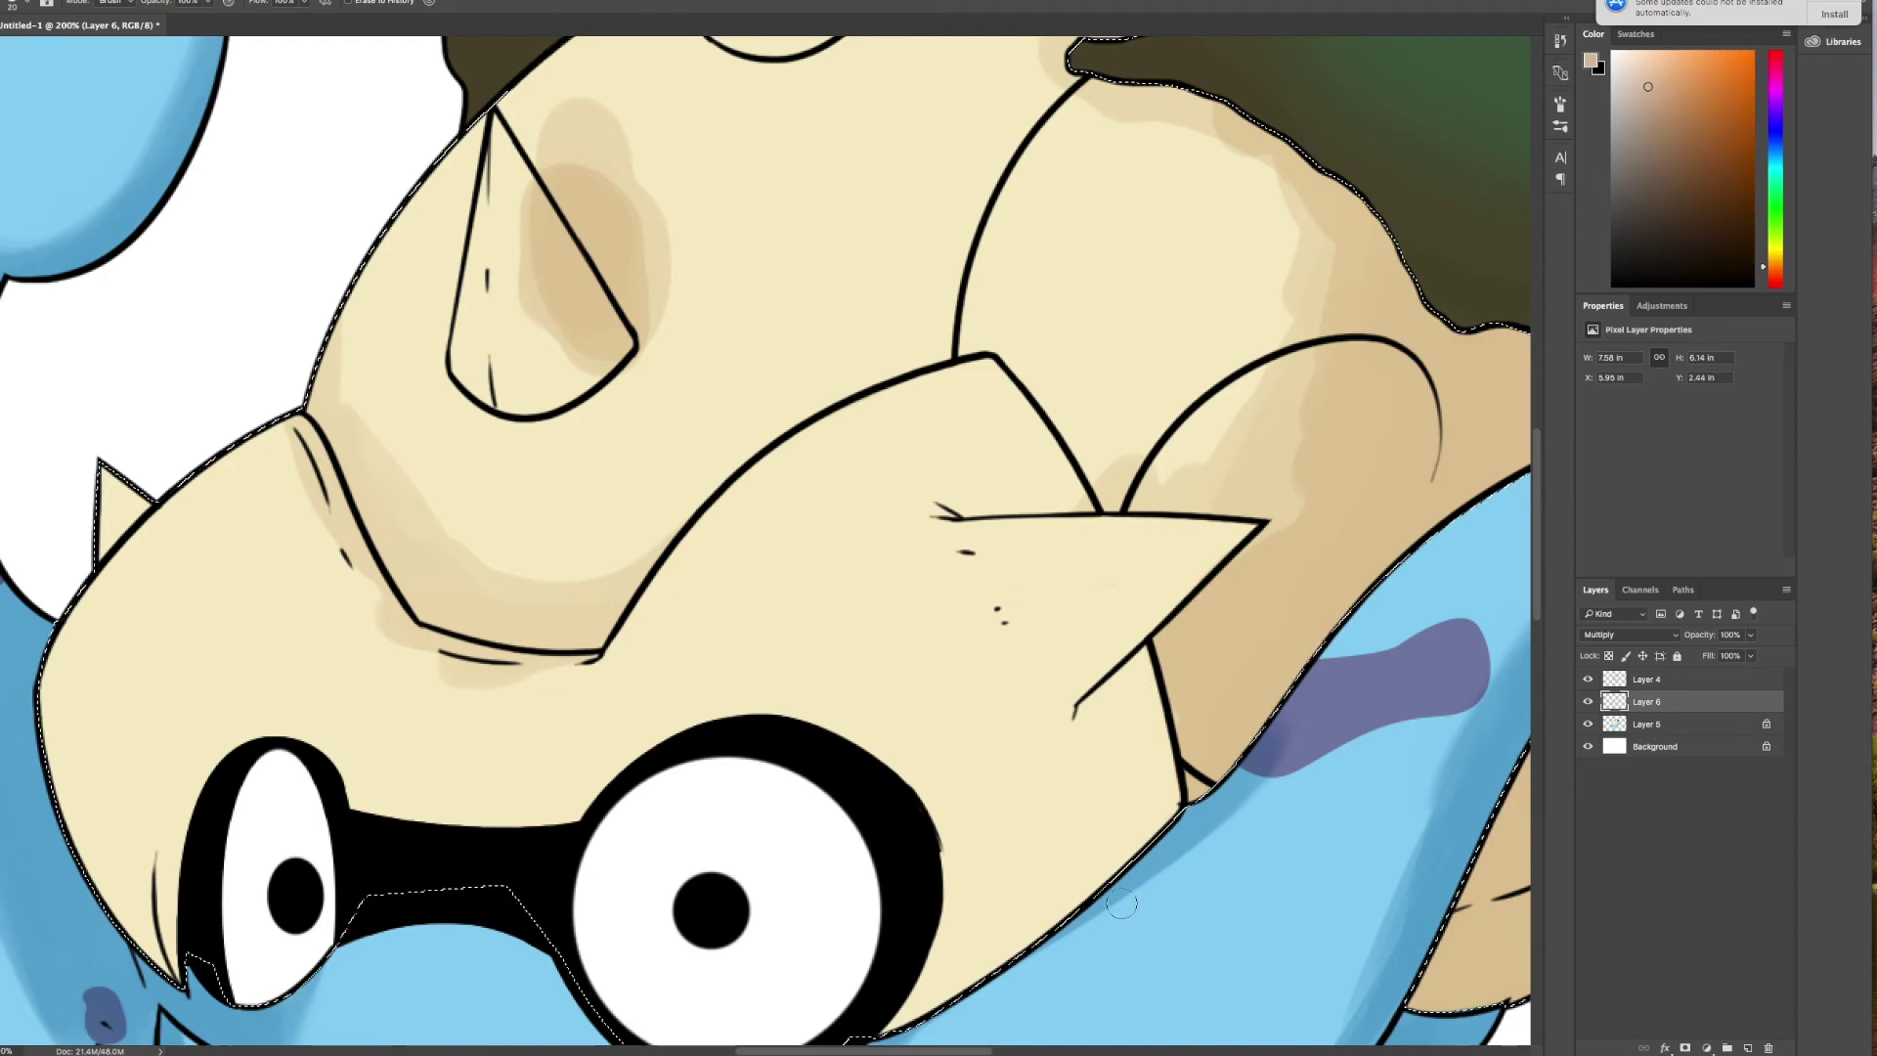
scroll(655, 420, "left", 5)
key("bracketleft")
key("bracketleft")
key("bracketleft")
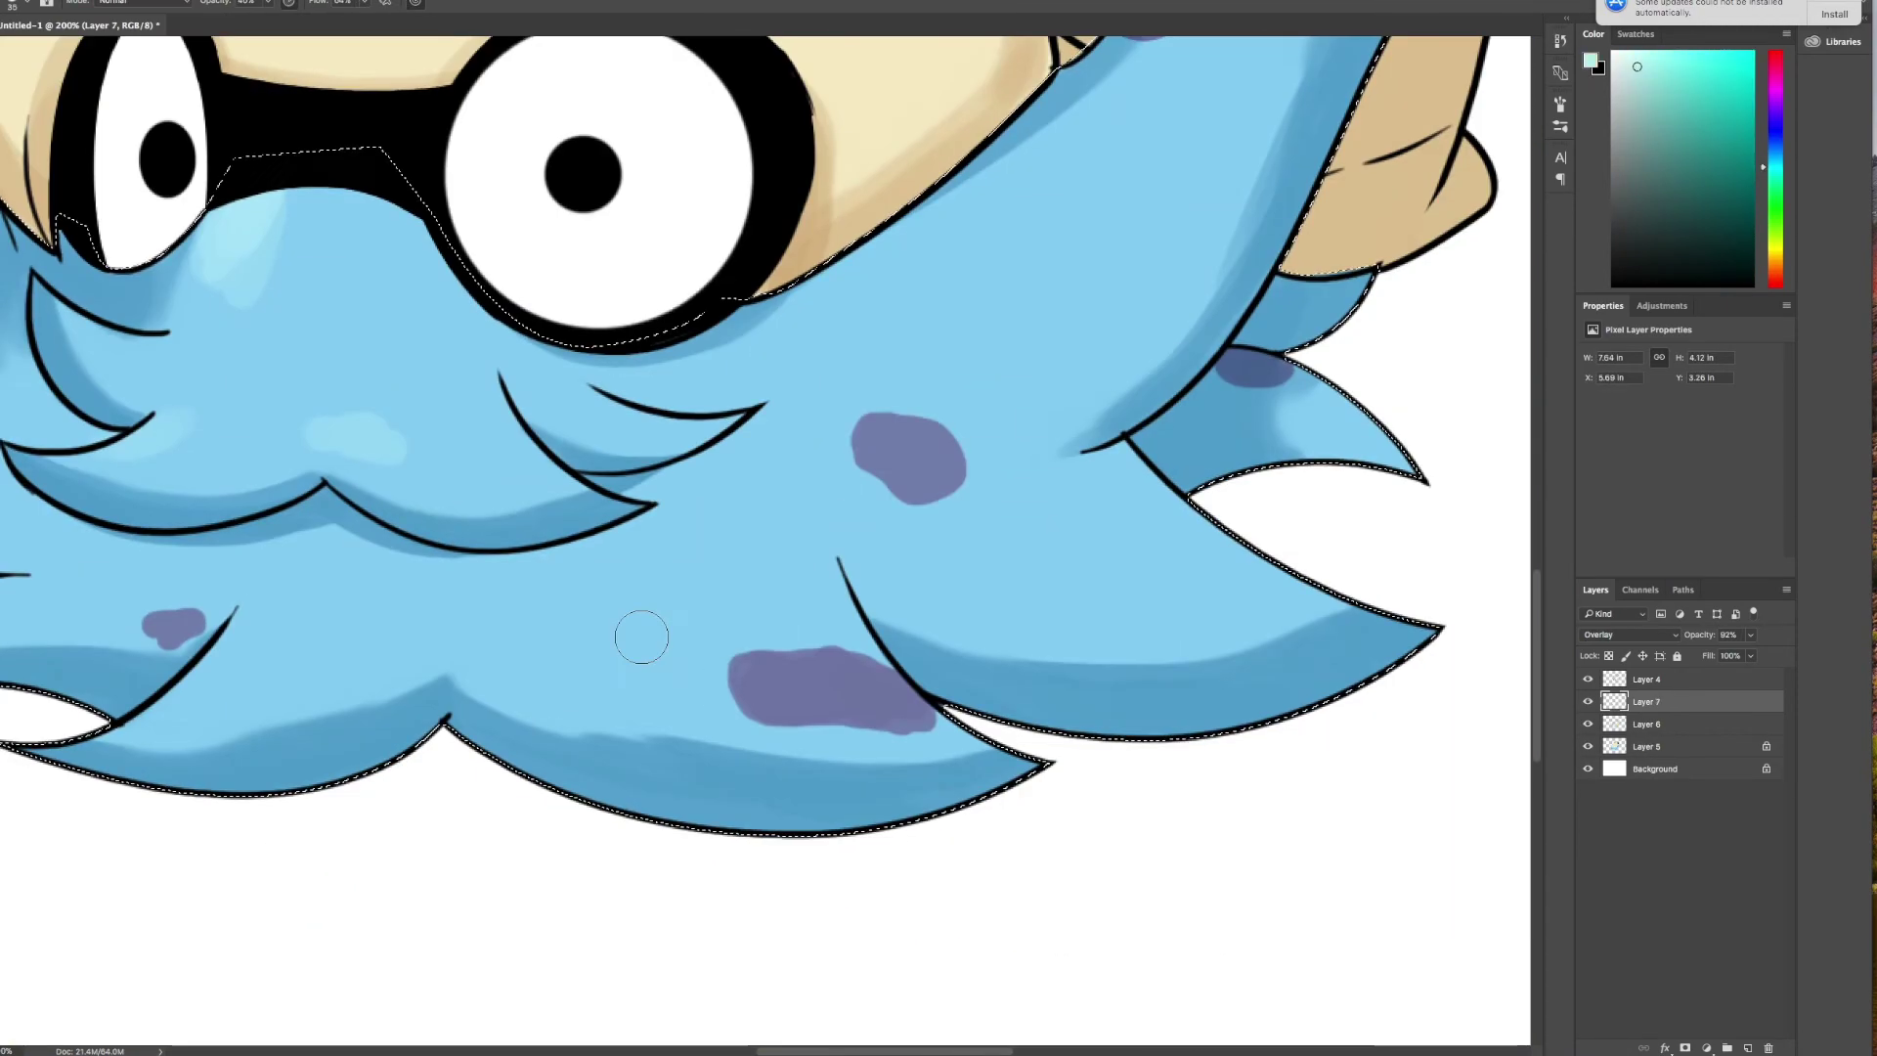
- Paint pale cyan highlights across the lower tentacles and soft body on the Overlay layer
left_click_drag(597, 645, 821, 684)
left_click_drag(1271, 558, 902, 523)
scroll(901, 523, "up", 5)
scroll(684, 459, "right", 3)
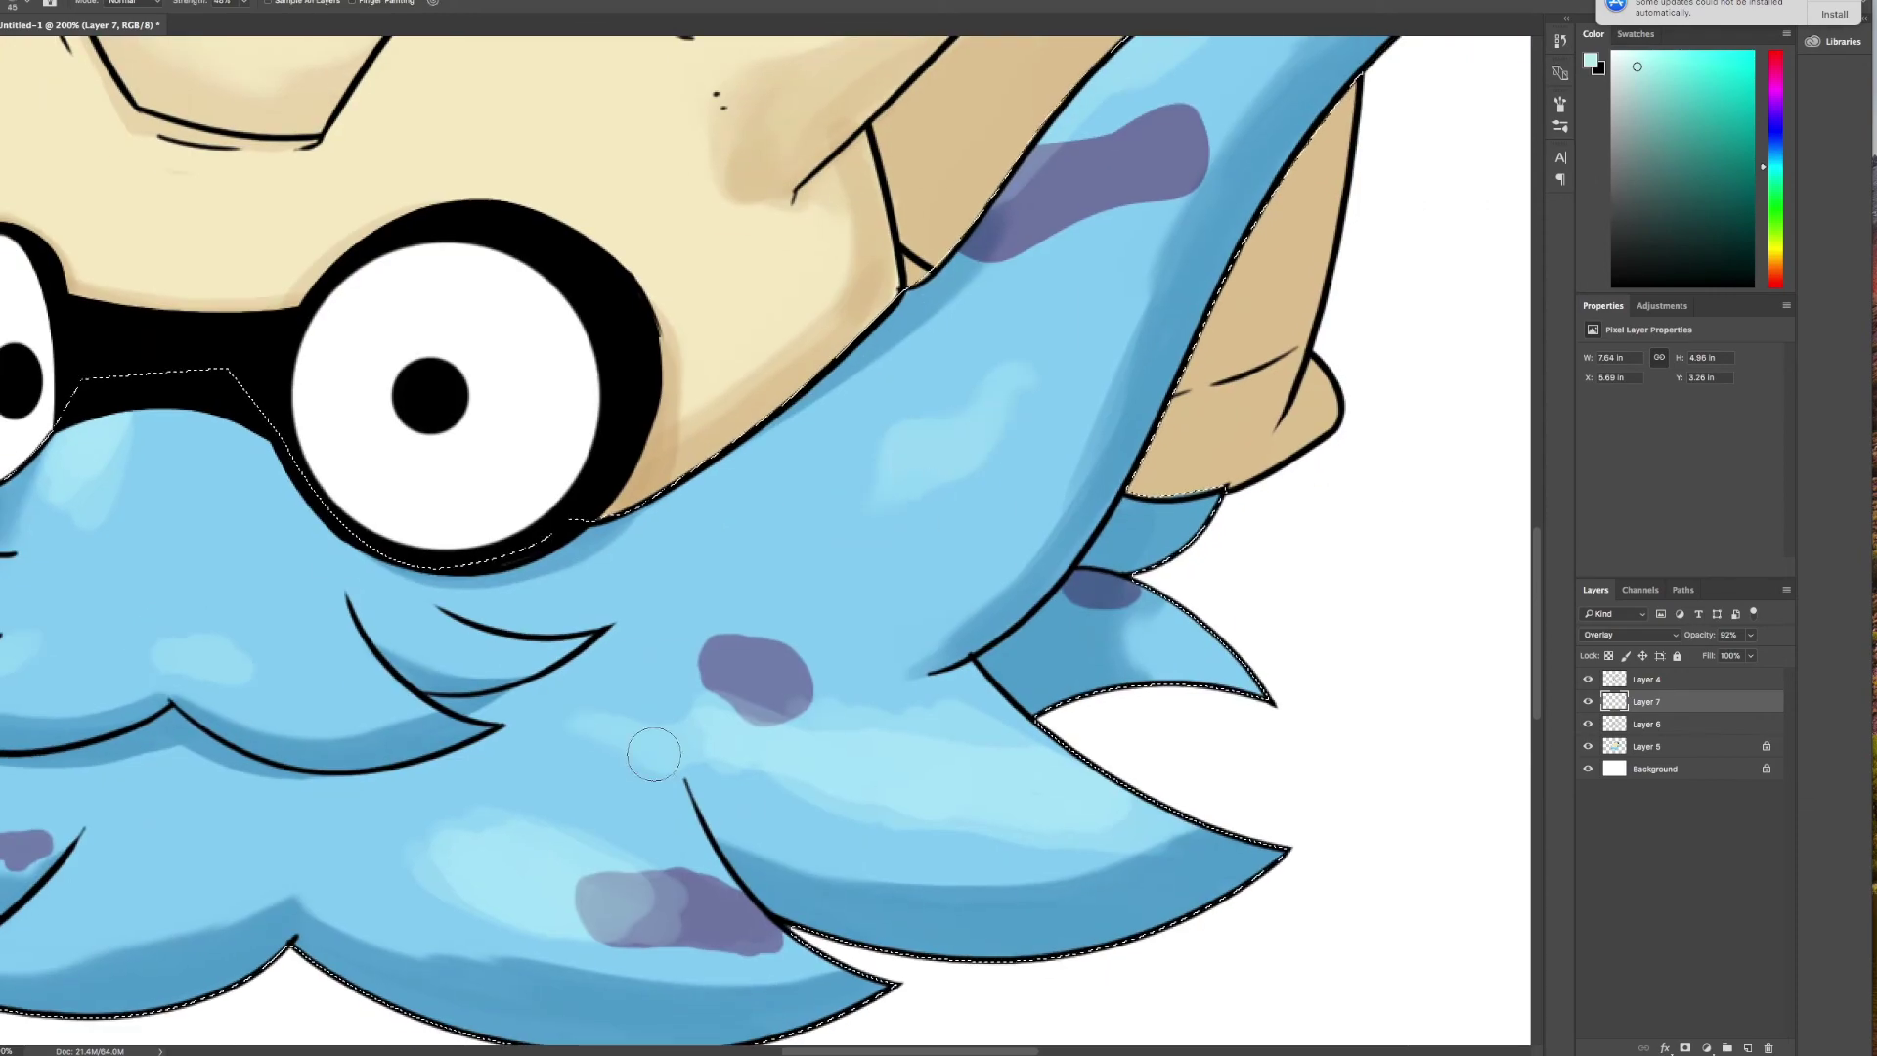
- Highlight the raised tentacles and their bulb-shaped tips with pale cyan and smudge the highlights smooth
scroll(700, 722, "left", 8)
scroll(704, 637, "up", 6)
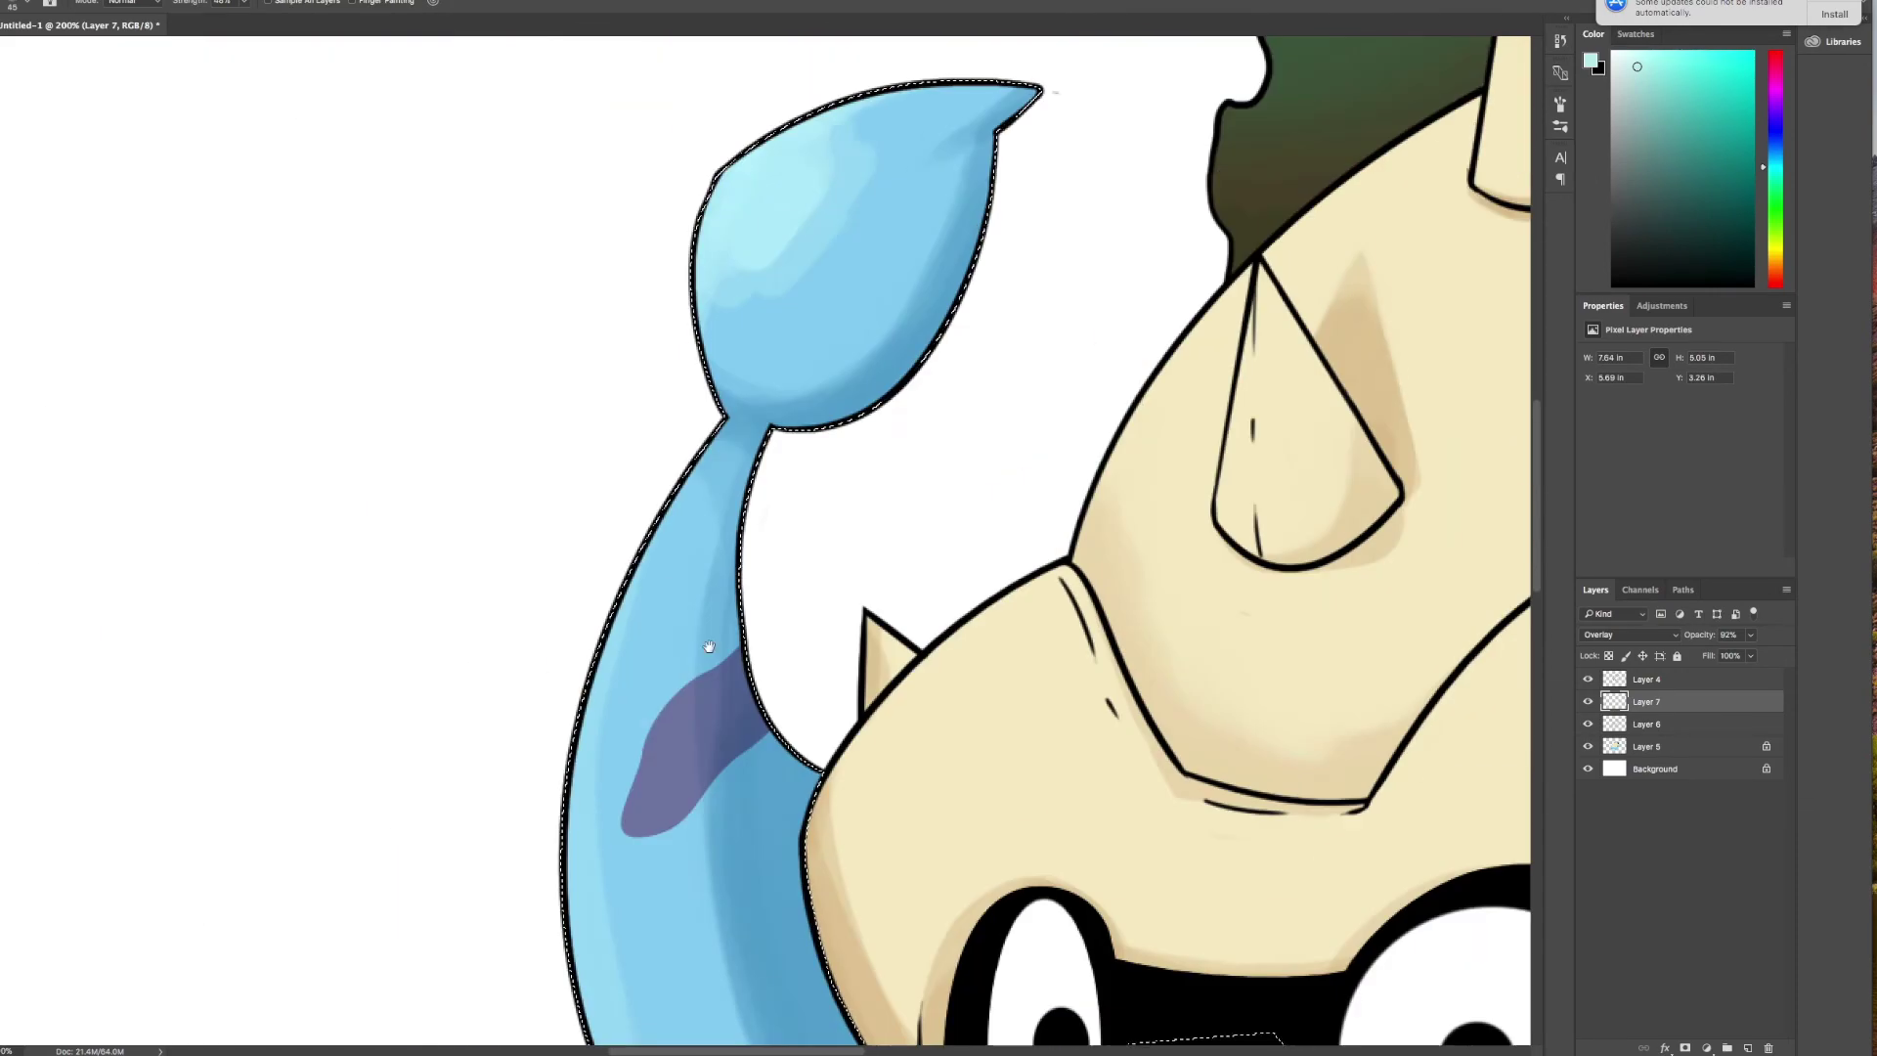
scroll(709, 460, "right", 4)
scroll(710, 460, "right", 6)
scroll(980, 277, "down", 10)
scroll(838, 545, "left", 2)
- Select the cream shell areas from Layer 5 and paint pale cream highlights over the head plate on Layer 7
key("m")
left_click(1642, 747)
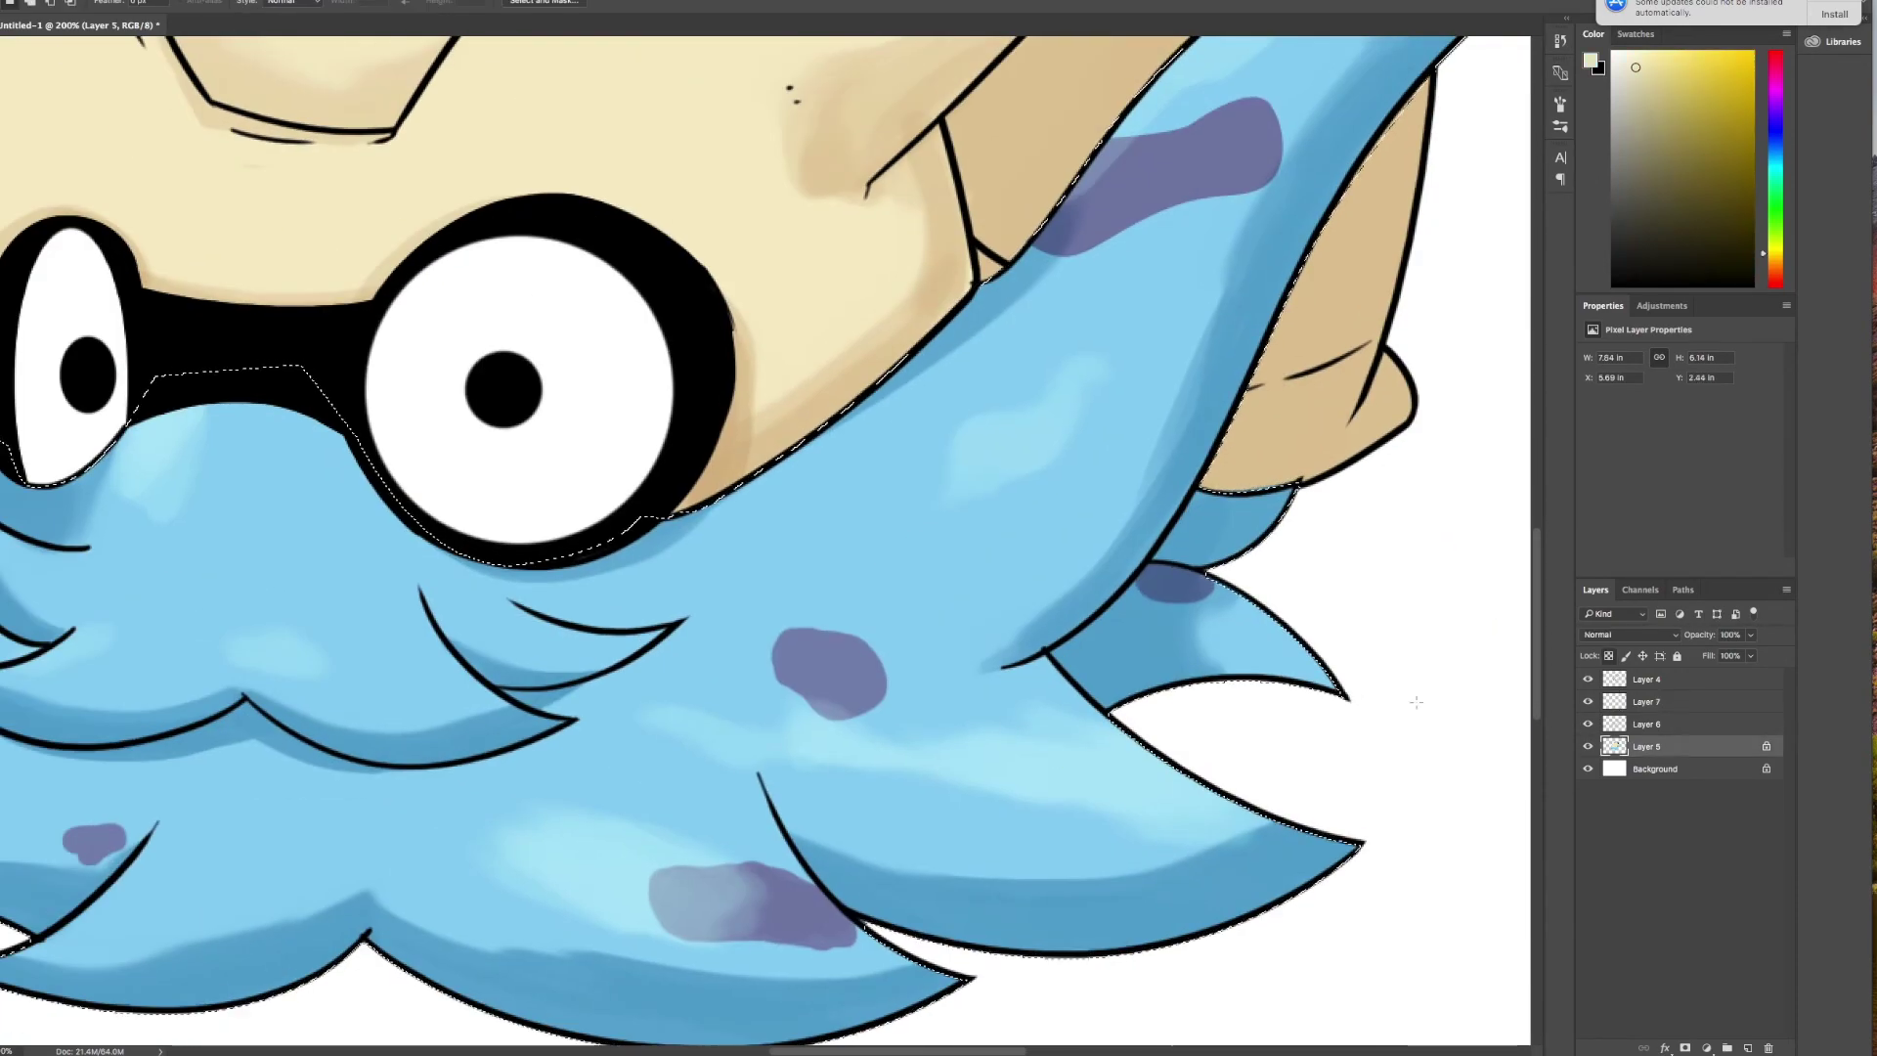
left_click(1646, 701)
key("b")
scroll(755, 486, "up", 10)
scroll(756, 486, "left", 6)
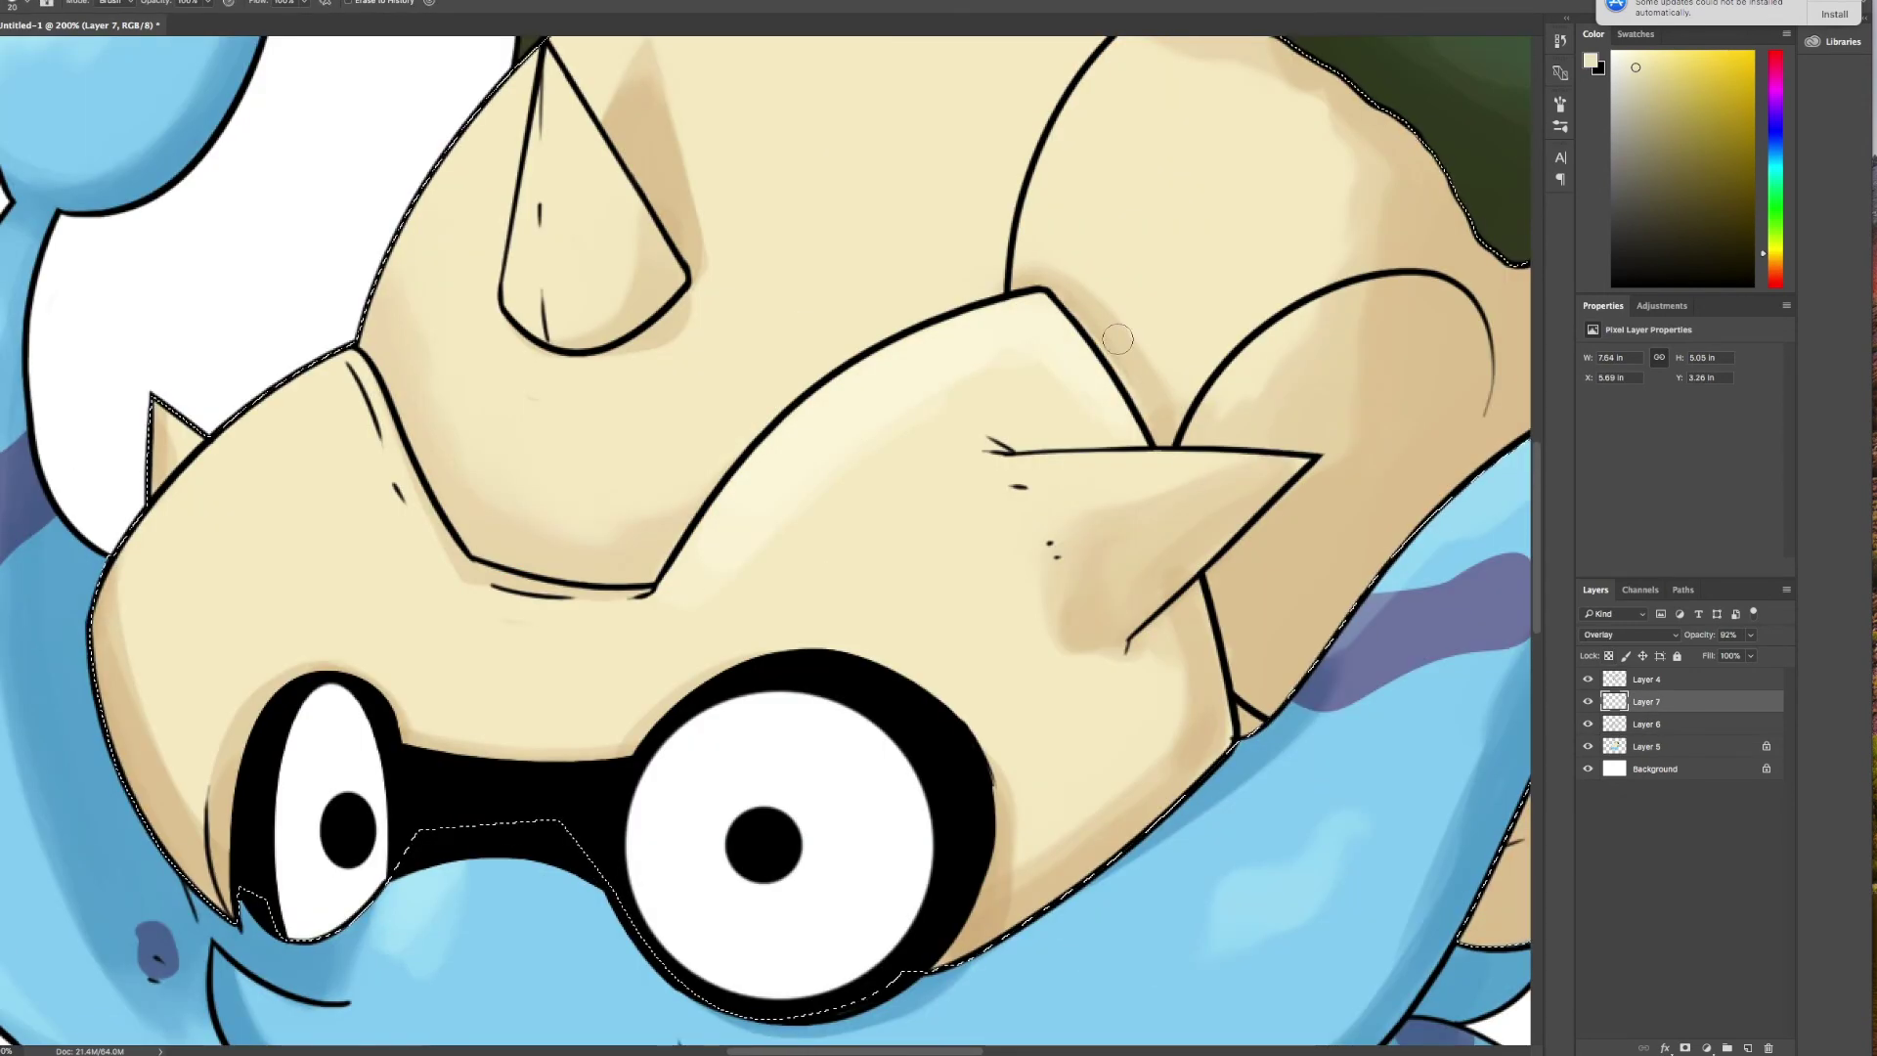
scroll(1075, 440, "left", 6)
scroll(977, 508, "down", 2)
scroll(763, 459, "up", 10)
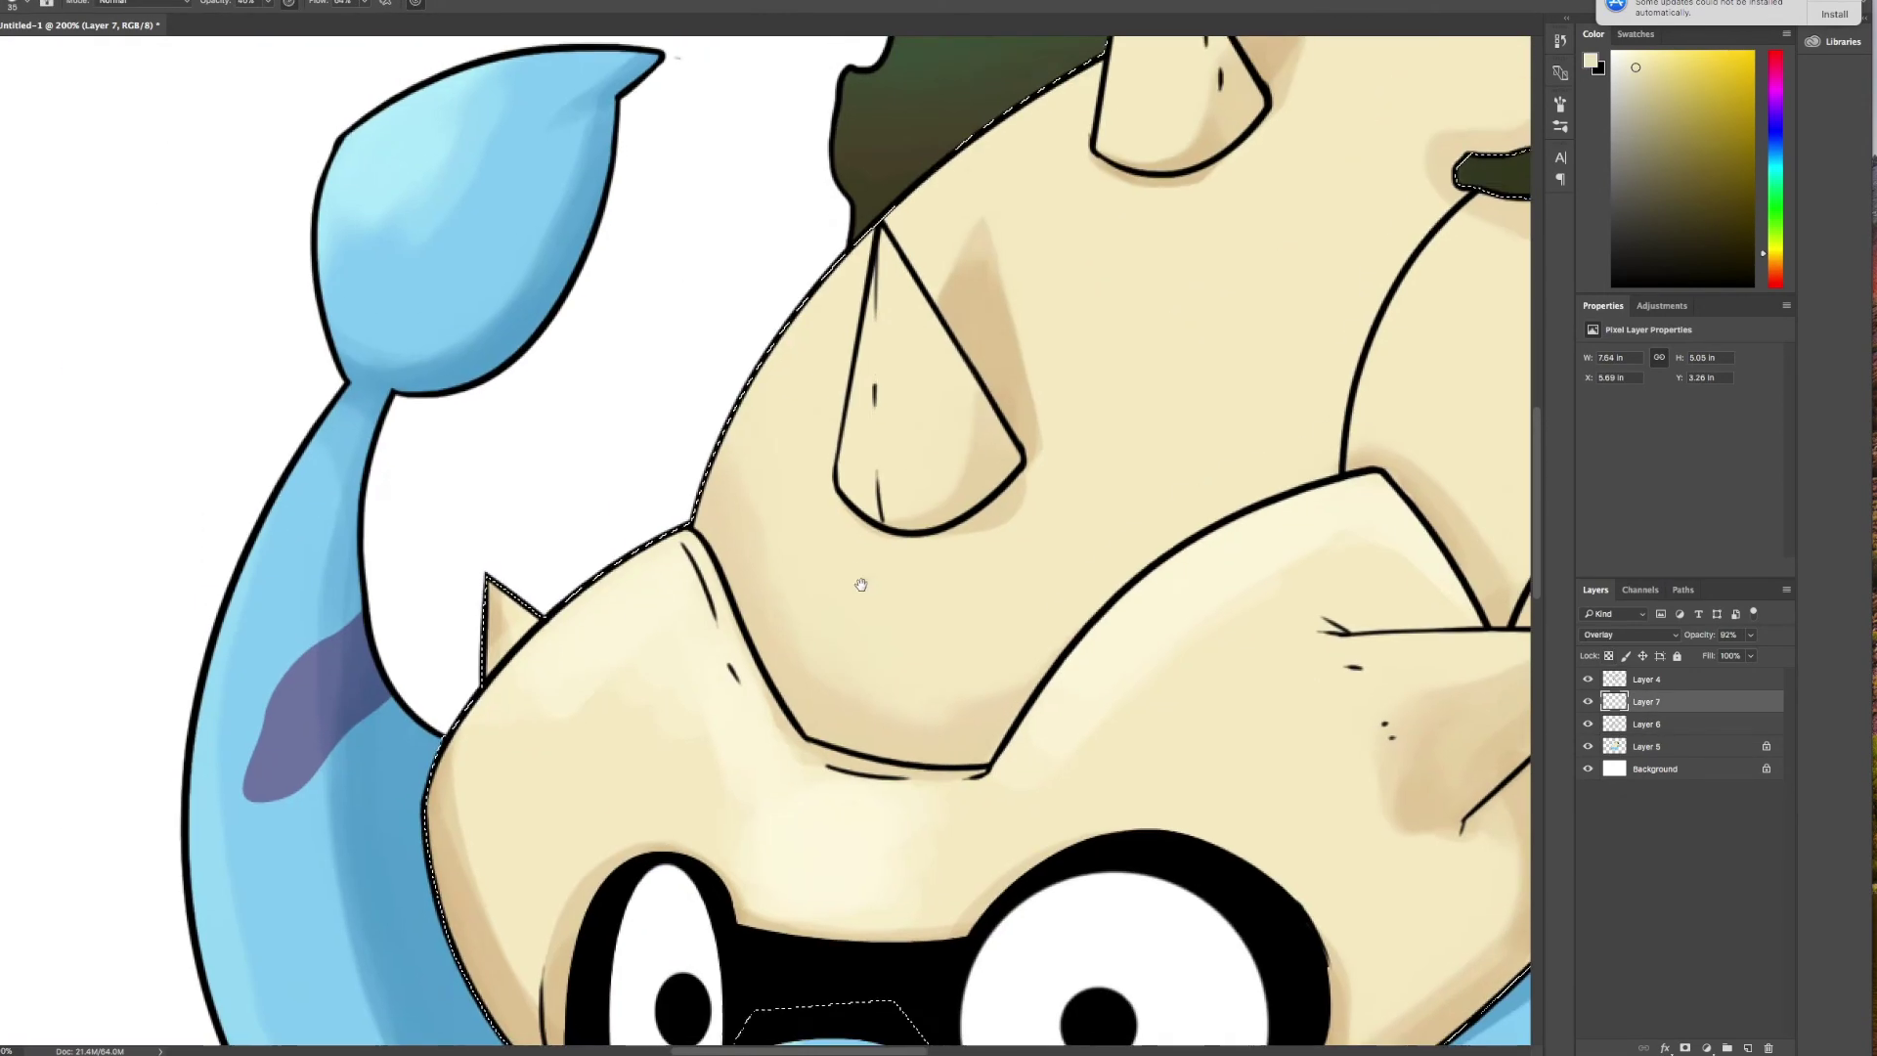
- Paint pale cream highlights on the shell dome and spikes on the Overlay layer
scroll(762, 727, "right", 4)
scroll(763, 727, "up", 2)
key("super+minus")
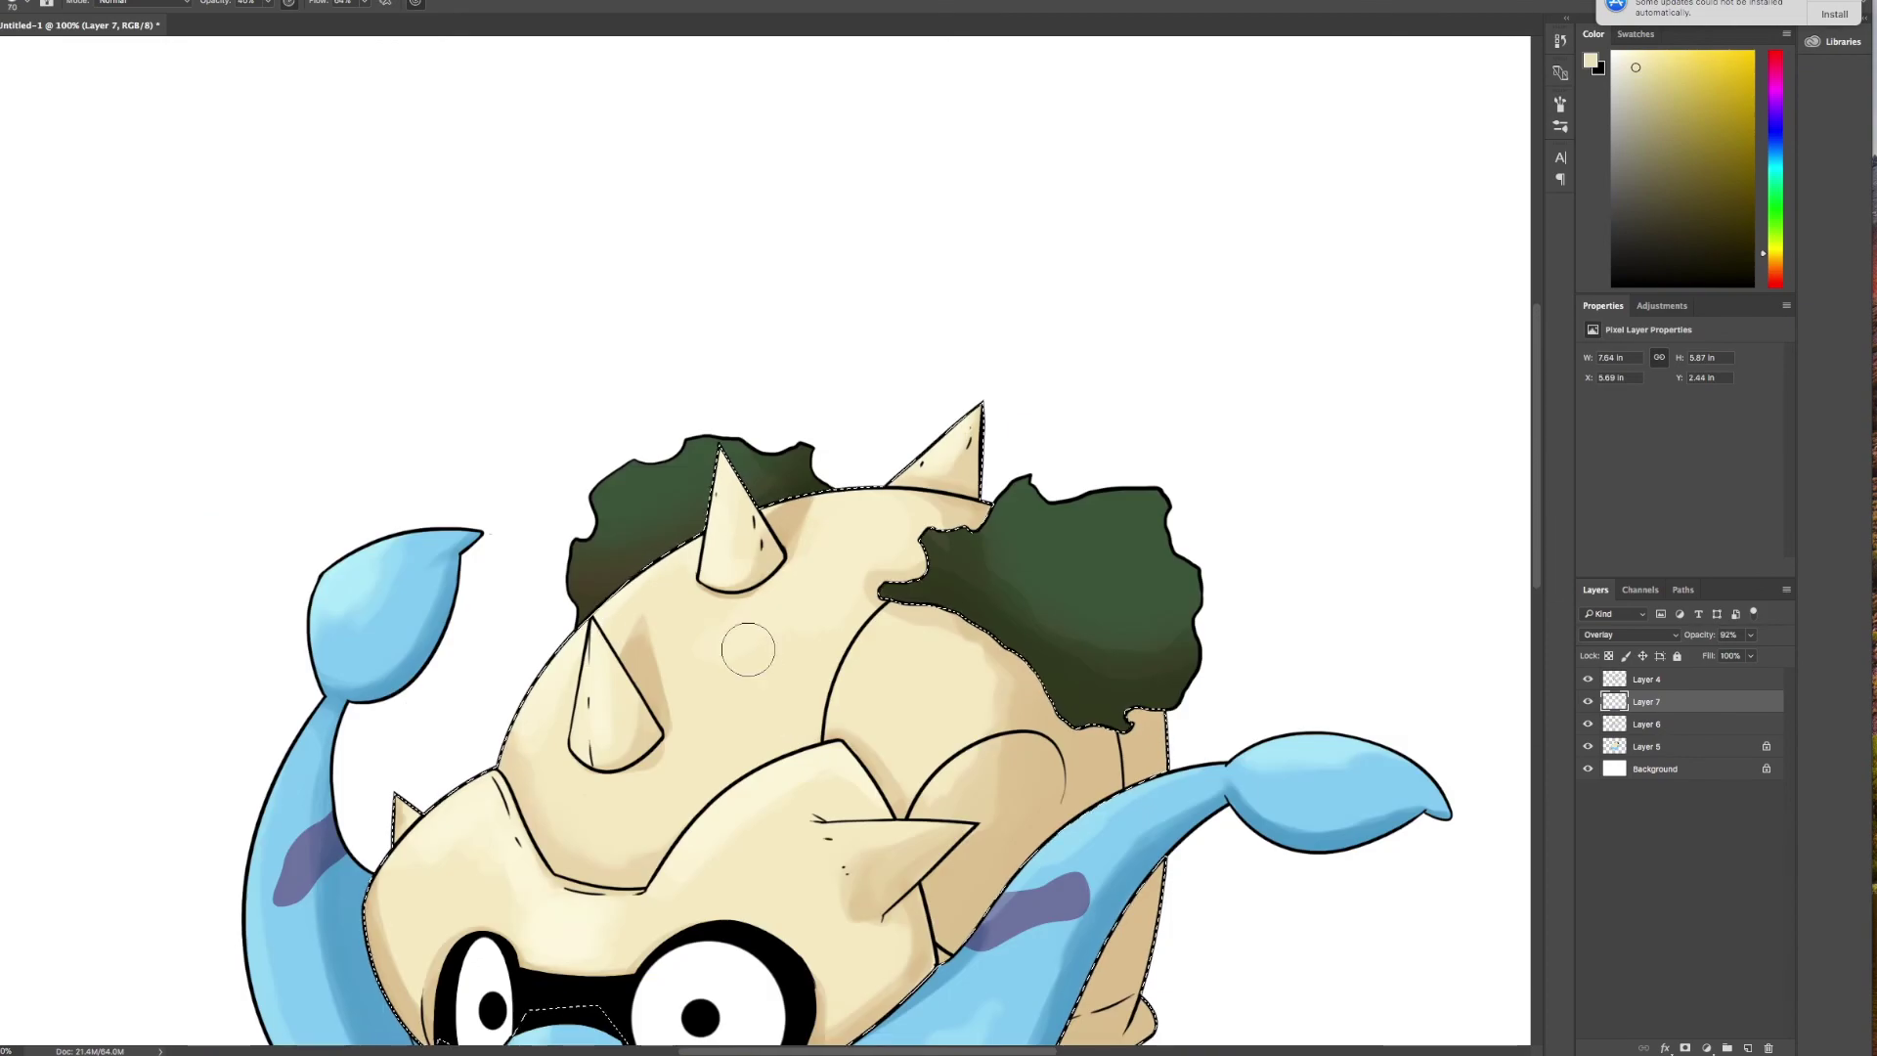
scroll(776, 681, "down", 3)
- Smudge the cream highlights on the head plate and shell dome to blend them softly
key("r")
key("super+plus")
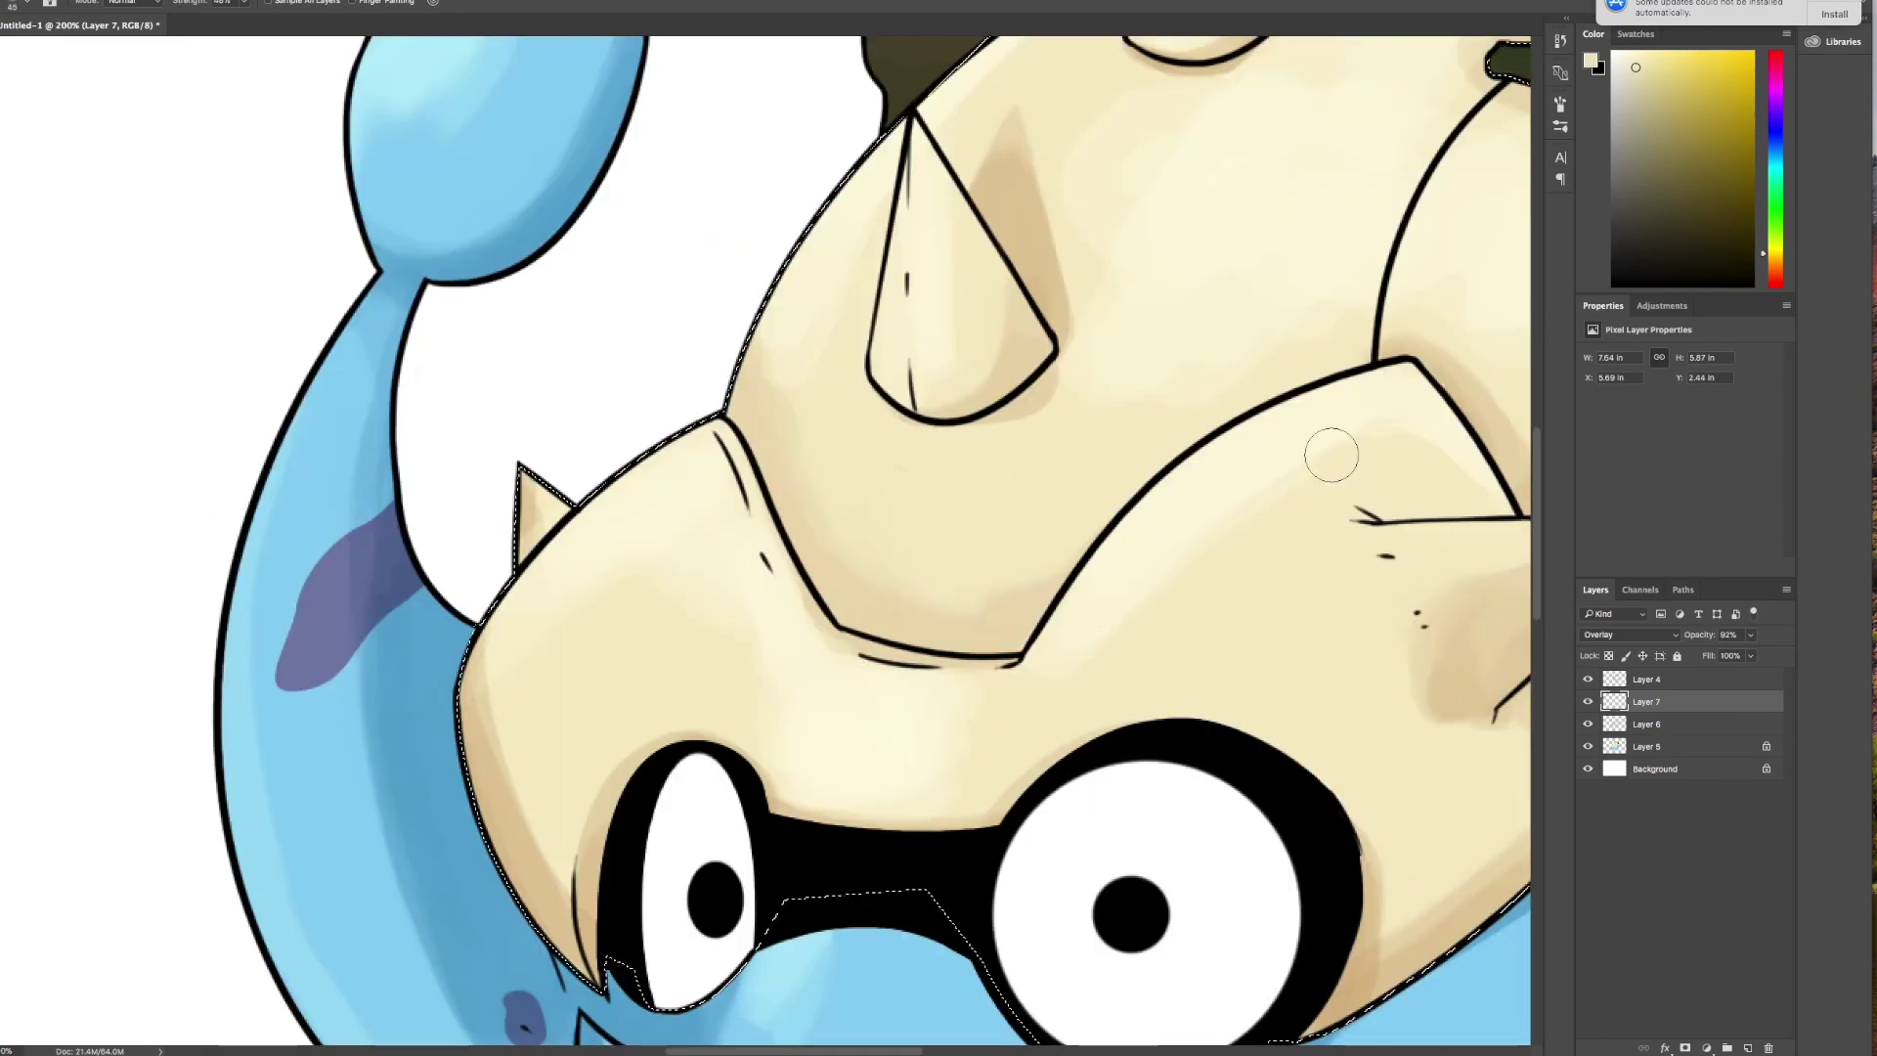
scroll(870, 374, "up", 3)
scroll(1205, 674, "right", 5)
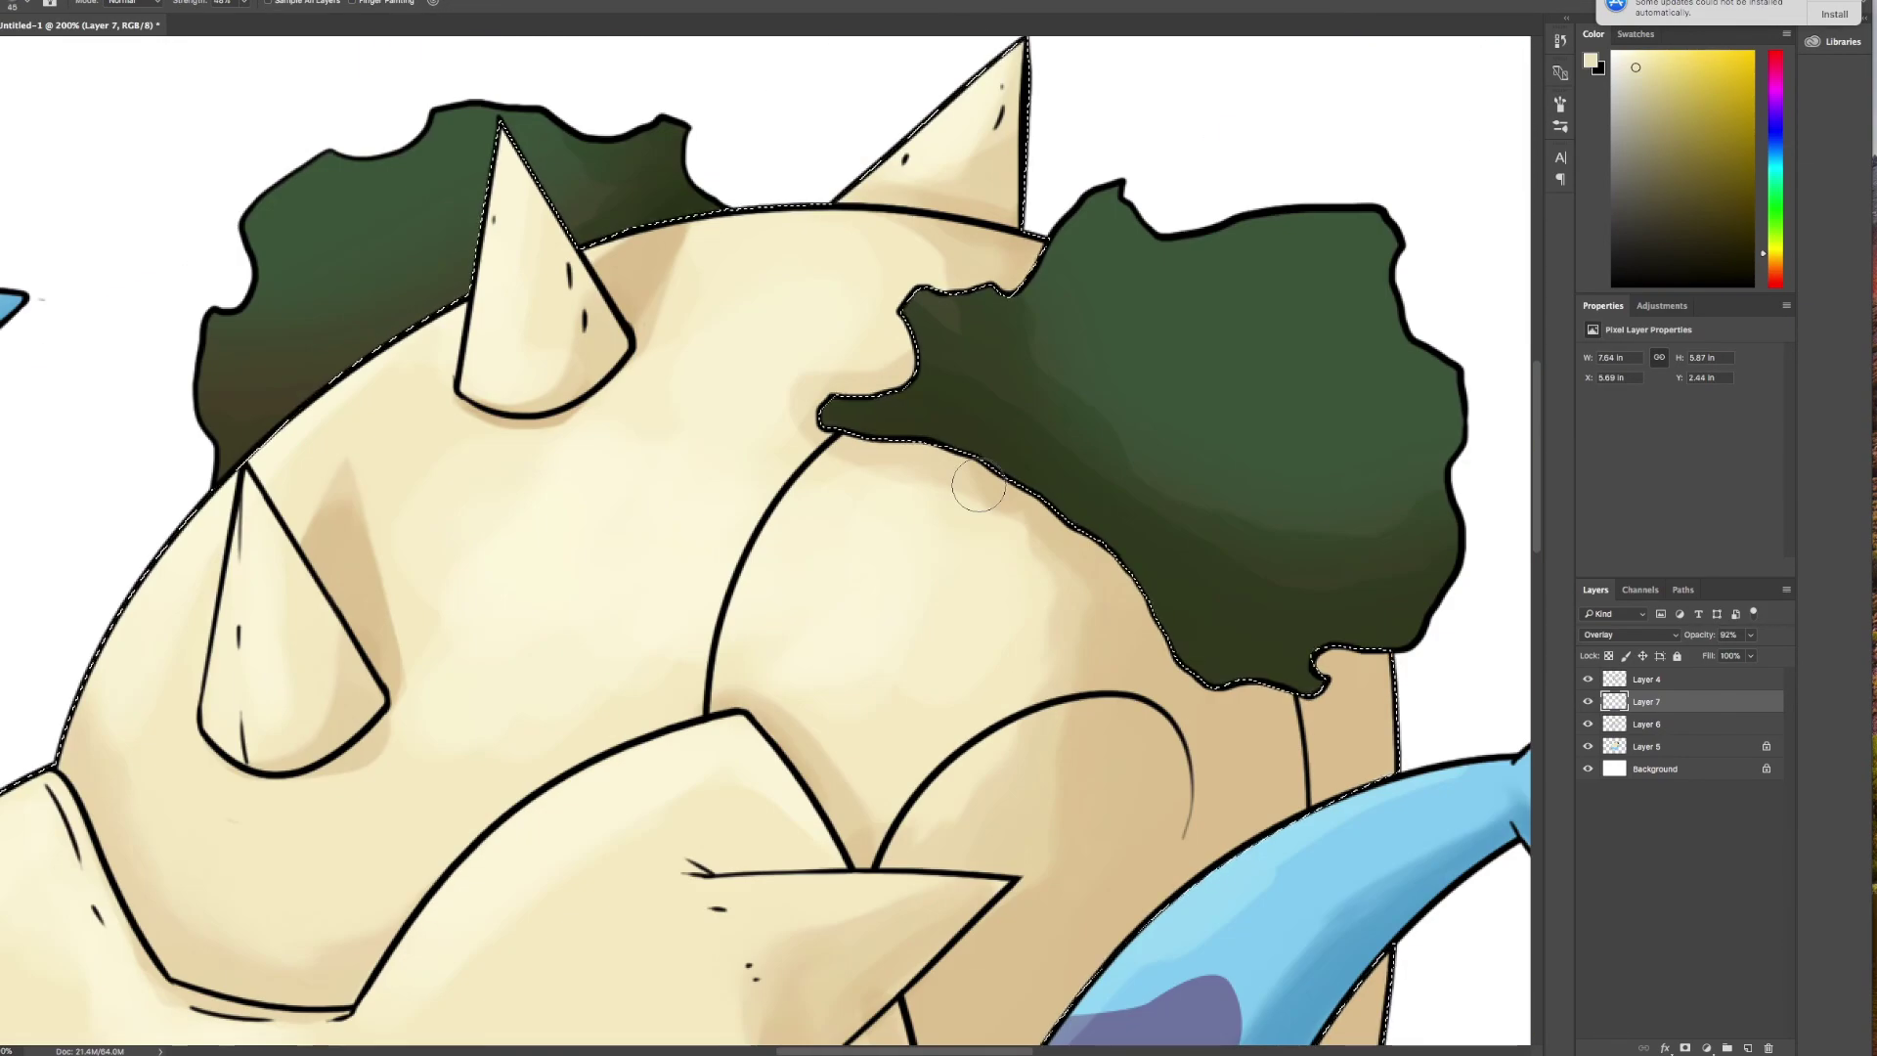